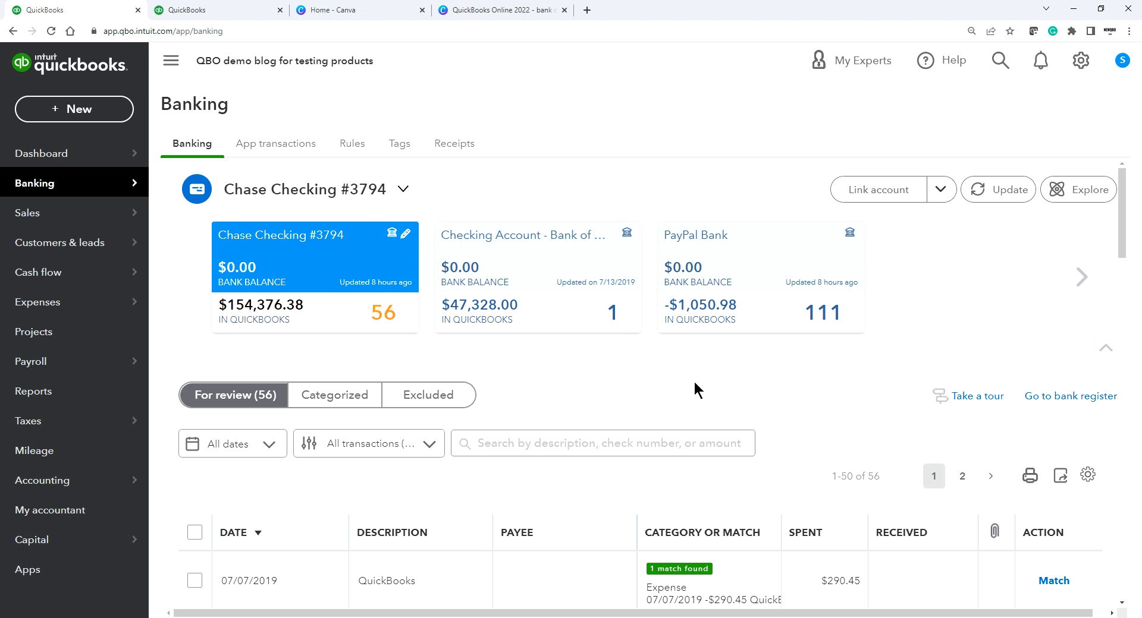
scroll(793, 380, "down", 1)
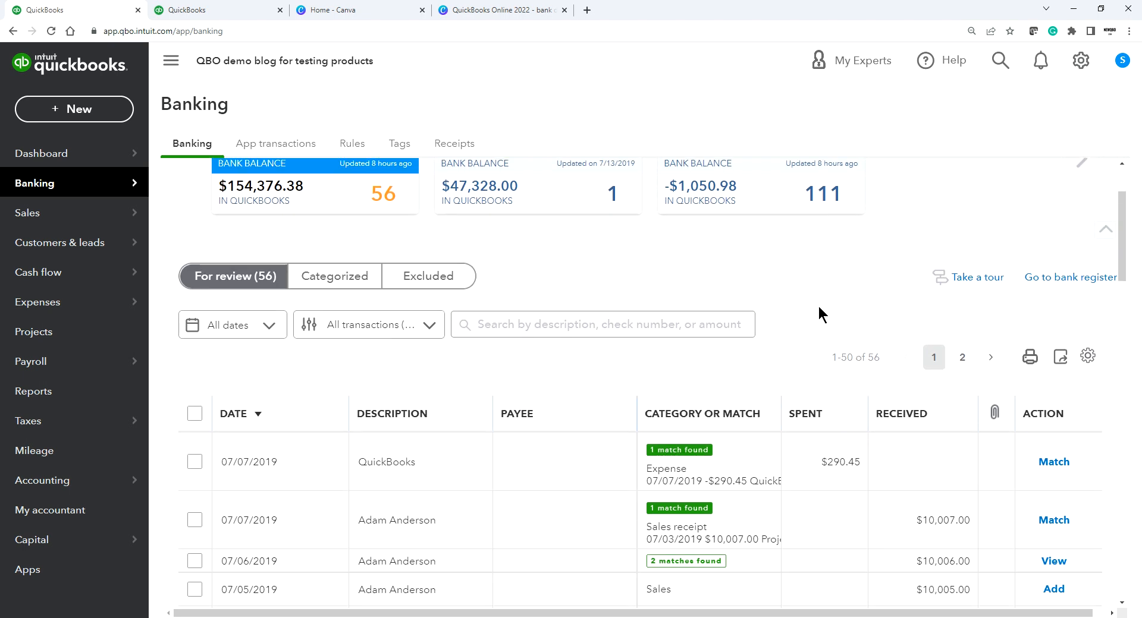
scroll(818, 300, "down", 1)
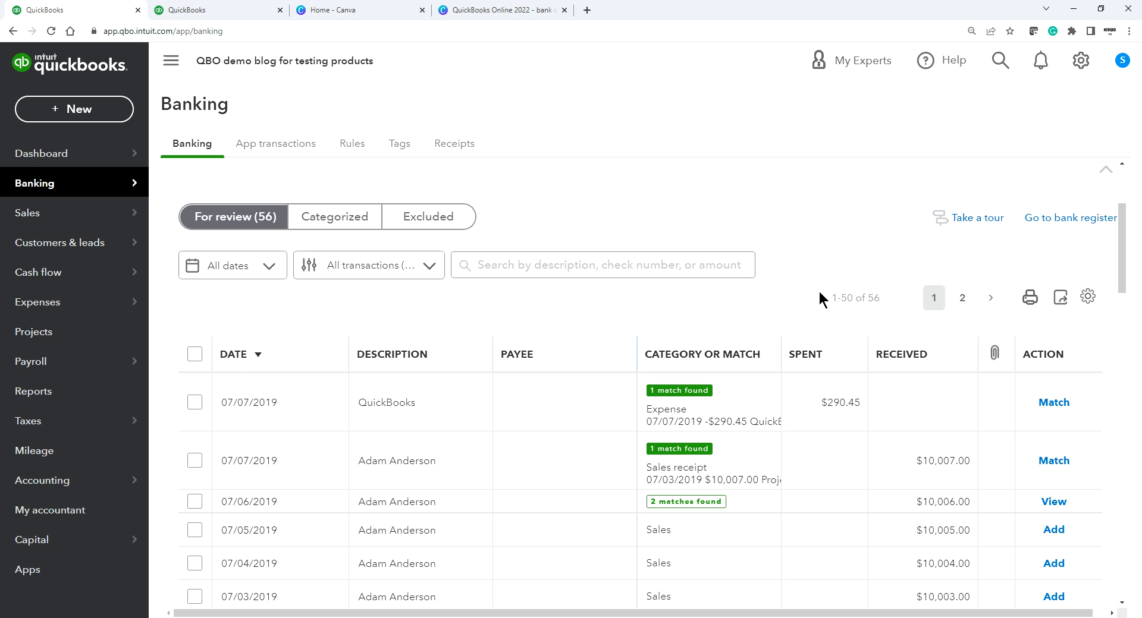
scroll(818, 291, "down", 1)
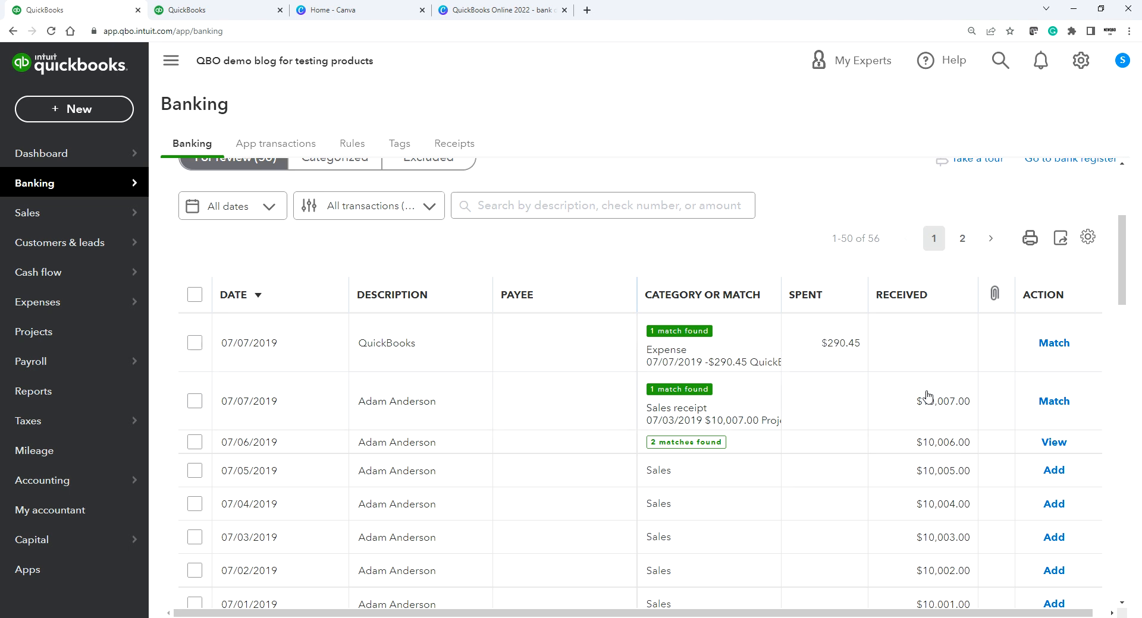
scroll(877, 390, "down", 1)
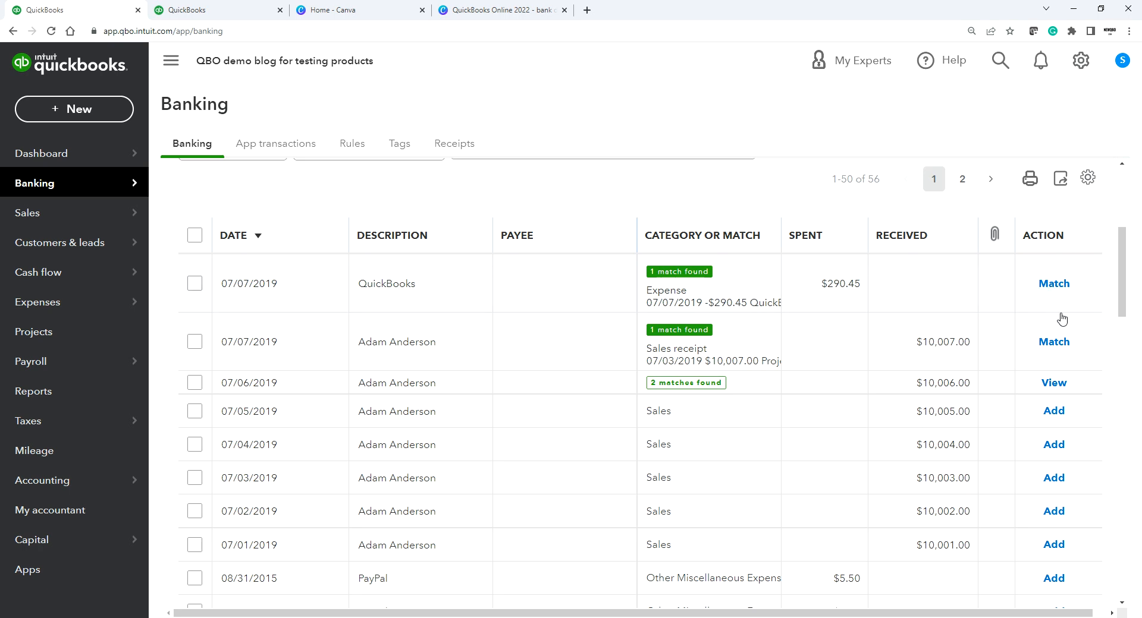
scroll(960, 333, "up", 1)
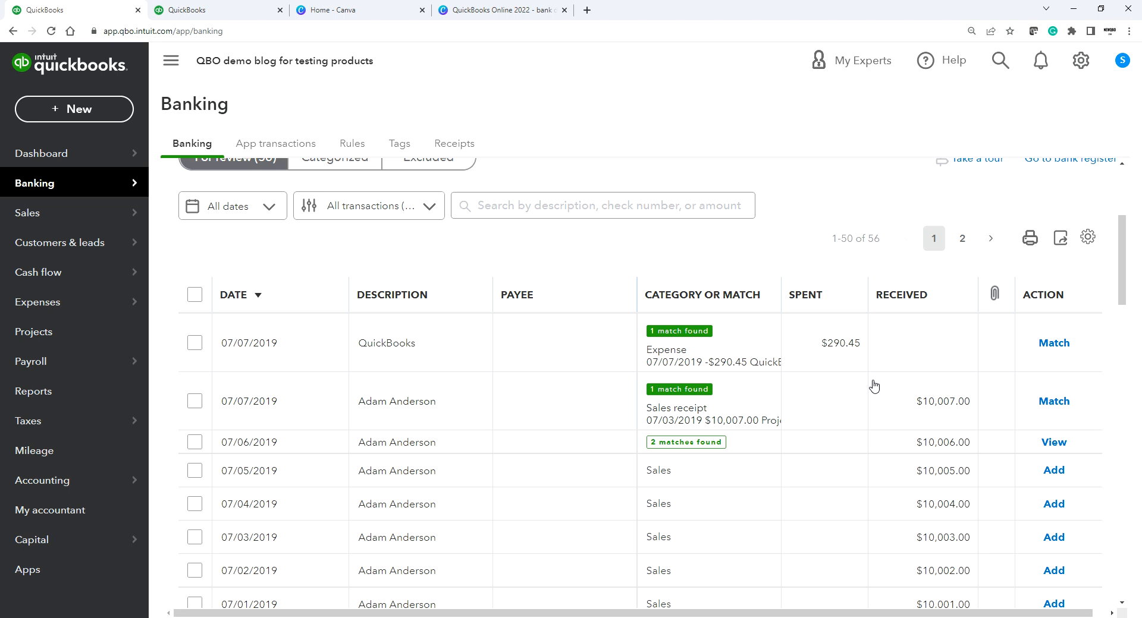
scroll(873, 387, "up", 1)
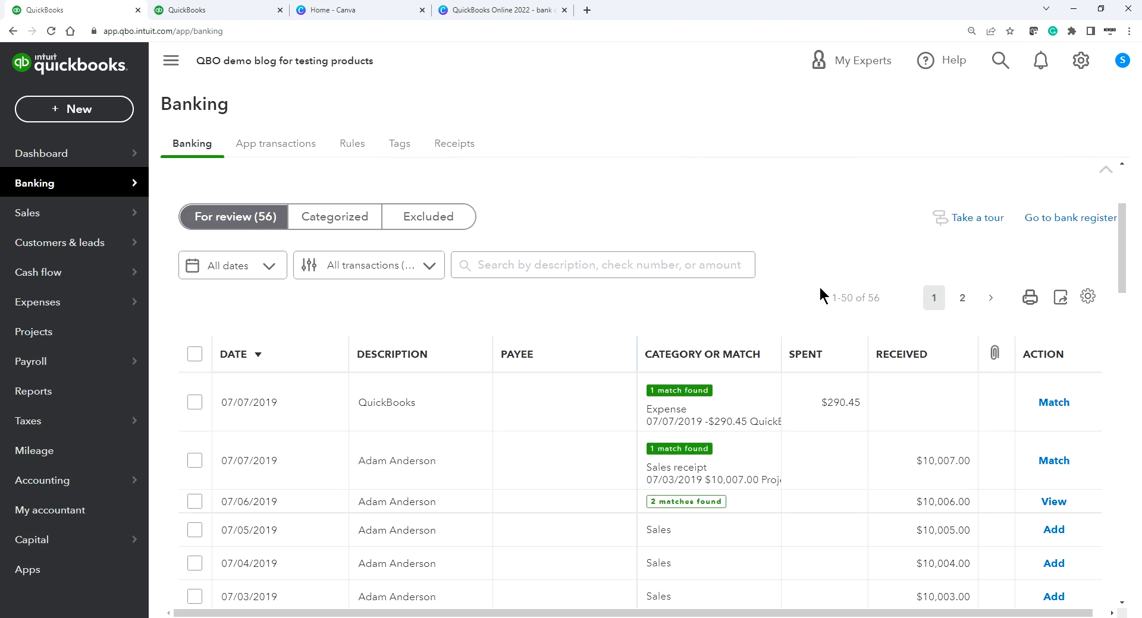
left_click(224, 9)
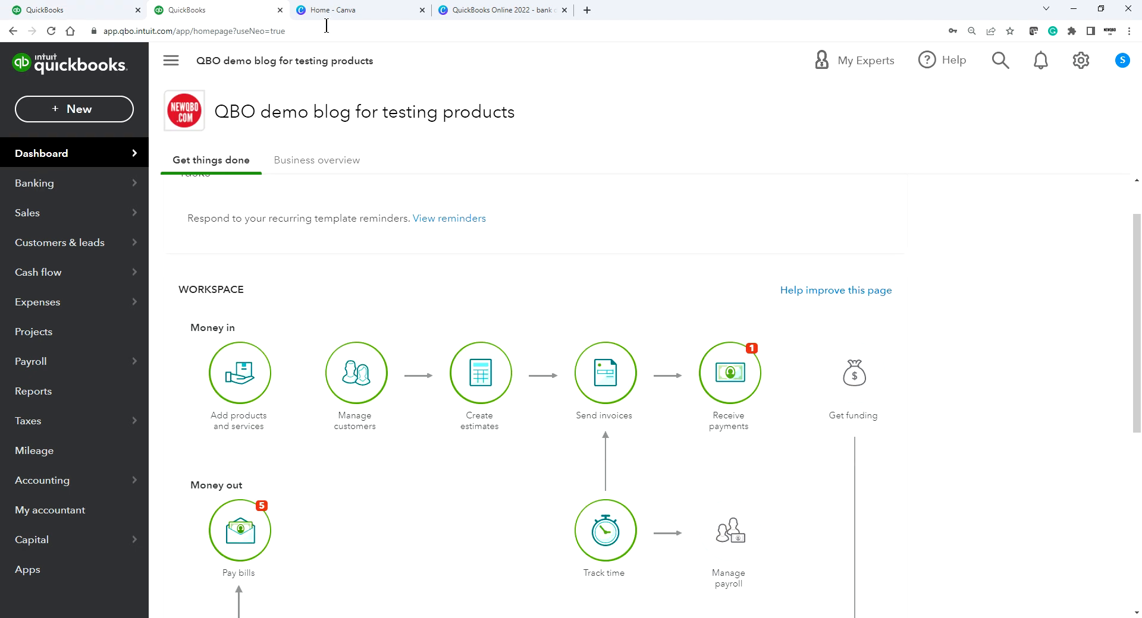
left_click(1081, 62)
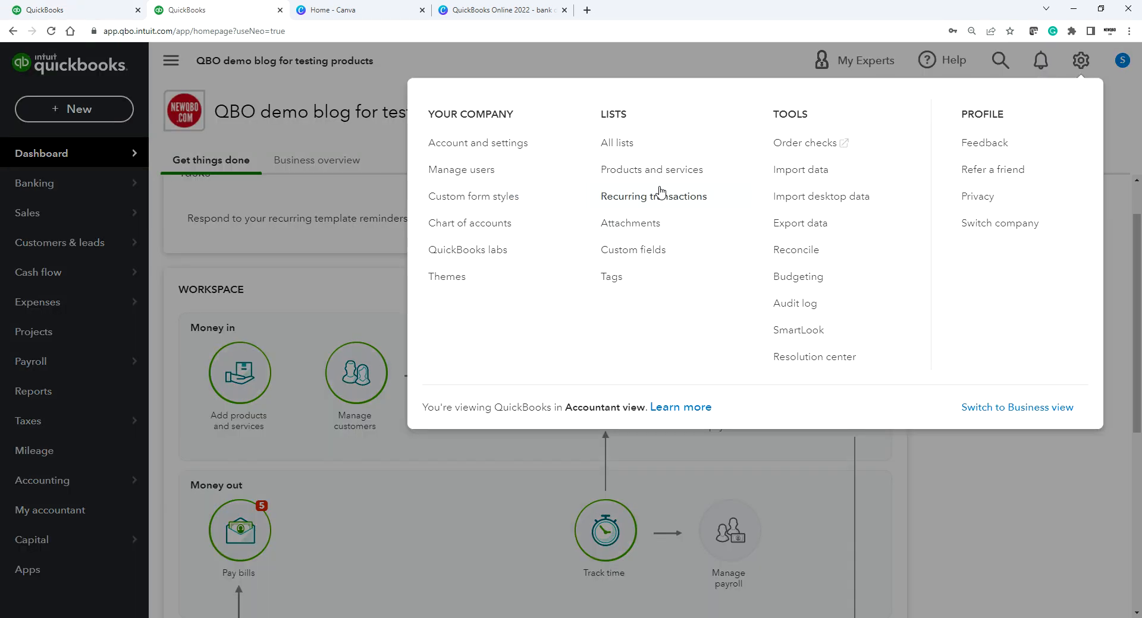
left_click(502, 149)
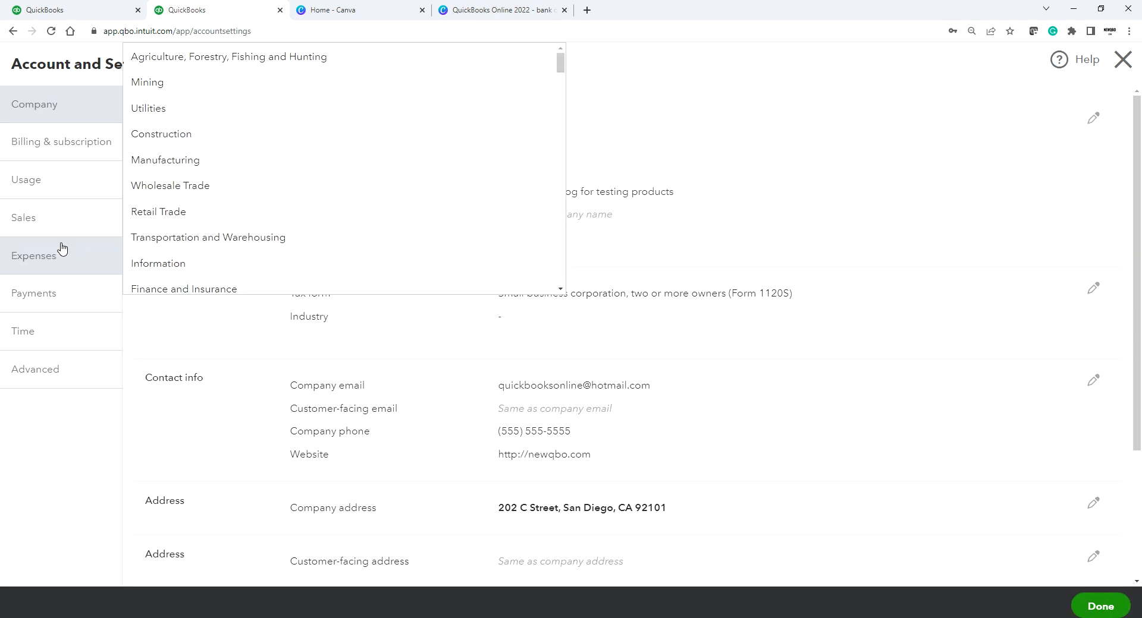
left_click(31, 298)
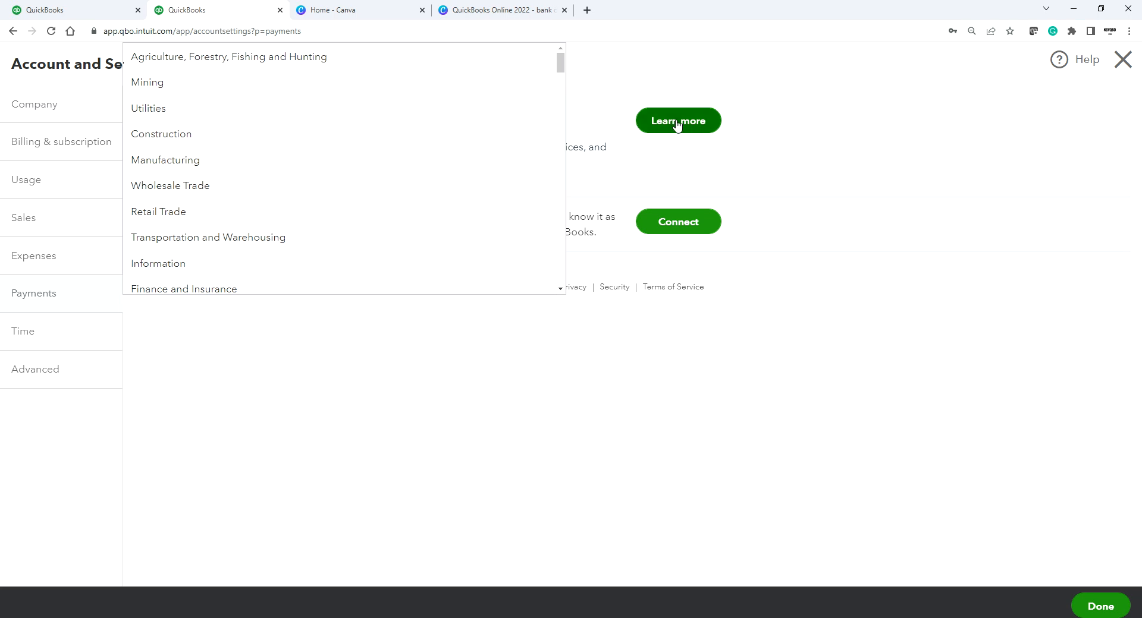
left_click(54, 106)
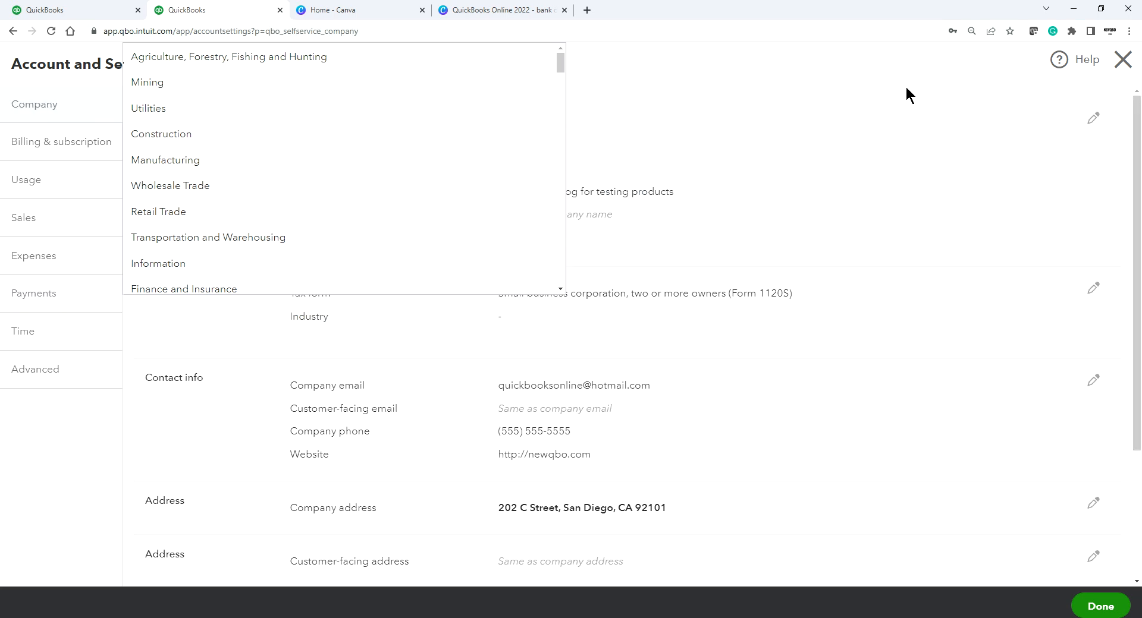
left_click(1111, 62)
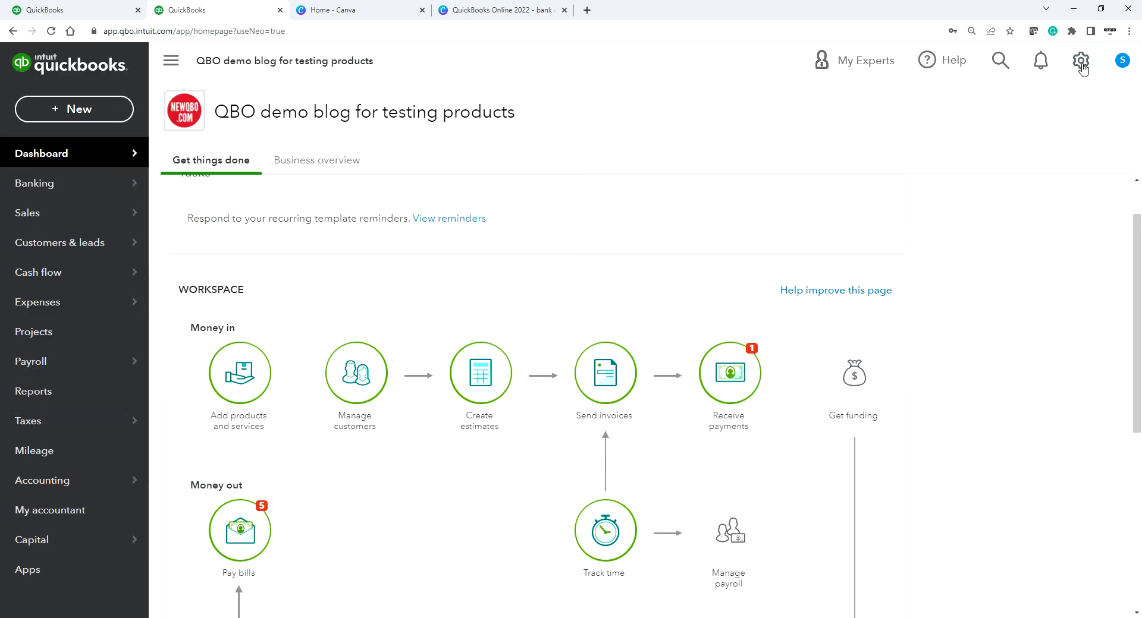
left_click(1079, 64)
left_click(468, 150)
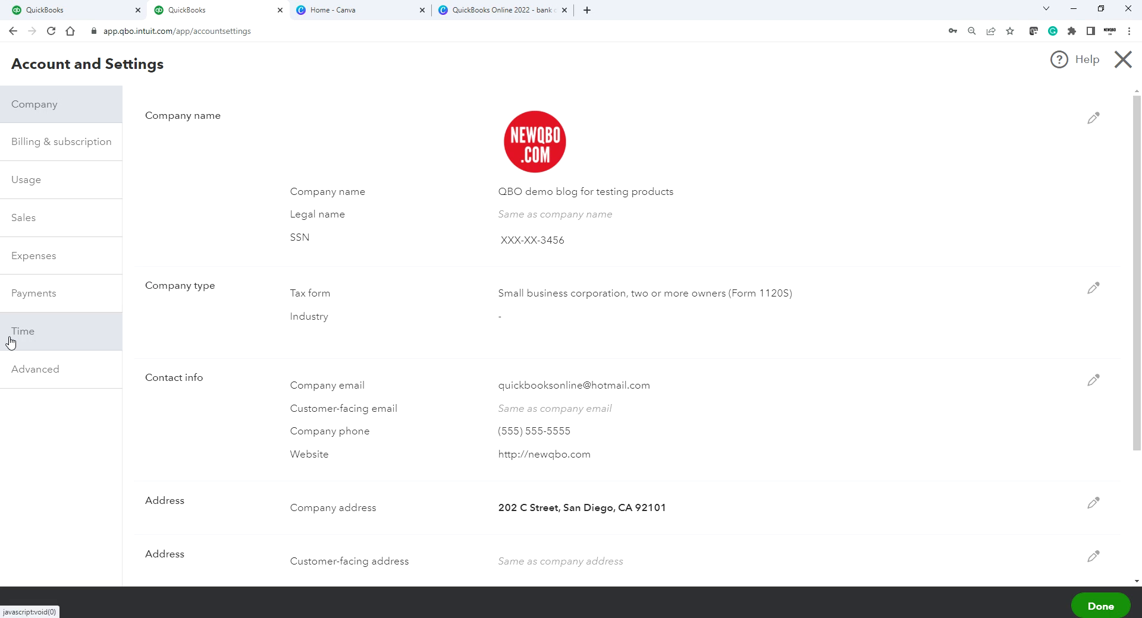
left_click(40, 302)
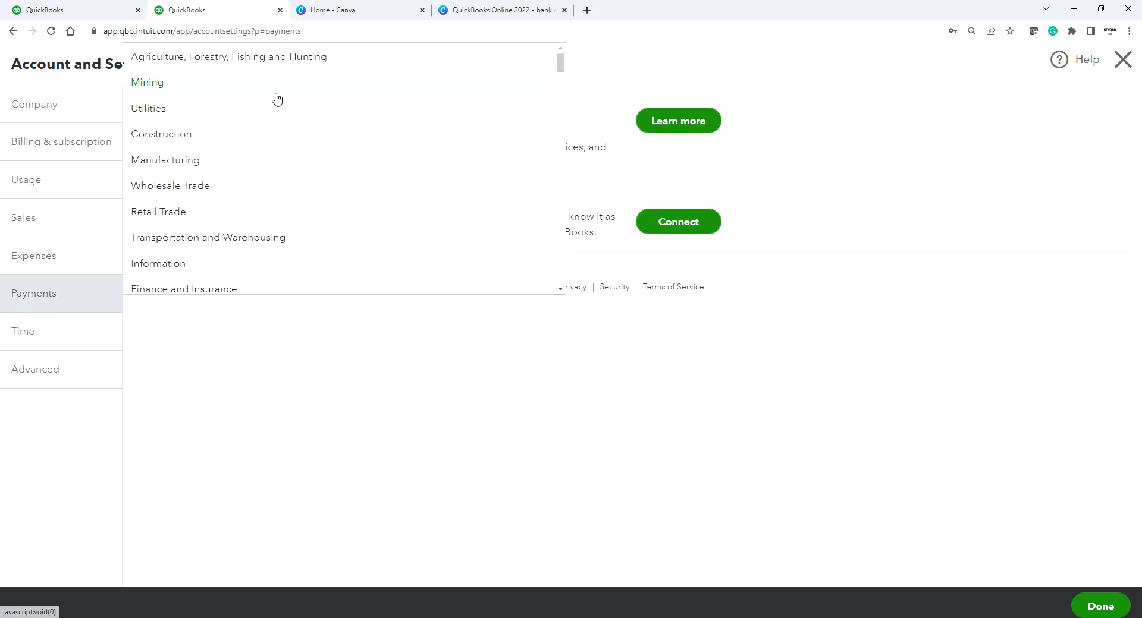
left_click(680, 127)
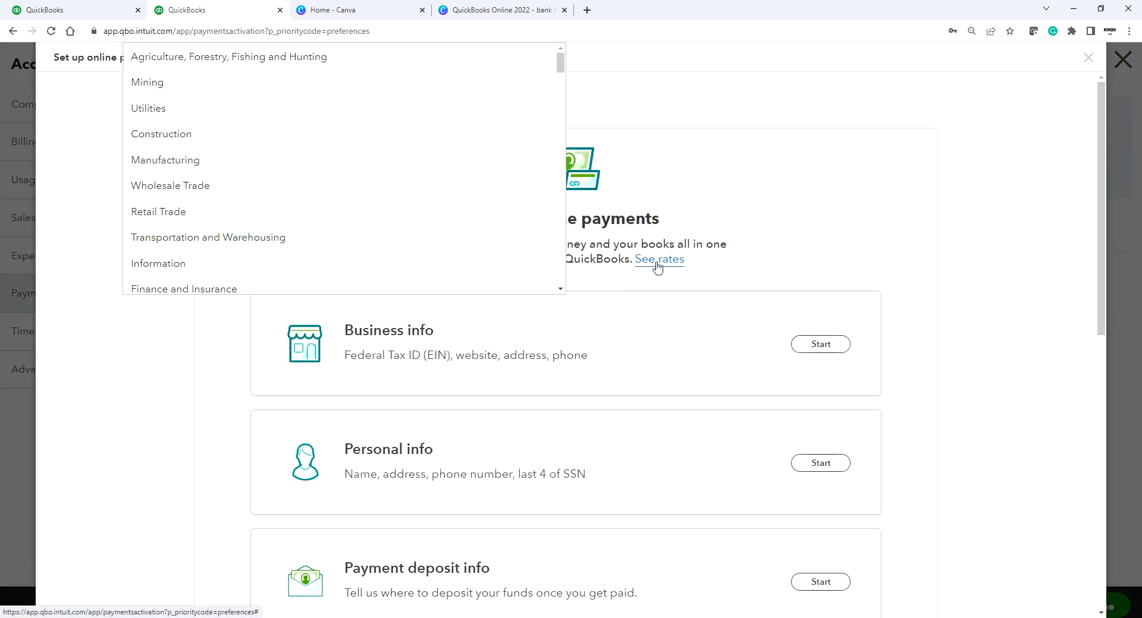
left_click(662, 265)
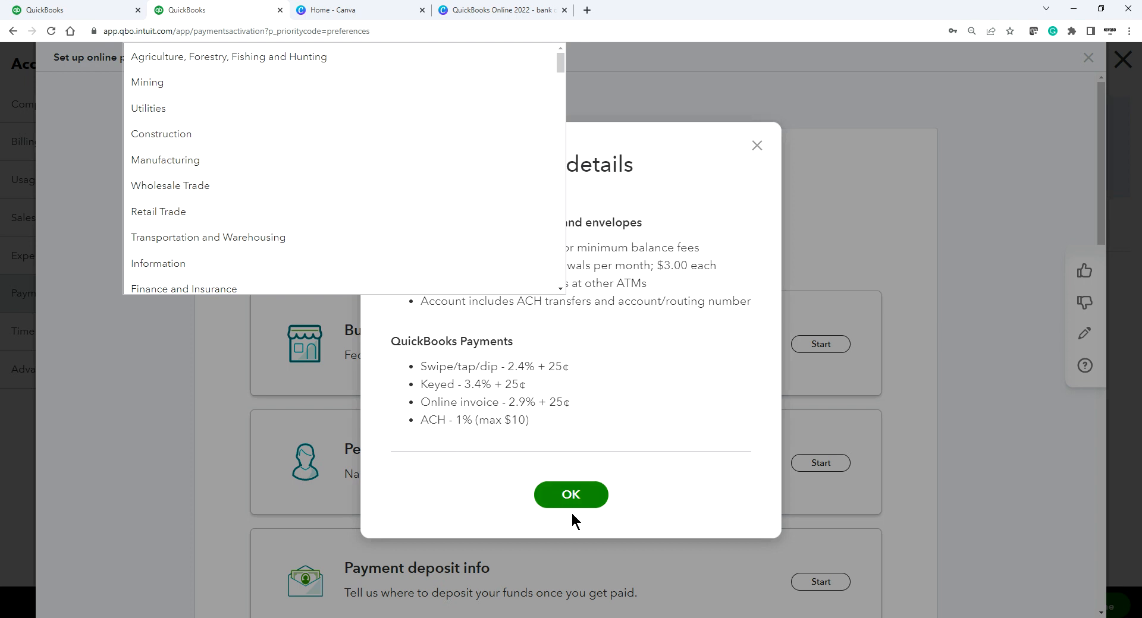
left_click(580, 499)
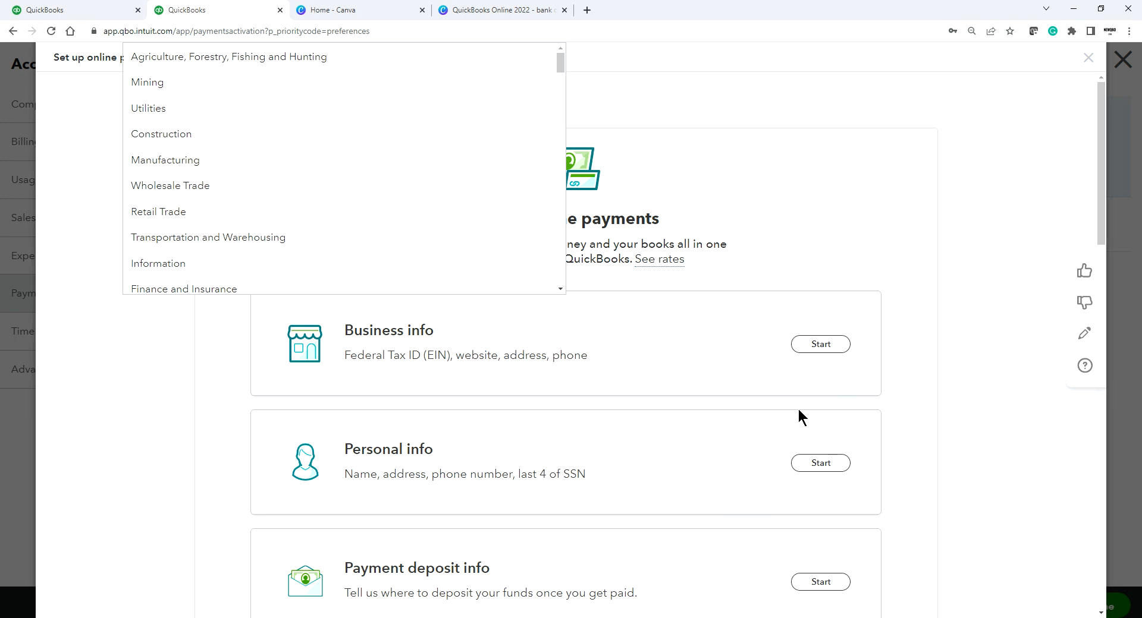
left_click(1089, 60)
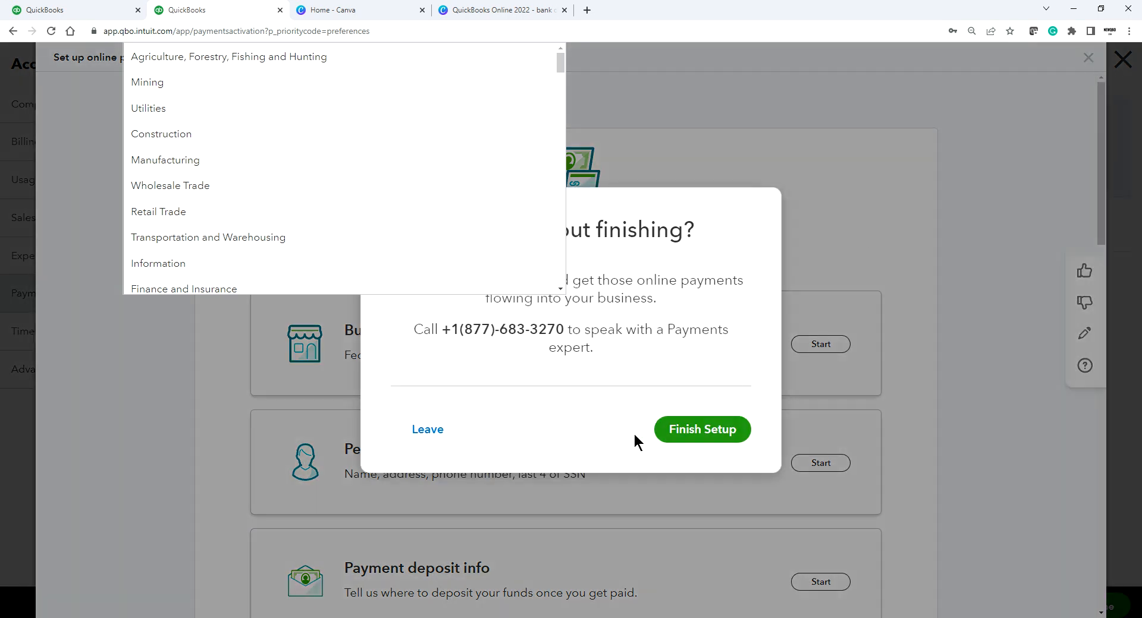
left_click(427, 430)
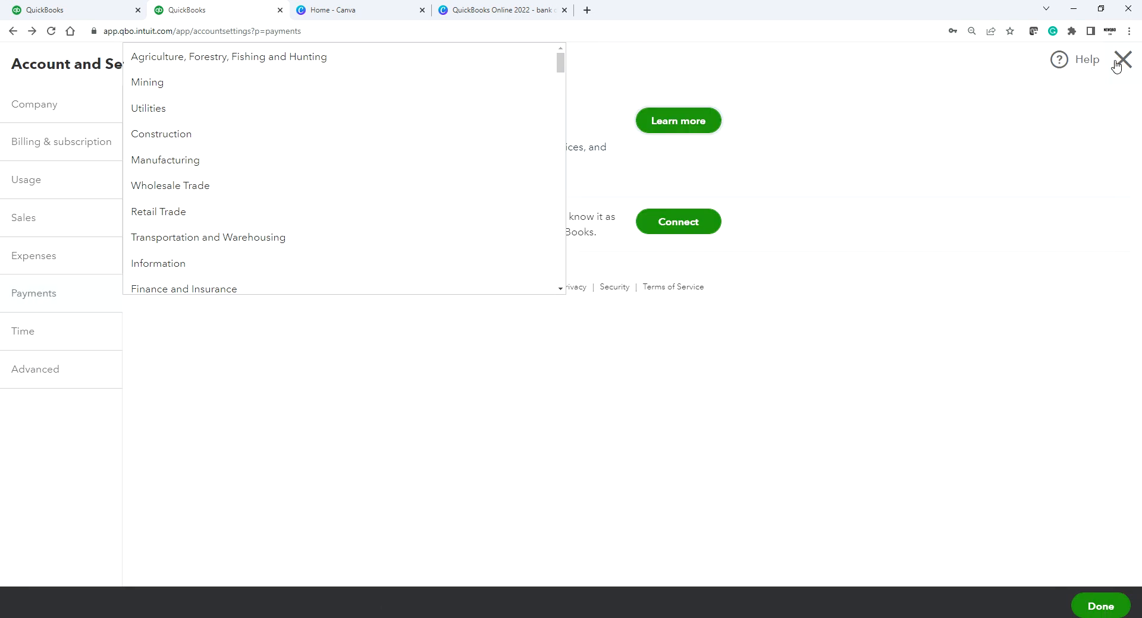
left_click(1117, 62)
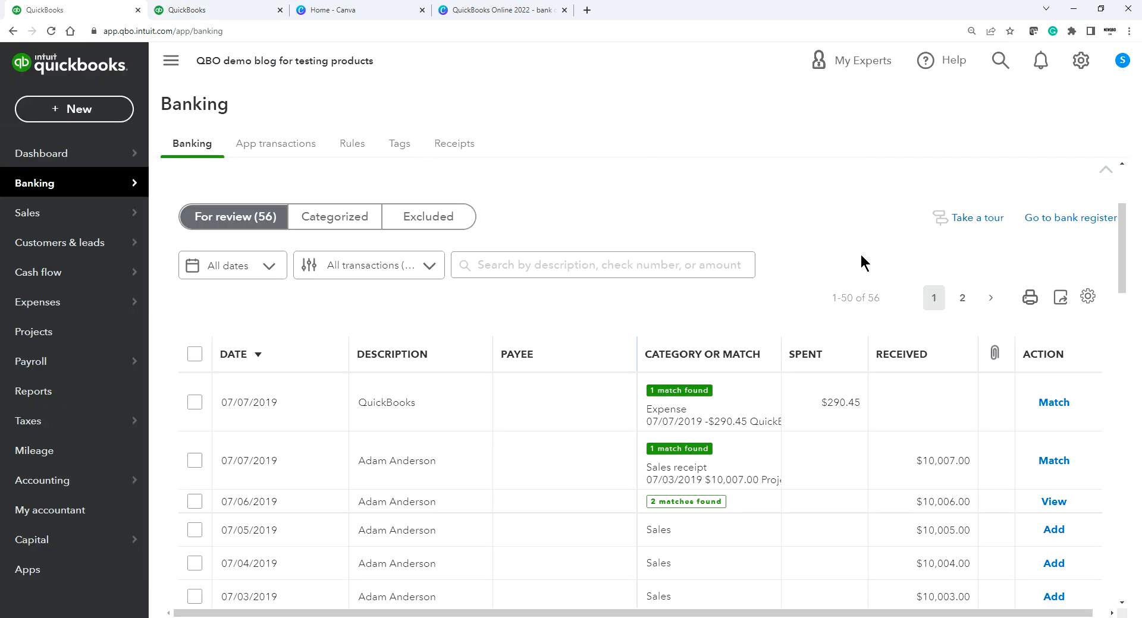
Step: Match the 07/07/2019 $290.45 expense and $10,007.00 deposit, then view the 07/06/2019 deposit's matches
scroll(839, 430, "down", 1)
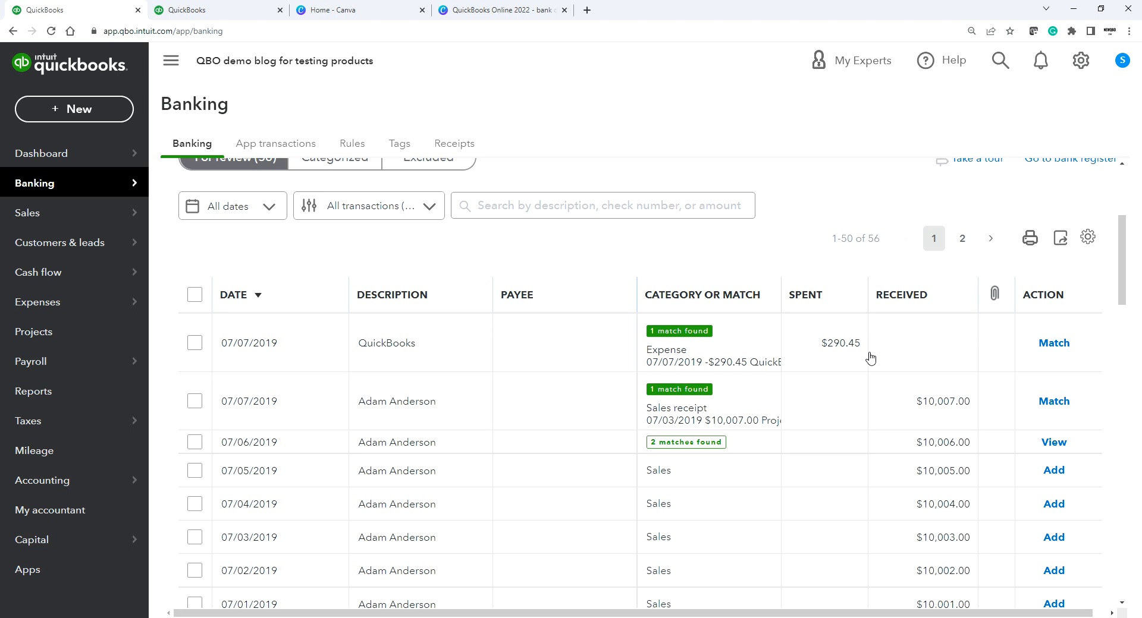
left_click(1056, 347)
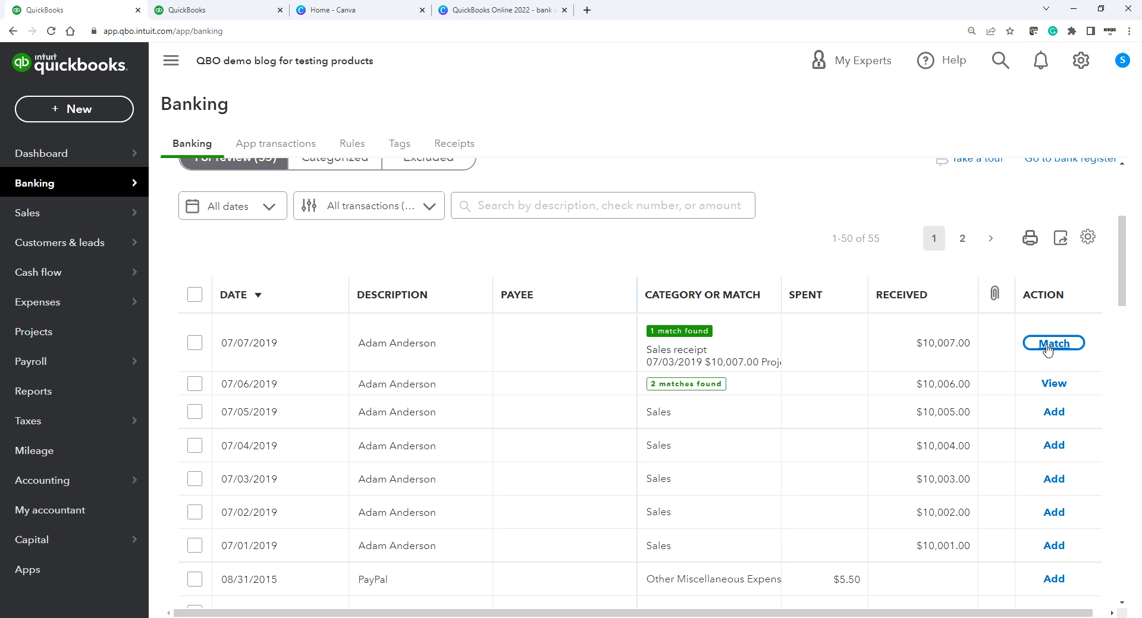
left_click(1048, 349)
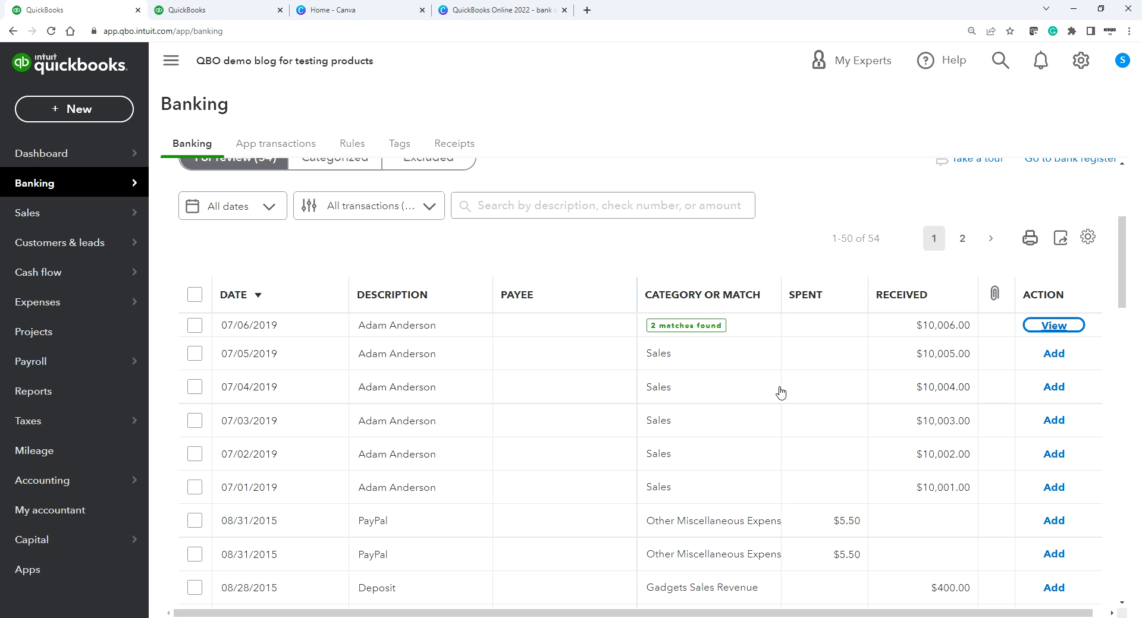
left_click(684, 328)
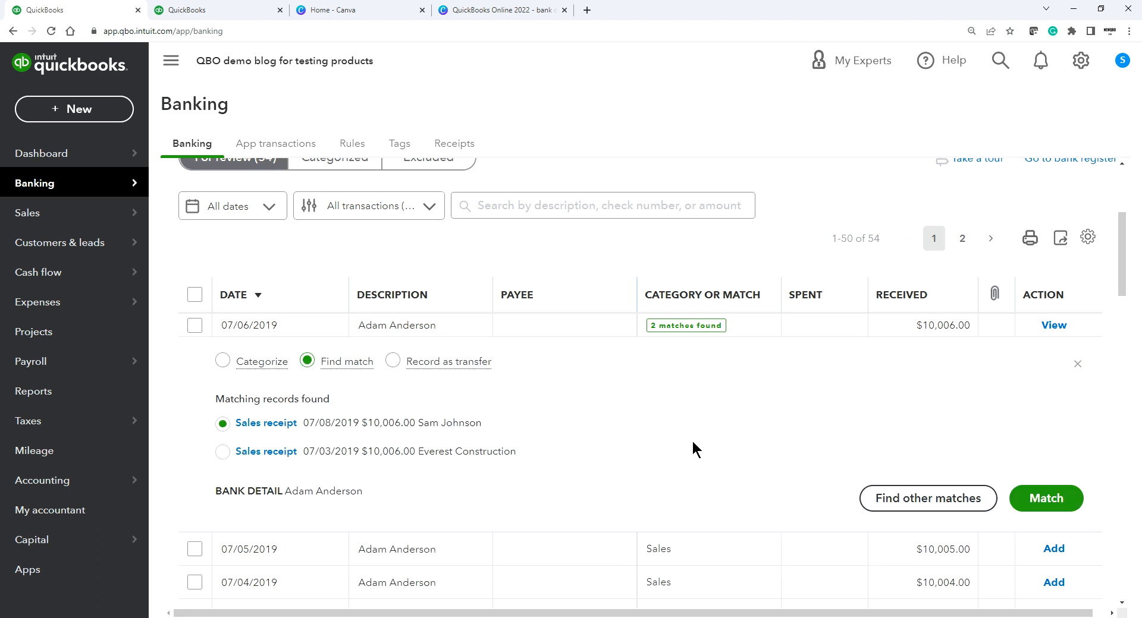
Step: Match the 07/06/2019 $10,006.00 deposit to the 07/03/2019 Everest Construction sales receipt
scroll(694, 443, "down", 1)
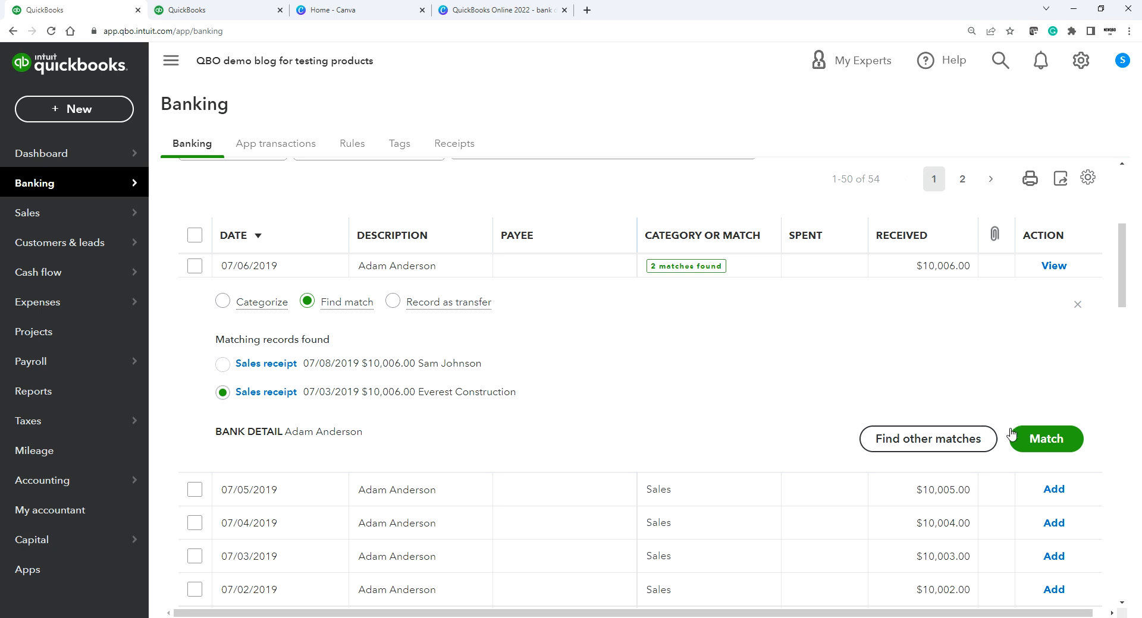
left_click(1051, 441)
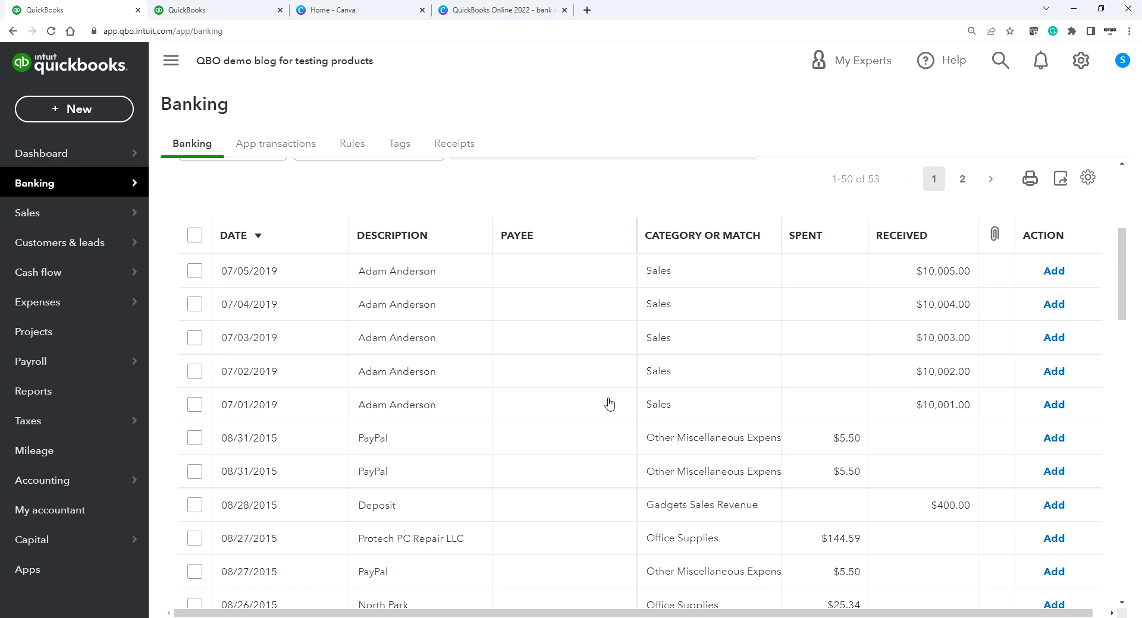
Step: Find matches for the 07/01/2019 $10,001.00 deposit and select the first '5 Open invoices' group
left_click(568, 410)
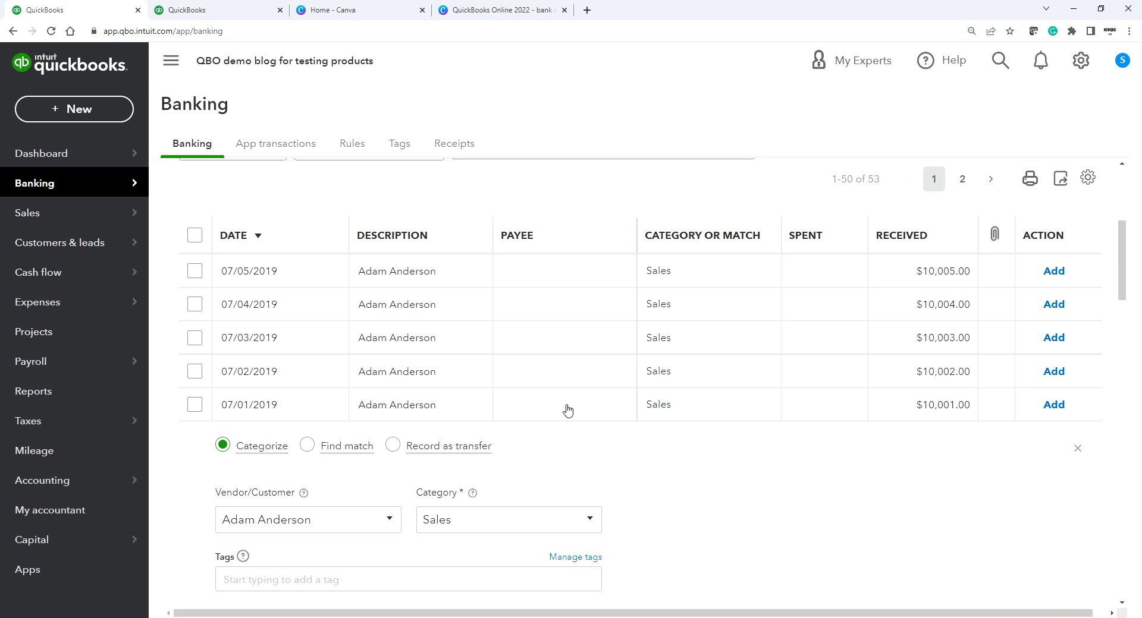
scroll(589, 434, "down", 3)
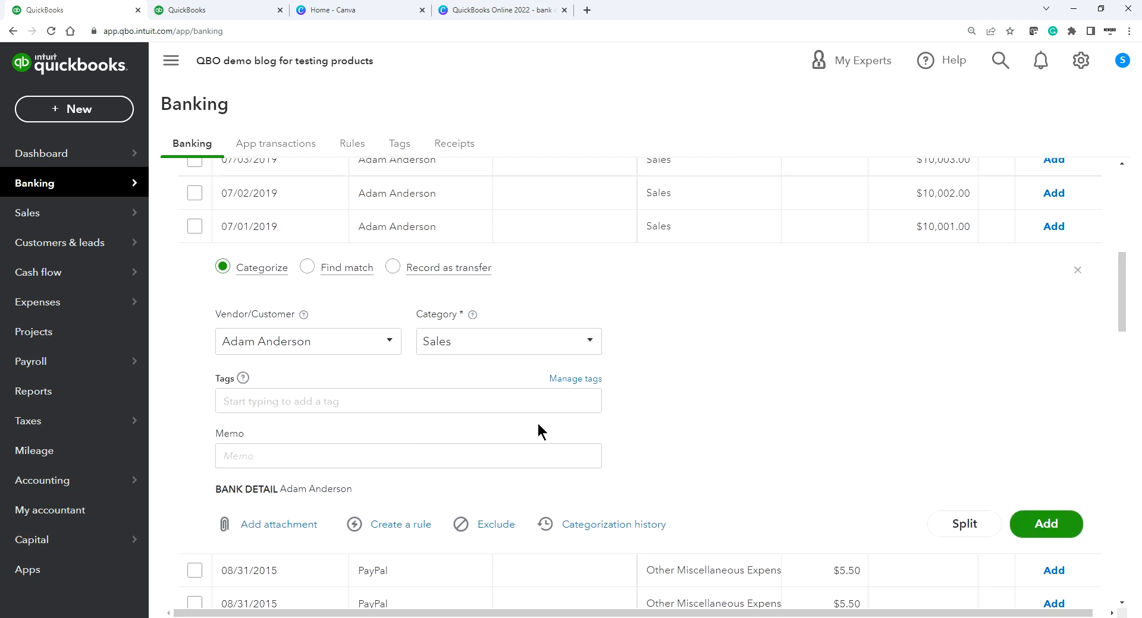
left_click(307, 268)
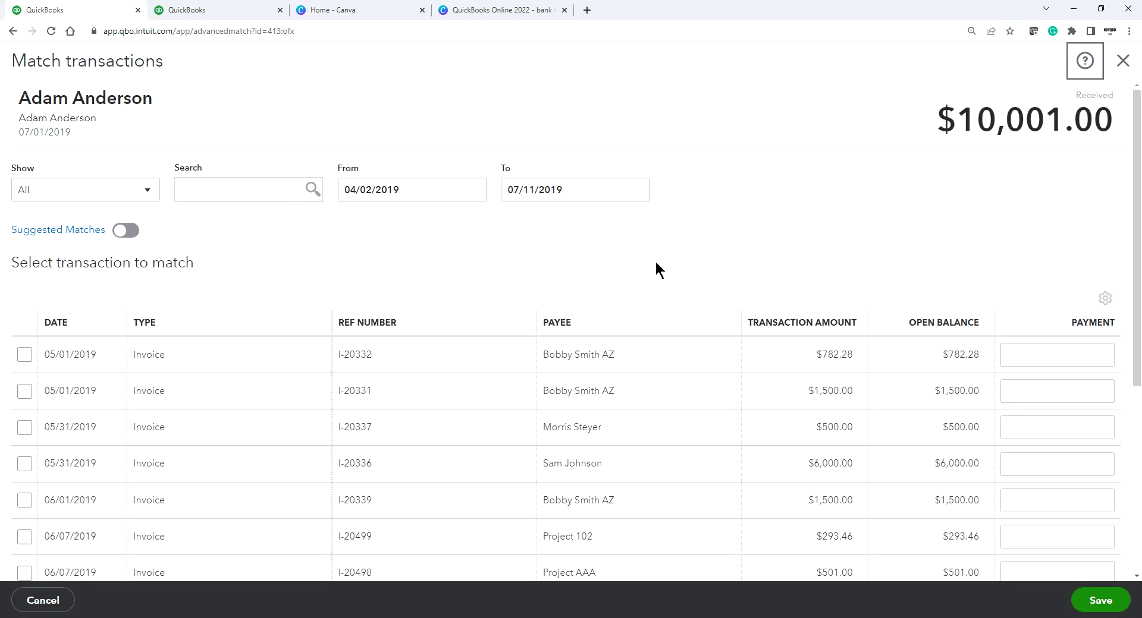
scroll(667, 221, "down", 4)
scroll(535, 251, "up", 3)
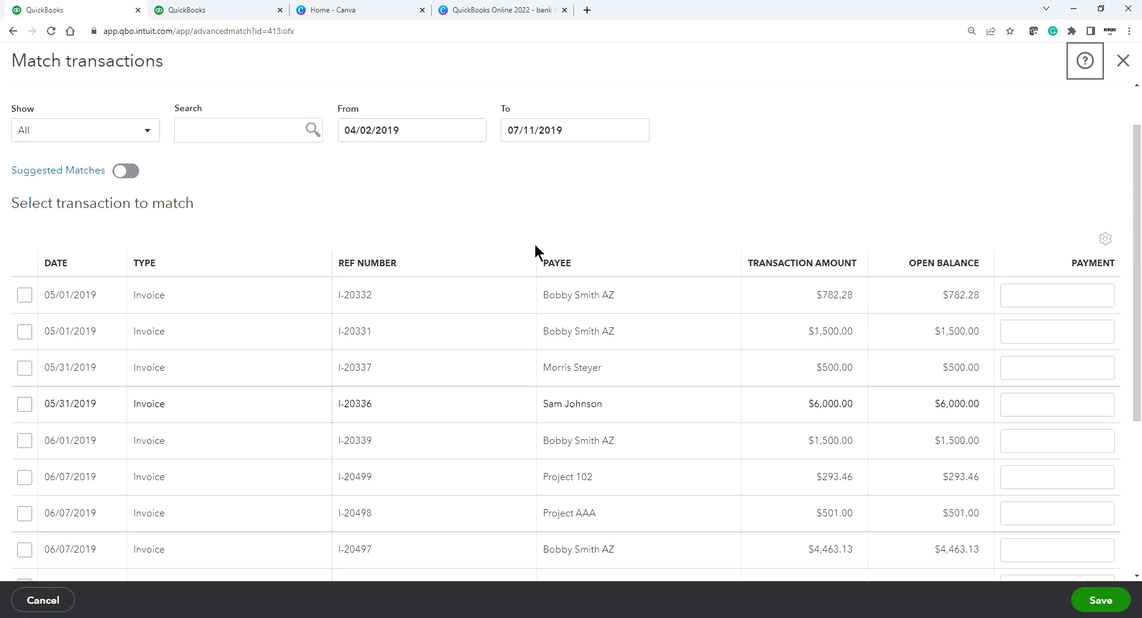
left_click(125, 172)
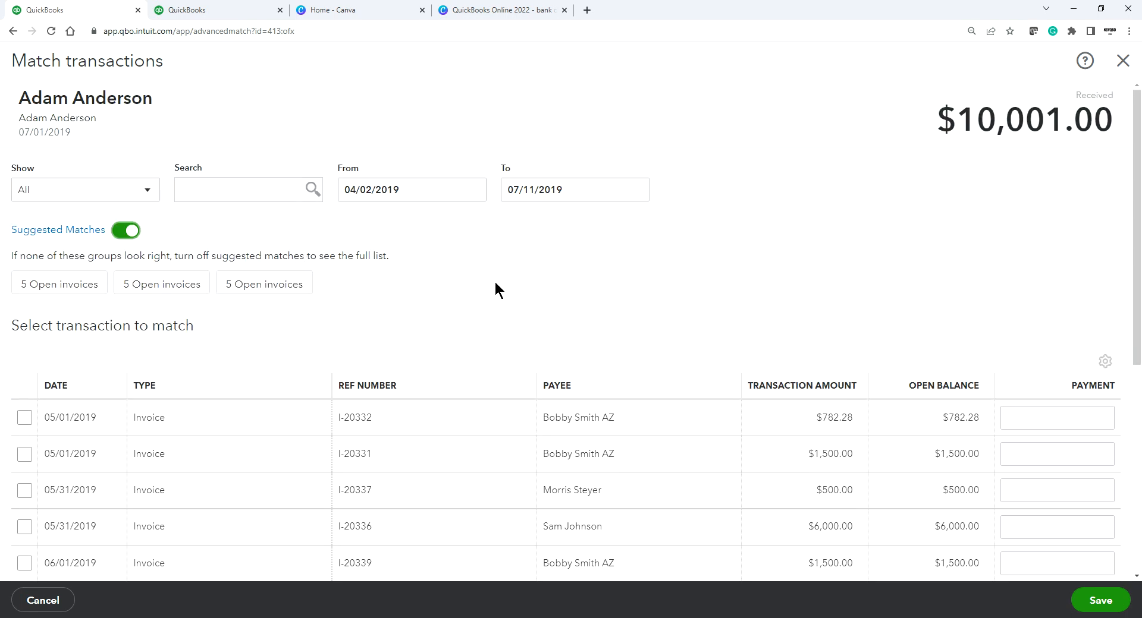
scroll(495, 285, "down", 3)
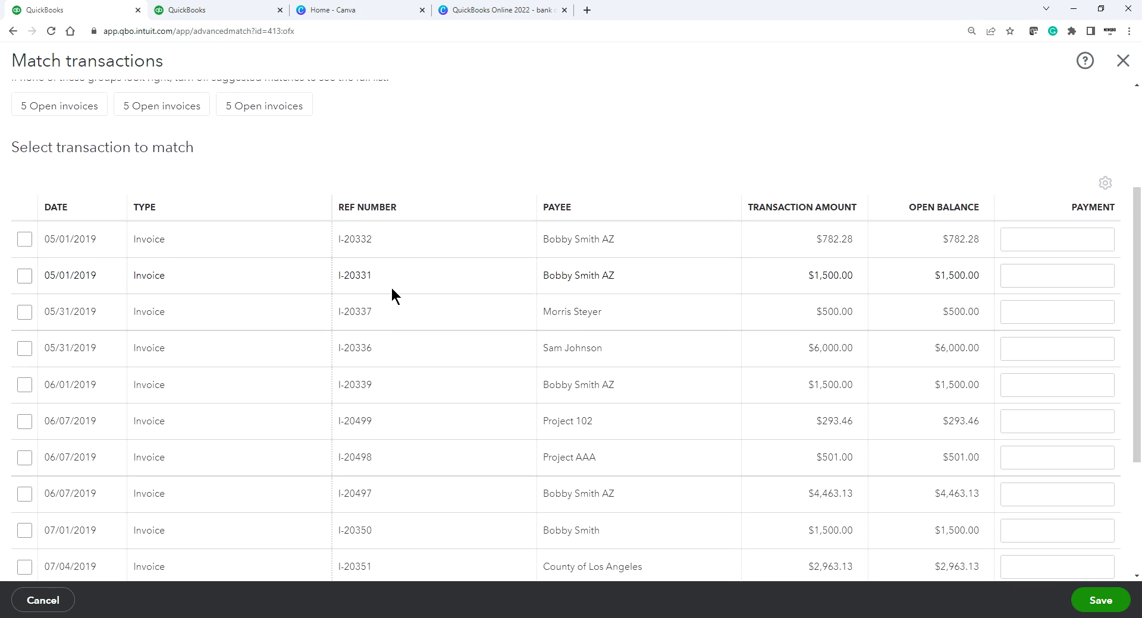
scroll(391, 292, "up", 2)
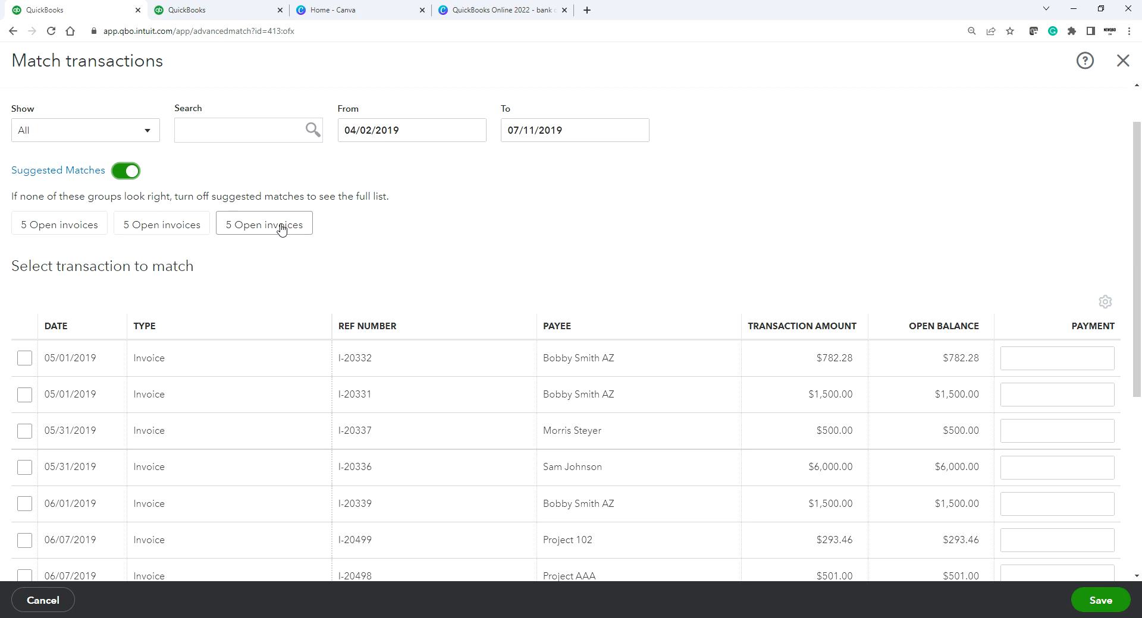
double_click(86, 231)
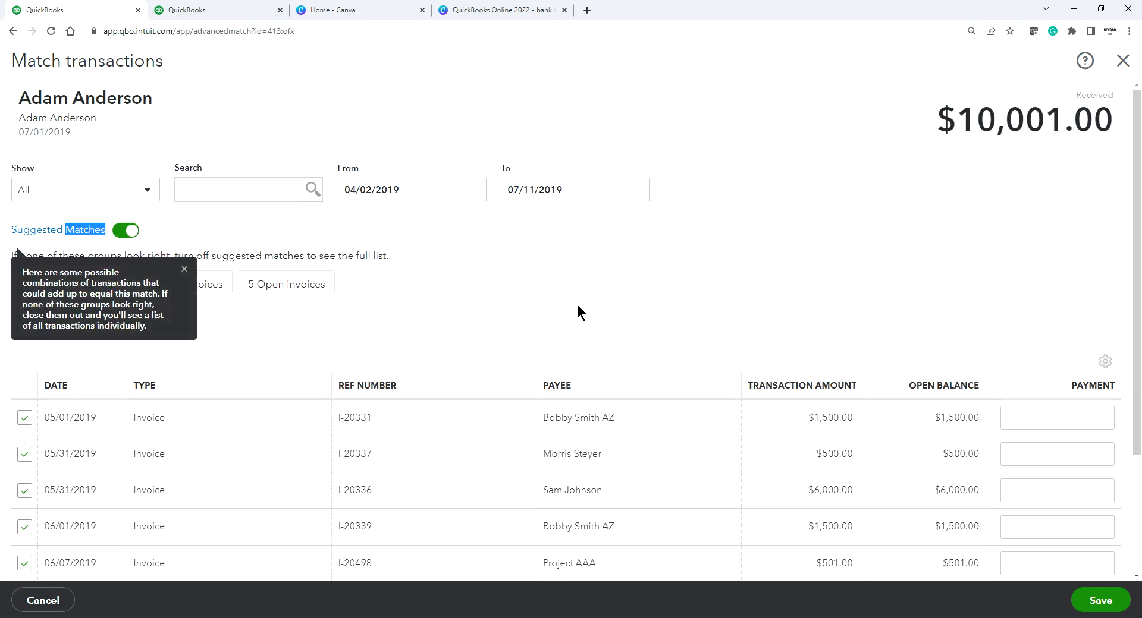
Step: Dismiss the suggested-matches help tip and review the five selected invoices
scroll(576, 305, "down", 1)
left_click(645, 238)
scroll(638, 241, "up", 1)
left_click(184, 270)
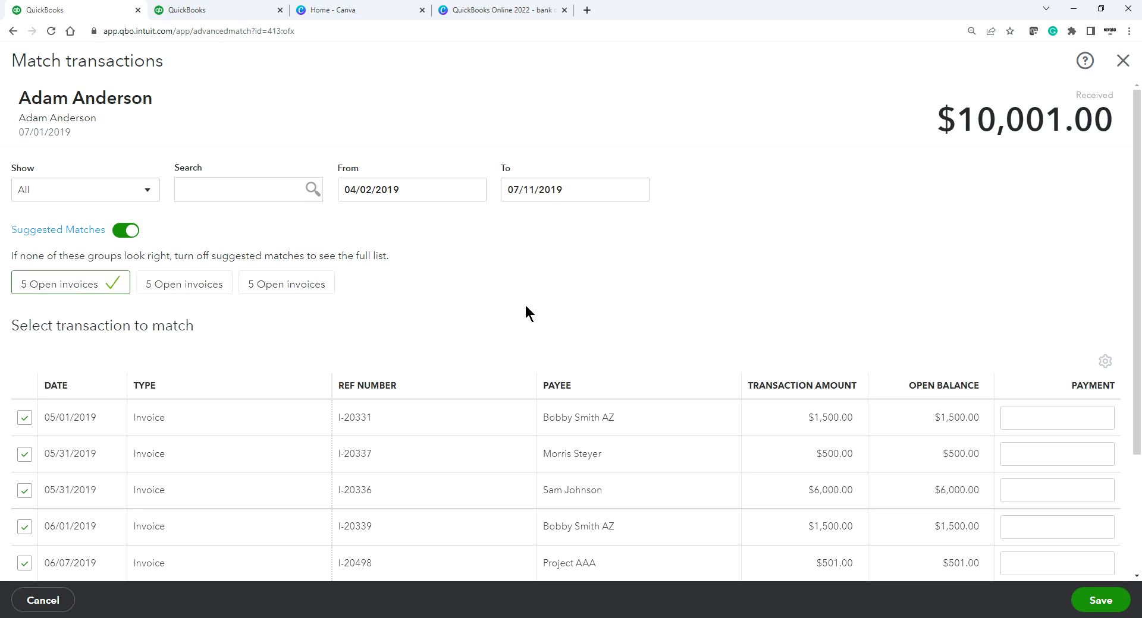
scroll(526, 314, "down", 2)
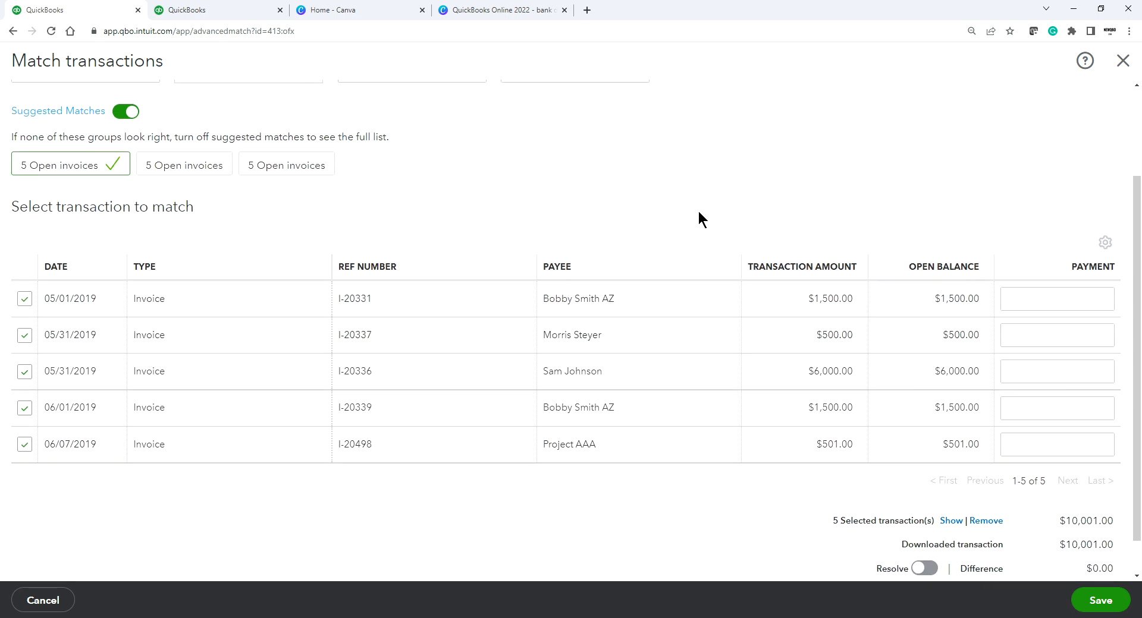
scroll(699, 219, "up", 2)
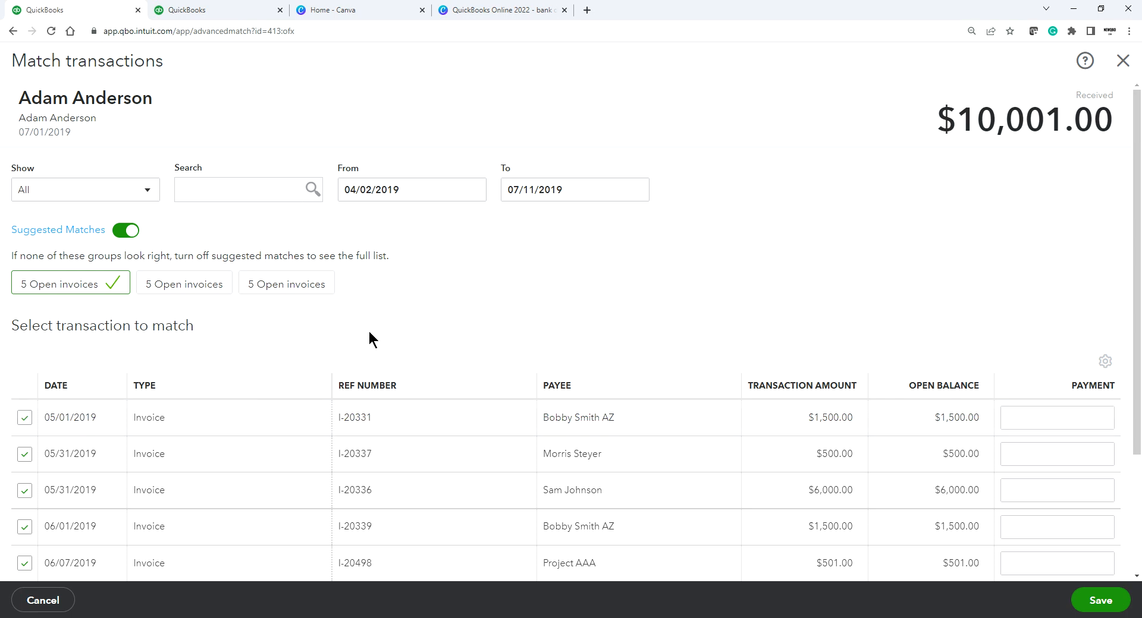
scroll(452, 323, "down", 2)
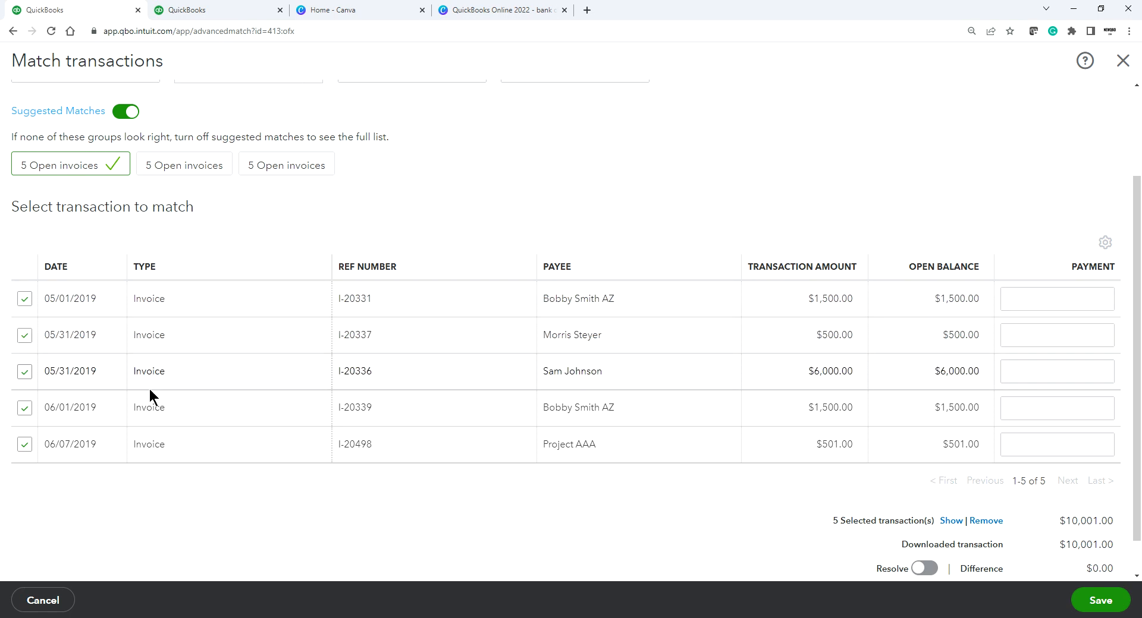
scroll(316, 440, "down", 1)
scroll(299, 380, "up", 1)
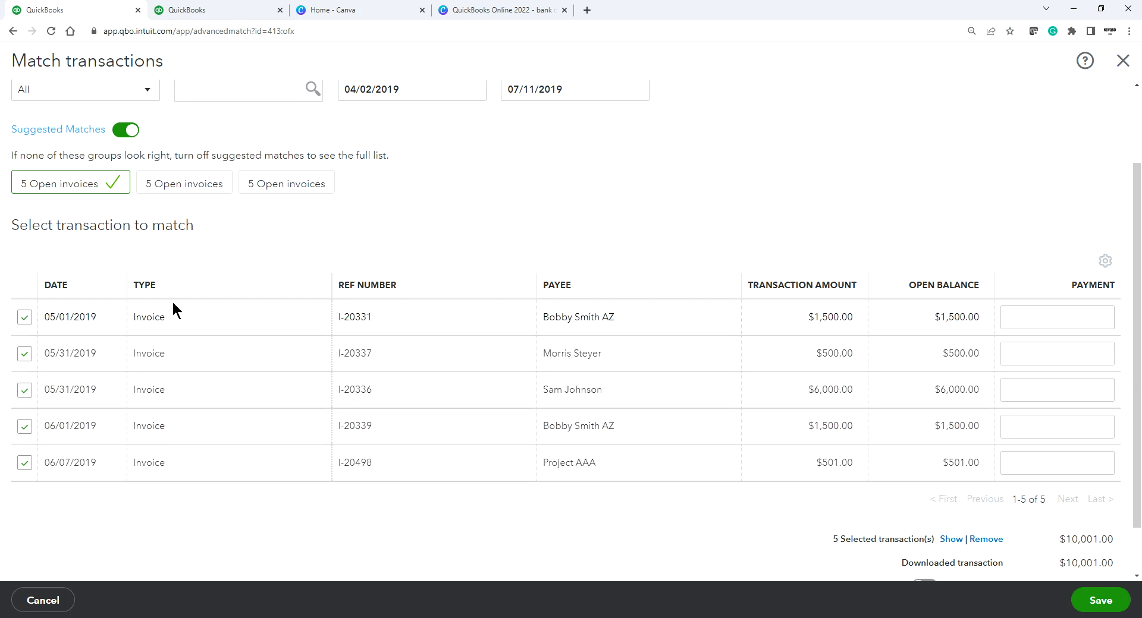
scroll(234, 476, "down", 1)
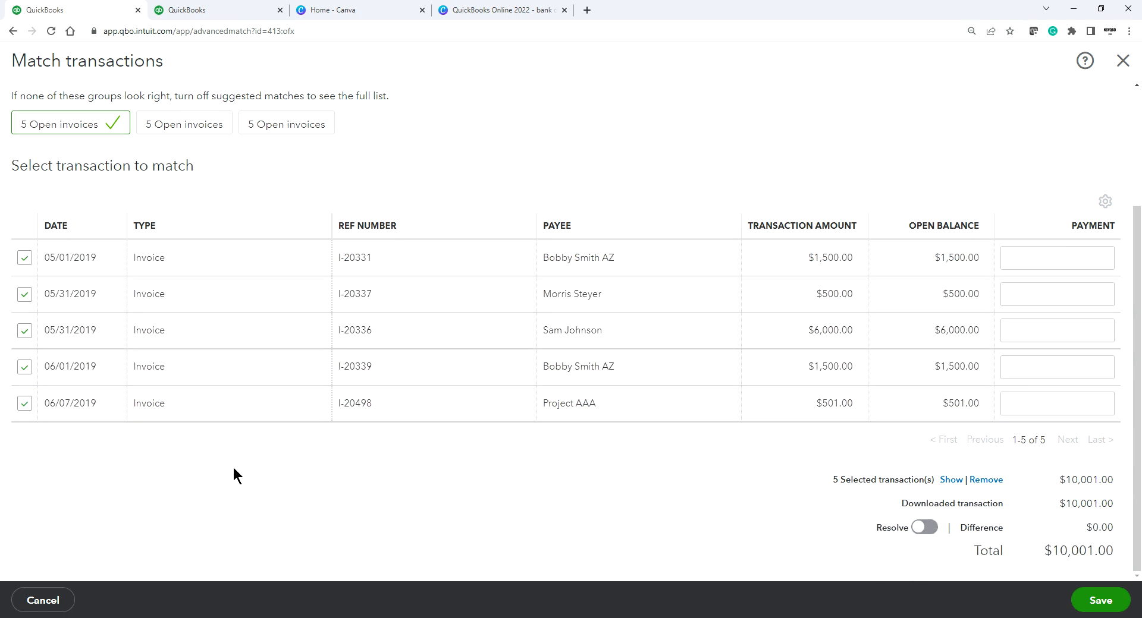
scroll(1079, 165, "up", 3)
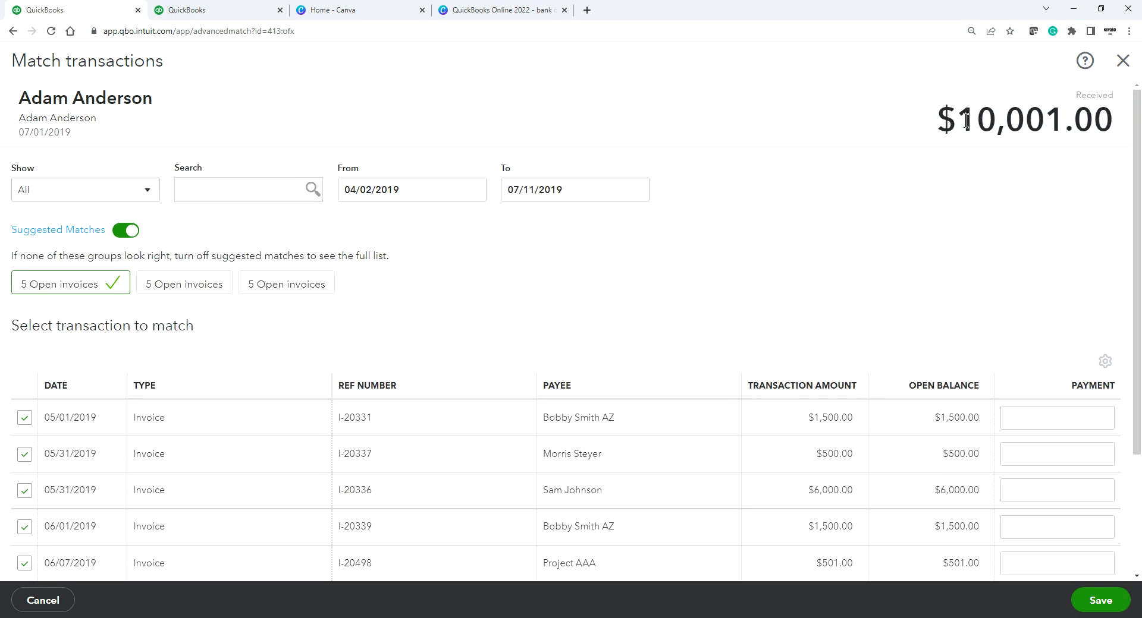
Step: Confirm the $10,001.00 received amount and $0.00 difference, then save the match
left_click_drag(957, 119, 1126, 122)
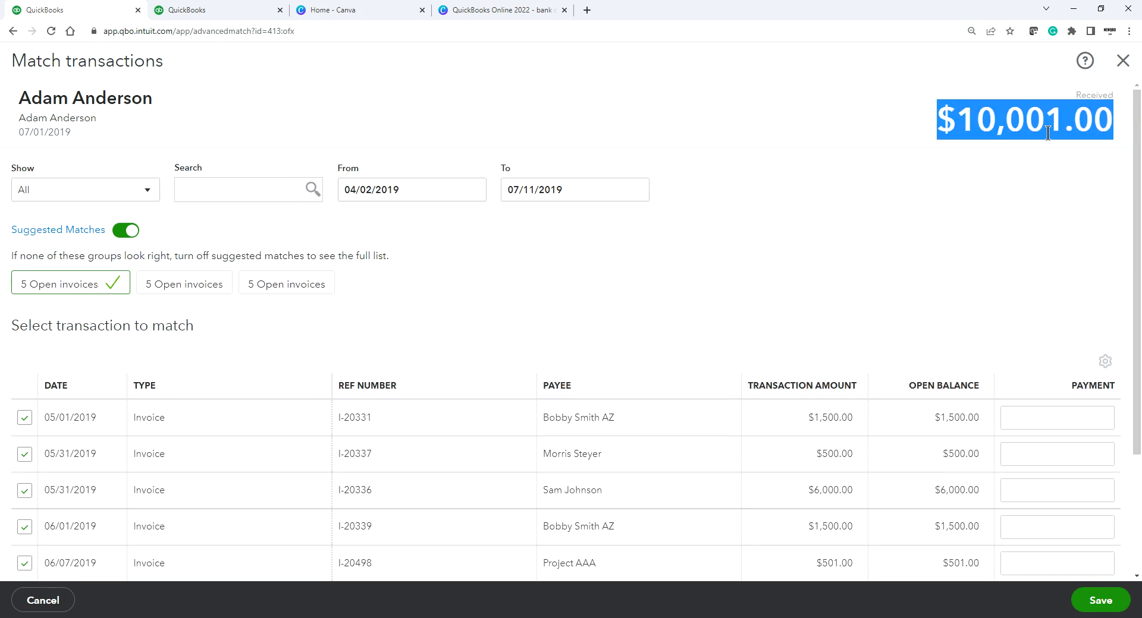
scroll(923, 191, "down", 3)
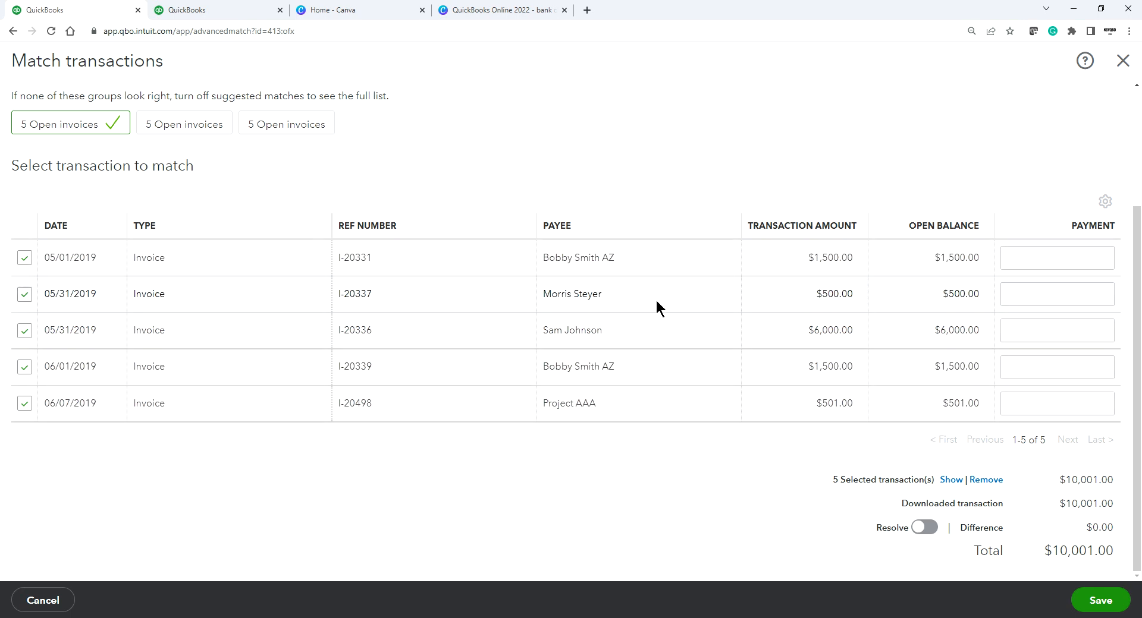
scroll(173, 298, "up", 3)
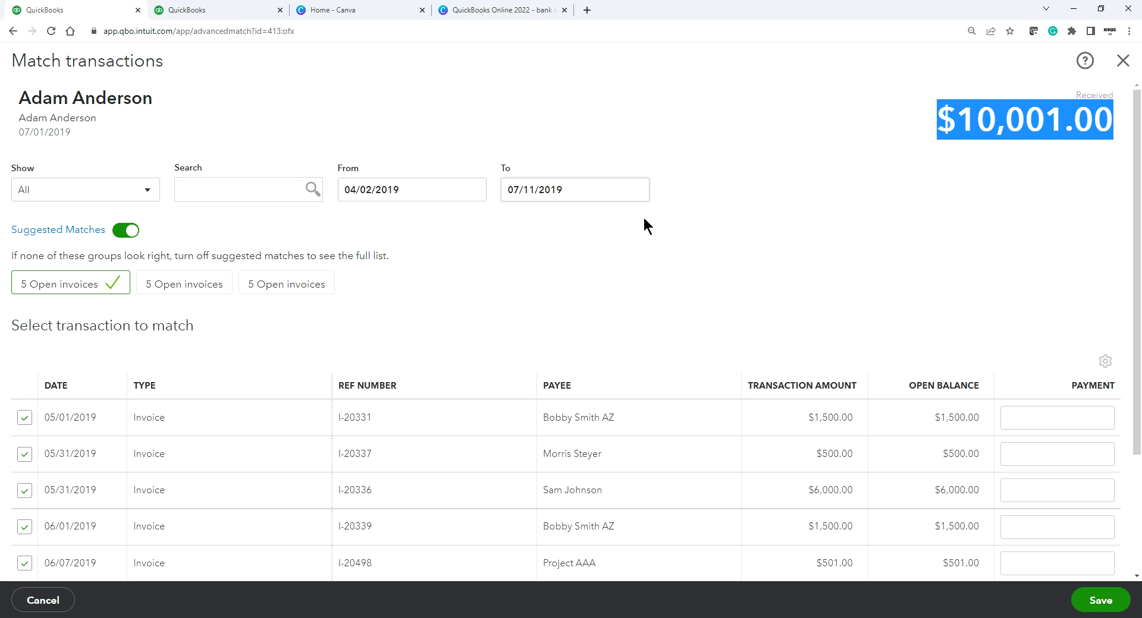
scroll(670, 196, "down", 3)
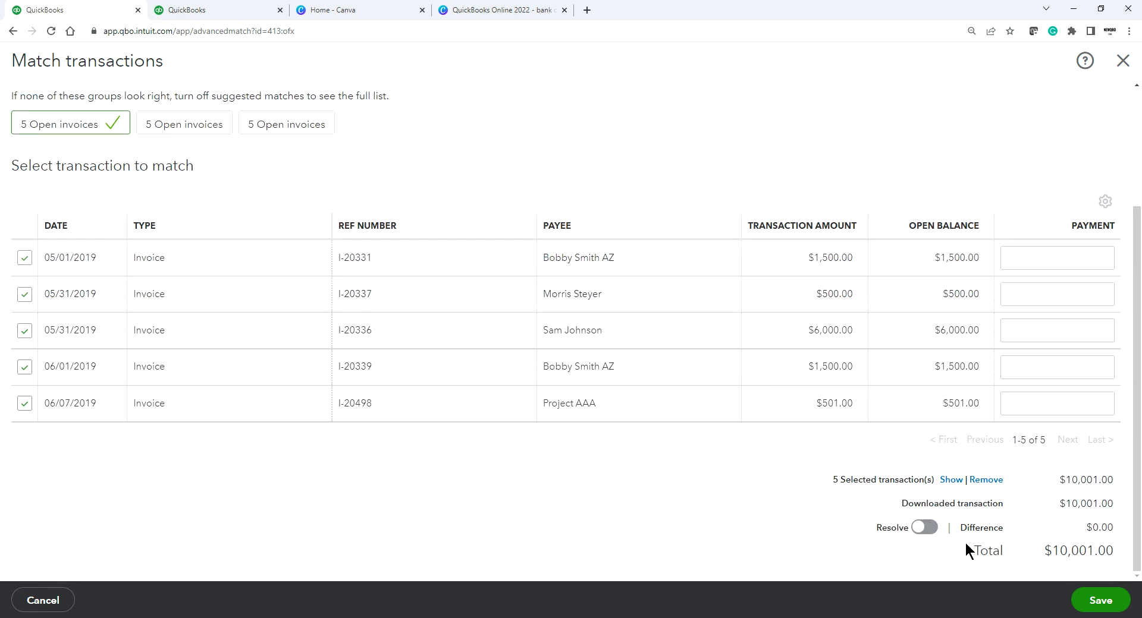
left_click_drag(1085, 528, 1114, 528)
left_click(785, 527)
scroll(684, 474, "up", 3)
scroll(684, 475, "down", 2)
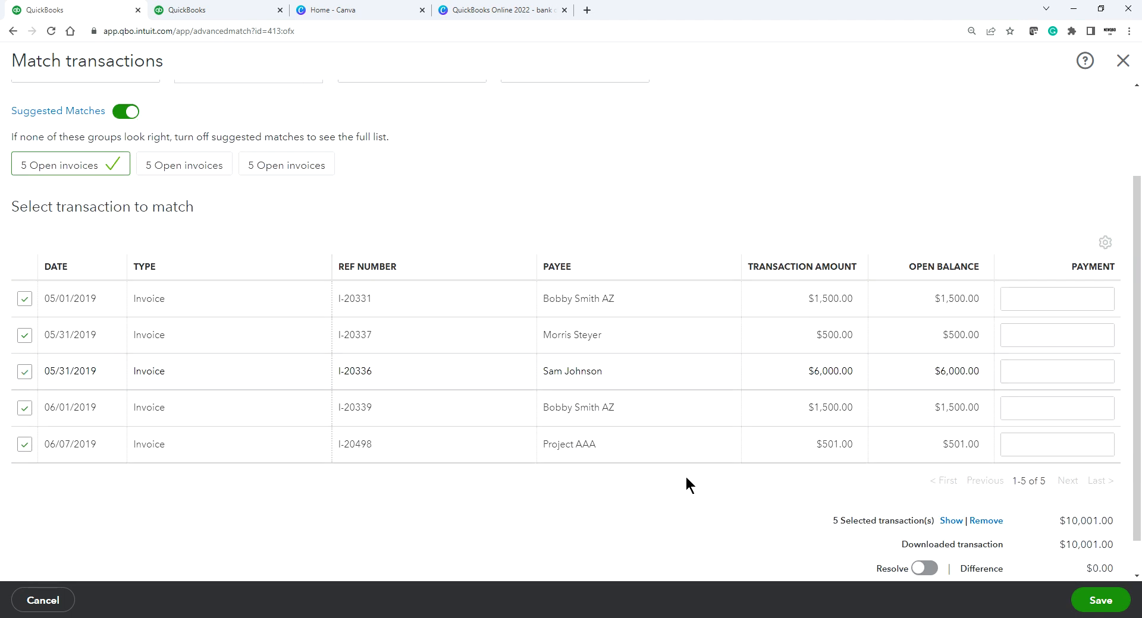
scroll(684, 474, "up", 2)
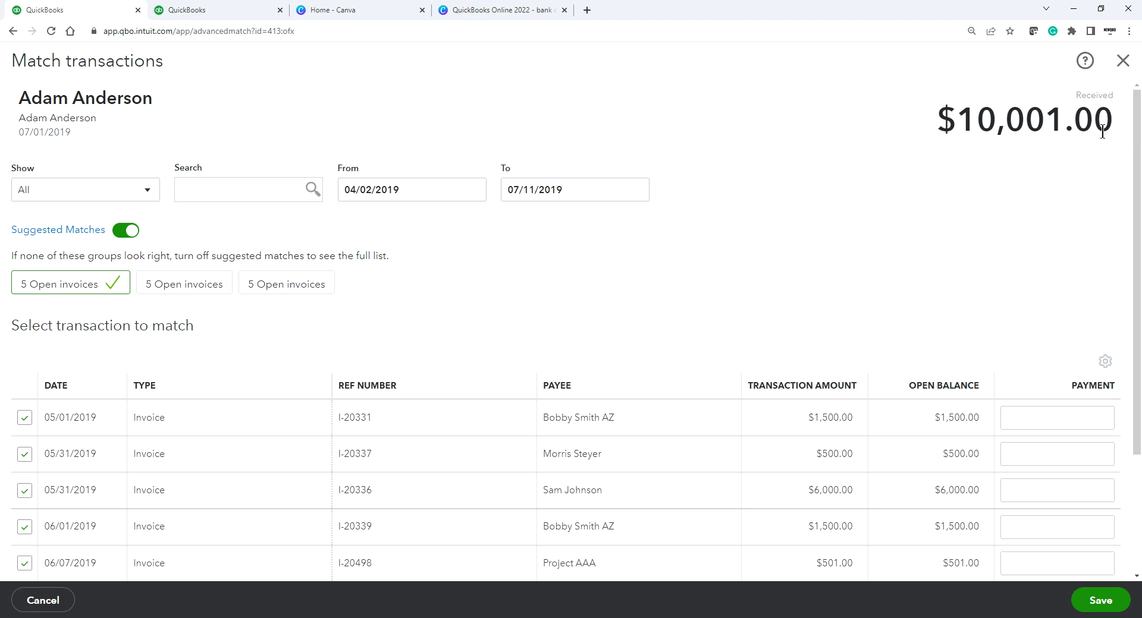
scroll(572, 268, "down", 3)
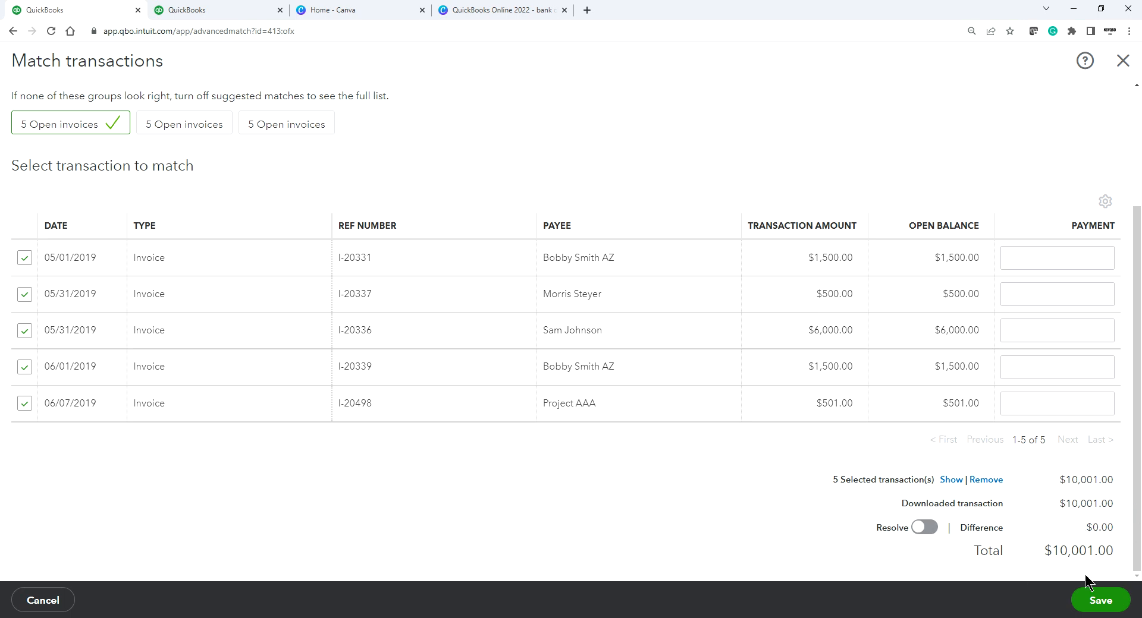
scroll(777, 369, "up", 2)
scroll(776, 384, "down", 2)
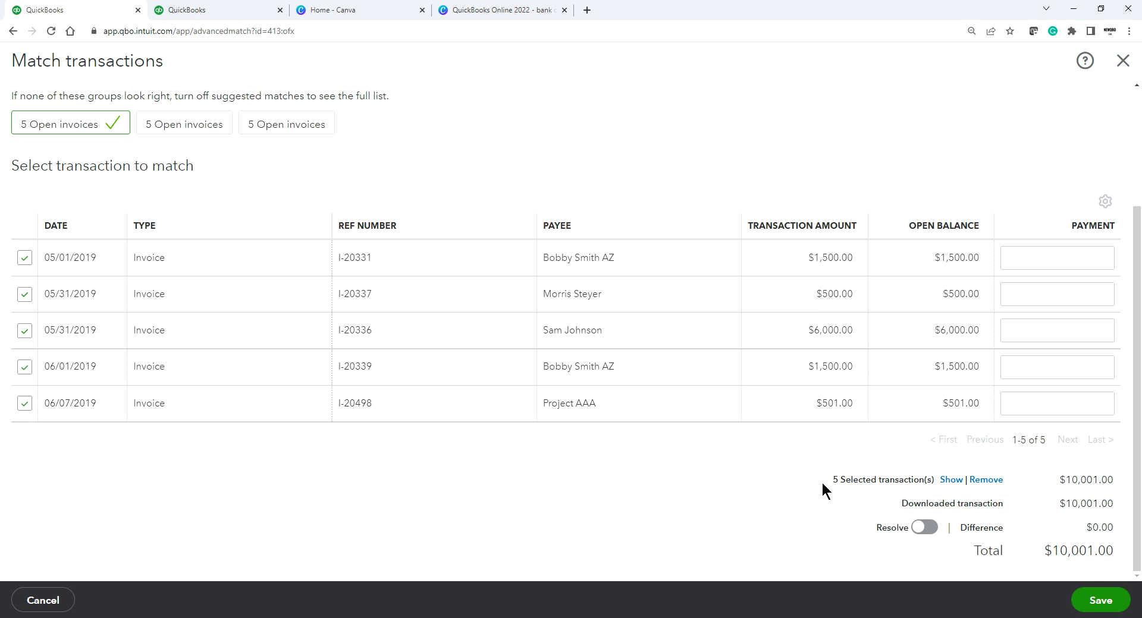
left_click(1104, 602)
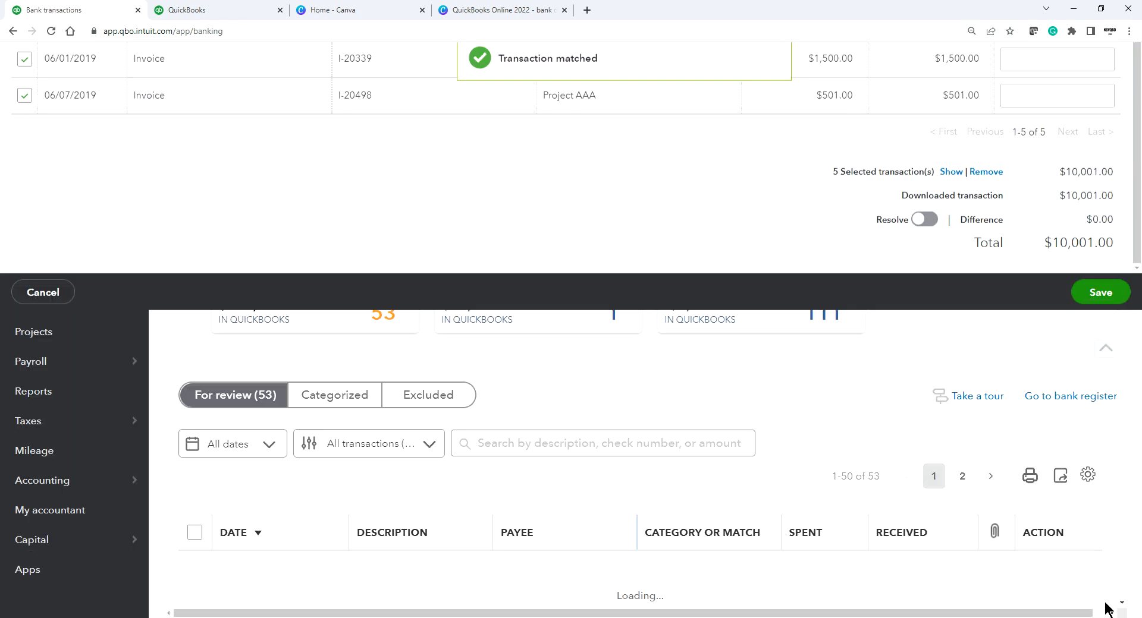
Step: Find matches for the 07/02/2019 $10,002.00 deposit and sort the invoice list by type
scroll(658, 439, "down", 5)
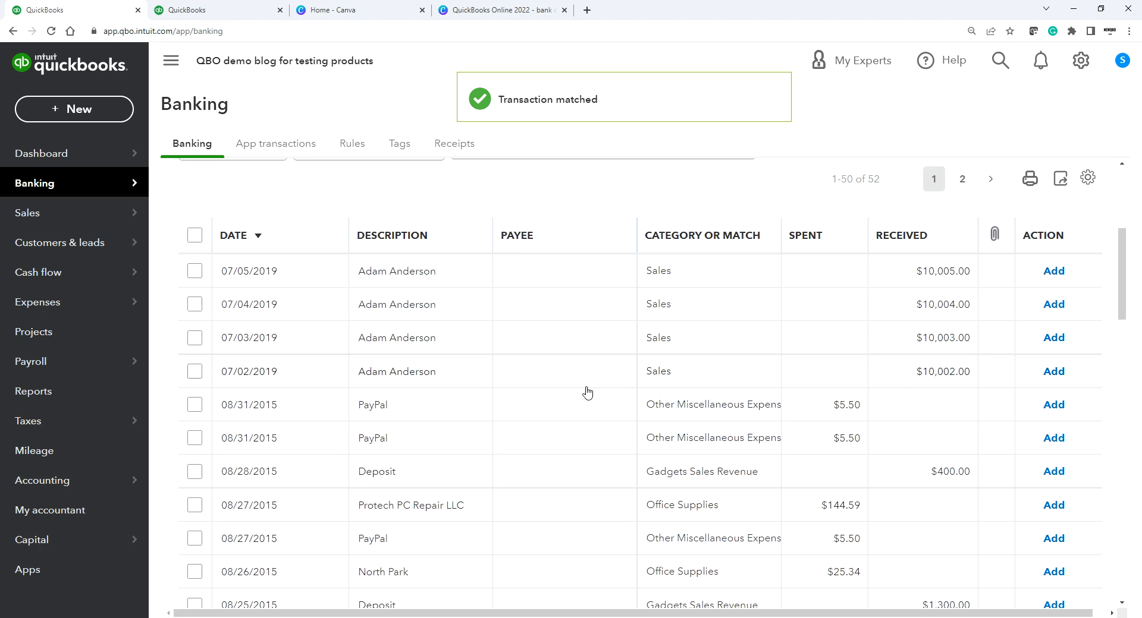
left_click(555, 373)
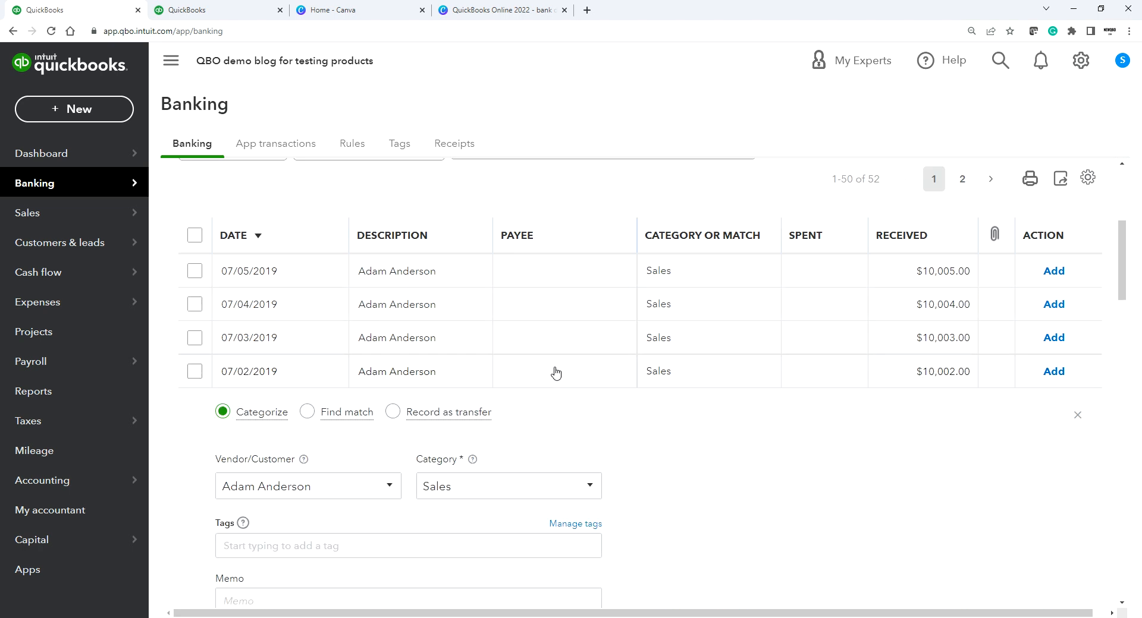
left_click(303, 414)
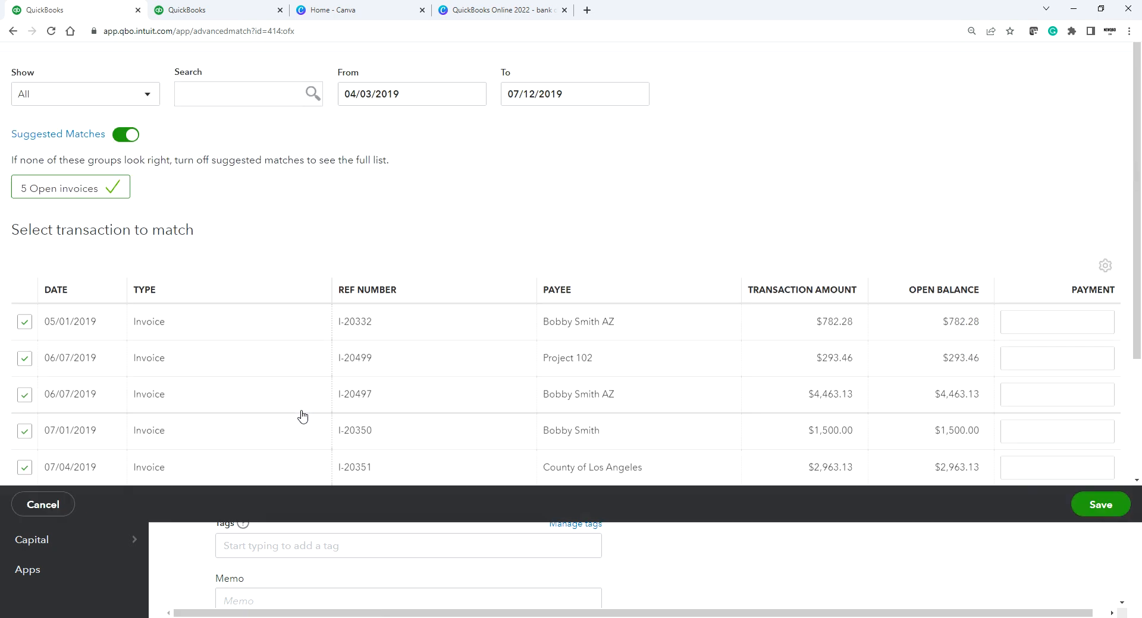
scroll(186, 304, "down", 3)
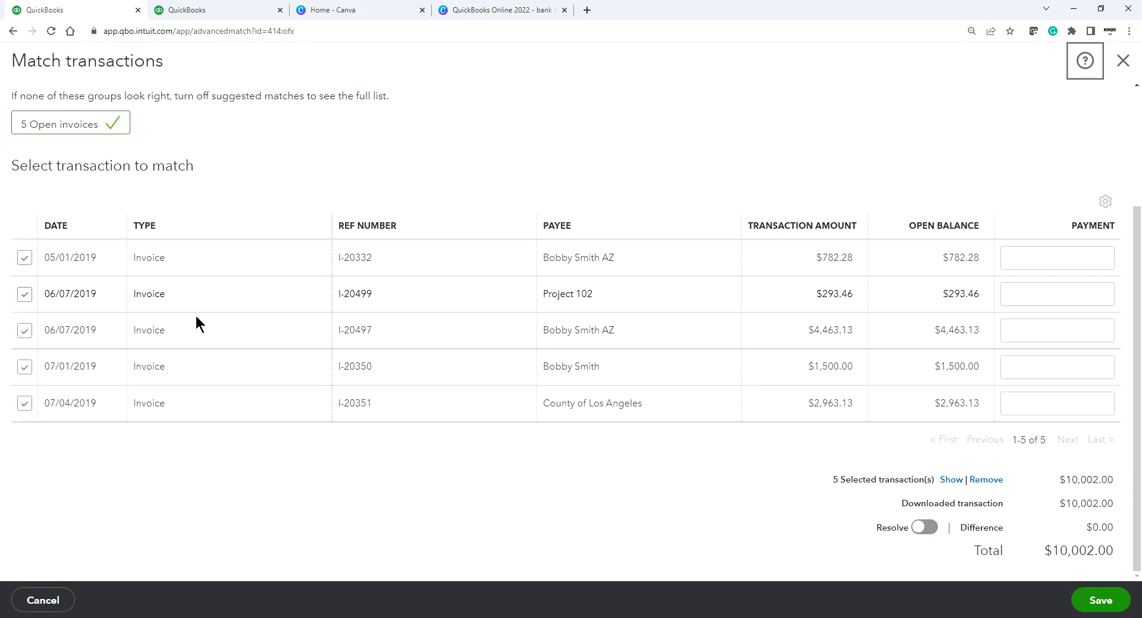
scroll(259, 355, "up", 1)
left_click(296, 290)
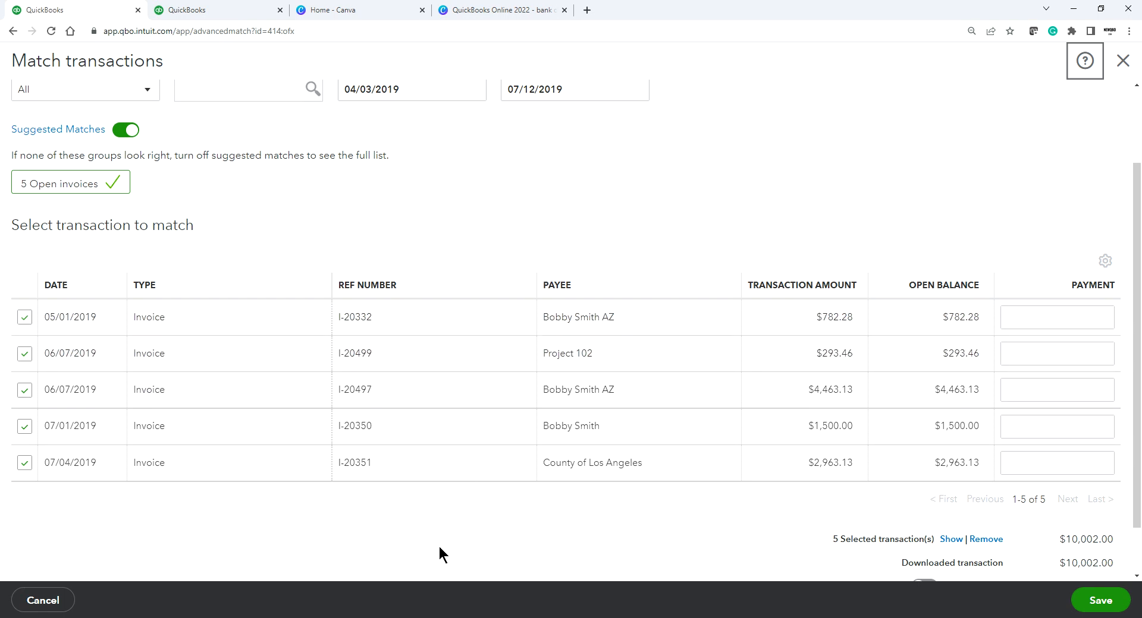
Step: Review the suggested '5 Open invoices' group totalling $10,002.00 with a $0.00 difference
scroll(474, 435, "up", 2)
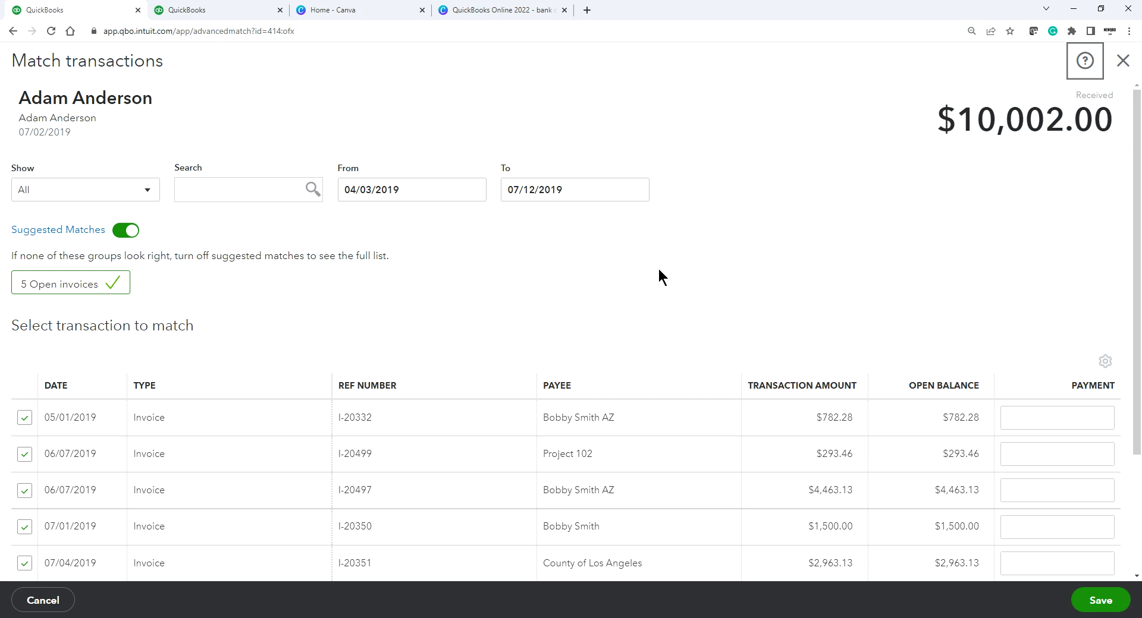
scroll(660, 351, "down", 3)
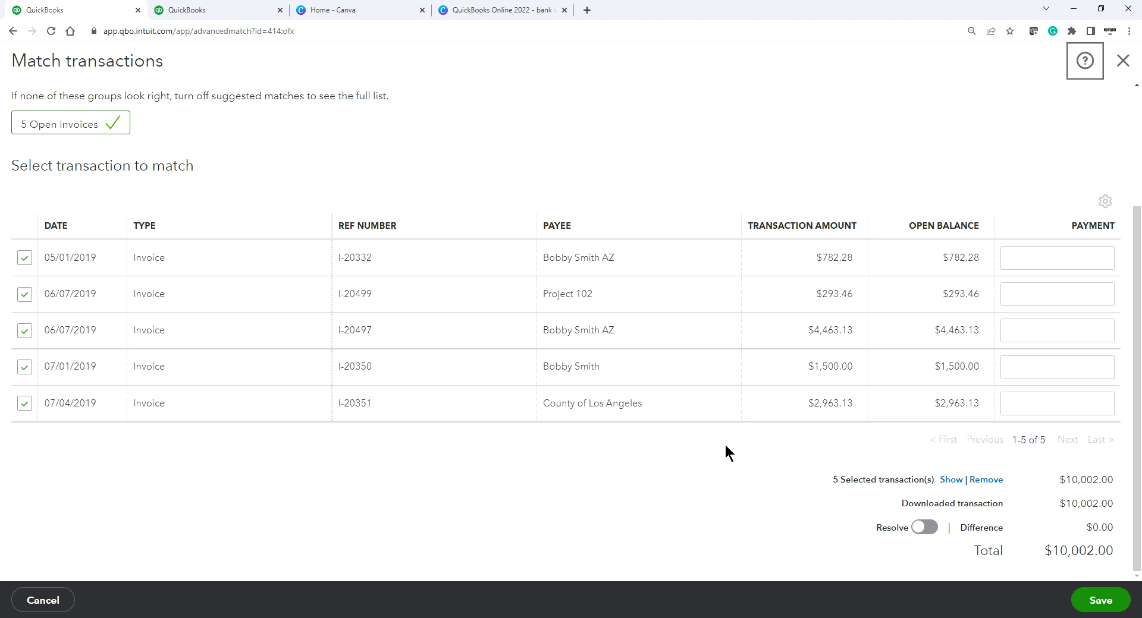
scroll(723, 442, "up", 1)
scroll(724, 442, "down", 1)
scroll(505, 258, "up", 2)
scroll(502, 250, "down", 2)
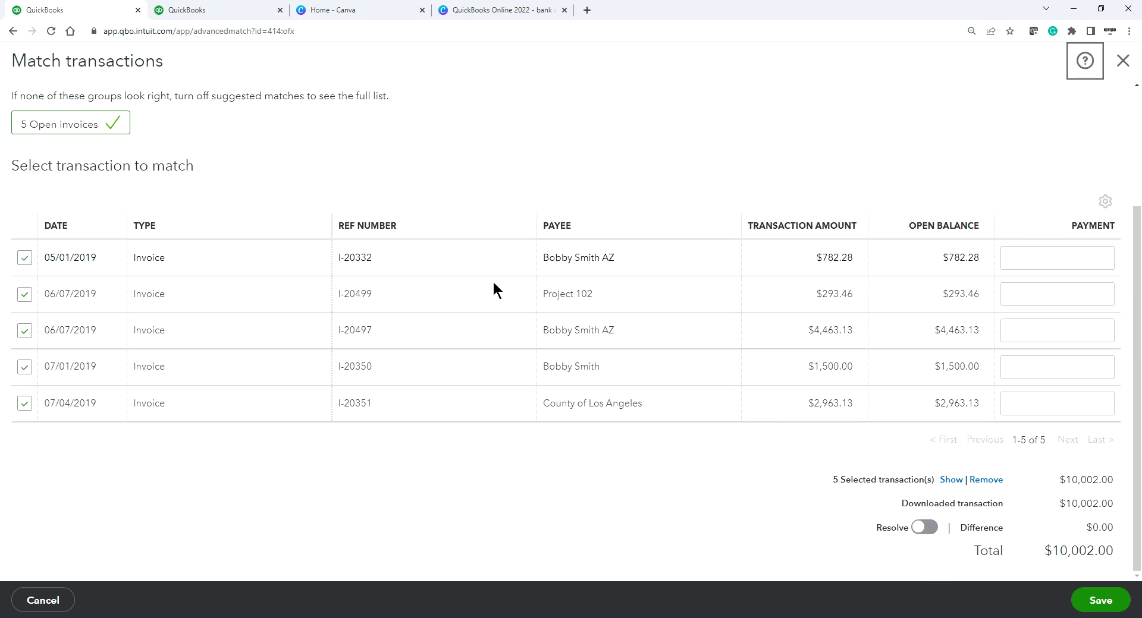
scroll(475, 356, "up", 2)
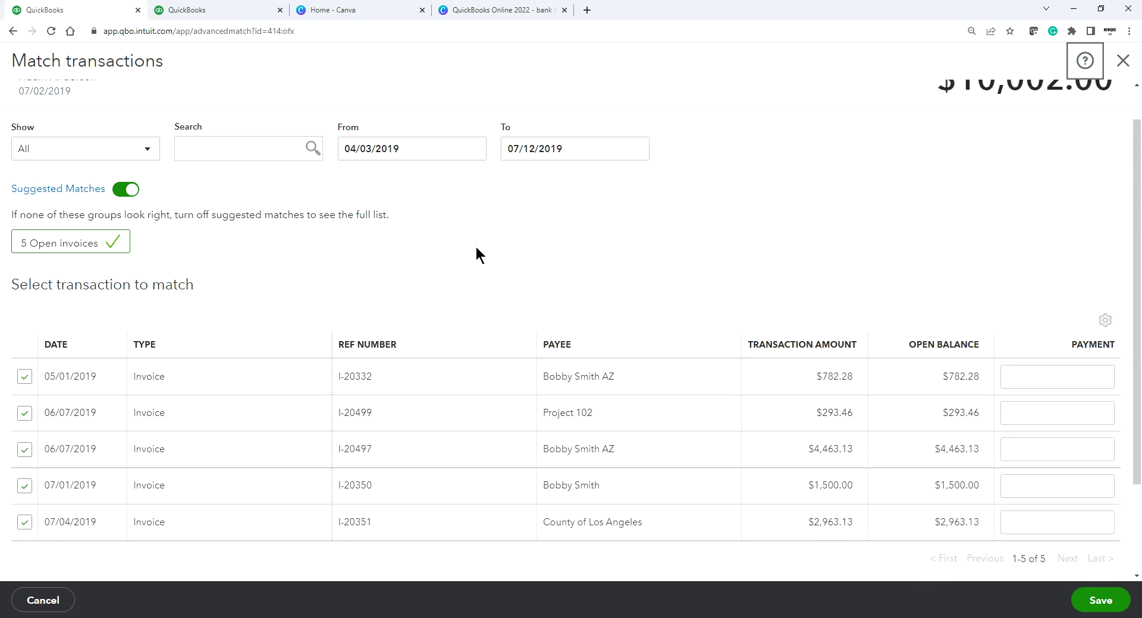
scroll(476, 255, "down", 1)
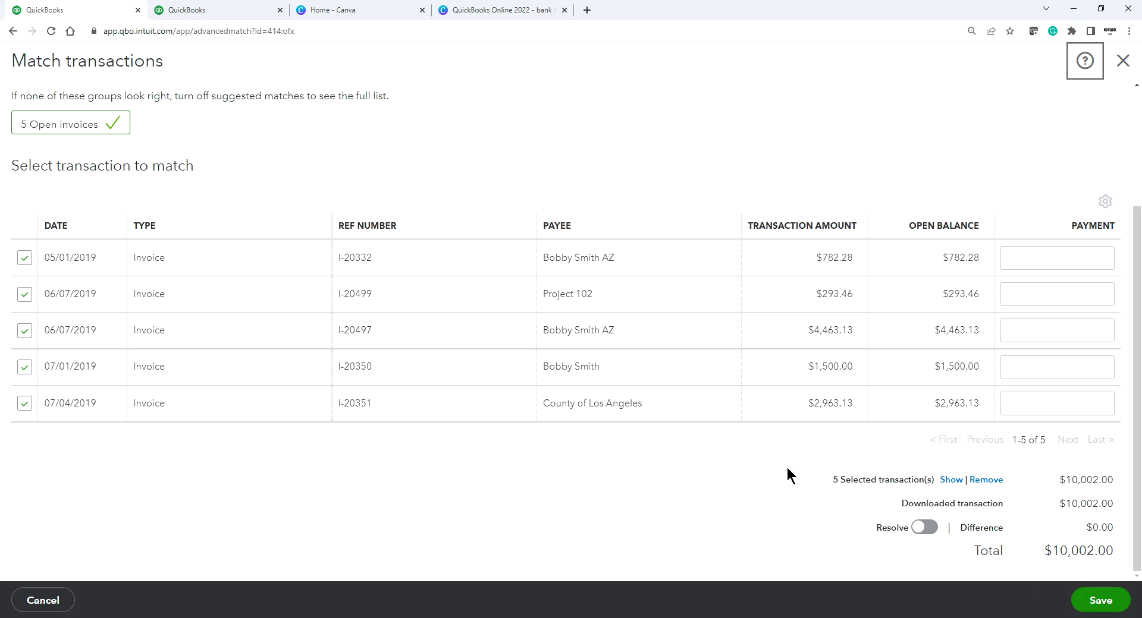
scroll(789, 470, "up", 3)
scroll(665, 365, "down", 3)
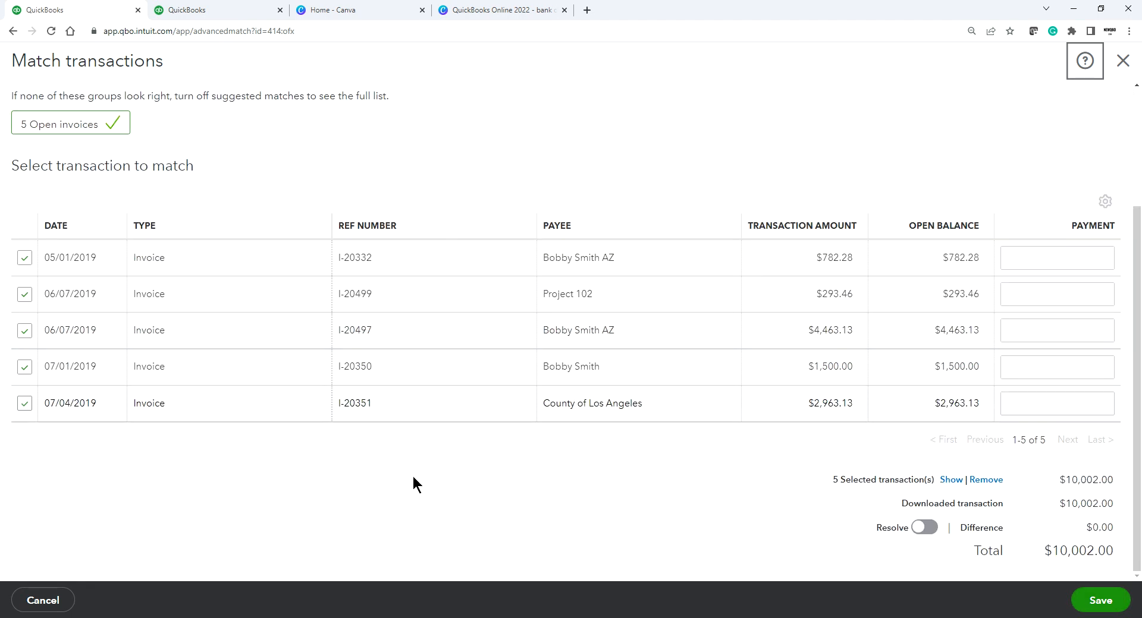
scroll(452, 356, "up", 3)
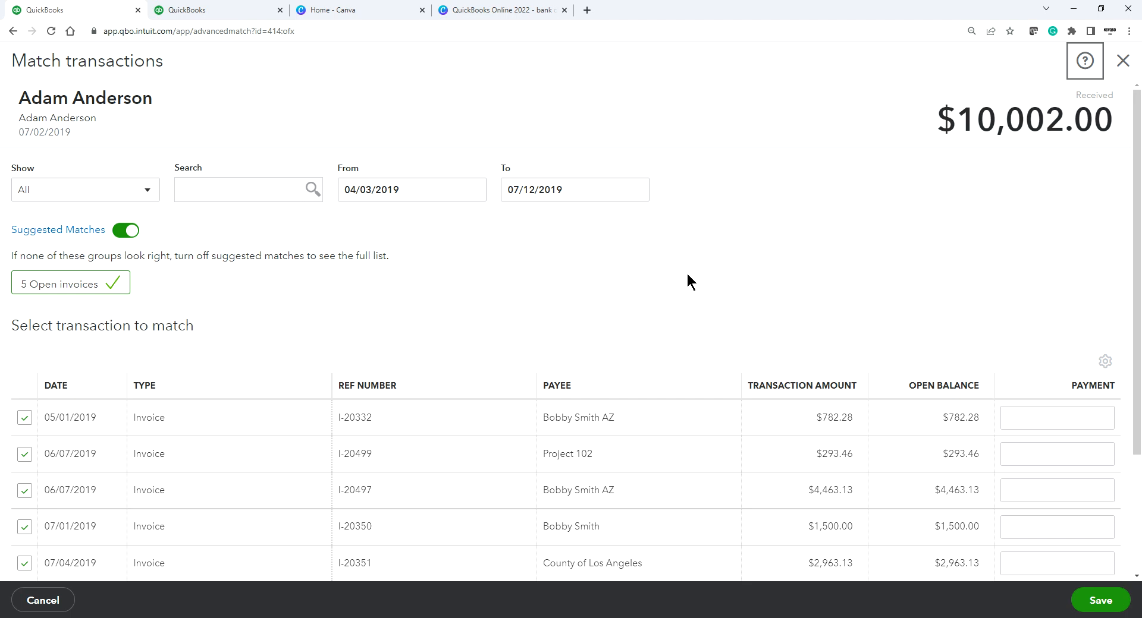
scroll(686, 294, "down", 3)
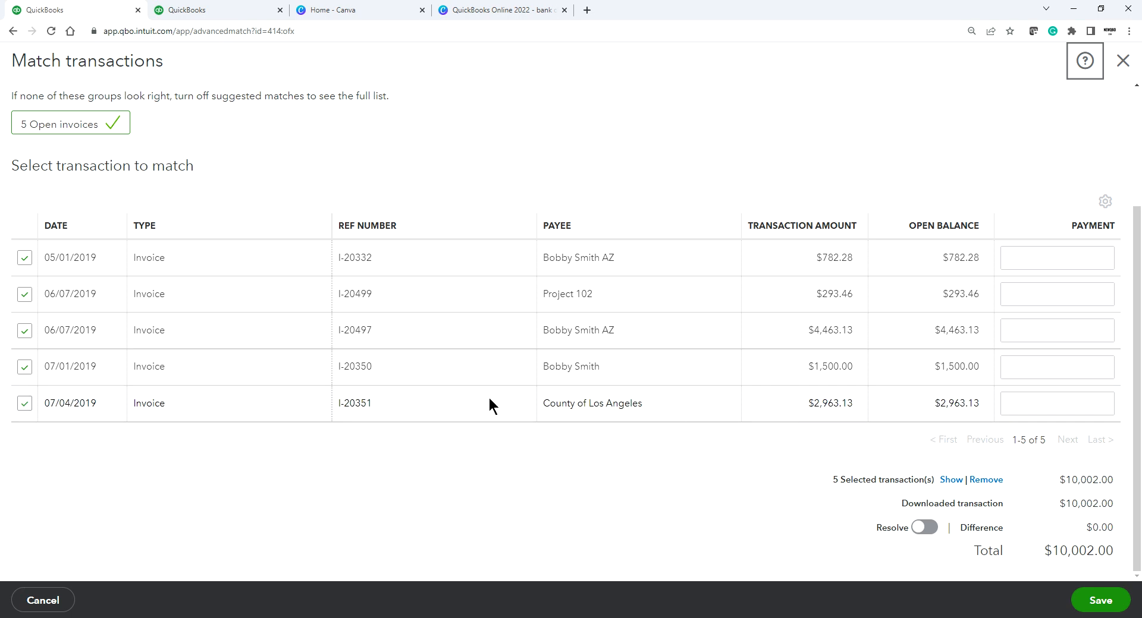
Step: Save the $10,002.00 deposit's match to the five open invoices after reviewing them
scroll(202, 429, "up", 2)
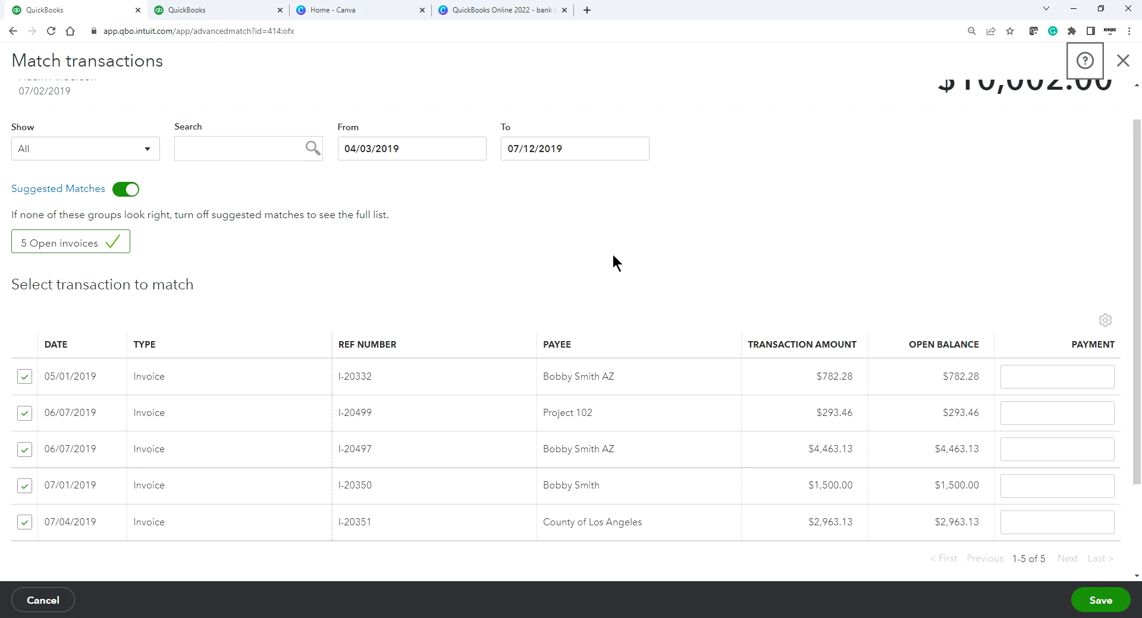
scroll(694, 247, "up", 1)
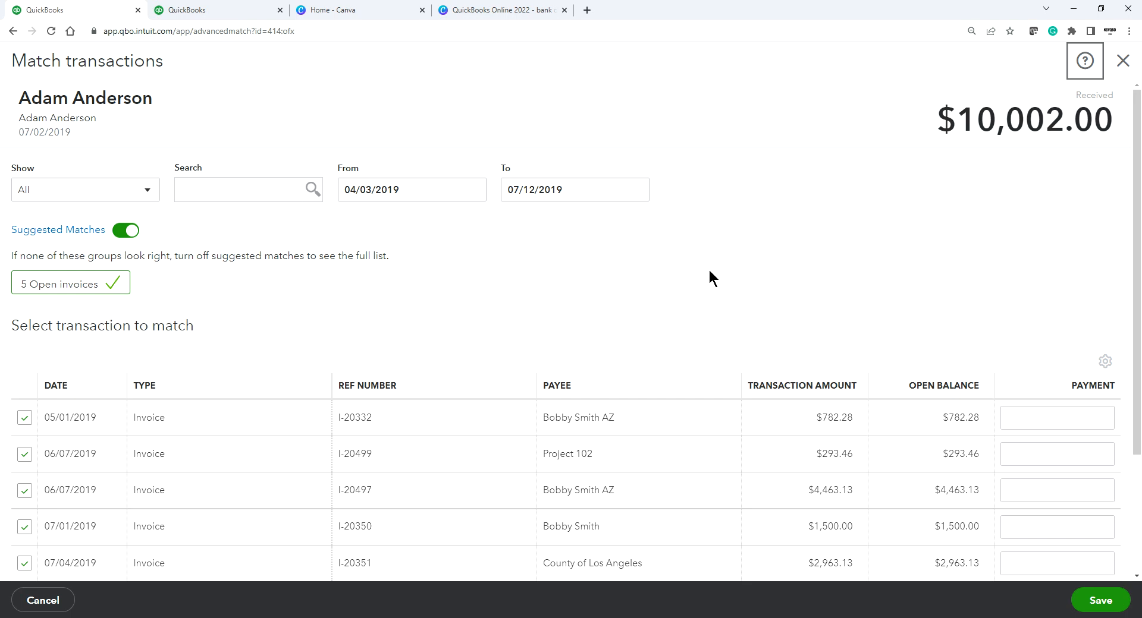
scroll(701, 291, "down", 3)
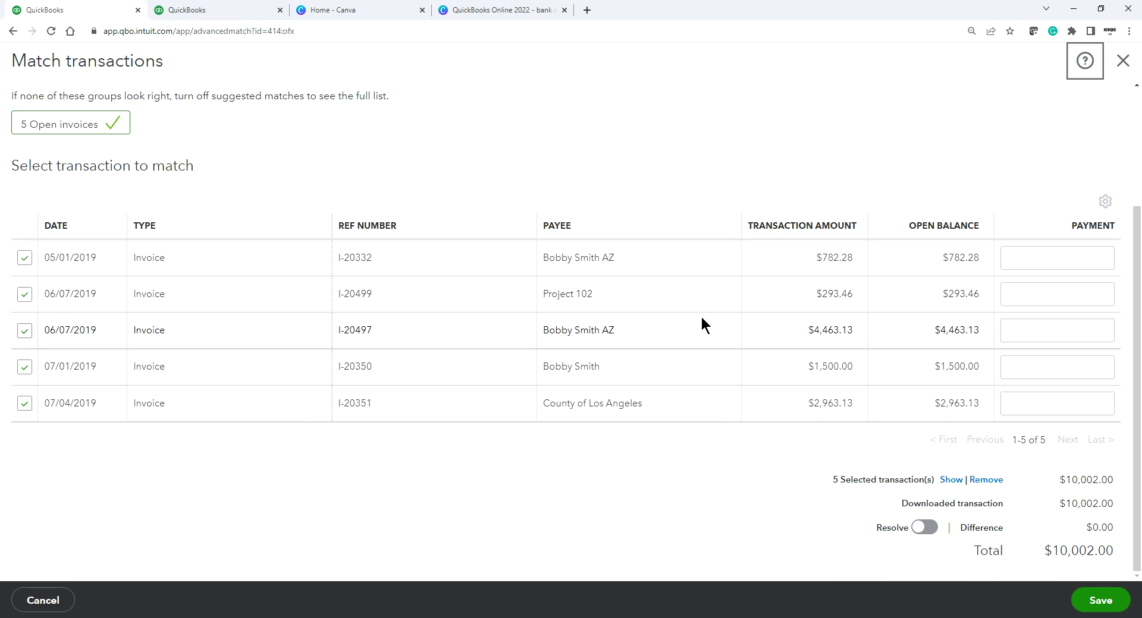
scroll(701, 325, "up", 2)
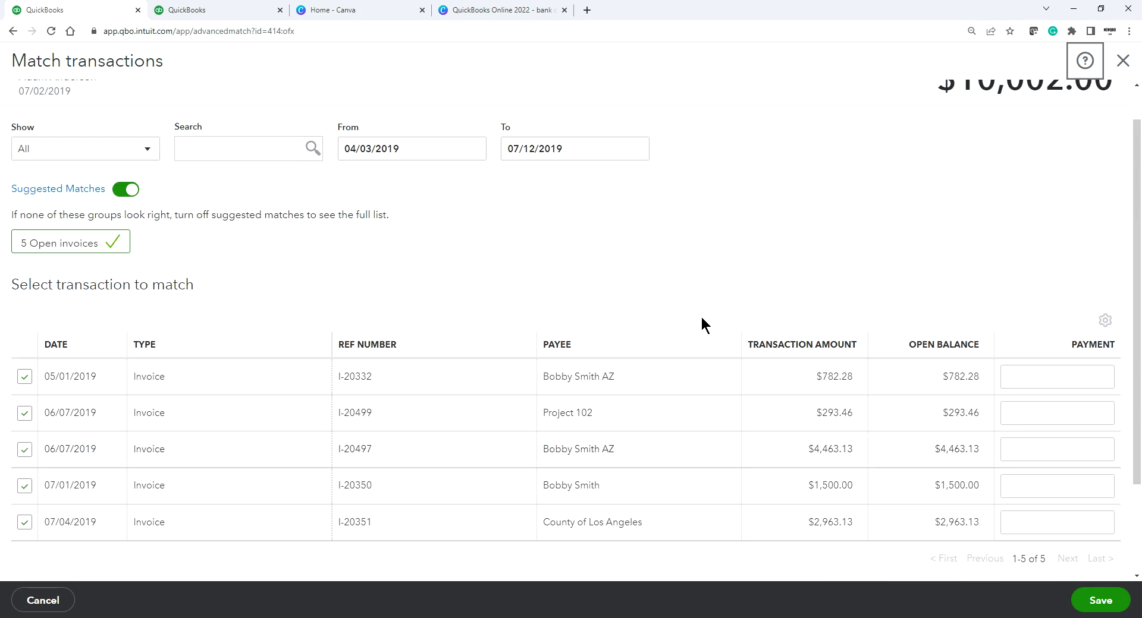
scroll(702, 319, "up", 1)
scroll(702, 319, "down", 3)
scroll(701, 316, "up", 1)
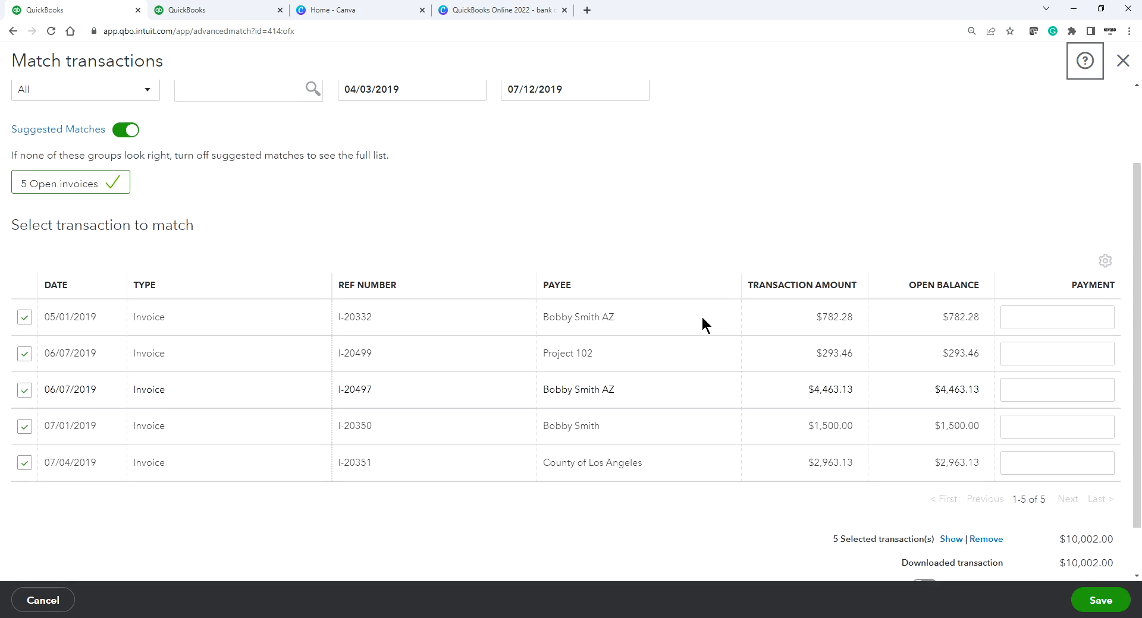
scroll(702, 309, "up", 1)
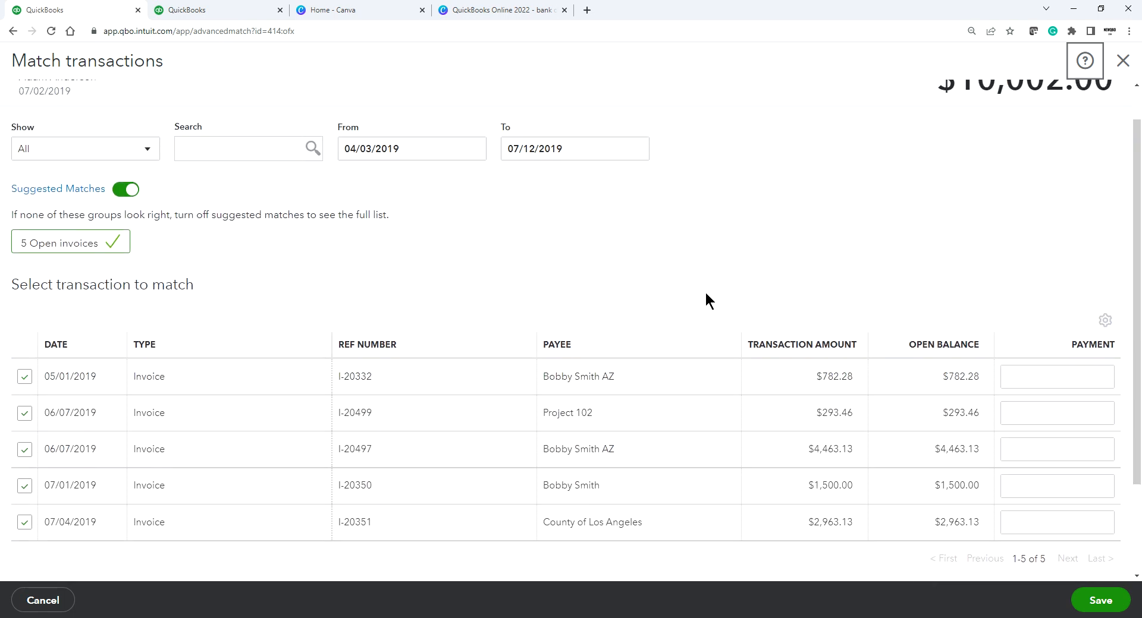
scroll(706, 300, "down", 1)
scroll(705, 300, "up", 2)
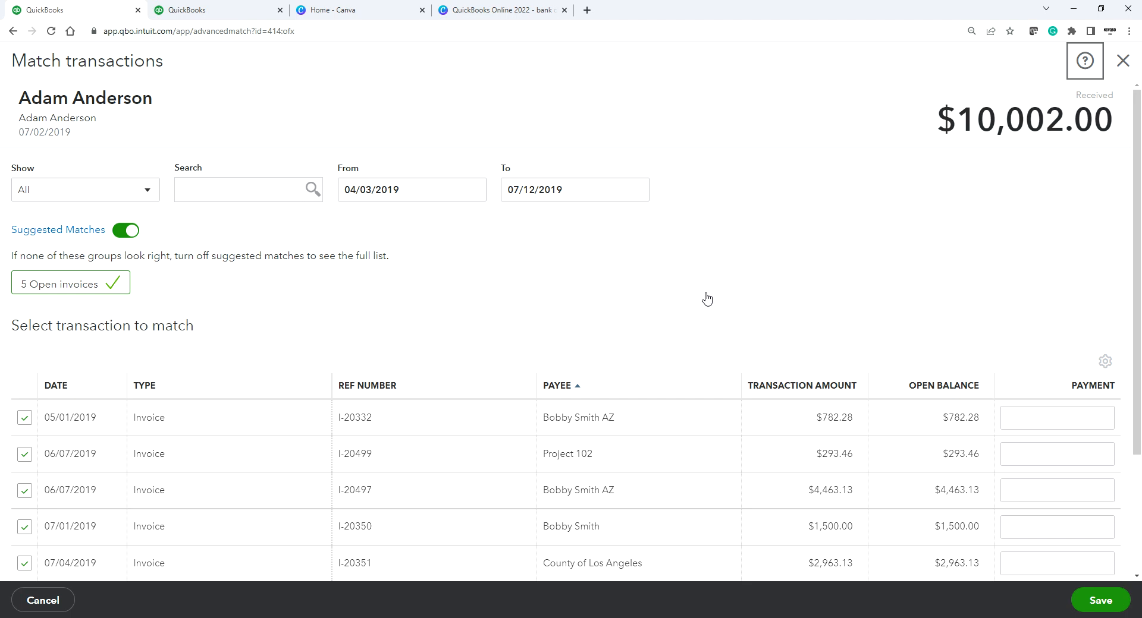
scroll(717, 327, "down", 1)
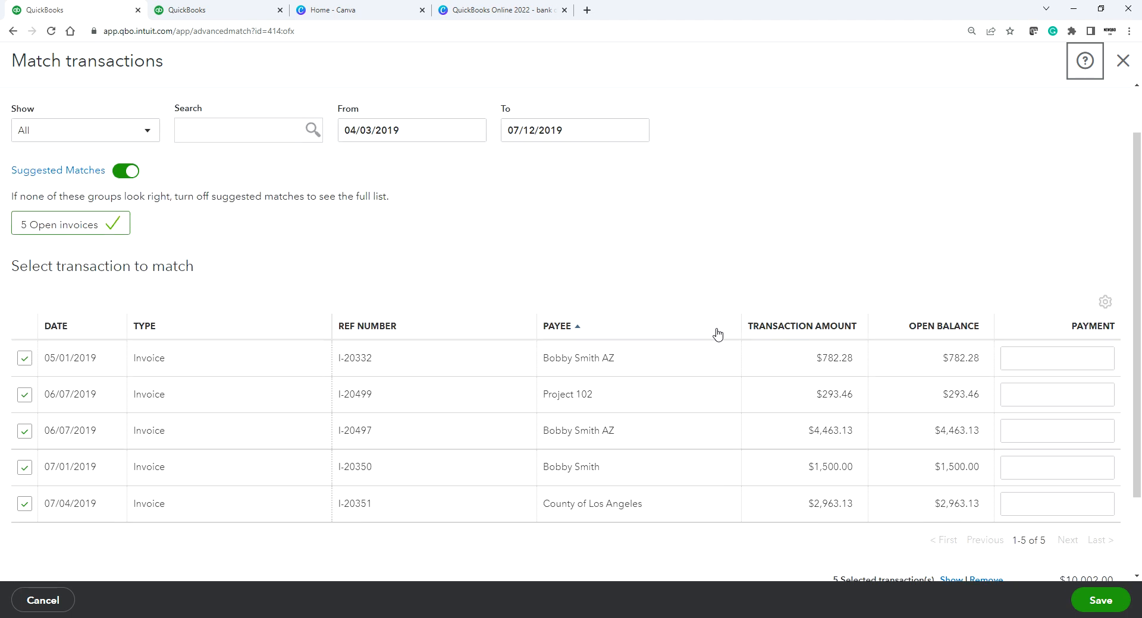
scroll(716, 331, "up", 1)
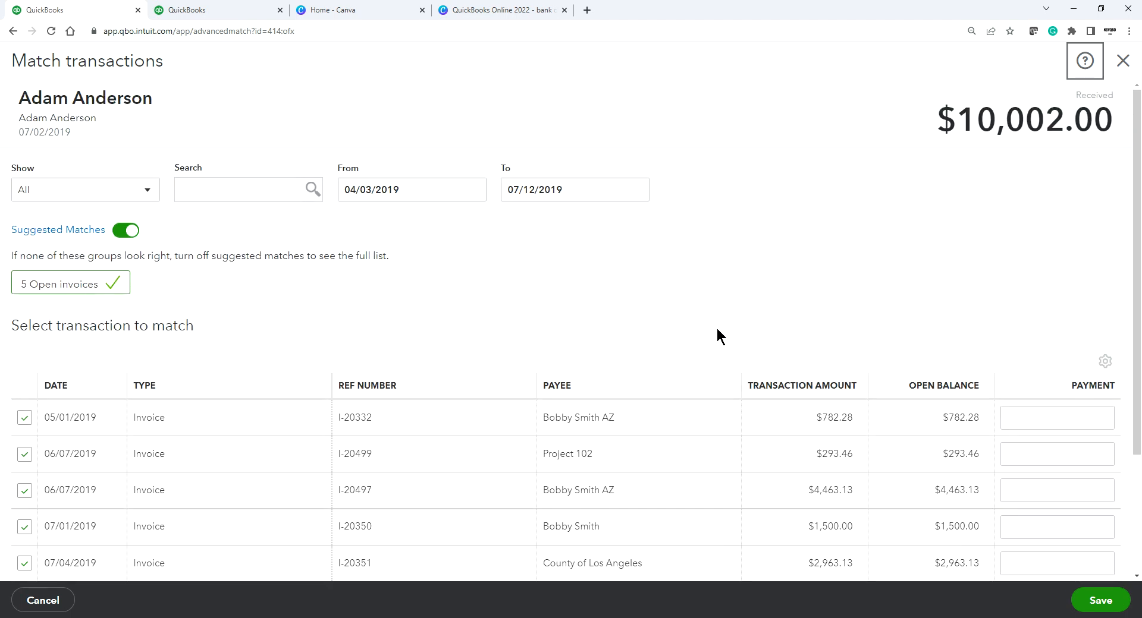
scroll(716, 332, "down", 2)
scroll(717, 332, "up", 1)
scroll(716, 326, "up", 2)
scroll(738, 235, "down", 3)
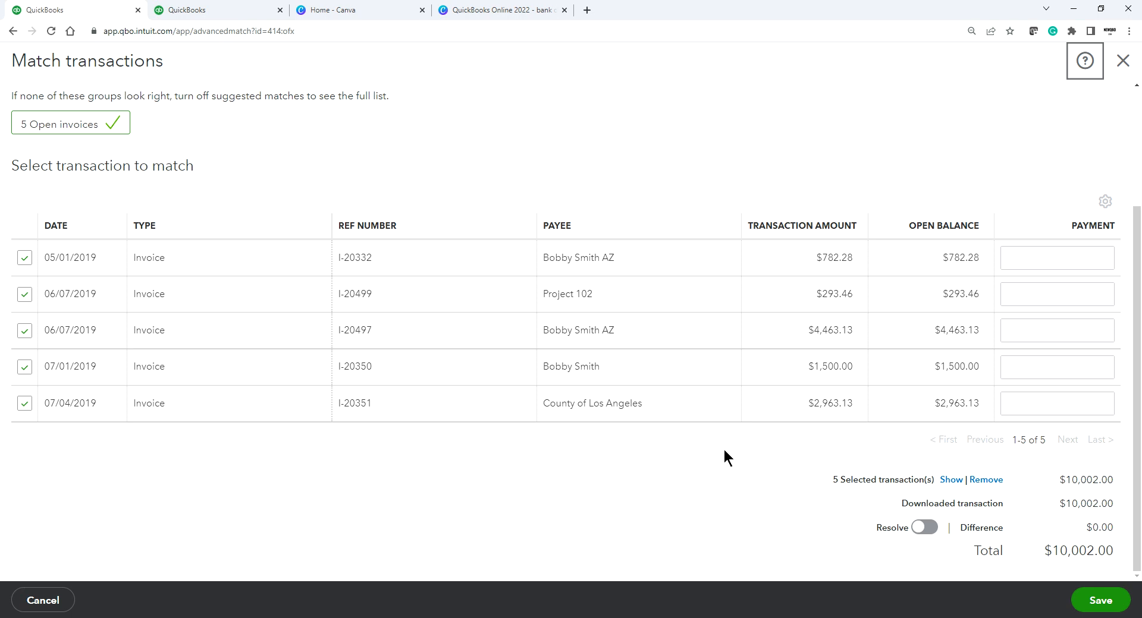
left_click(1099, 605)
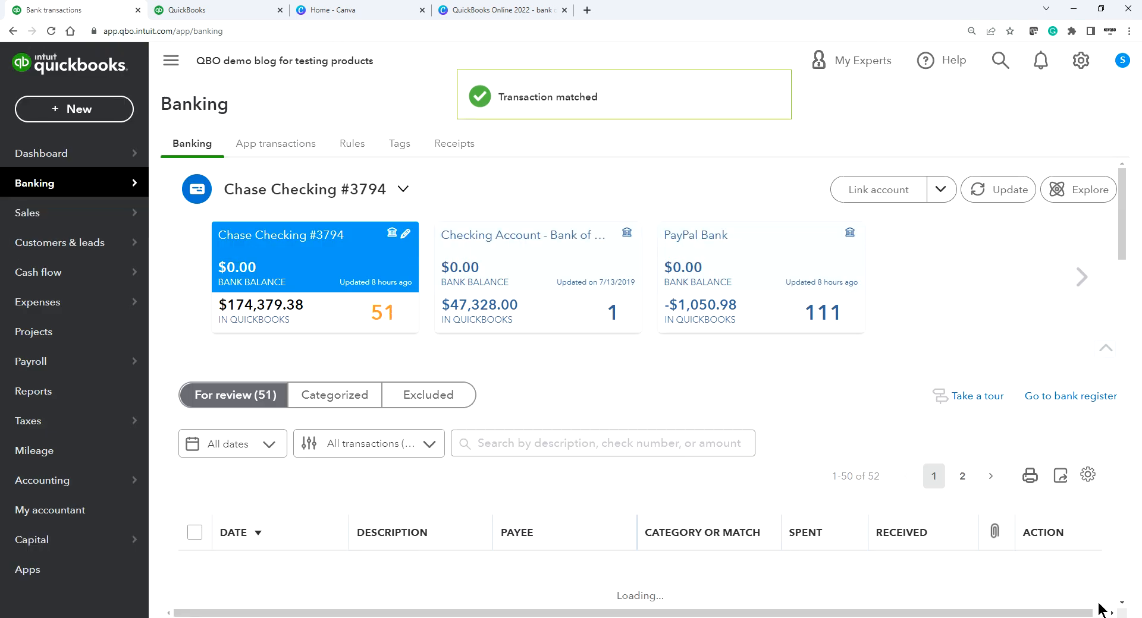
Step: Find matches for the 07/05/2019 $10,005.00 deposit, which offers only a $10,006.00 sales receipt
scroll(885, 535, "down", 4)
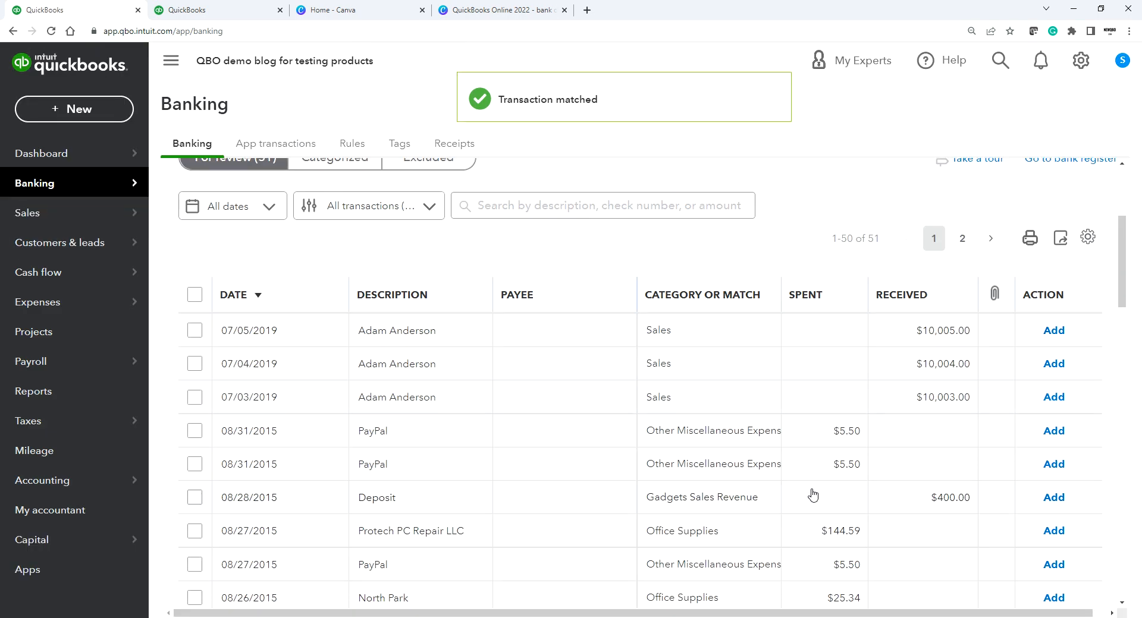
left_click(535, 331)
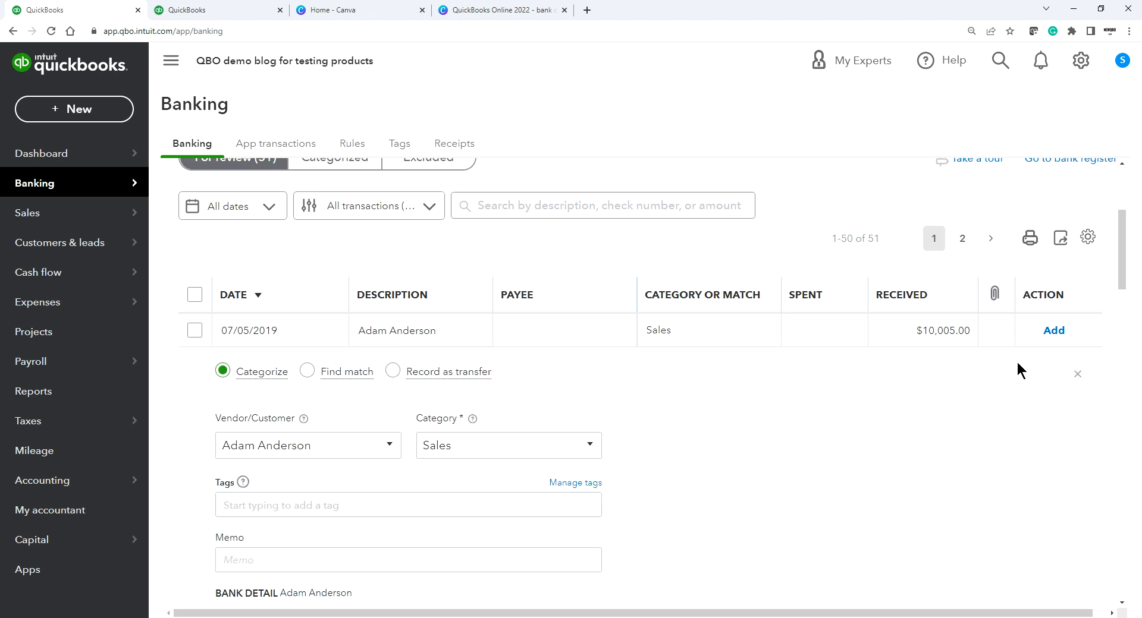
scroll(771, 396, "down", 2)
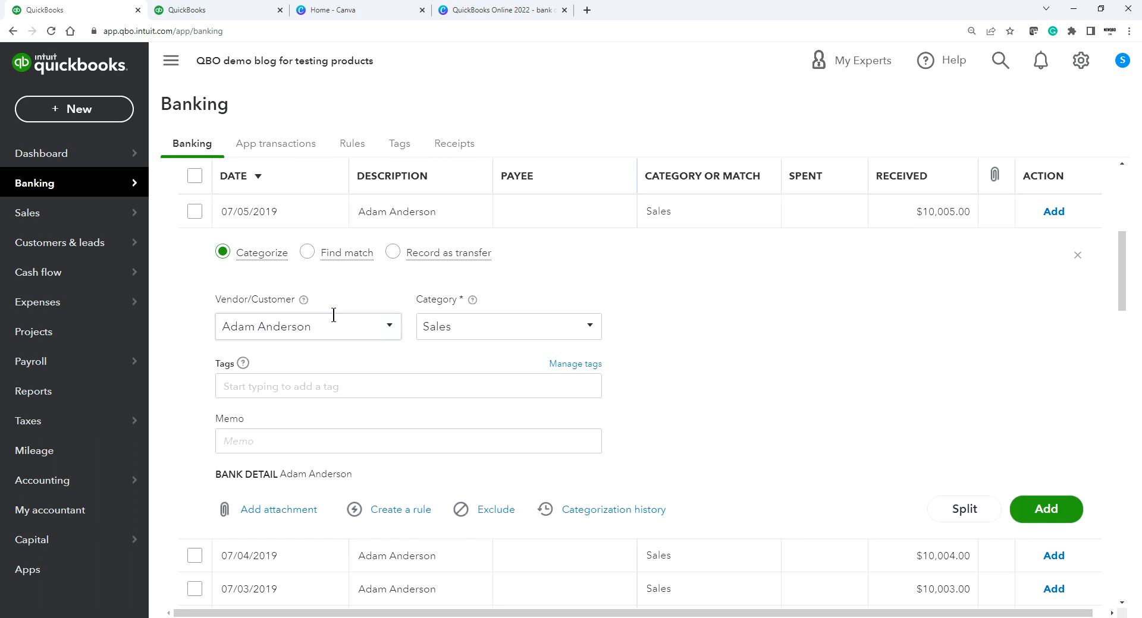
left_click(307, 256)
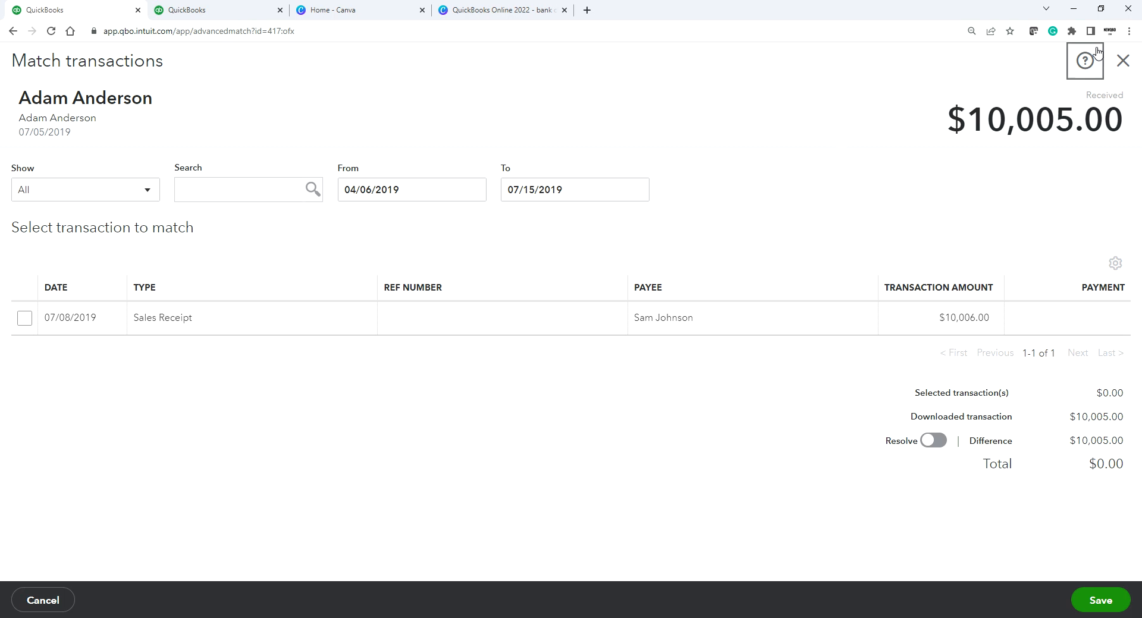
Step: Close the match view unmatched and reopen the 07/05/2019 deposit's Sales categorize form
left_click(1123, 62)
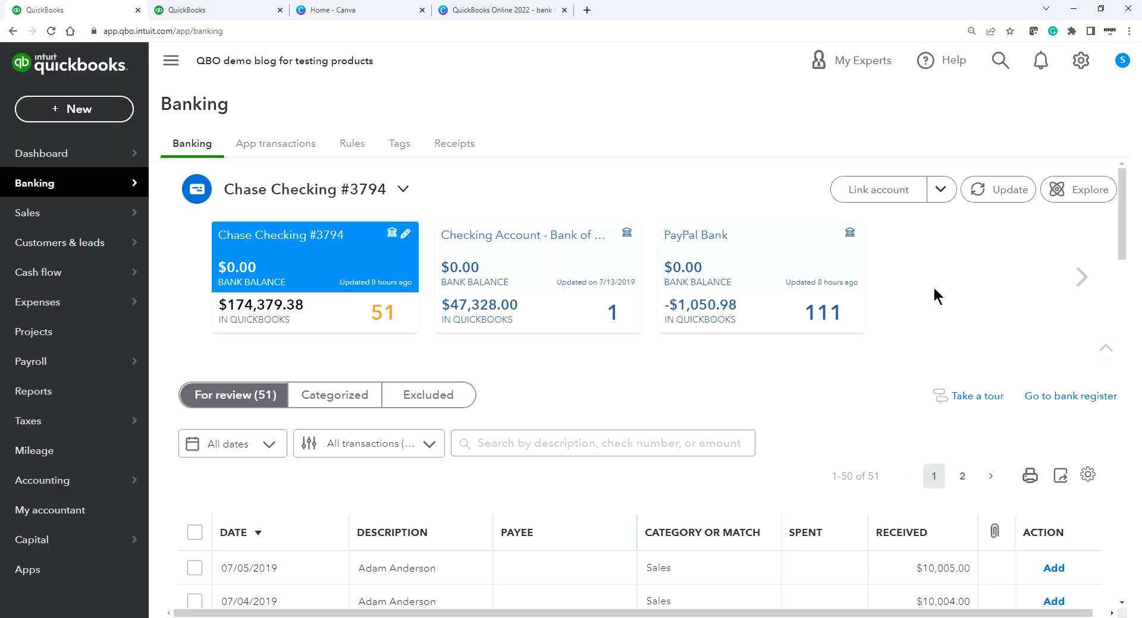
scroll(847, 380, "down", 3)
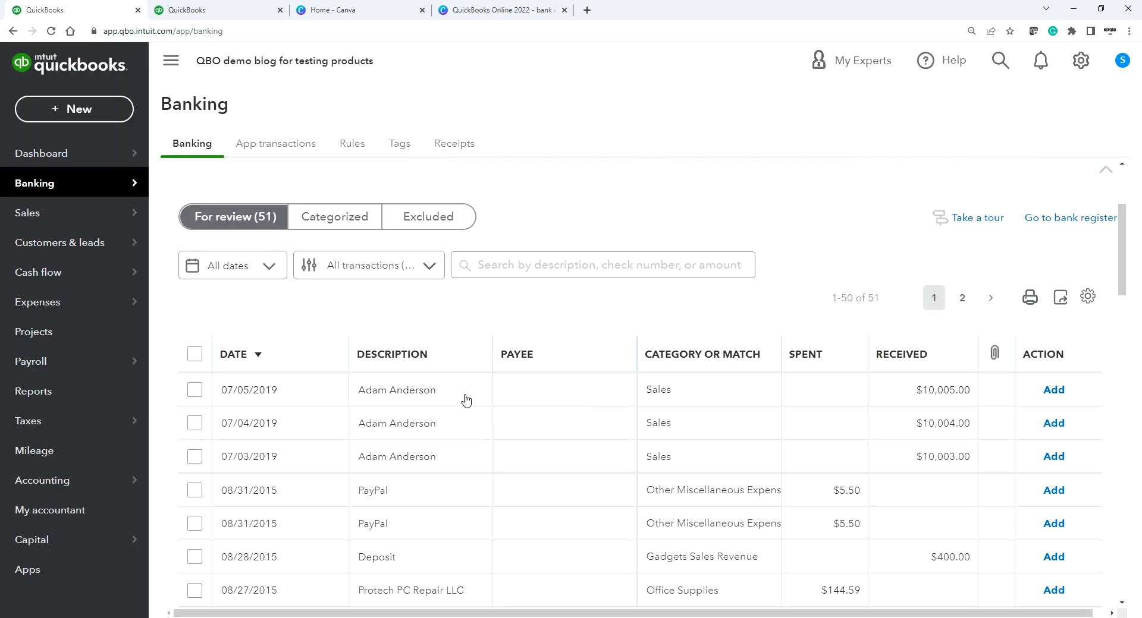
left_click(565, 397)
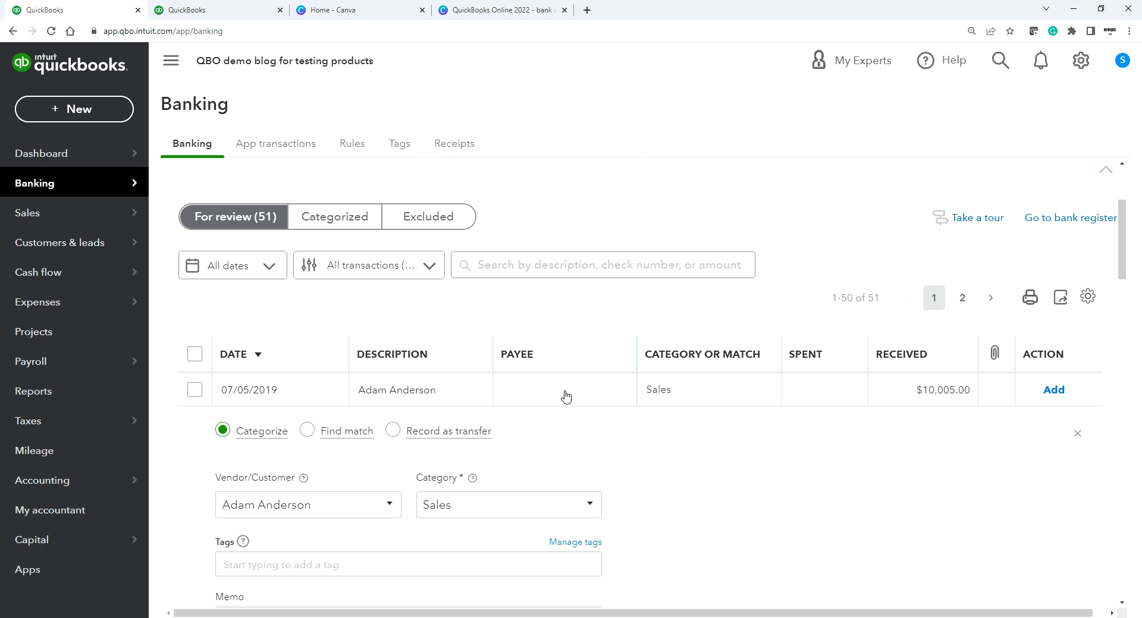
scroll(644, 425, "down", 2)
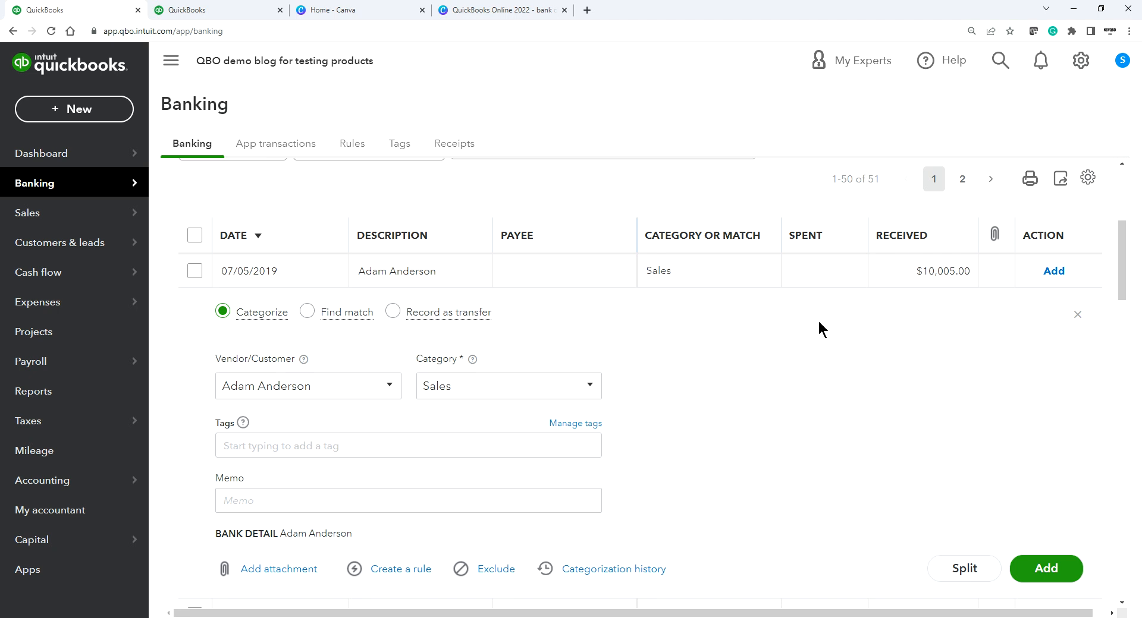
left_click(1077, 314)
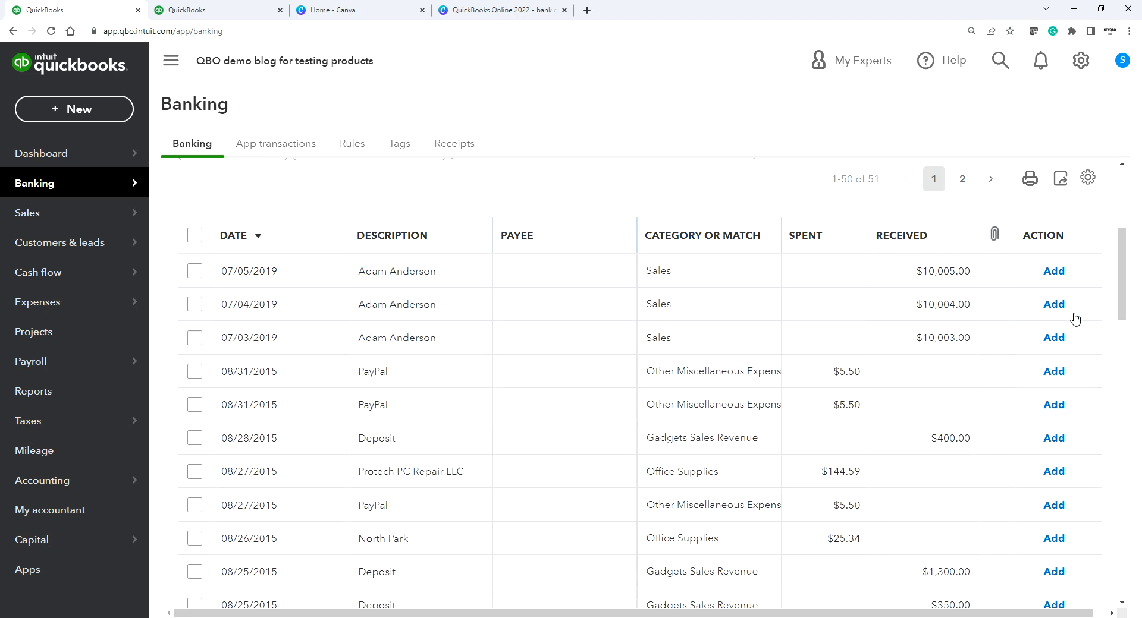
left_click(247, 274)
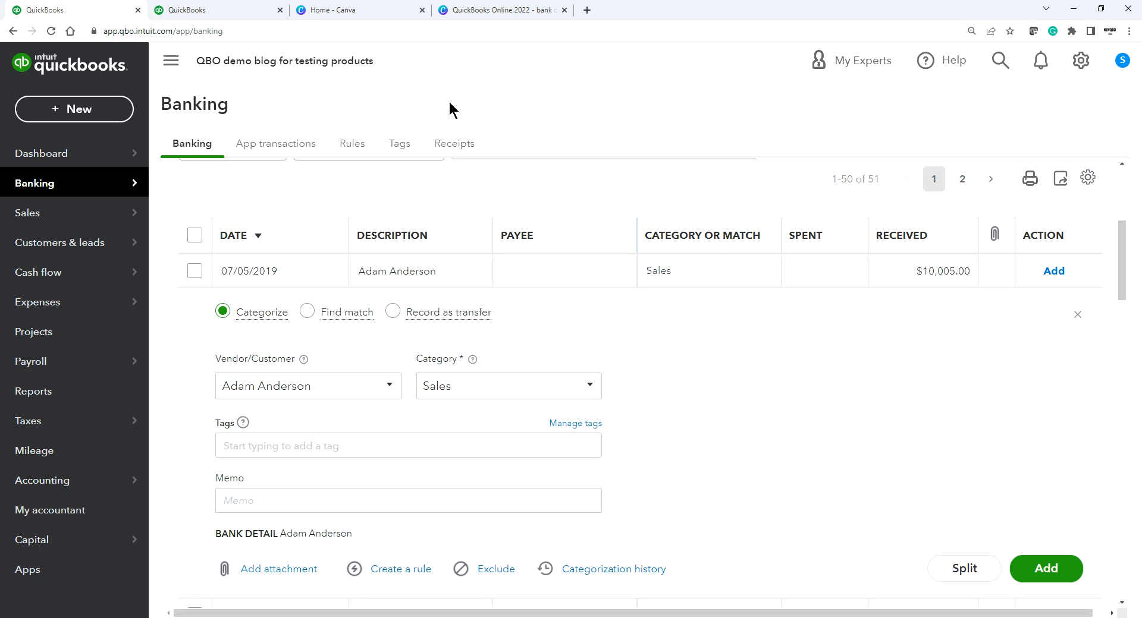
left_click(229, 9)
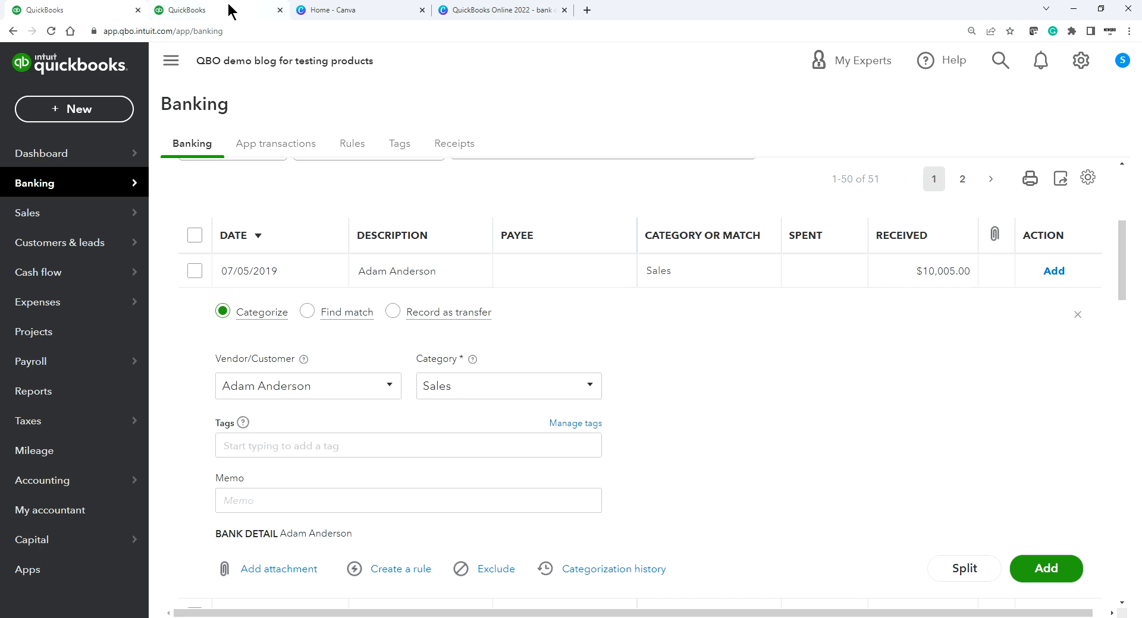
Step: Start a new invoice for the chosen customer with the Services item on line 1
left_click(98, 104)
left_click(61, 200)
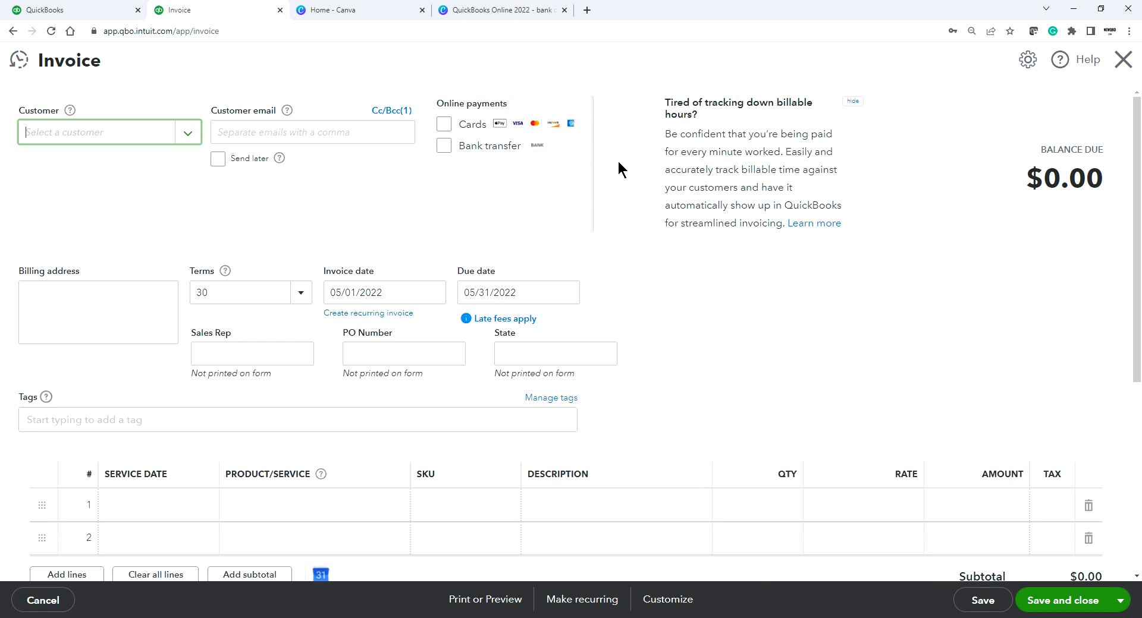
left_click(188, 133)
scroll(126, 262, "down", 5)
scroll(101, 315, "down", 5)
left_click(72, 297)
left_click(290, 513)
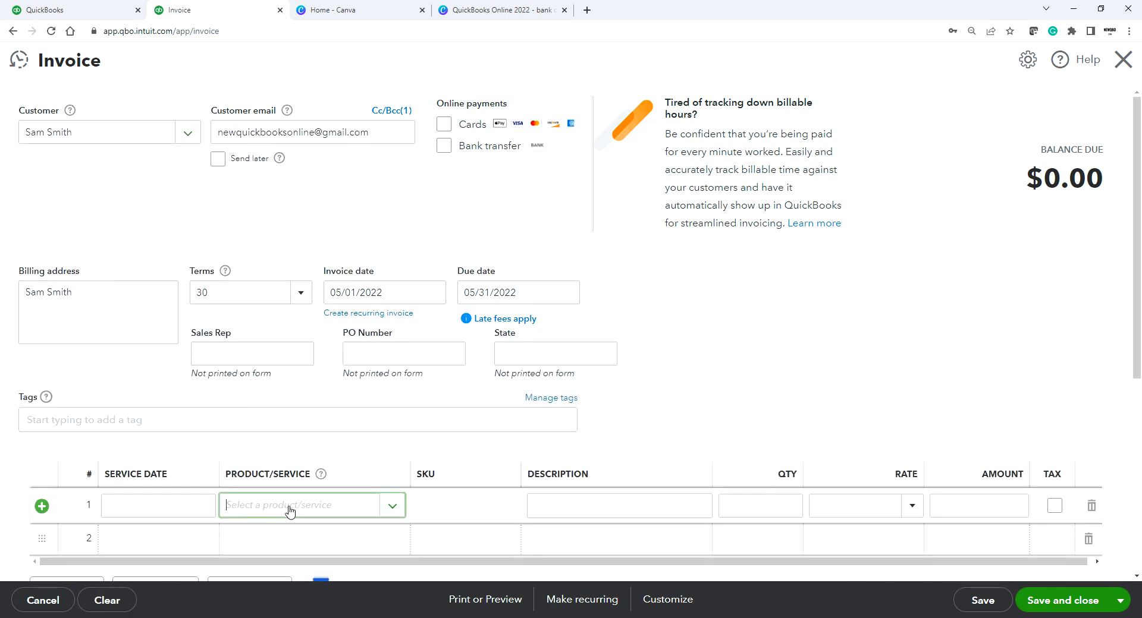
type("ser")
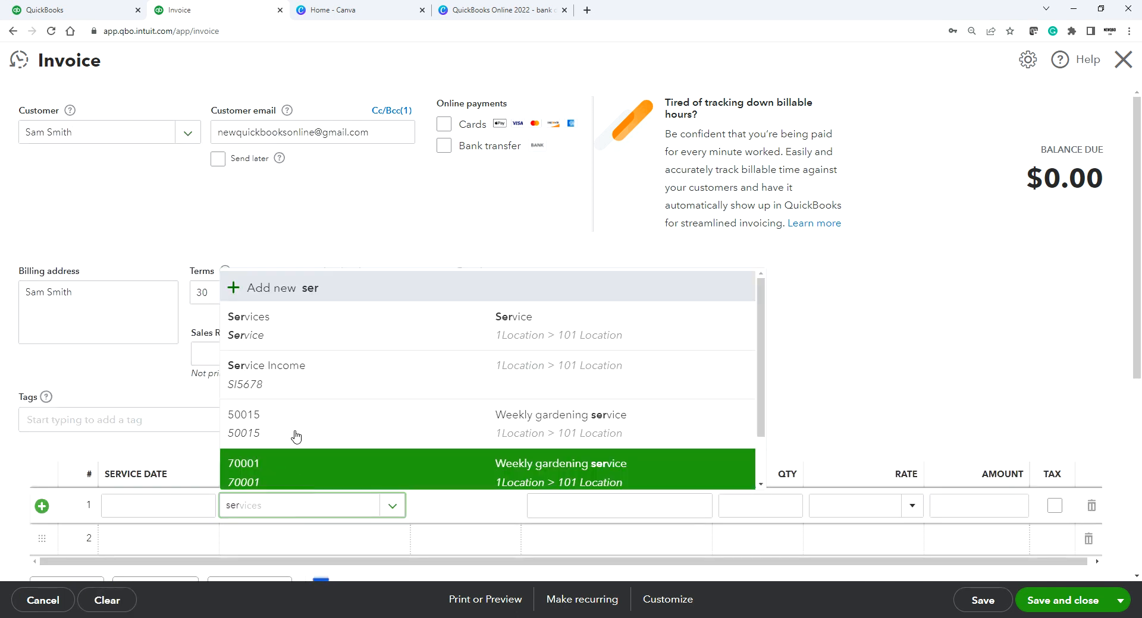
left_click(294, 339)
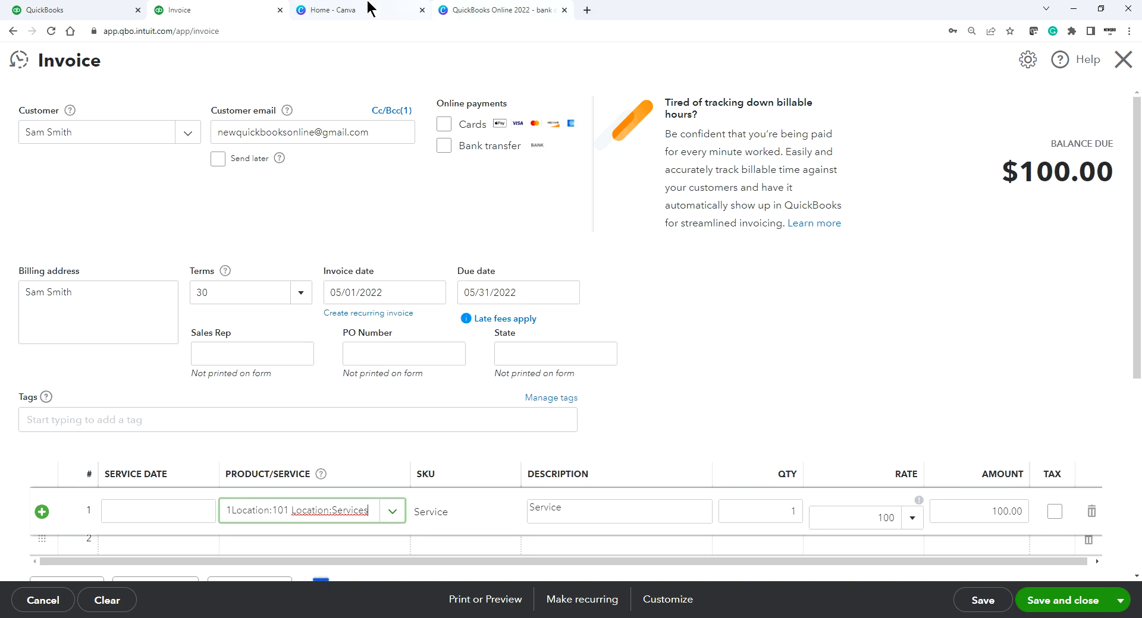
Step: Set the Services line rate to 10005.00
left_click(30, 9)
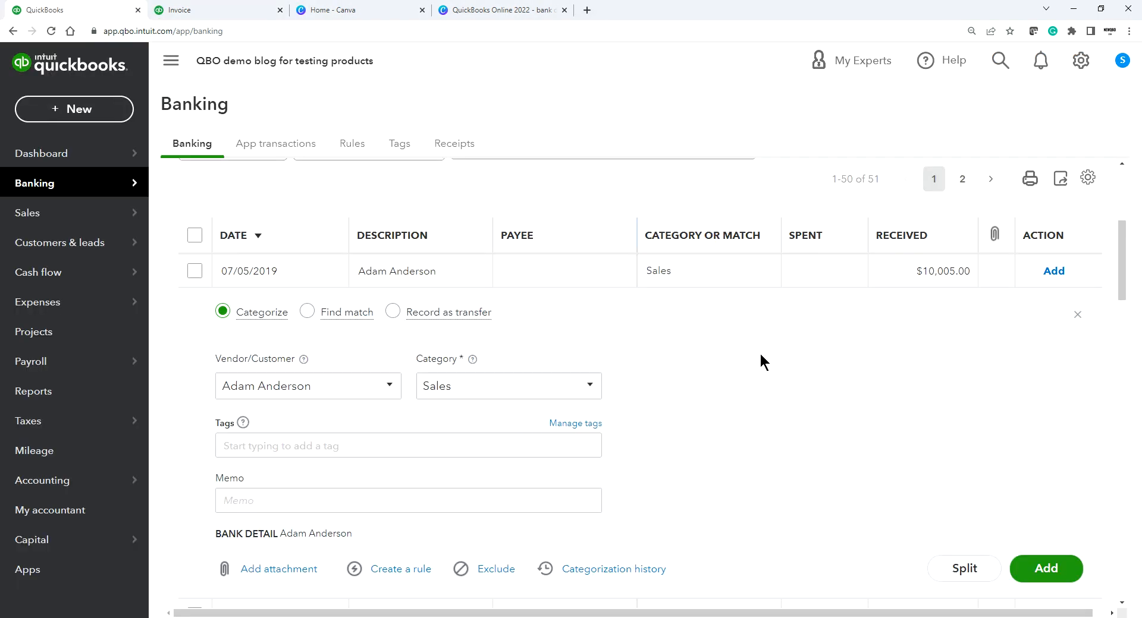
scroll(761, 361, "up", 1)
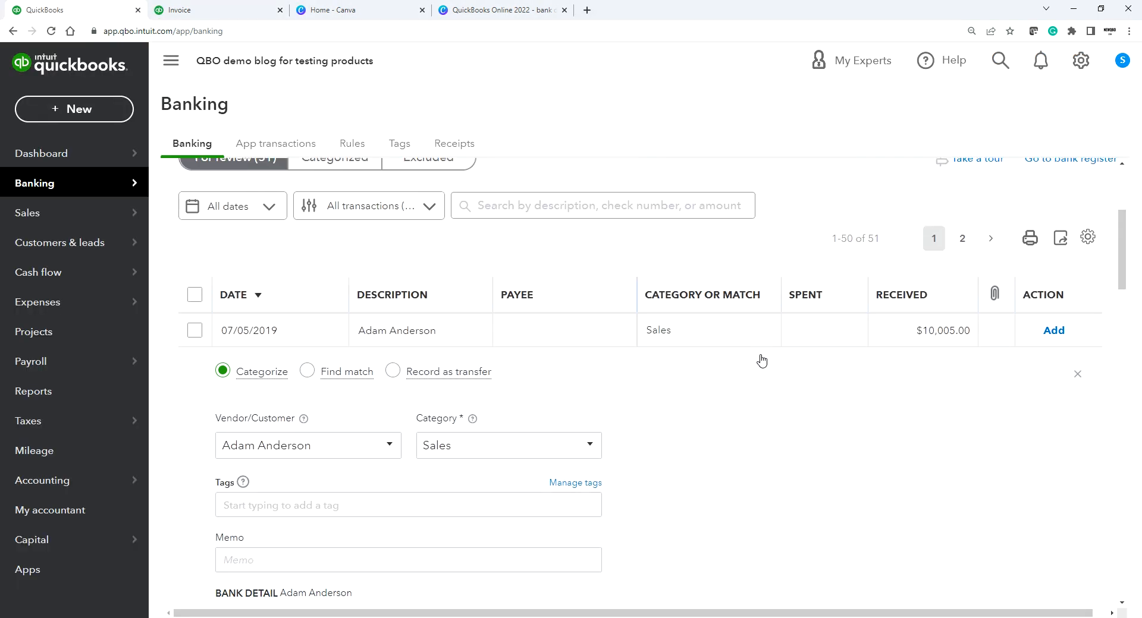
left_click(200, 11)
scroll(618, 420, "down", 3)
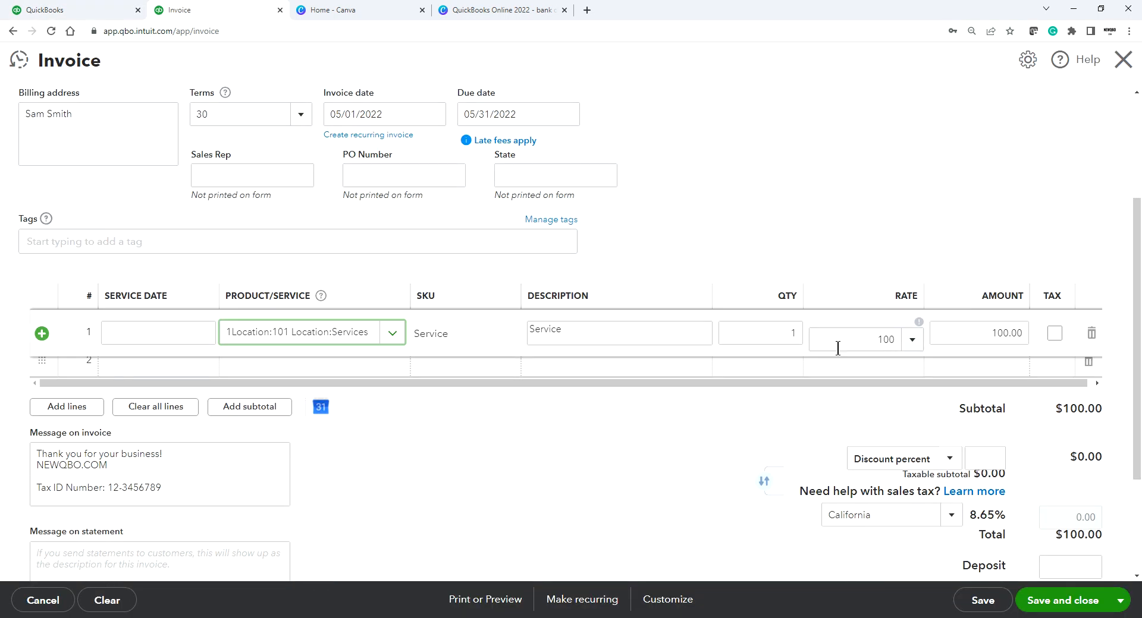
left_click_drag(851, 339, 894, 339)
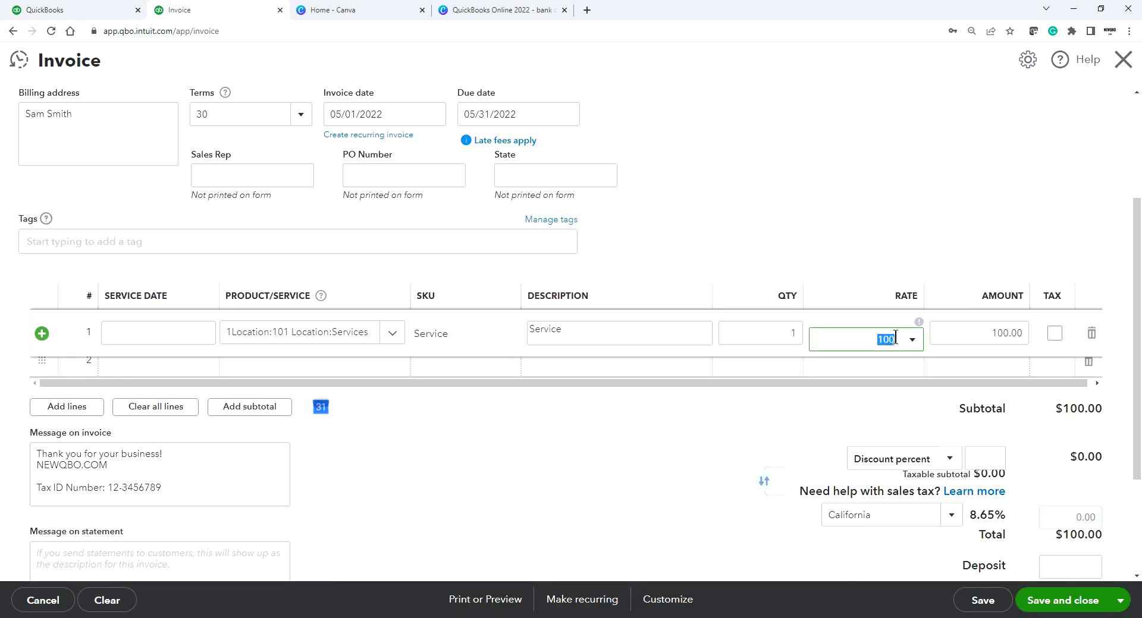
type("10005.00")
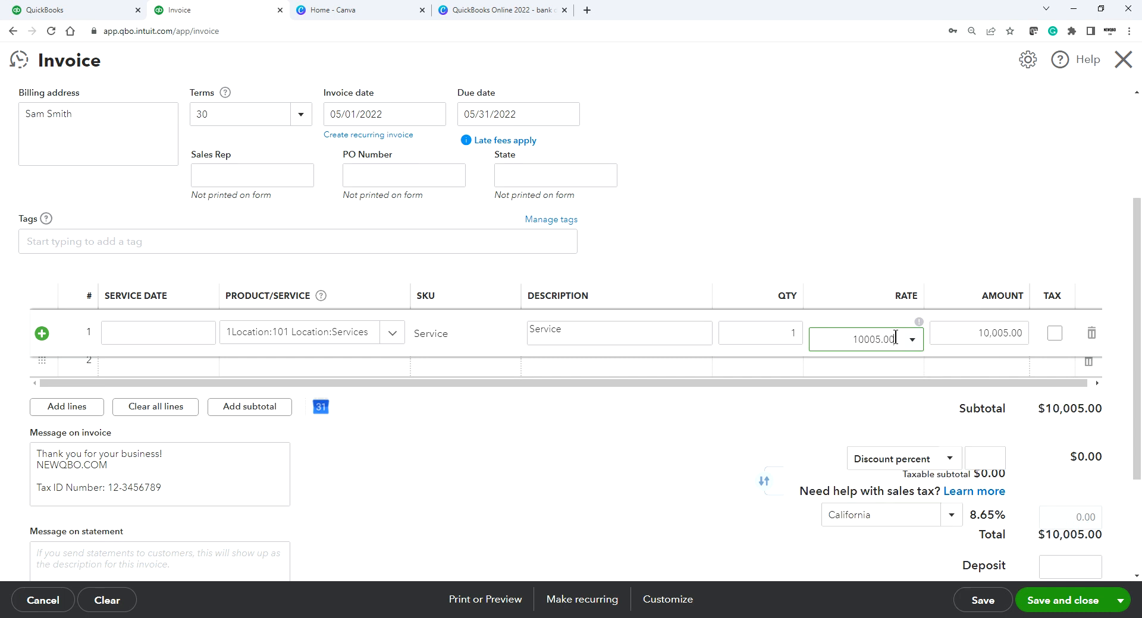
left_click(884, 204)
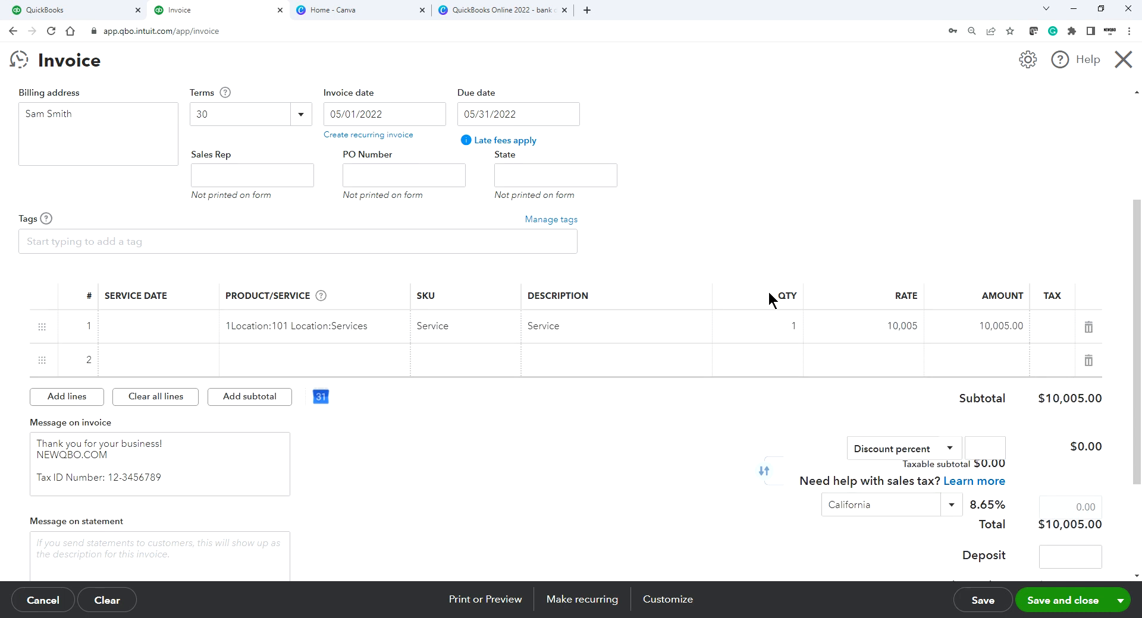
Step: Change the invoice date to 07/05/2019 and save and close the invoice
scroll(768, 290, "up", 3)
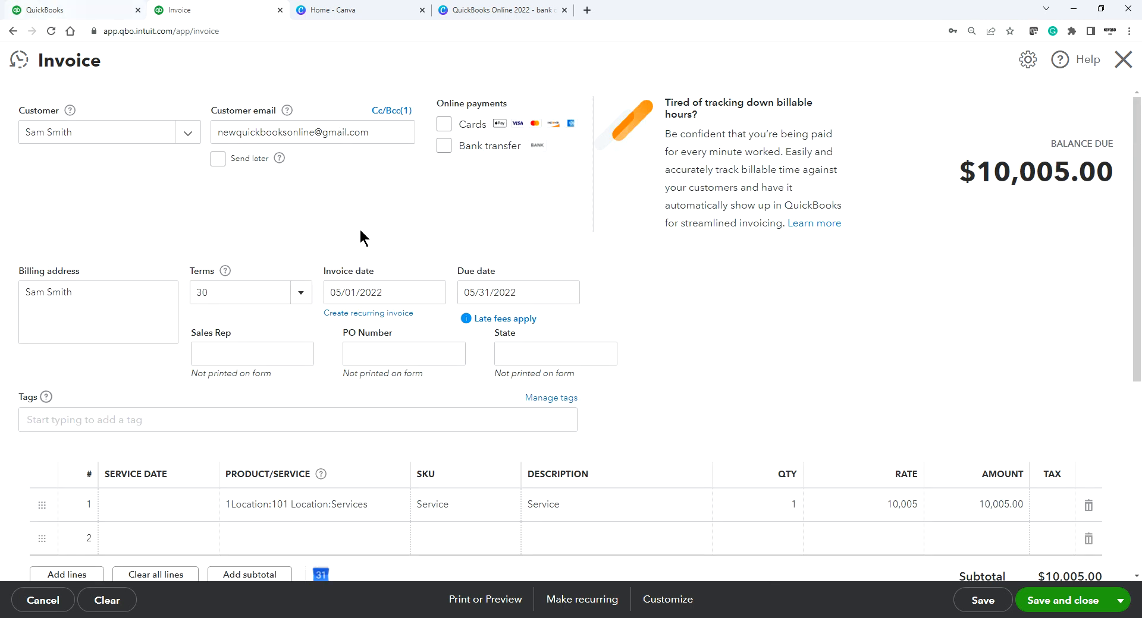
left_click(392, 290)
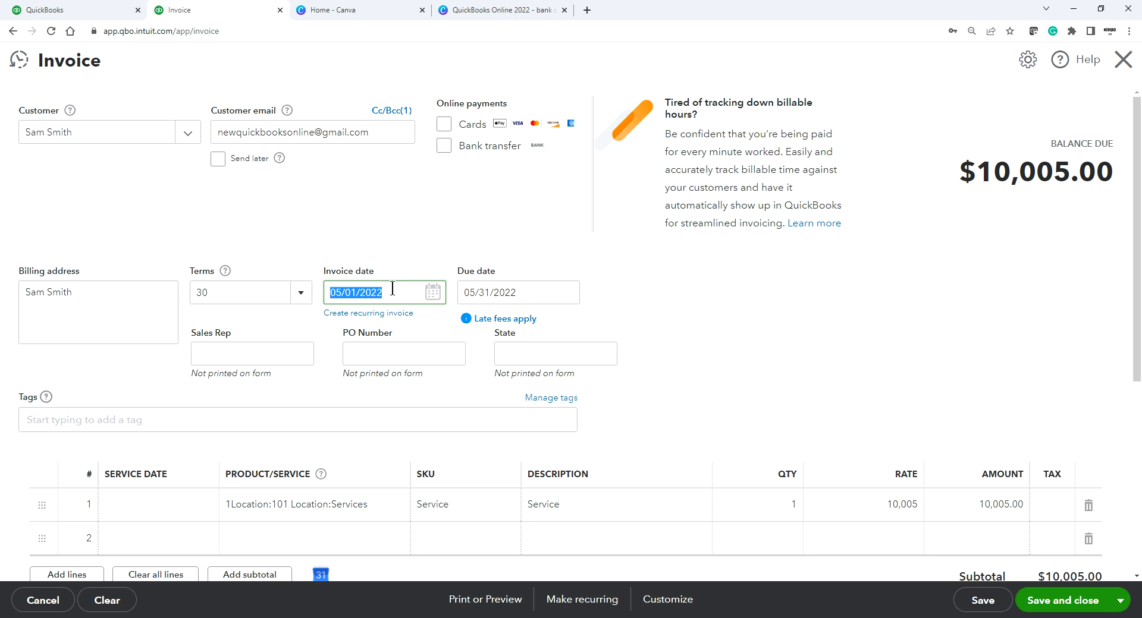
left_click(74, 10)
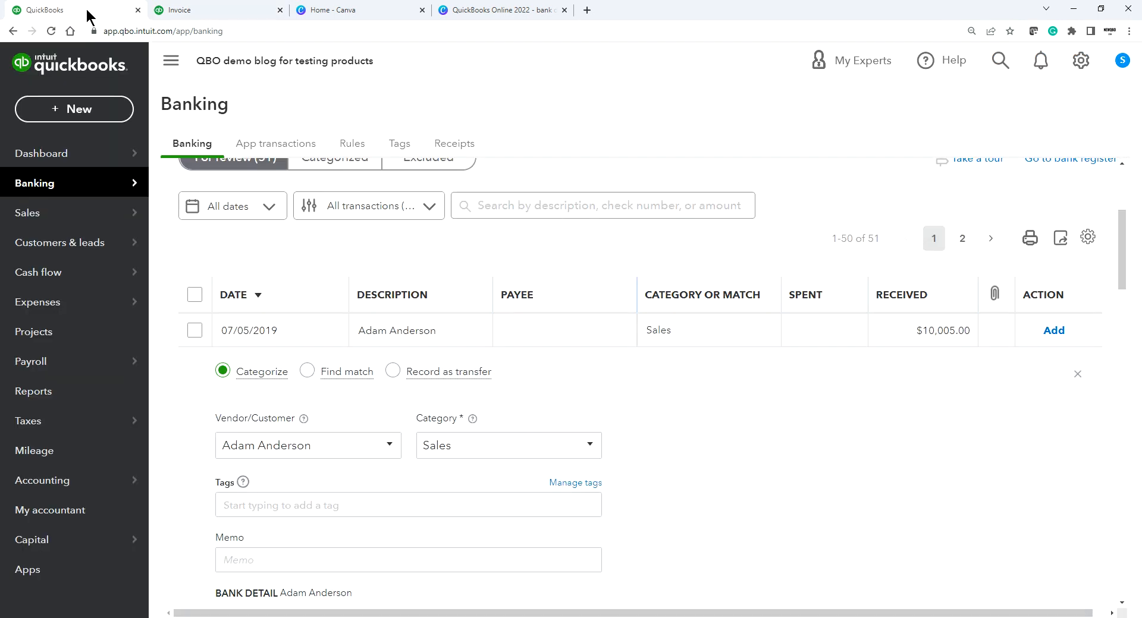
left_click(219, 10)
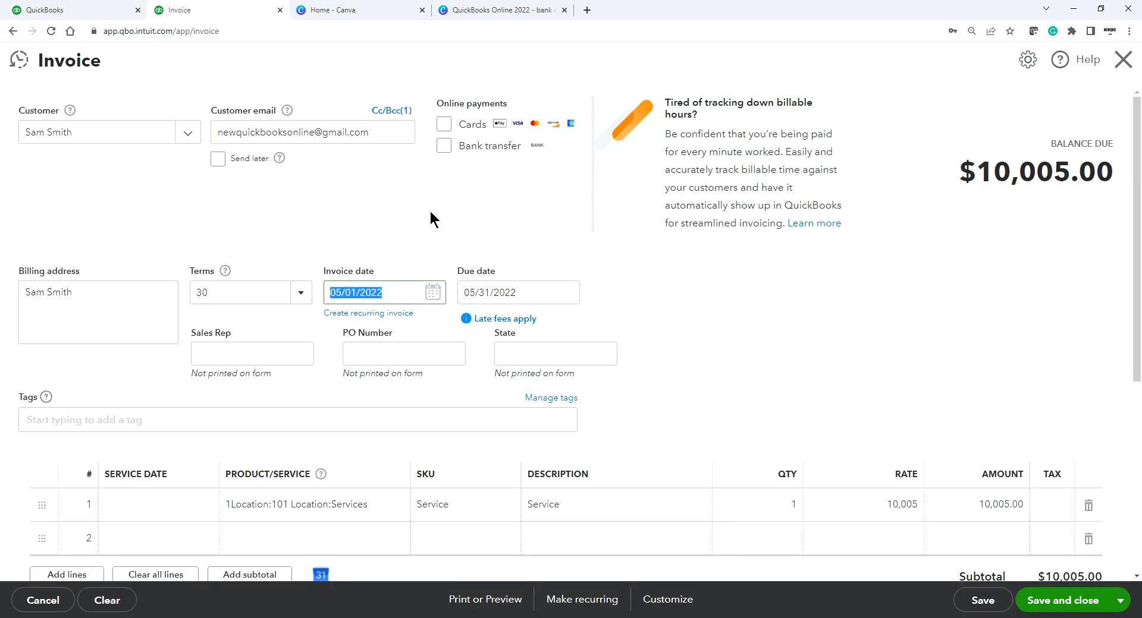
key("BackSpace")
type("7/")
type("5/20")
left_click(764, 312)
scroll(1060, 565, "down", 1)
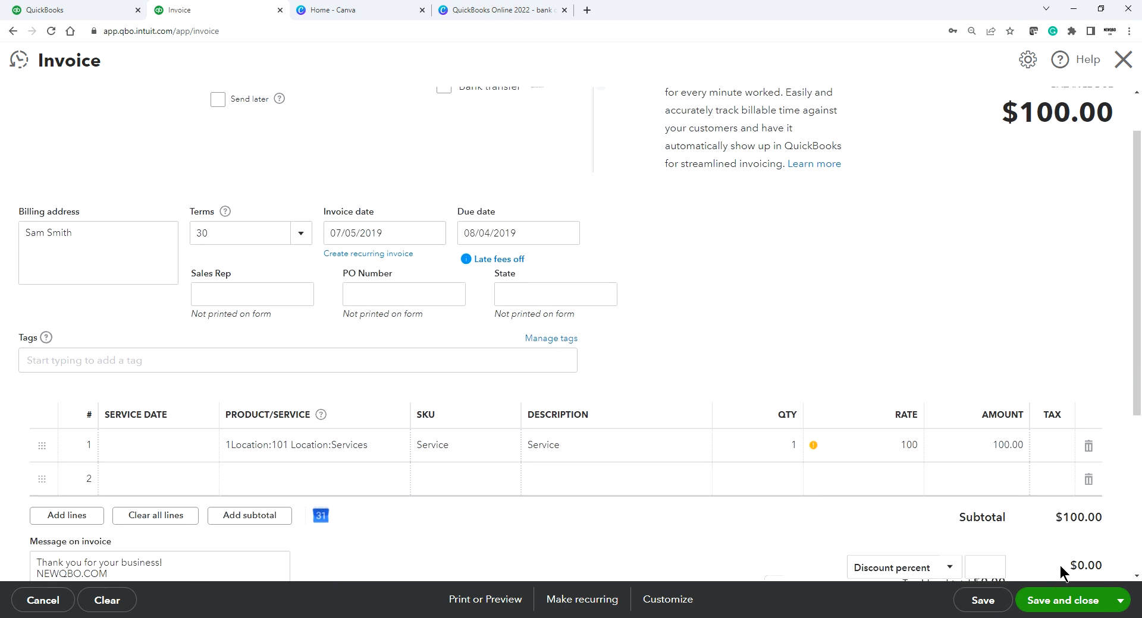
left_click(1052, 602)
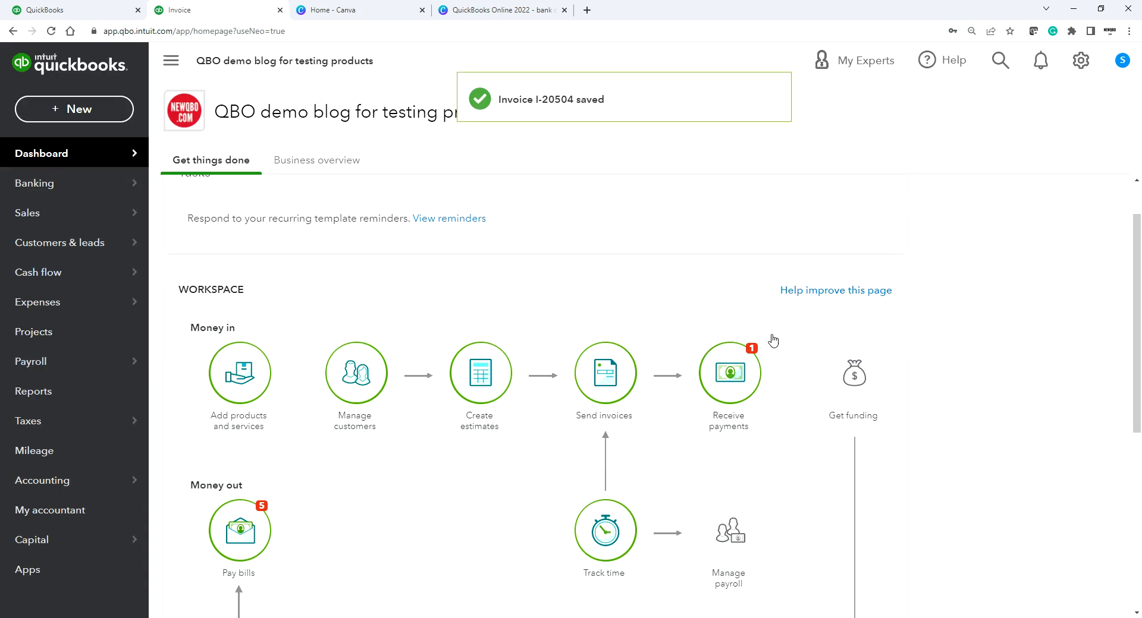
Step: Check the 07/05/2019 $10,005.00 deposit's match candidates and close without matching
left_click(60, 7)
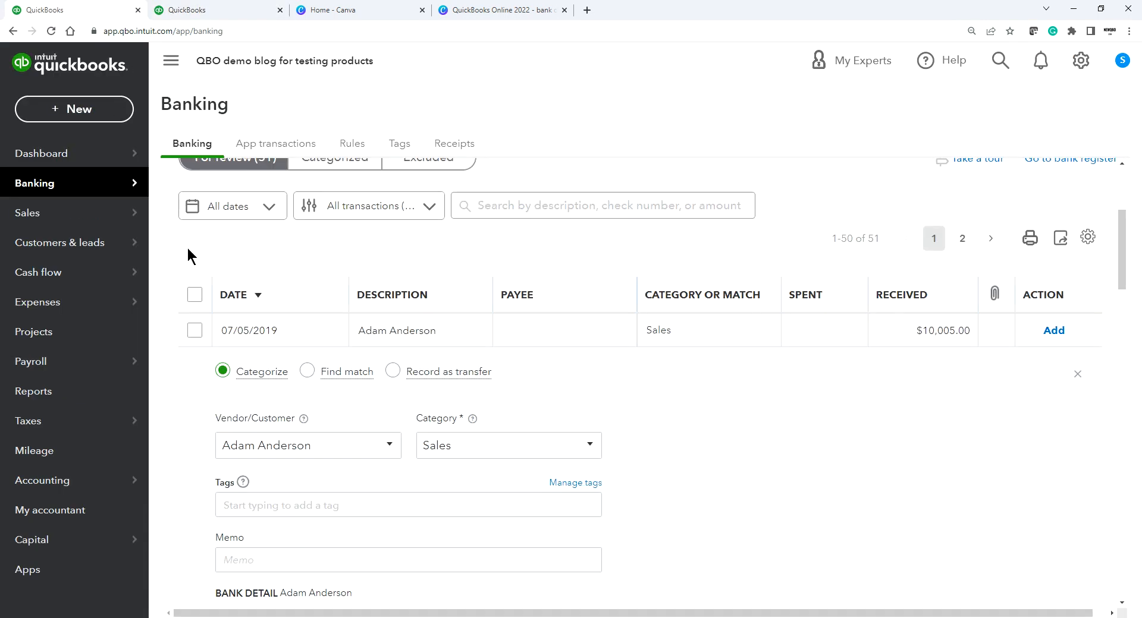
left_click(1077, 375)
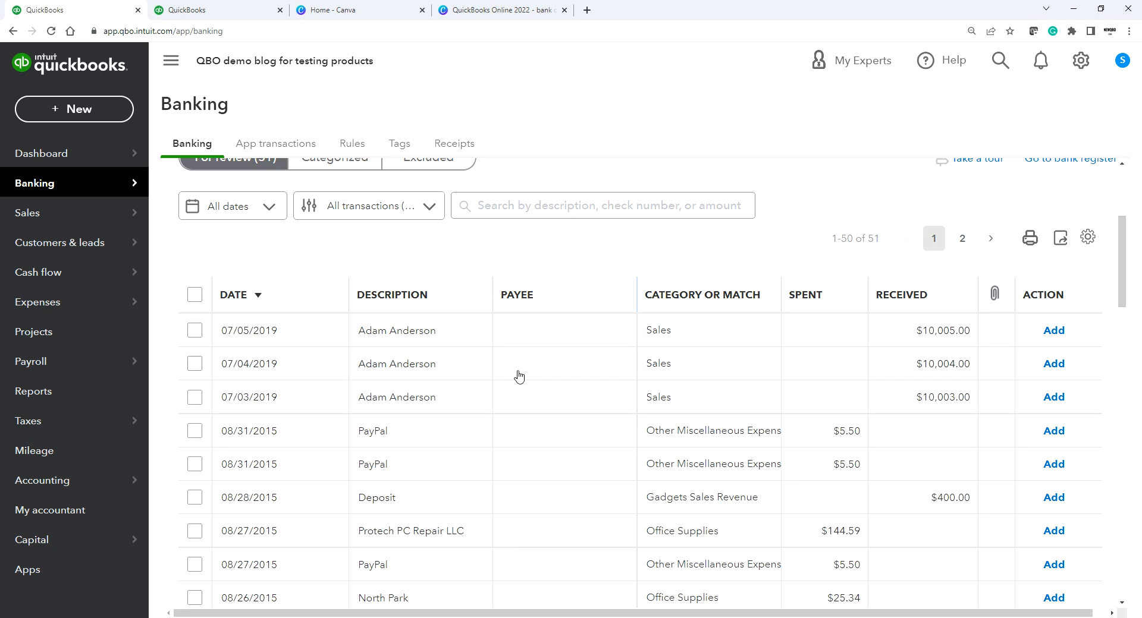
left_click(574, 331)
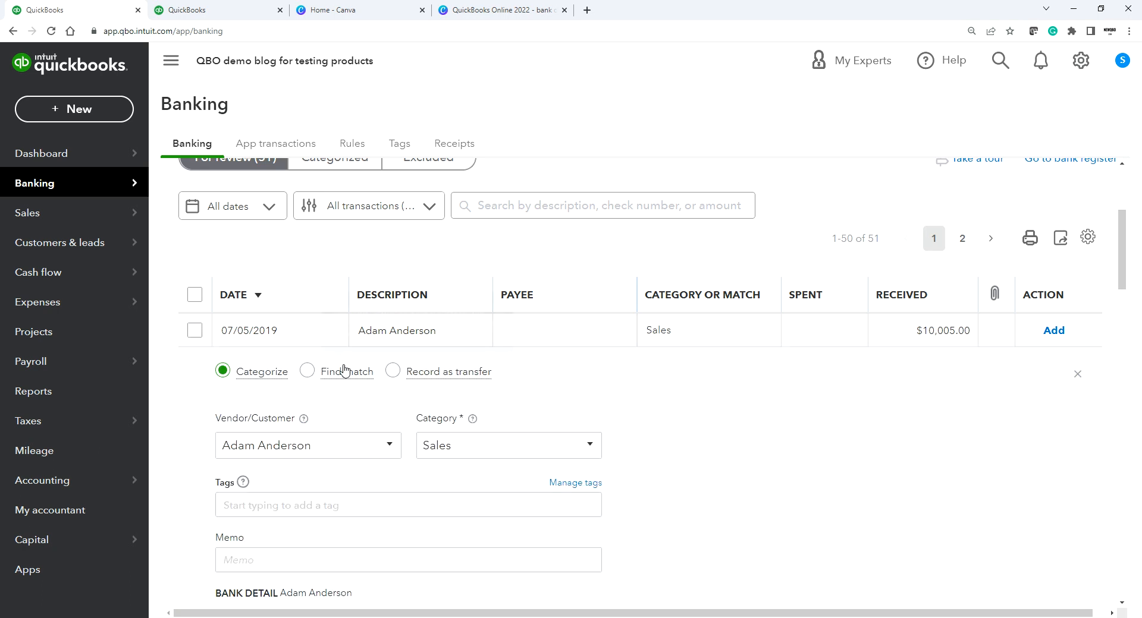
left_click(308, 372)
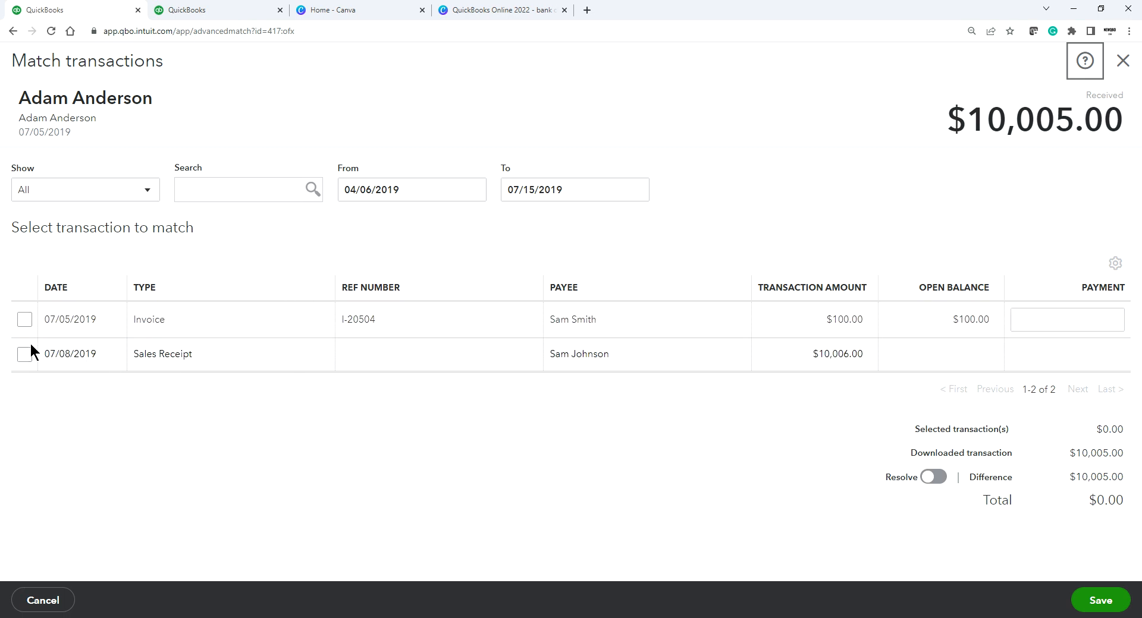
left_click(1121, 61)
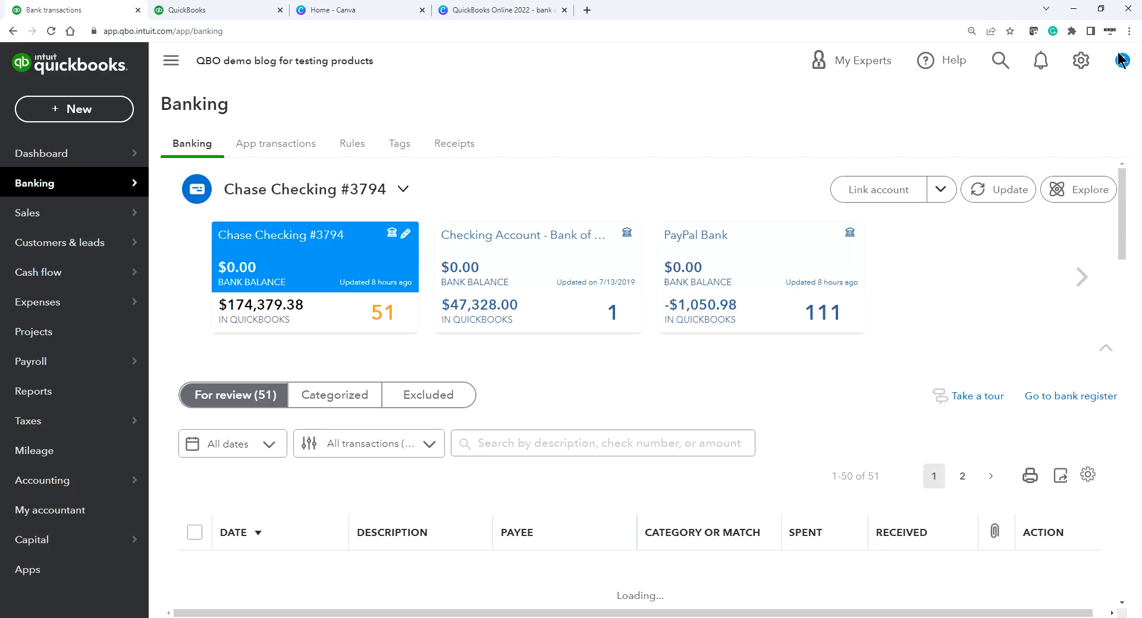
Step: Return to Banking via the dashboard and recheck the deposit's matches, closing without saving
left_click(52, 156)
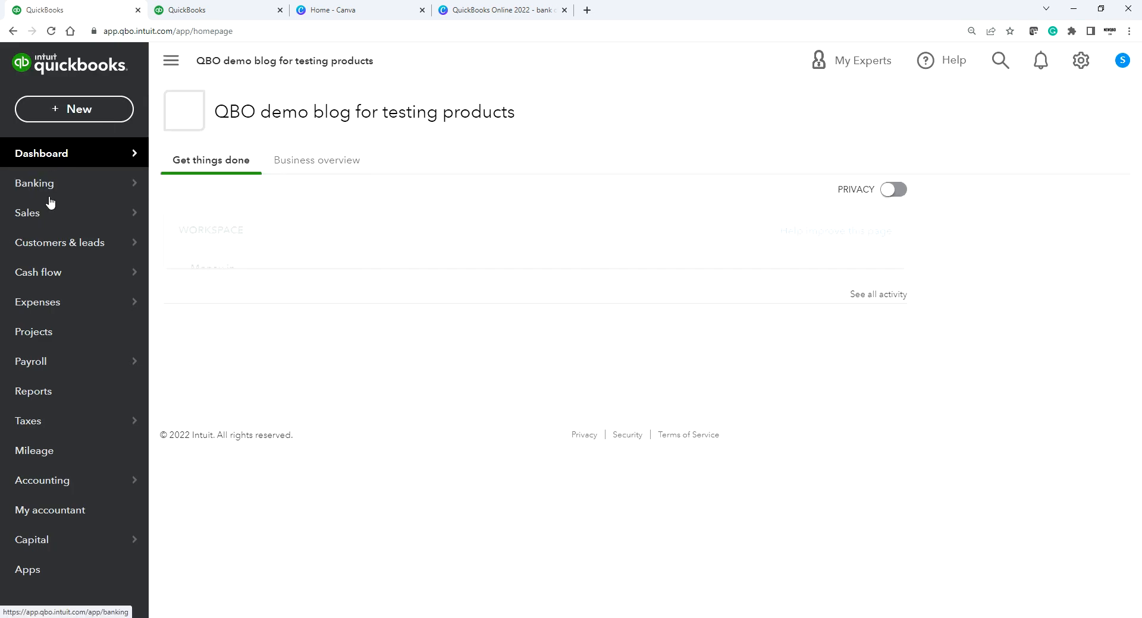
left_click(48, 188)
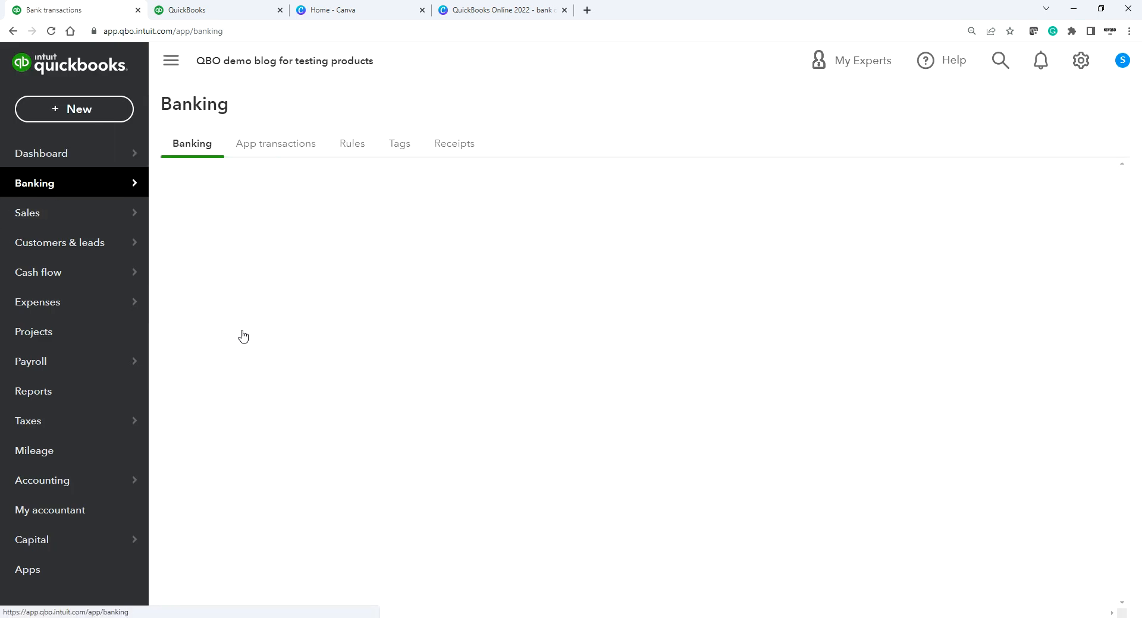
scroll(543, 521, "down", 3)
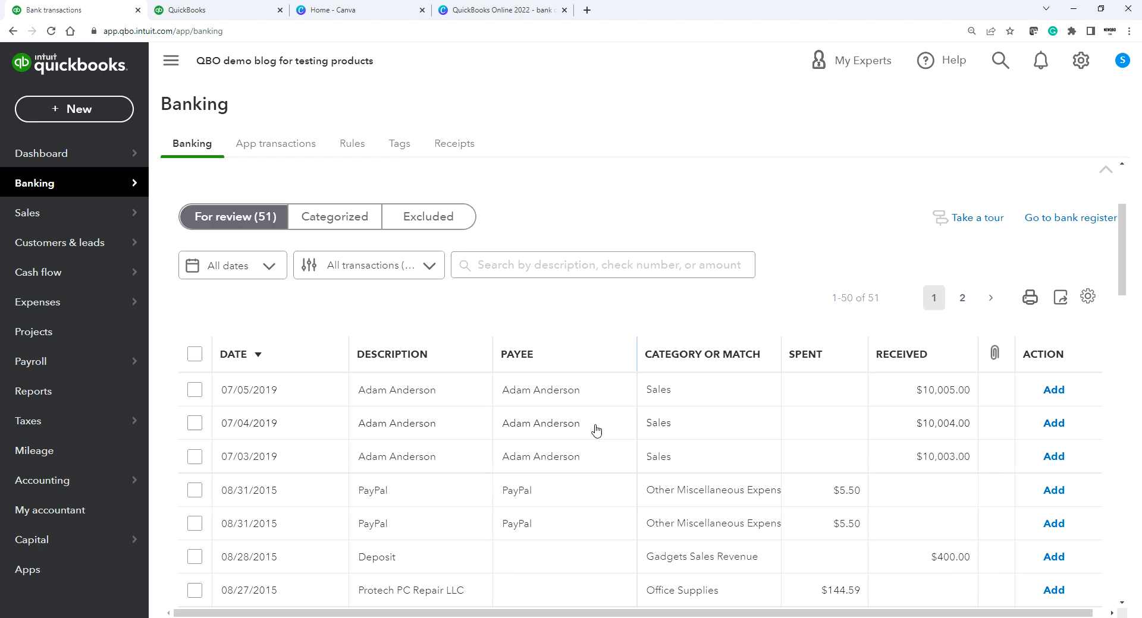
left_click(531, 394)
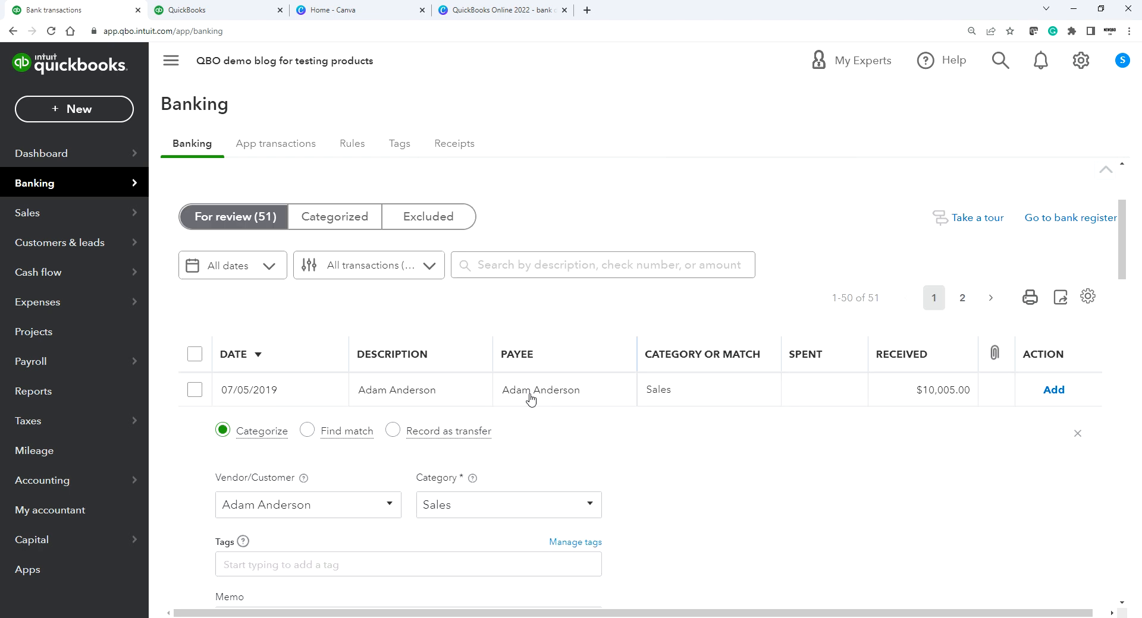
left_click(314, 431)
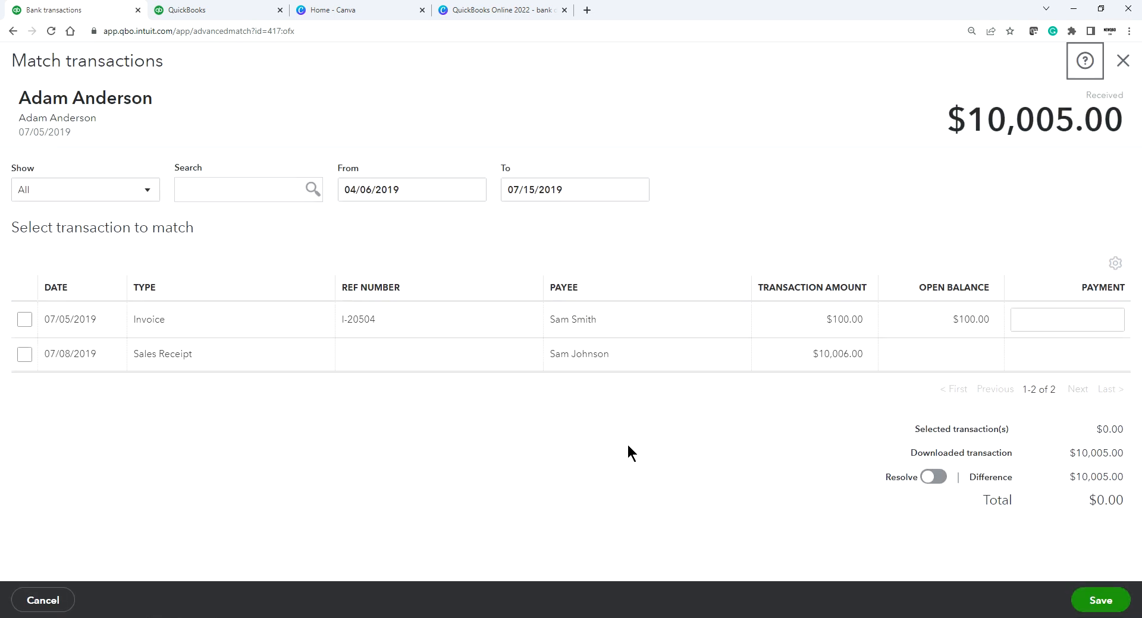
left_click(1122, 61)
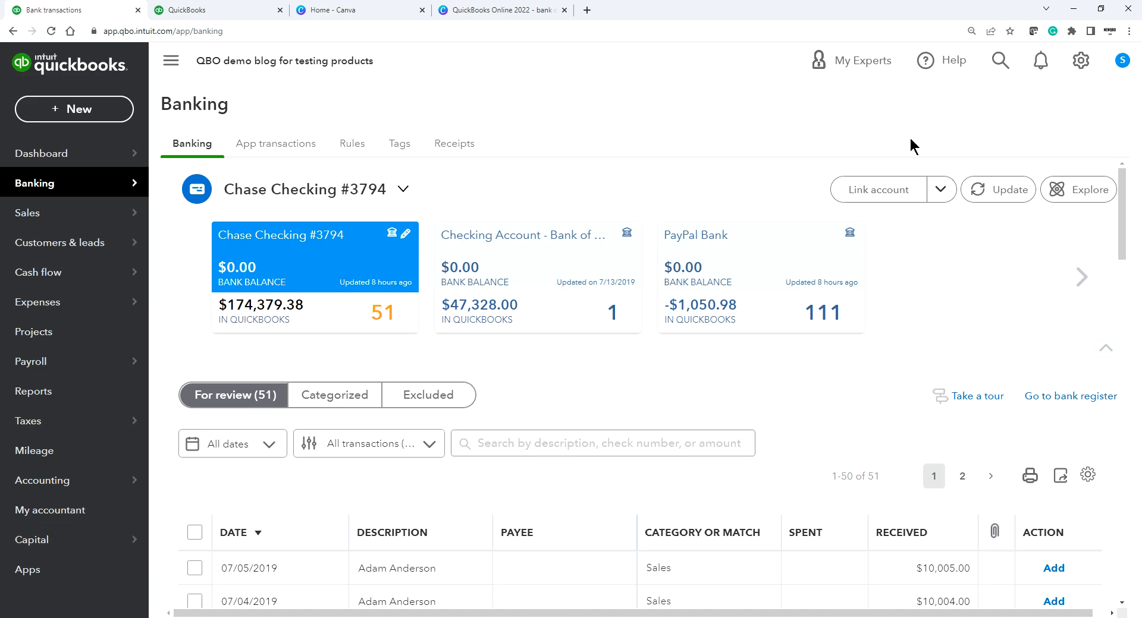
Step: Start a new invoice and choose its customer
left_click(64, 107)
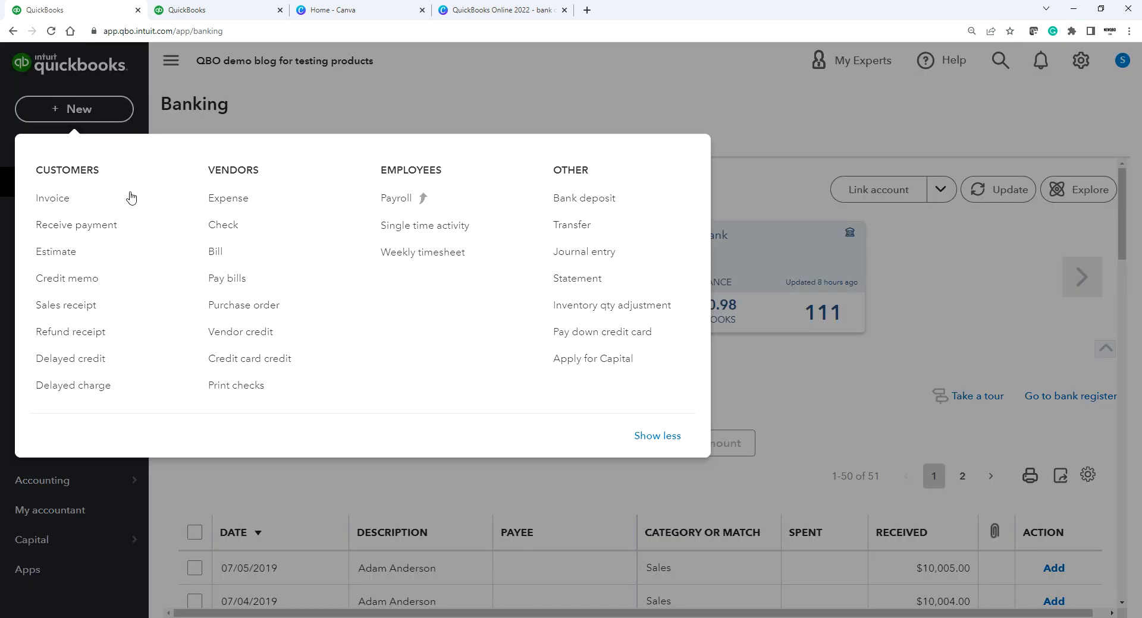
left_click(78, 205)
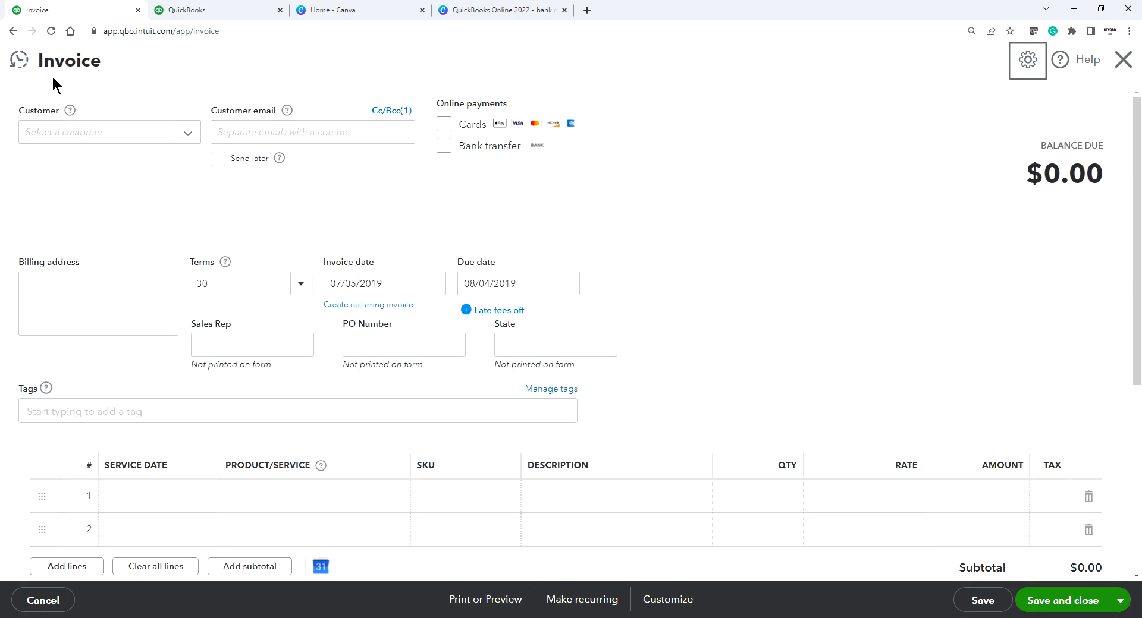
mouse_move(18, 60)
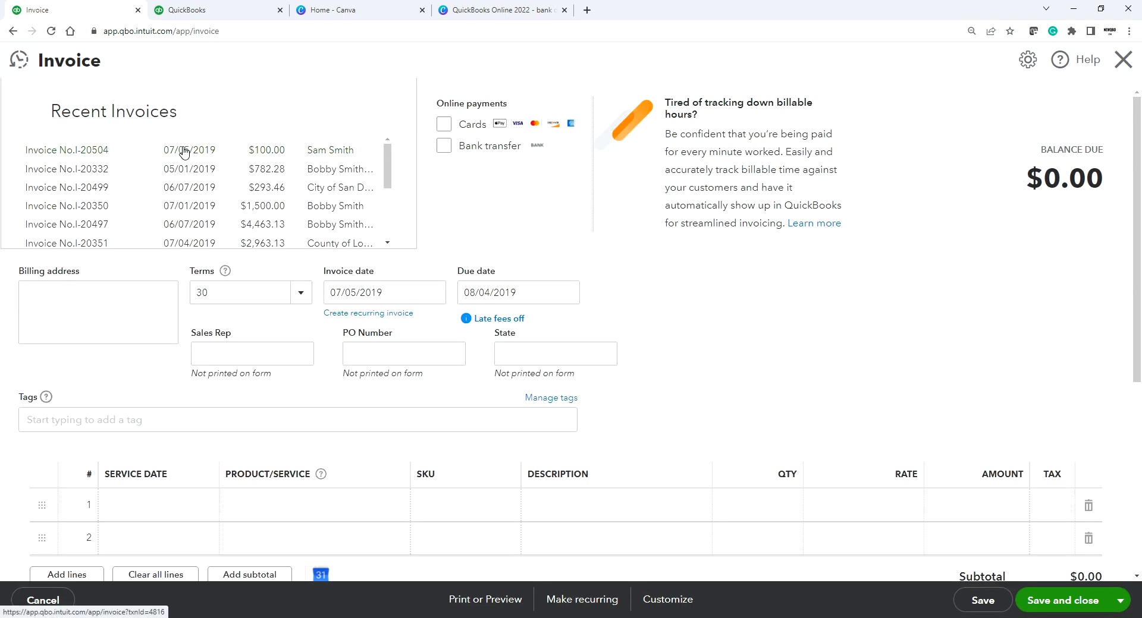
scroll(272, 214, "down", 3)
scroll(255, 215, "up", 3)
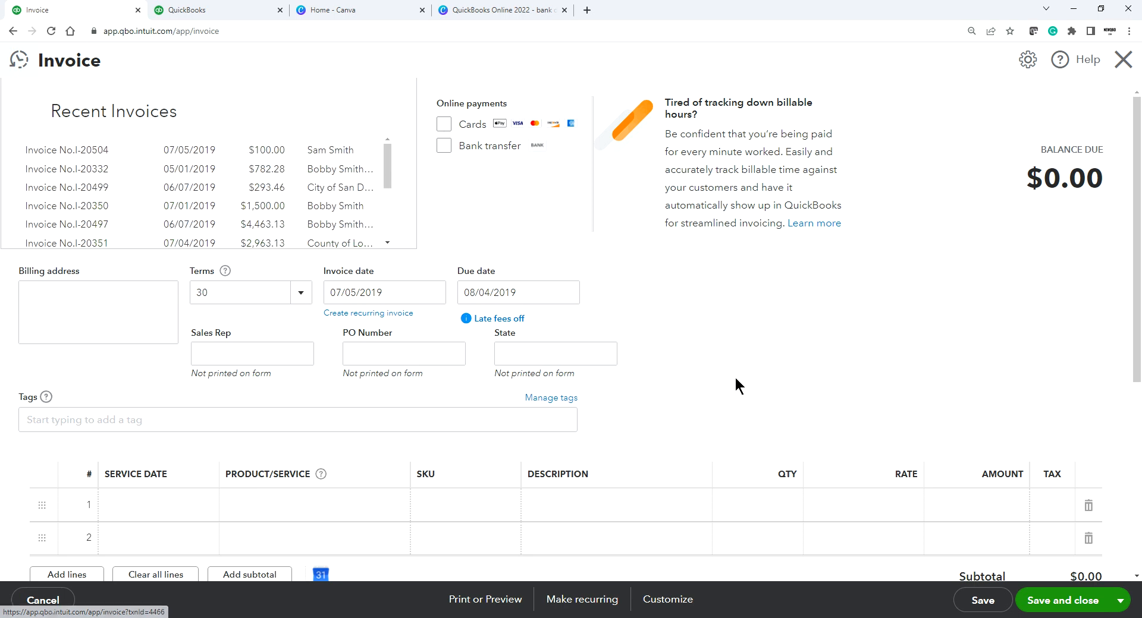
left_click(188, 132)
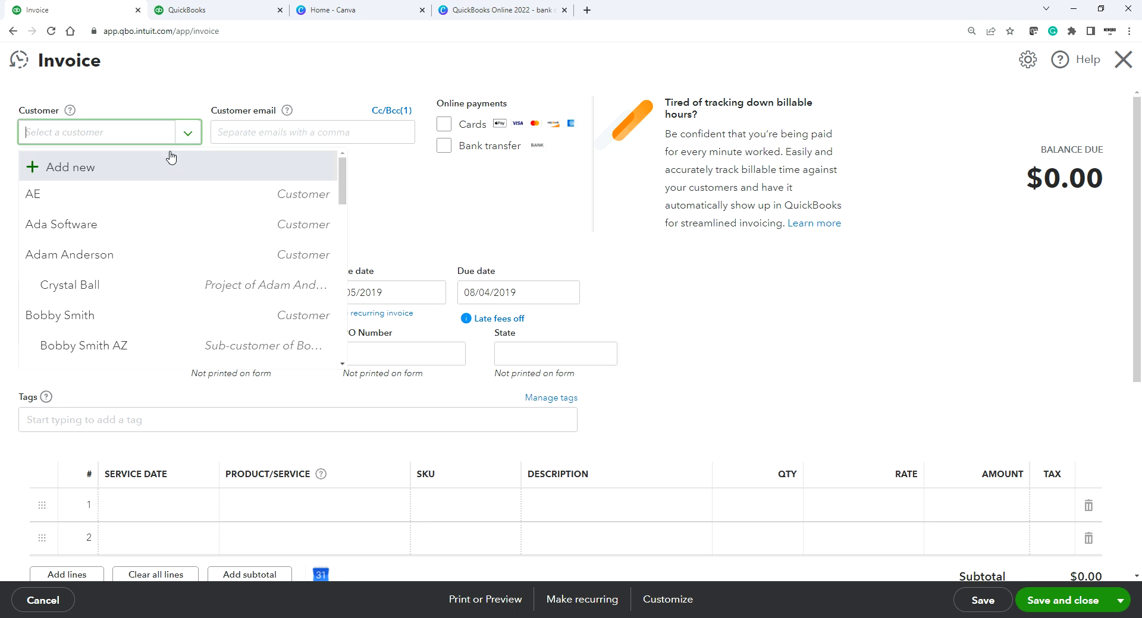
scroll(154, 237, "down", 7)
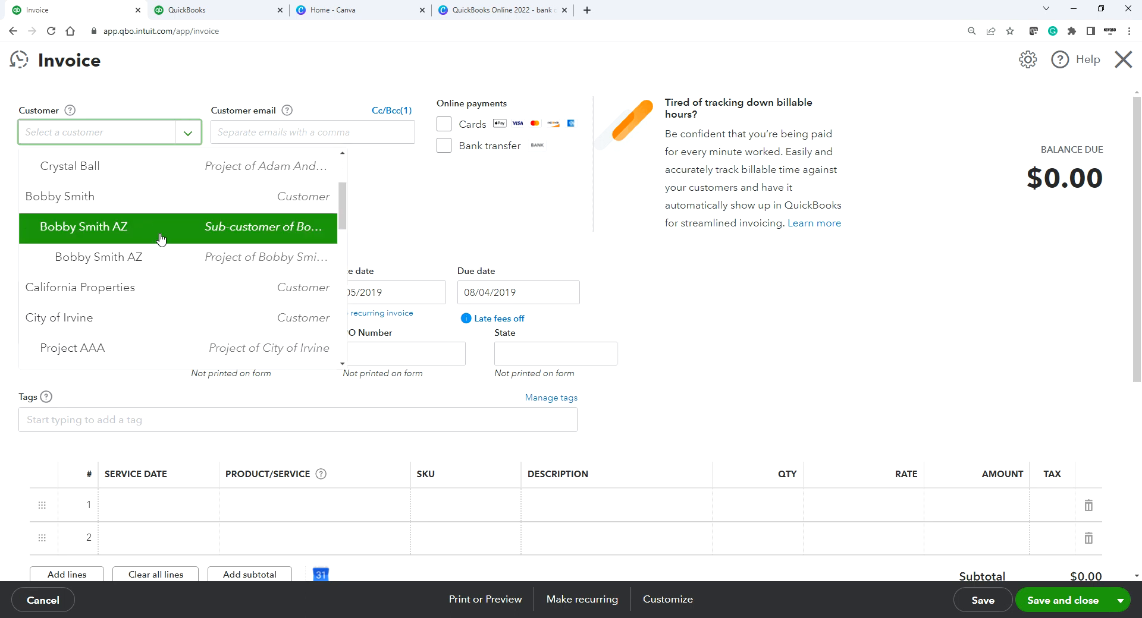
scroll(160, 243, "down", 4)
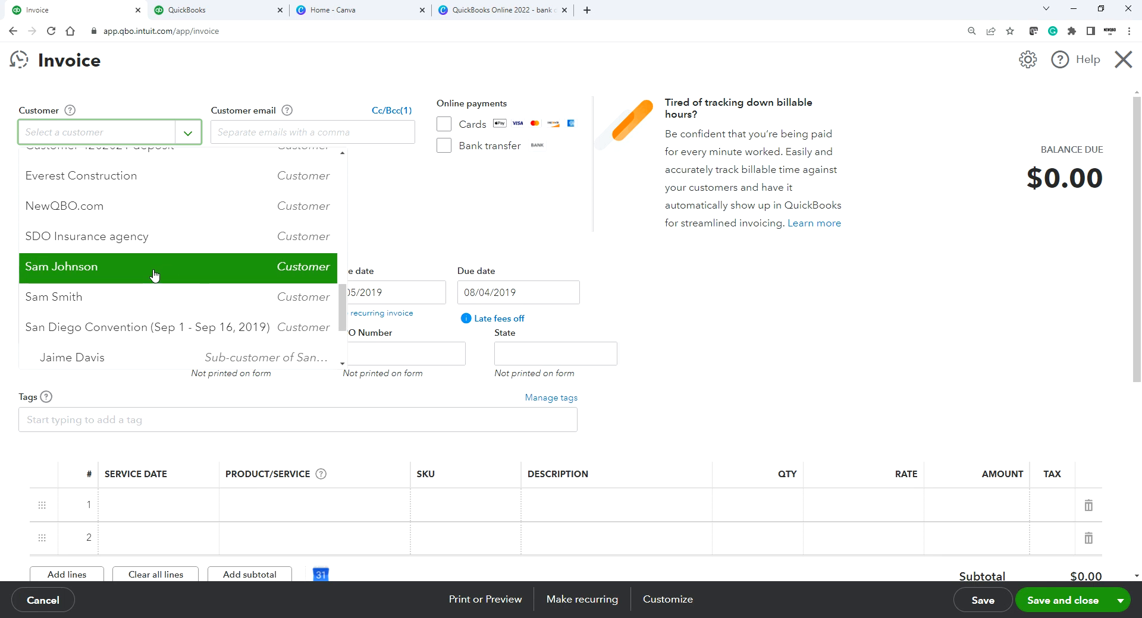
left_click(149, 298)
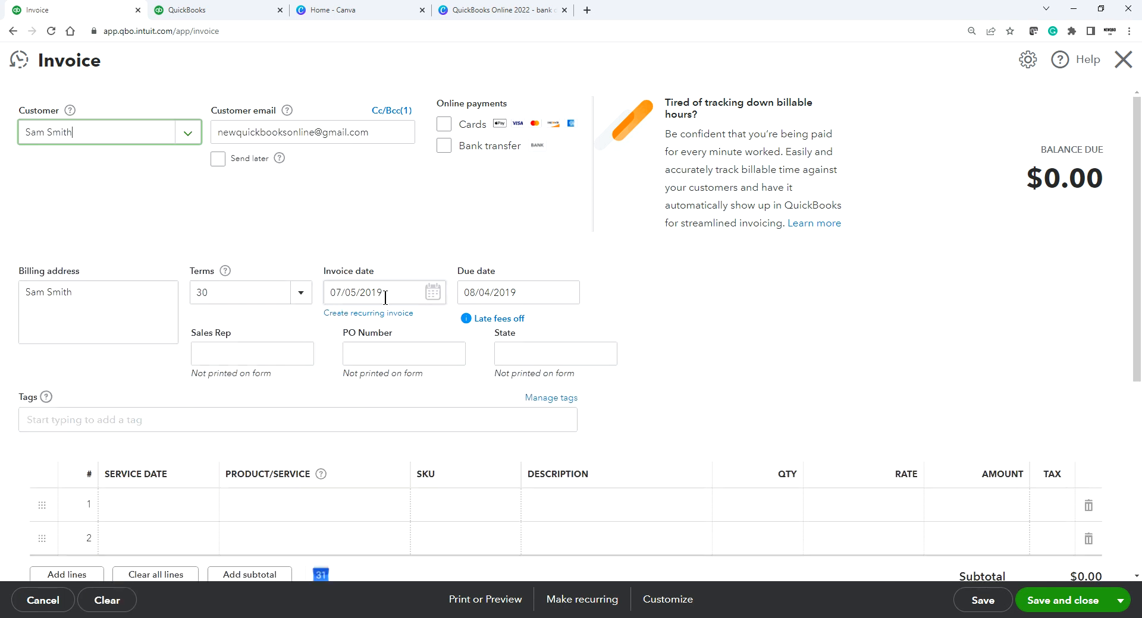
Step: Add Services at rate 10,005 on line 1 and save the invoice
scroll(384, 450, "down", 2)
left_click(291, 388)
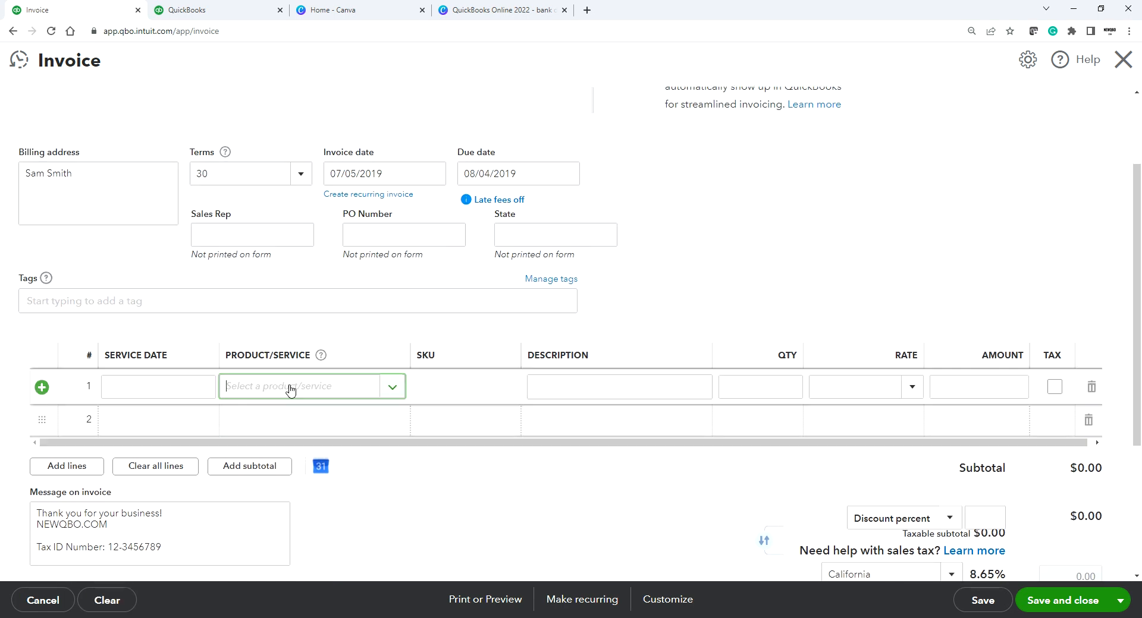
type("serv")
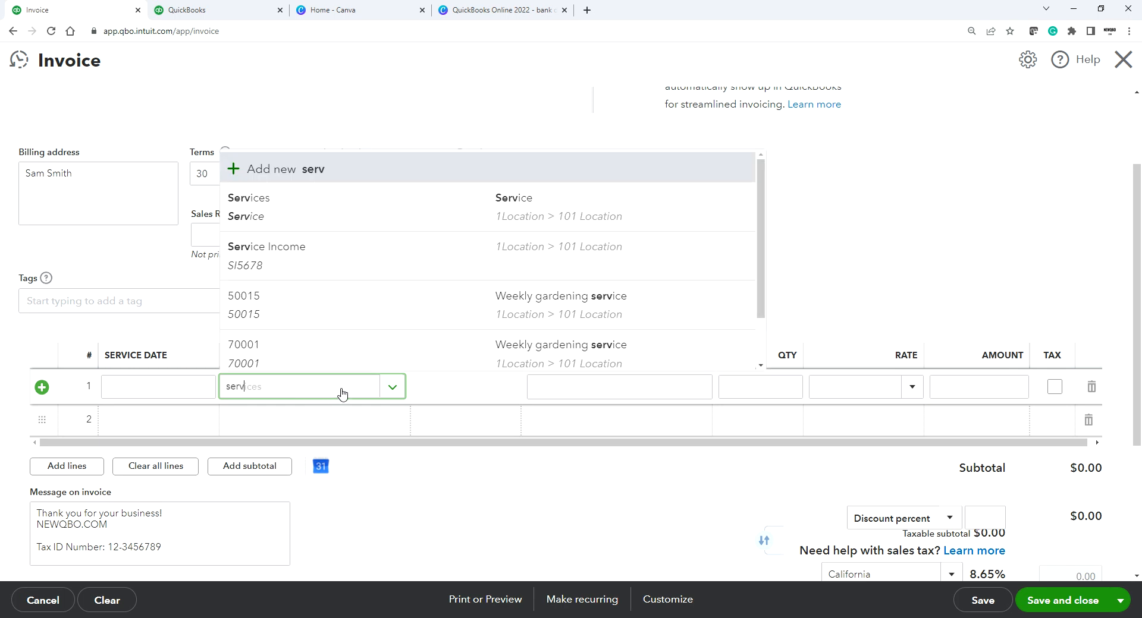
left_click(312, 220)
left_click(893, 397)
type("10005")
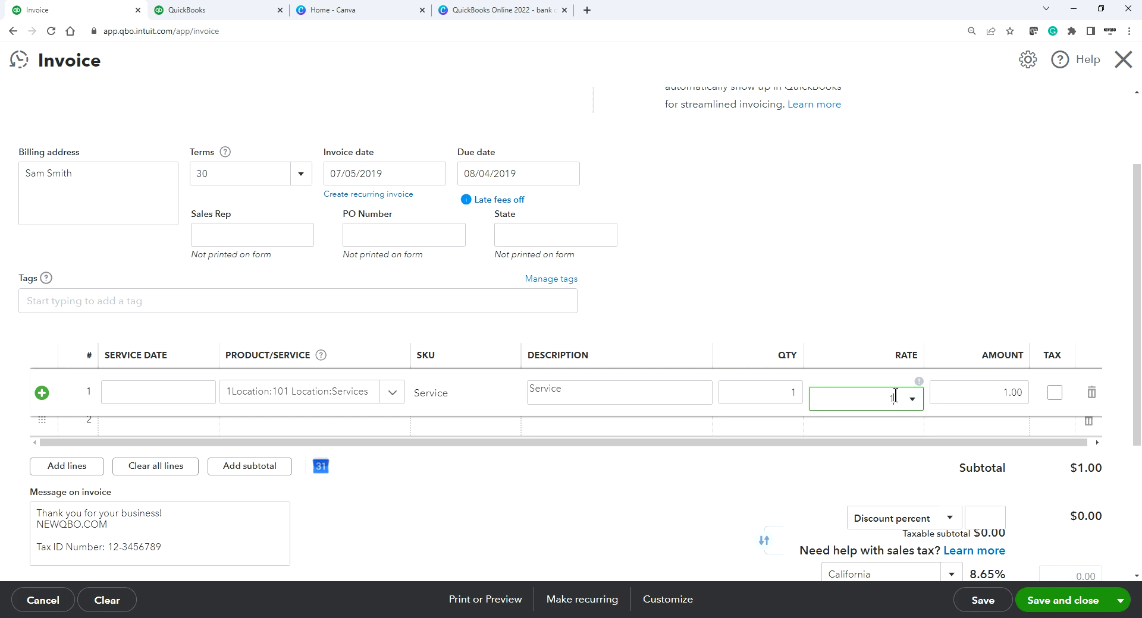
left_click(842, 306)
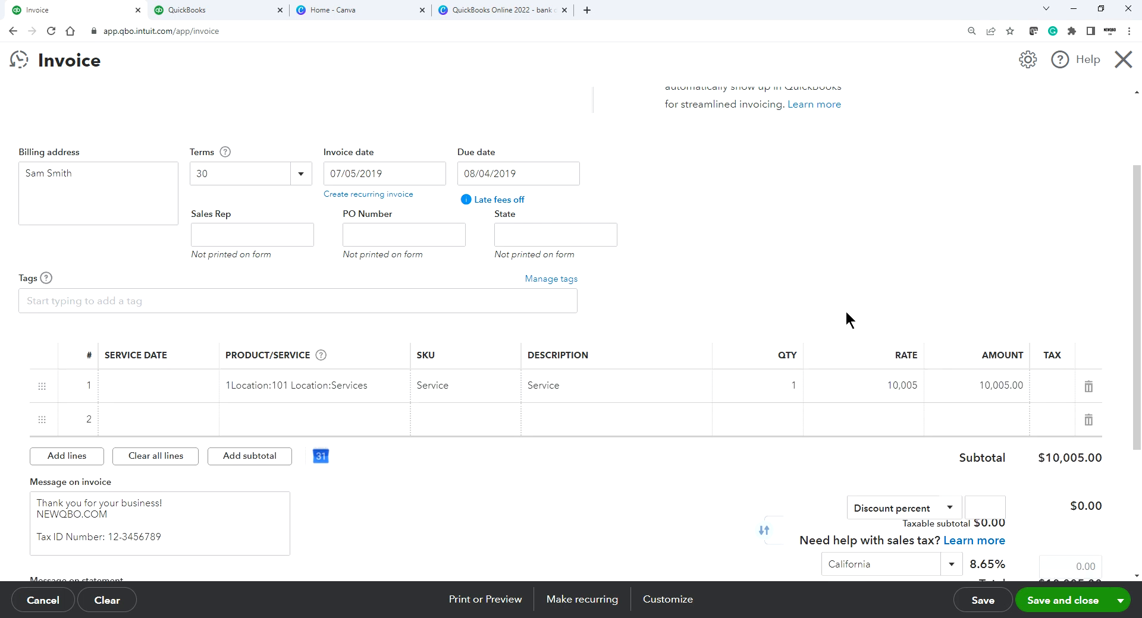
left_click(891, 386)
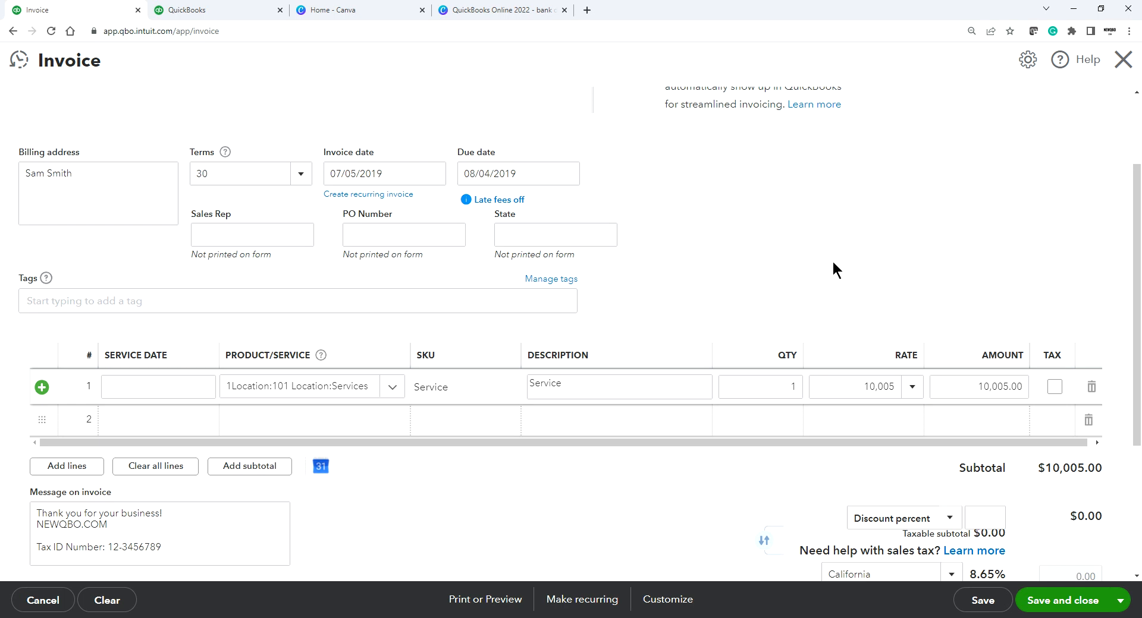
scroll(1073, 550, "down", 1)
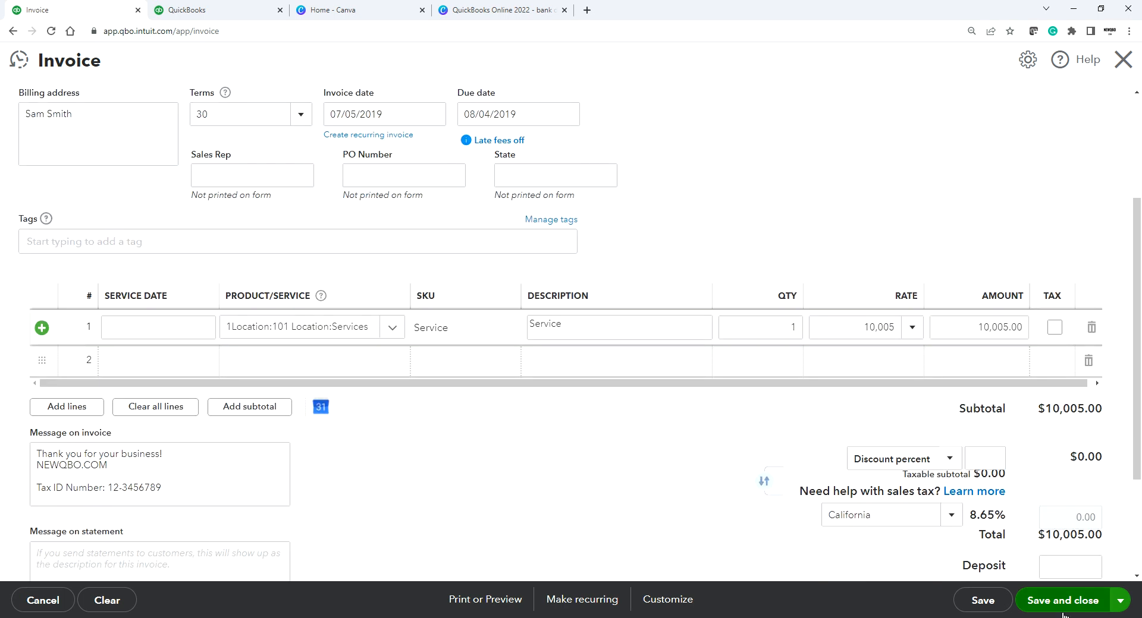
scroll(1101, 538, "down", 1)
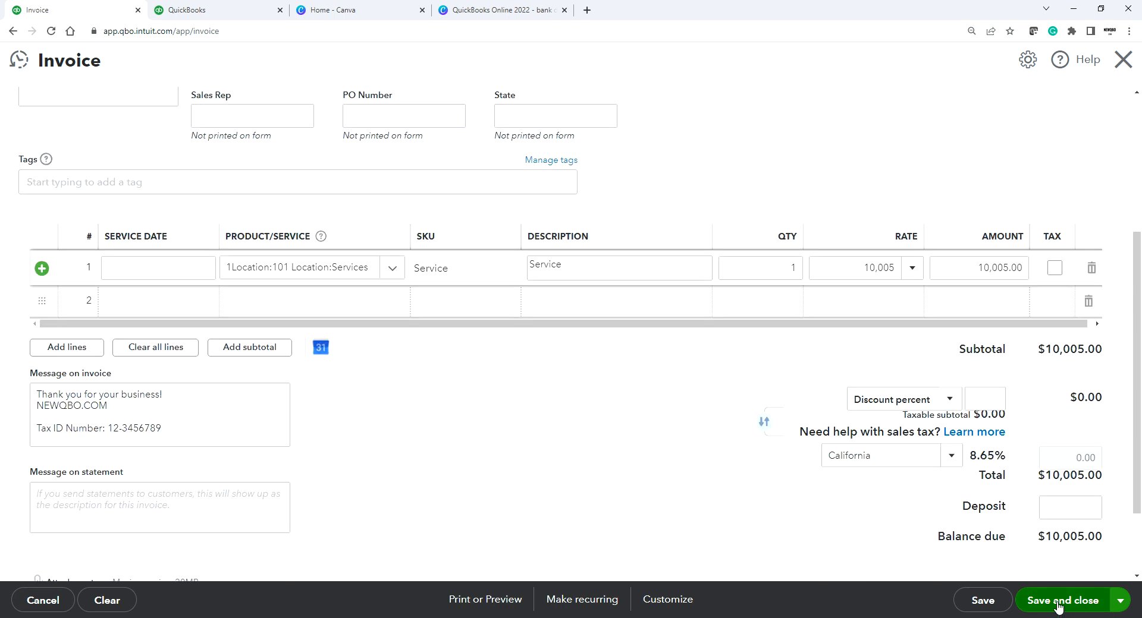
left_click(1057, 601)
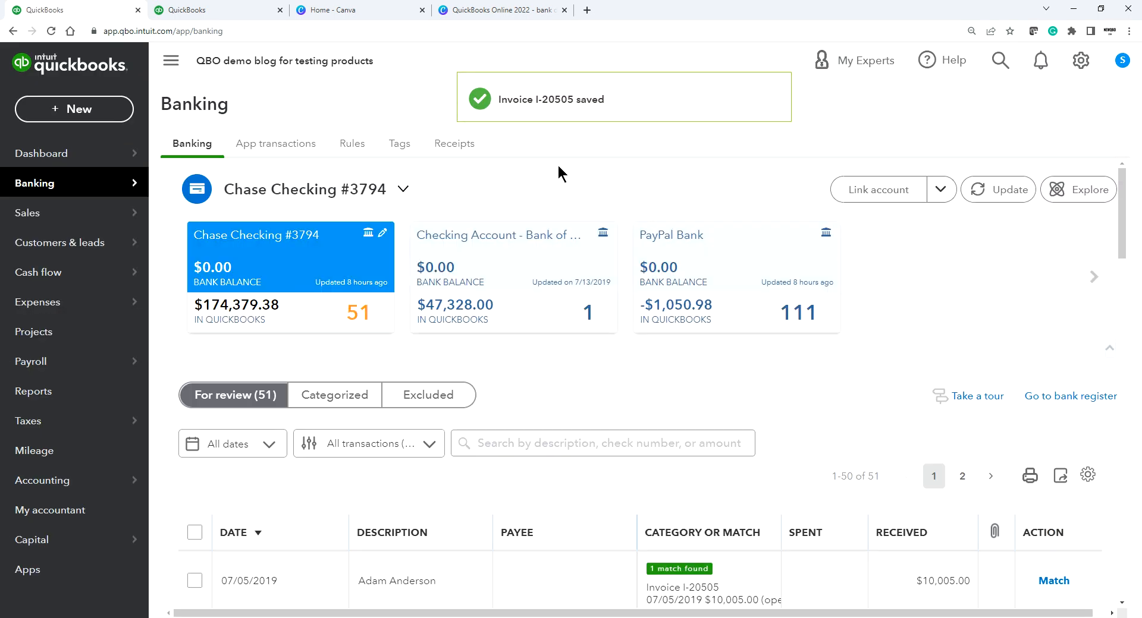
Step: Expand the 07/05/2019 $10,005.00 deposit and match it to Invoice I-20505
mouse_move(27, 156)
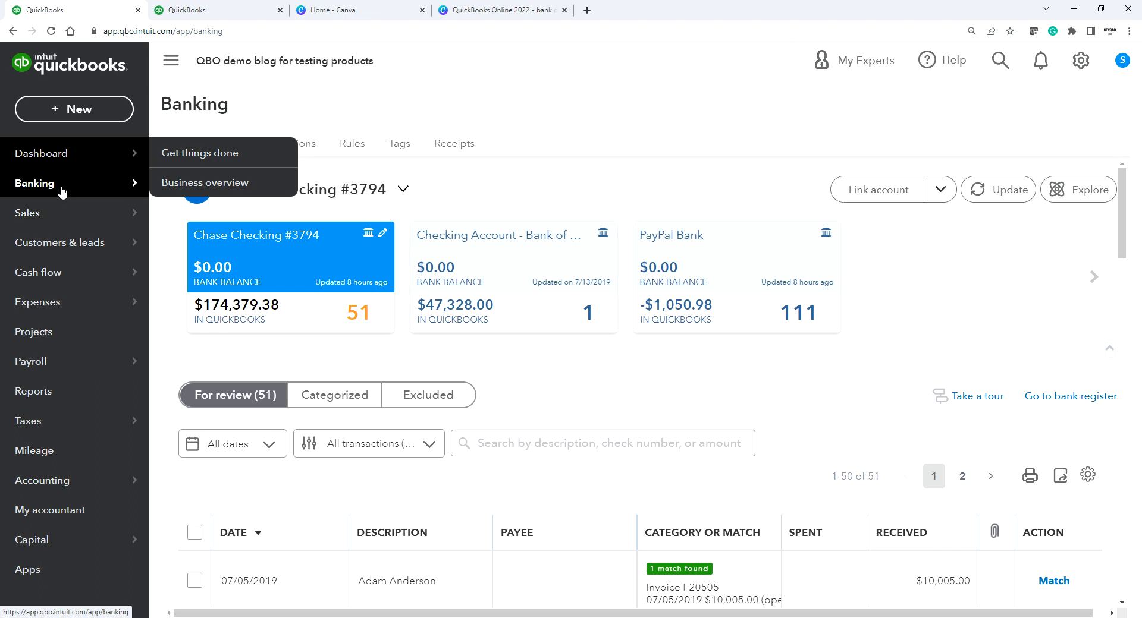
mouse_move(108, 183)
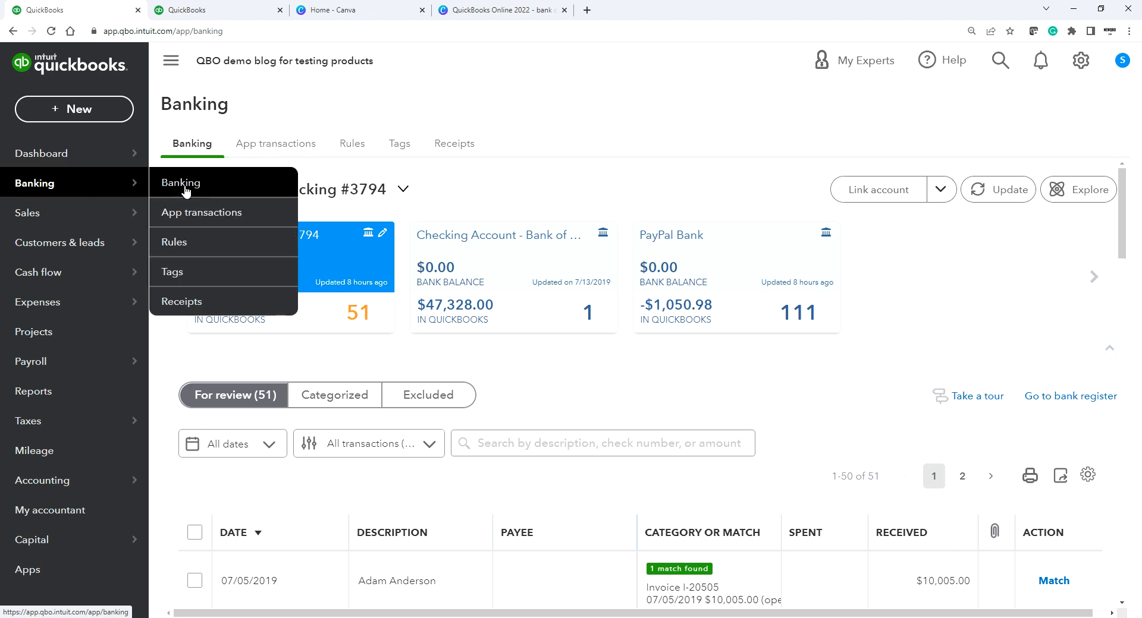
scroll(812, 451, "down", 3)
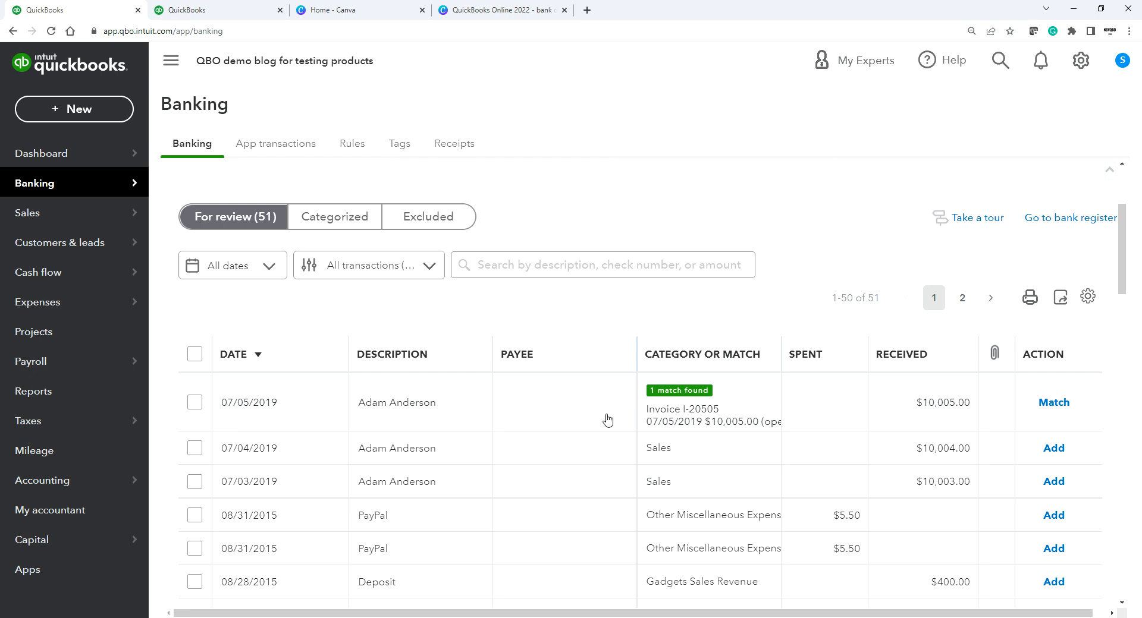
left_click(584, 410)
scroll(290, 437, "down", 2)
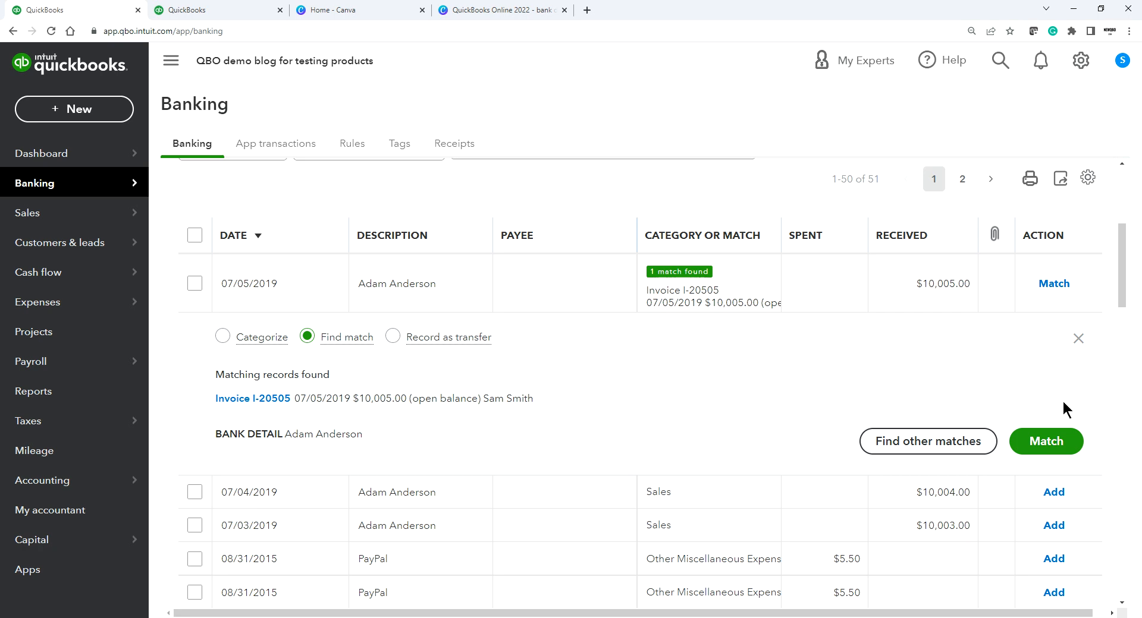
left_click(1046, 441)
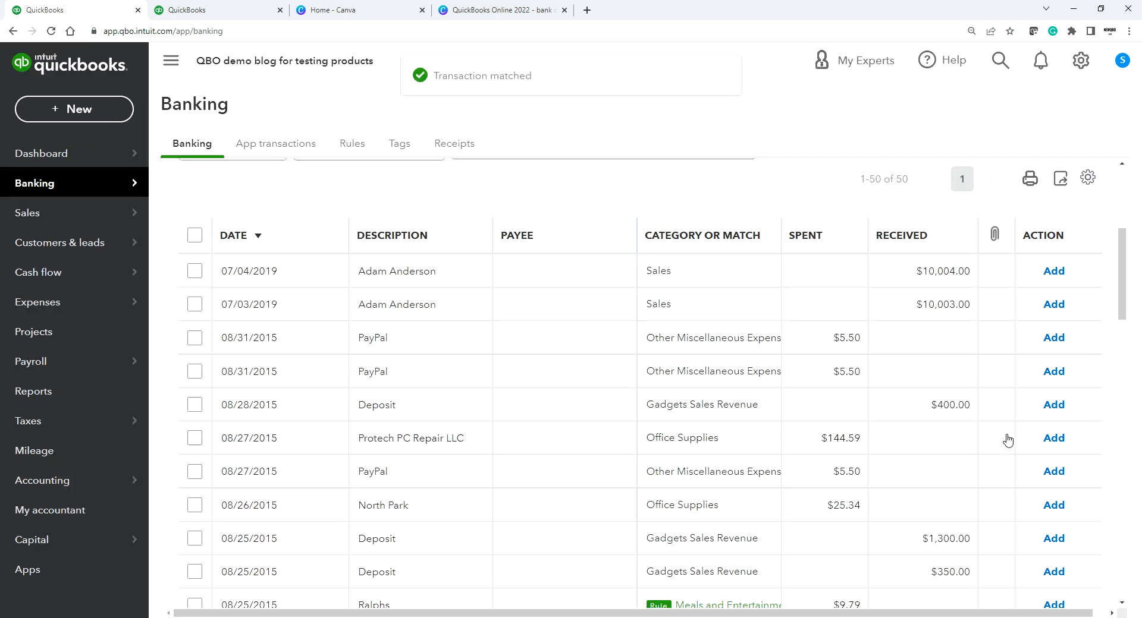
Step: Match the $350.00 deposit to Invoice I-20429 with a 360.00 payment
scroll(851, 429, "down", 3)
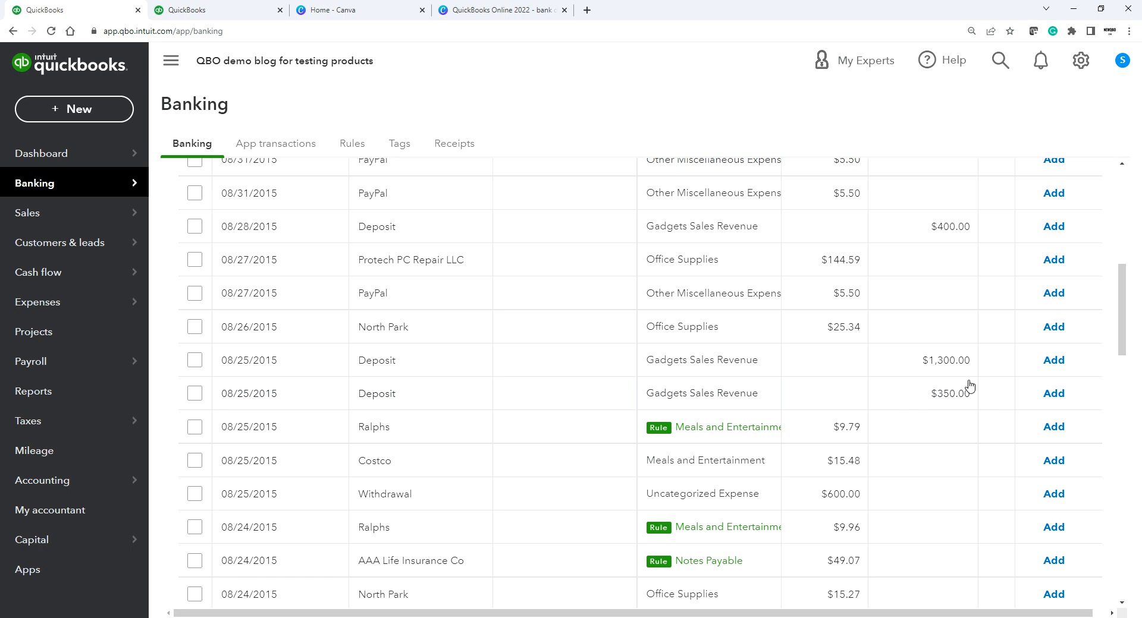
left_click(568, 394)
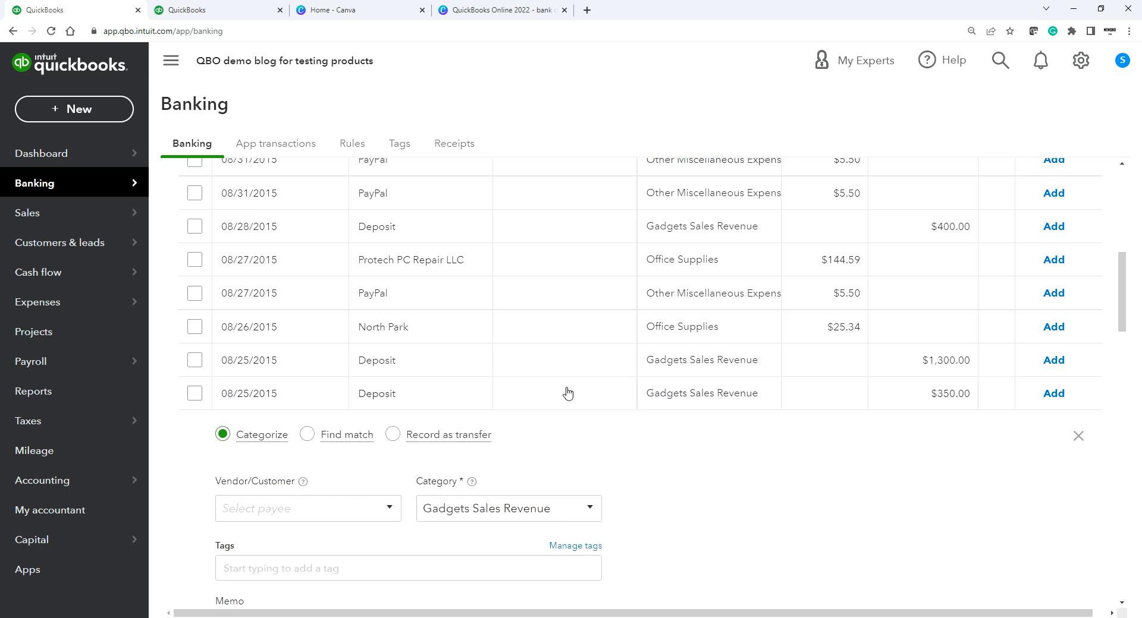
scroll(512, 399, "down", 2)
left_click(306, 318)
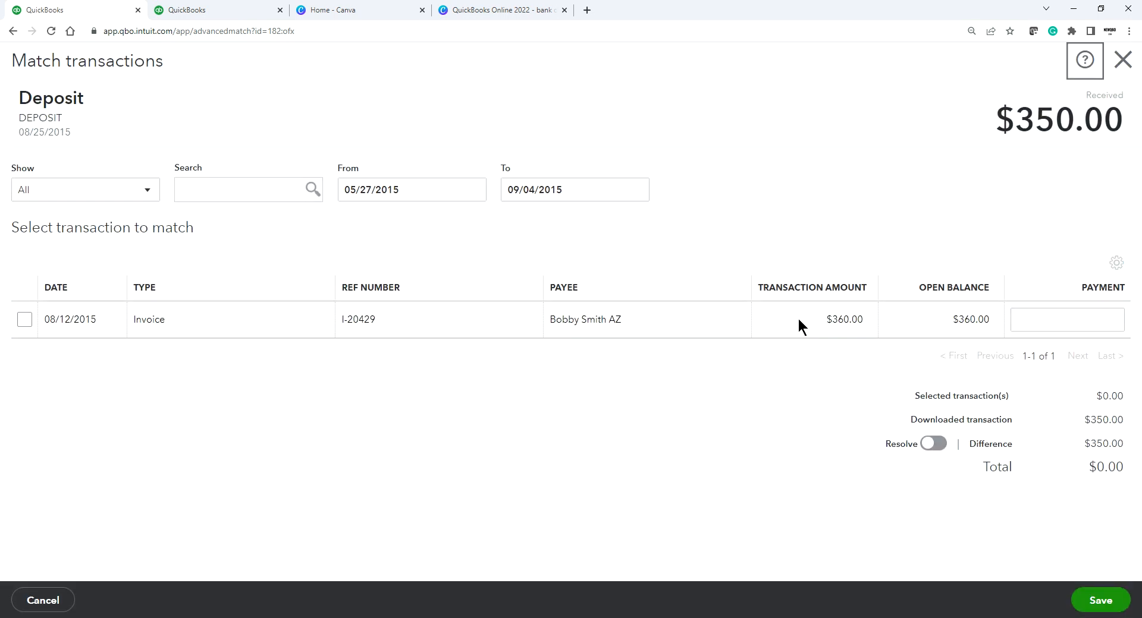
left_click(27, 320)
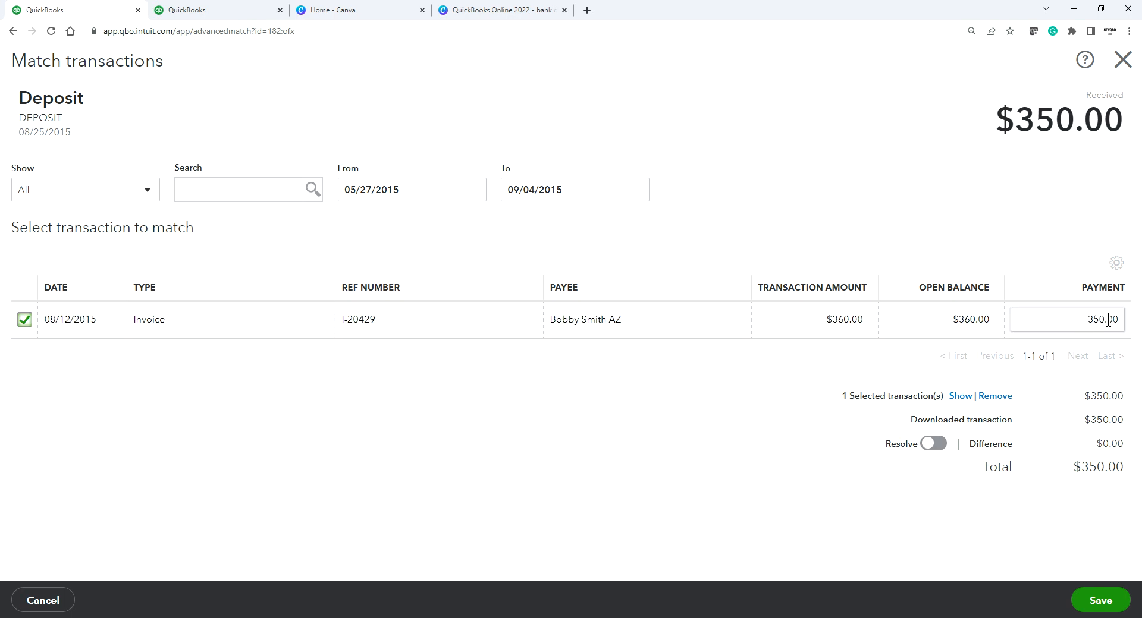
left_click_drag(1079, 320, 1121, 321)
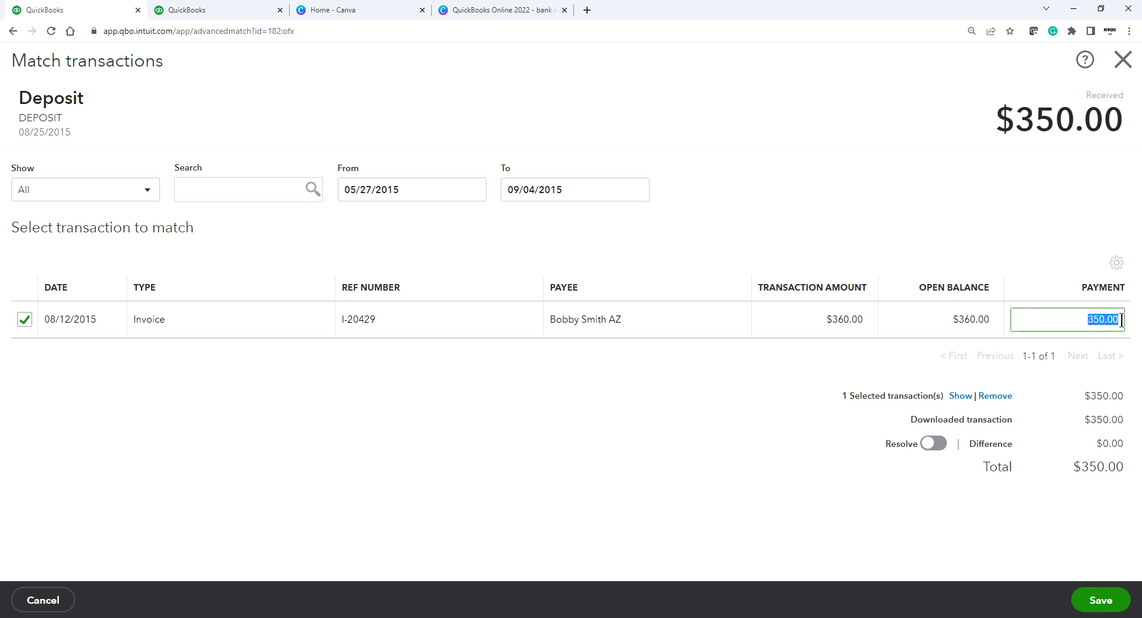
type("360.00")
left_click(720, 397)
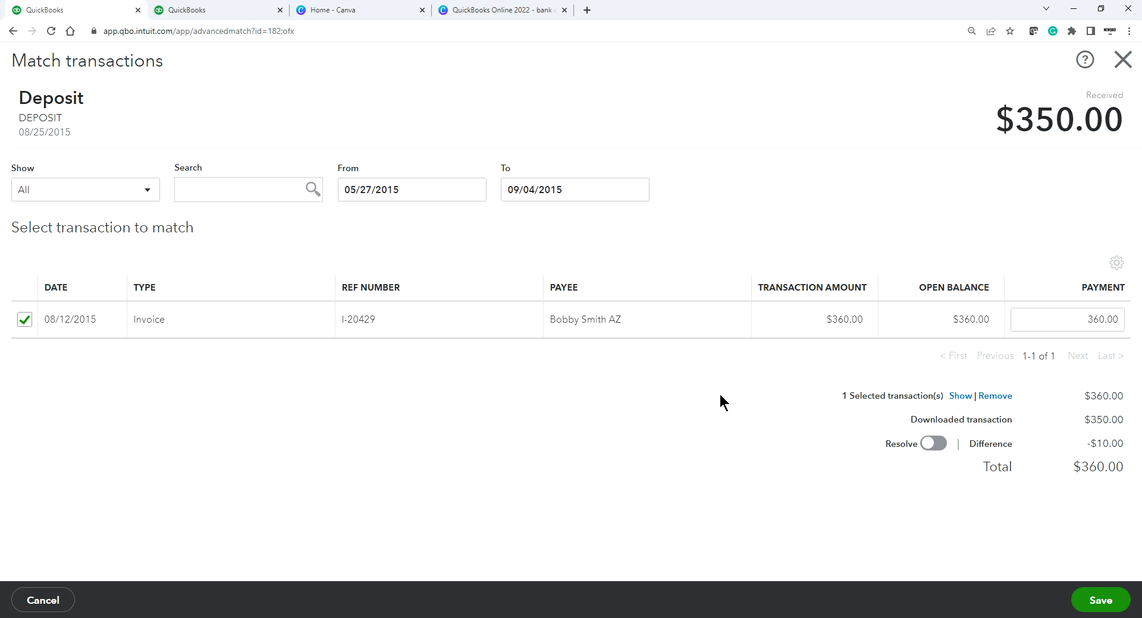
Step: Resolve the difference with an adjustment line for Jobber under Credit Card Merchant Fees
left_click(932, 446)
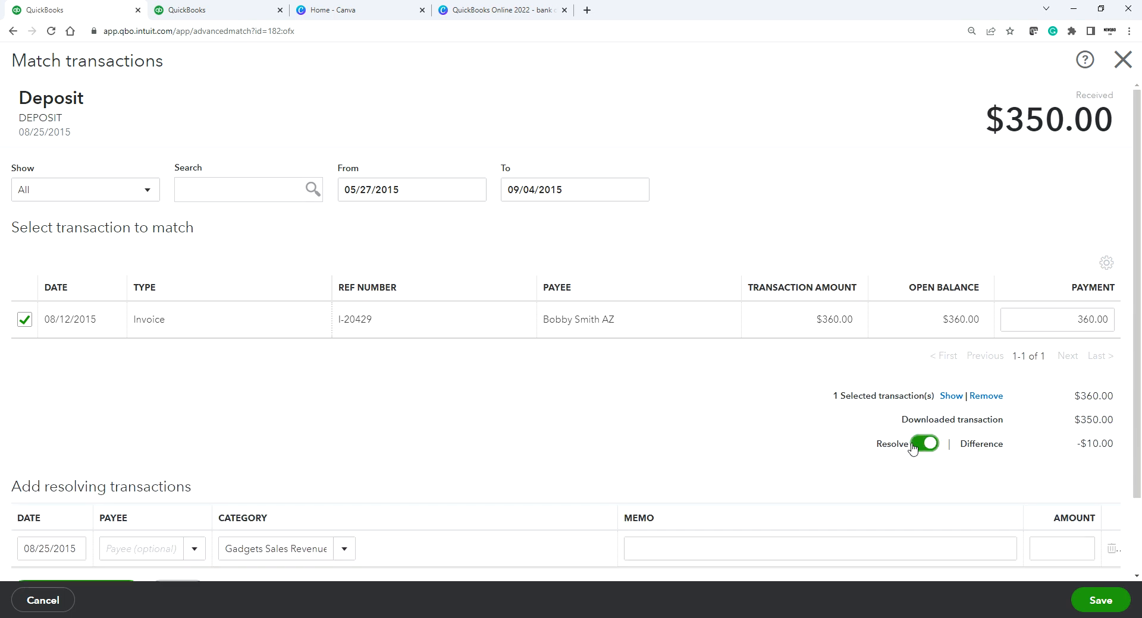
scroll(771, 439, "down", 2)
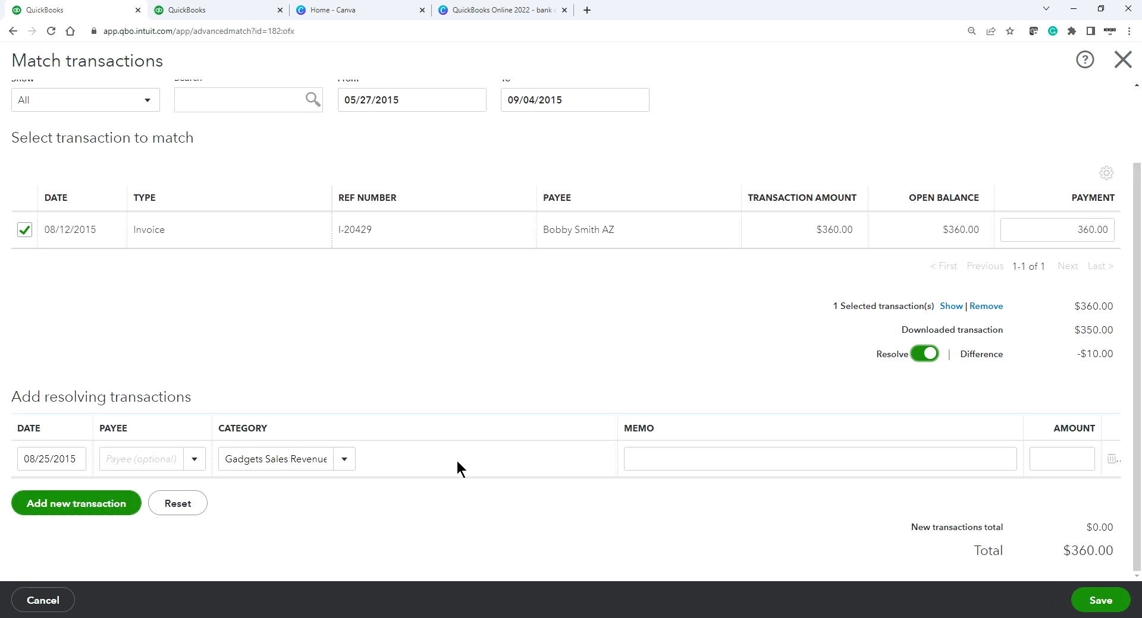
left_click(121, 461)
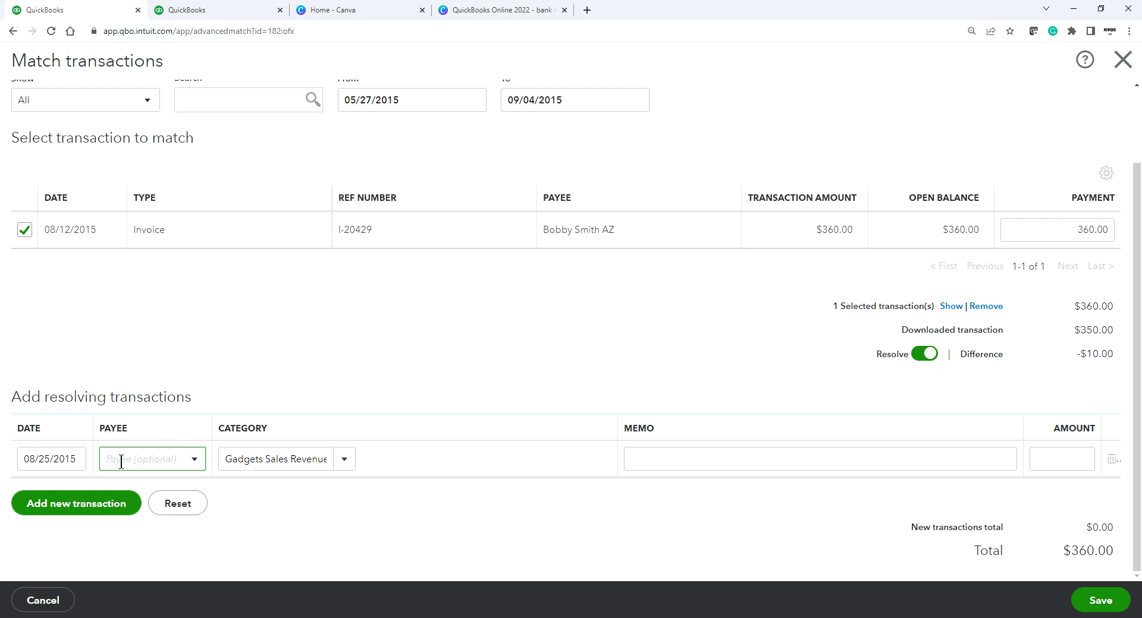
type("Jobber")
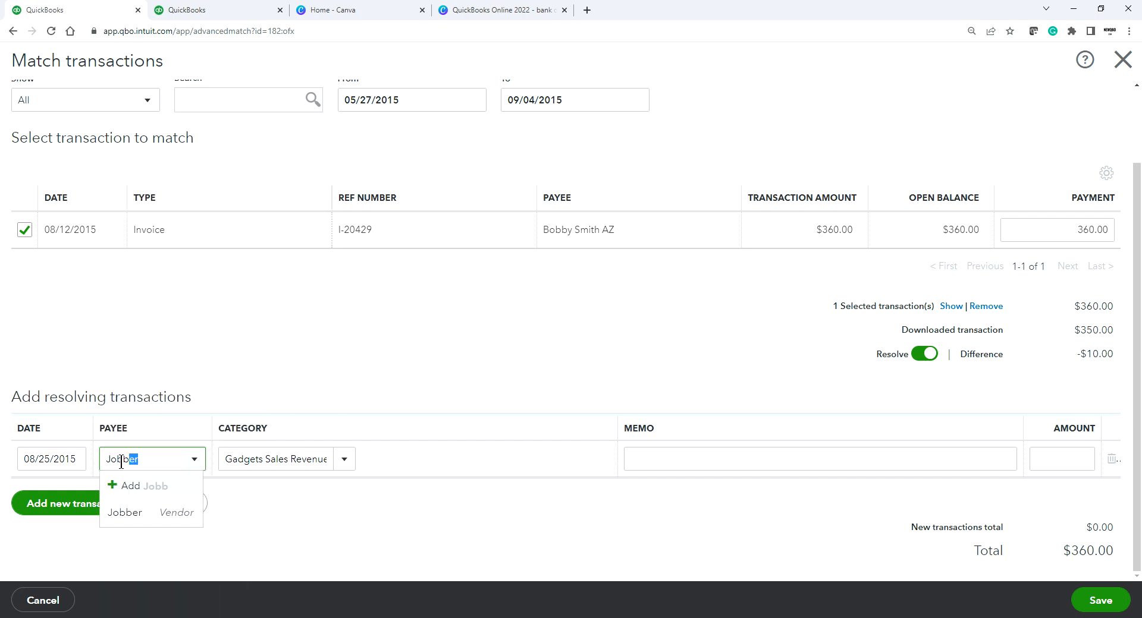
left_click(124, 511)
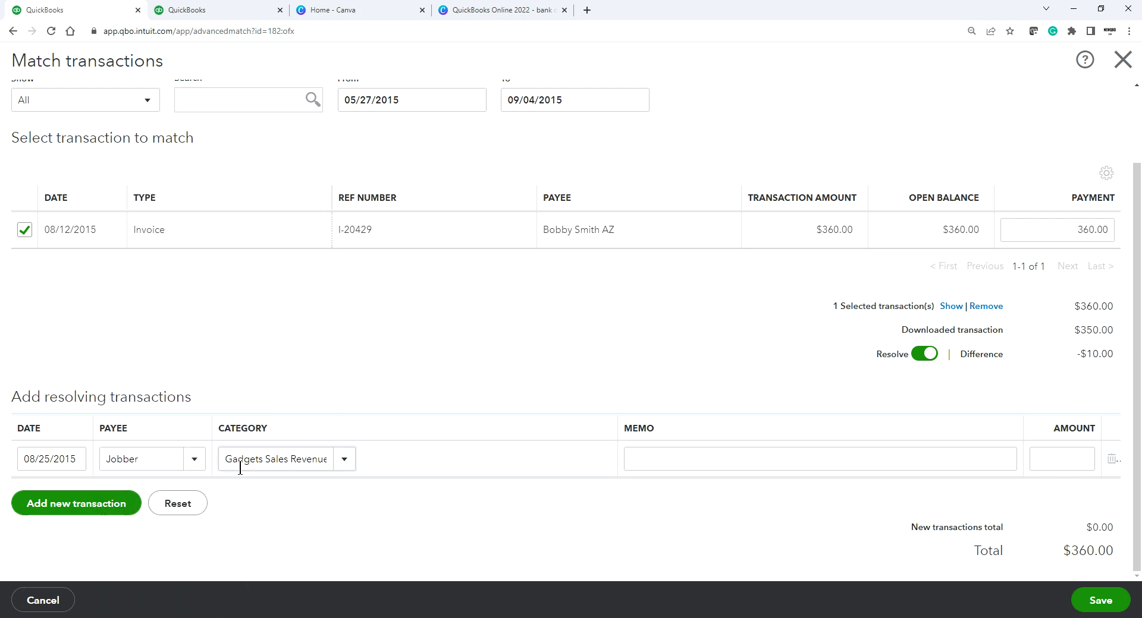
left_click(317, 460)
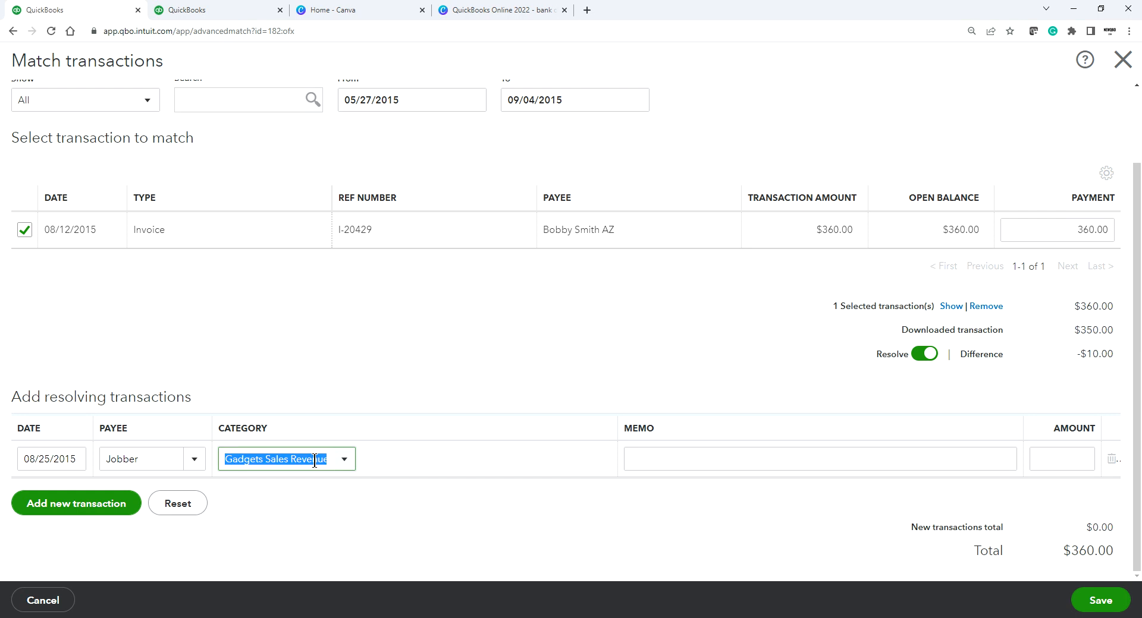
type("fee")
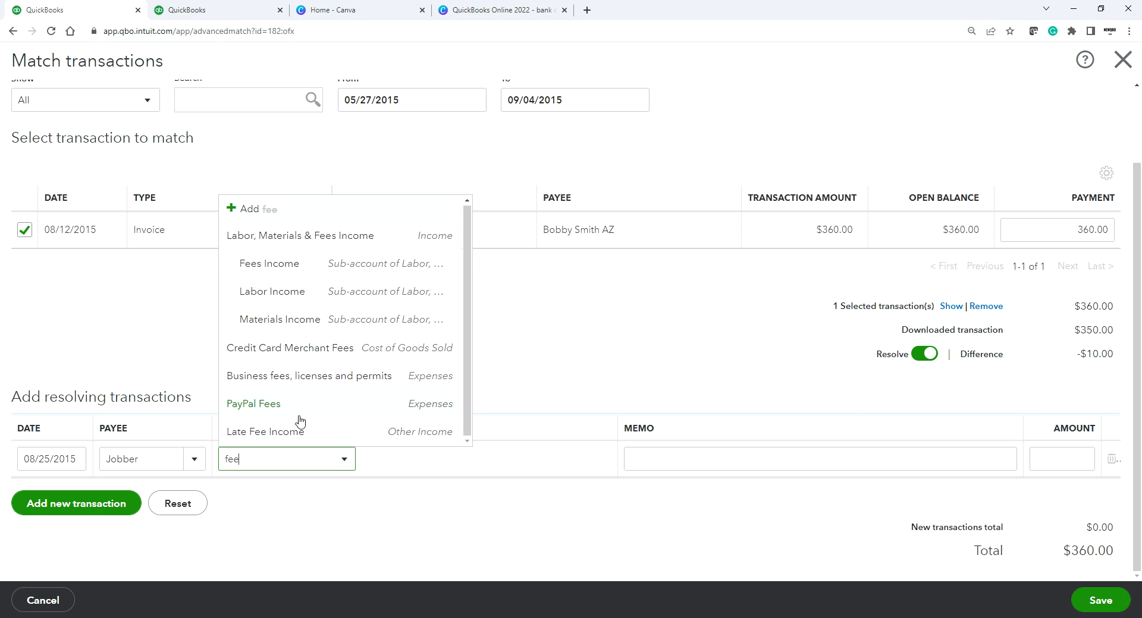
left_click(278, 350)
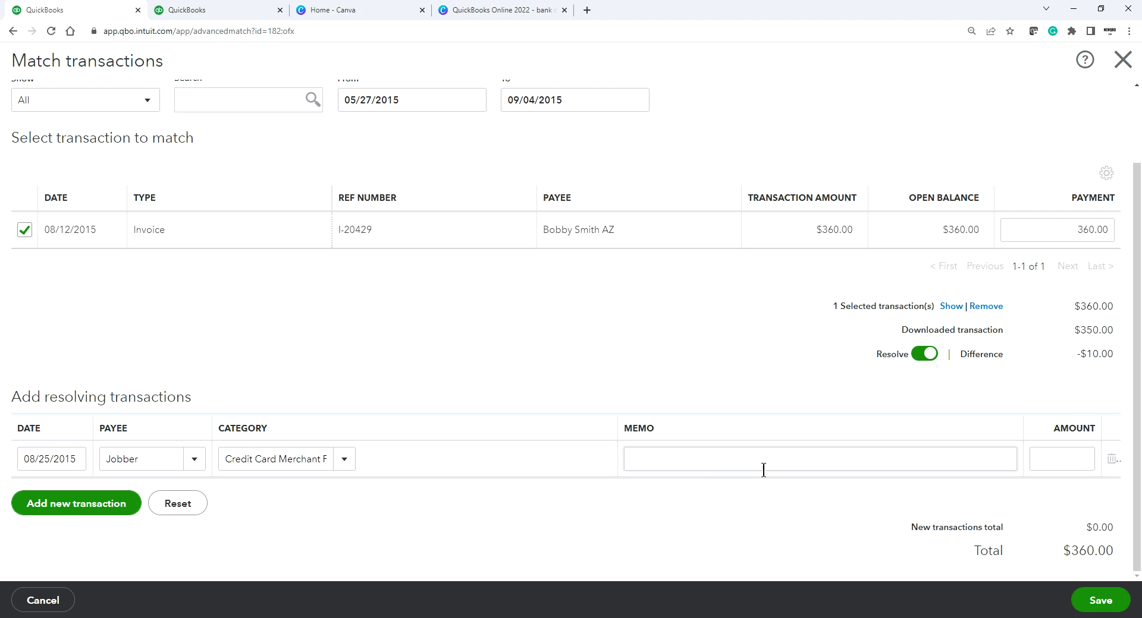
Step: Set the adjustment to -10.00 with memo 'Jobber fee - Invoice' and save the match
left_click(1061, 460)
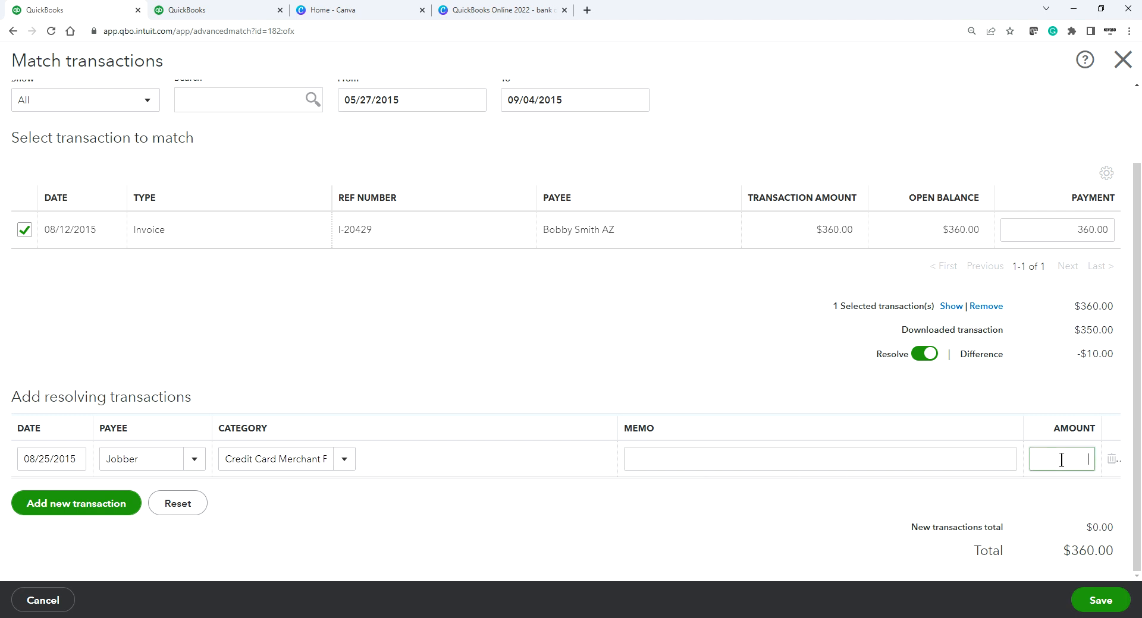
type("10.00")
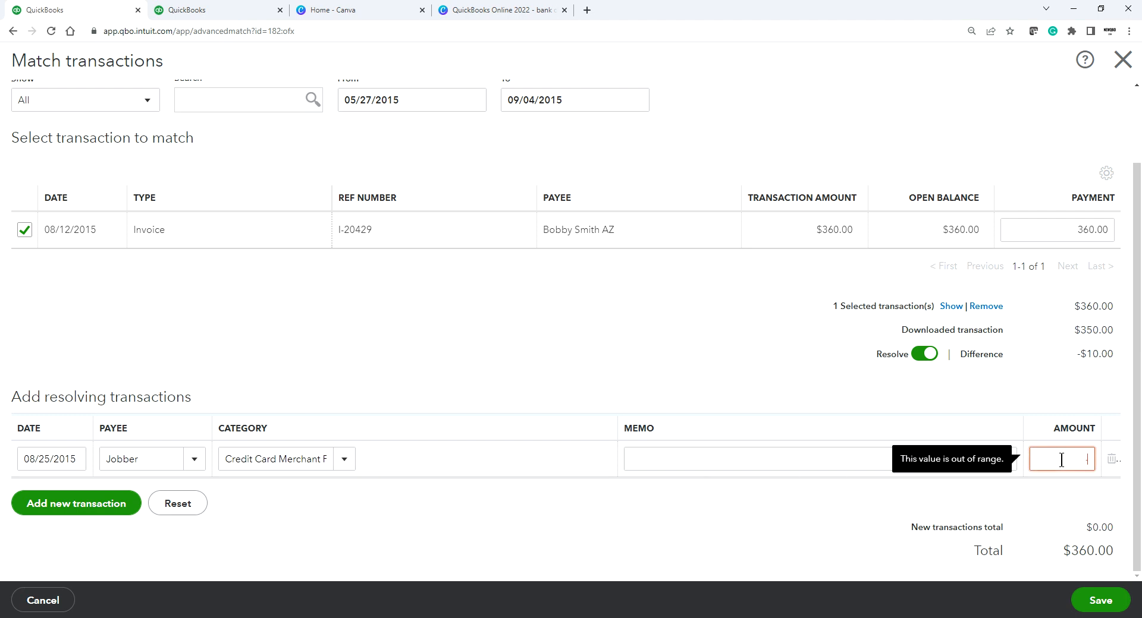
left_click(706, 485)
left_click(663, 456)
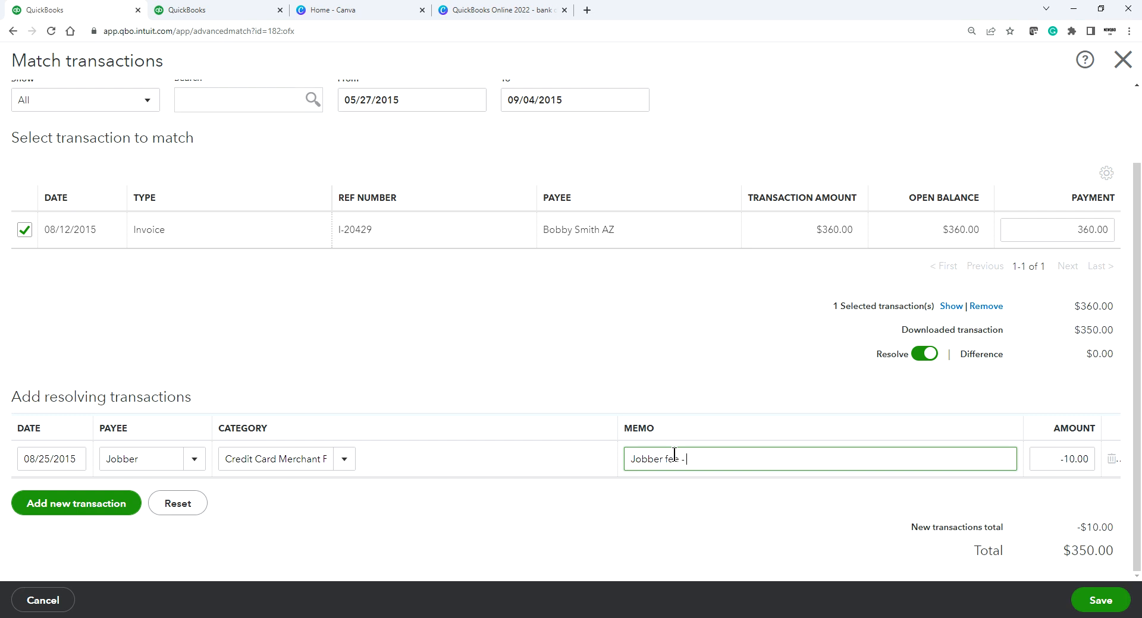
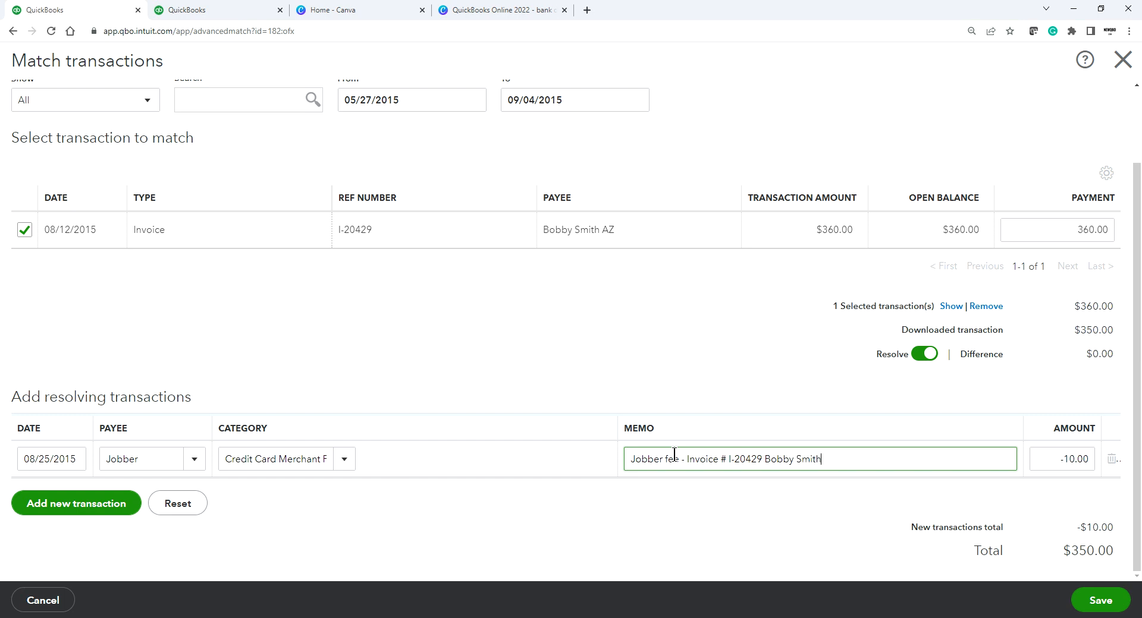
left_click(1101, 601)
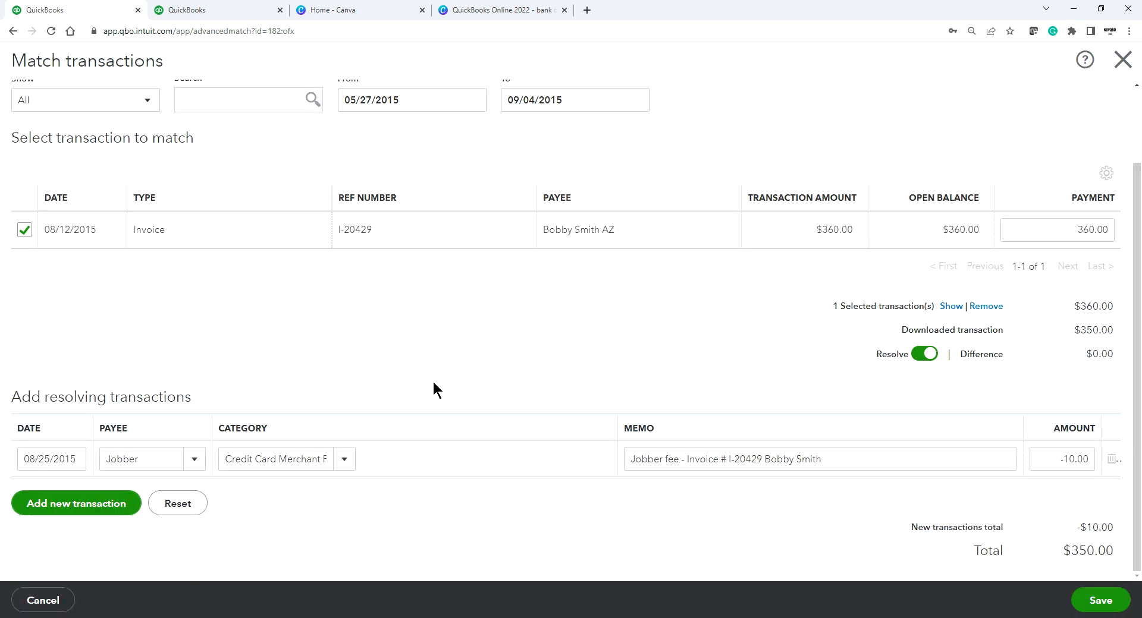
Step: Back out of the closing-date warning, review, then save again and confirm past the closing date
left_click(433, 384)
scroll(488, 217, "up", 2)
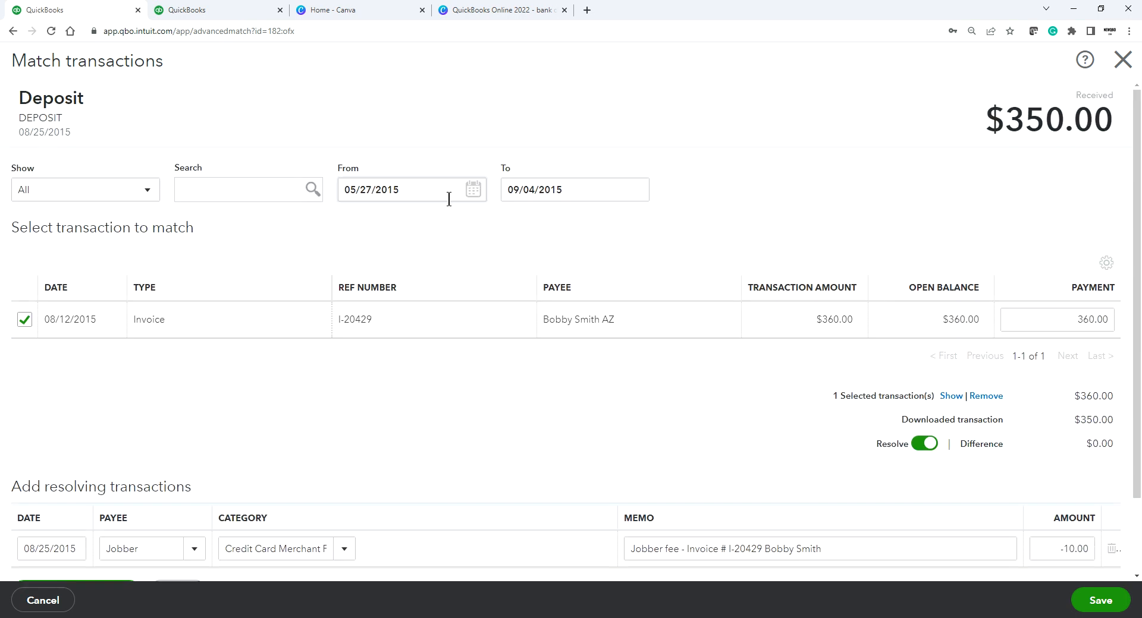
scroll(236, 235, "down", 2)
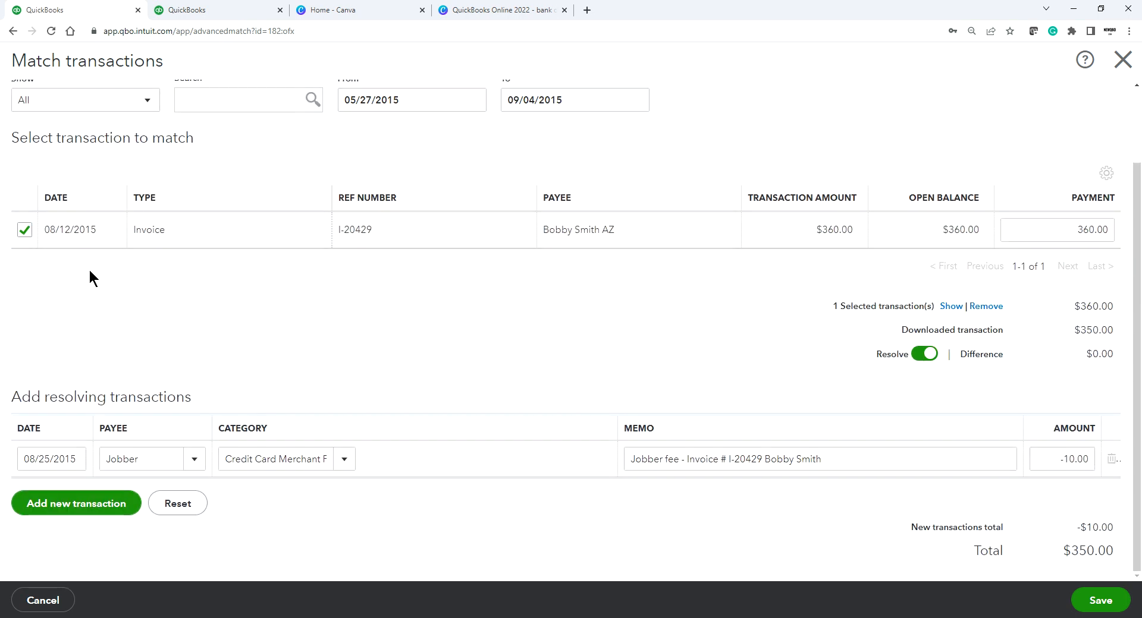
scroll(176, 235, "up", 1)
scroll(176, 235, "up", 2)
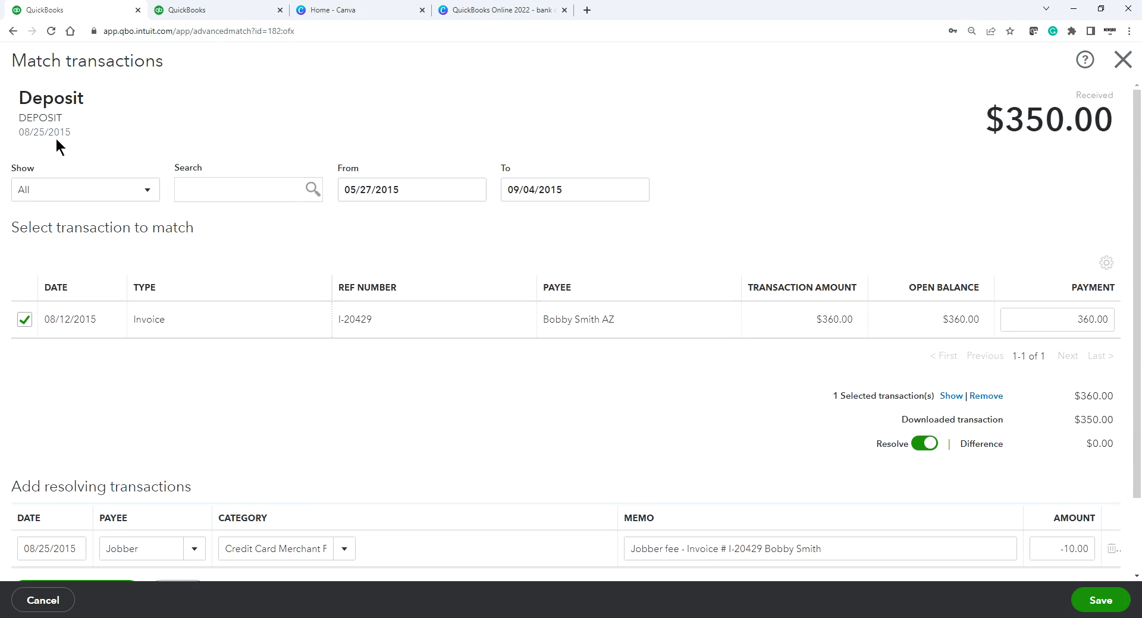
scroll(425, 496, "down", 1)
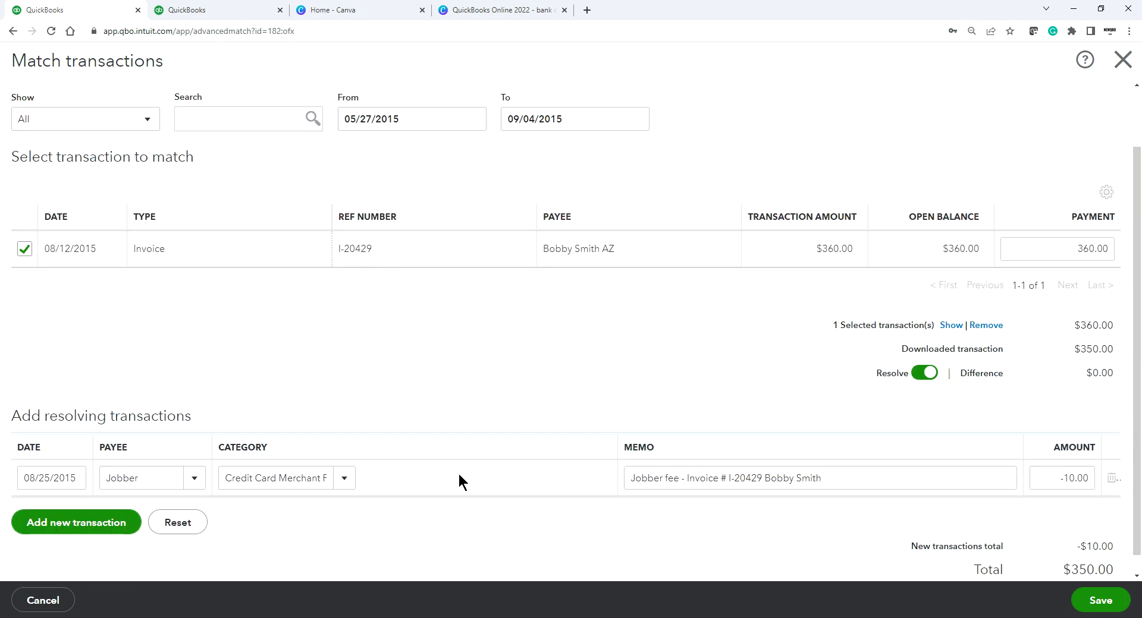
scroll(461, 482, "down", 1)
left_click(1100, 601)
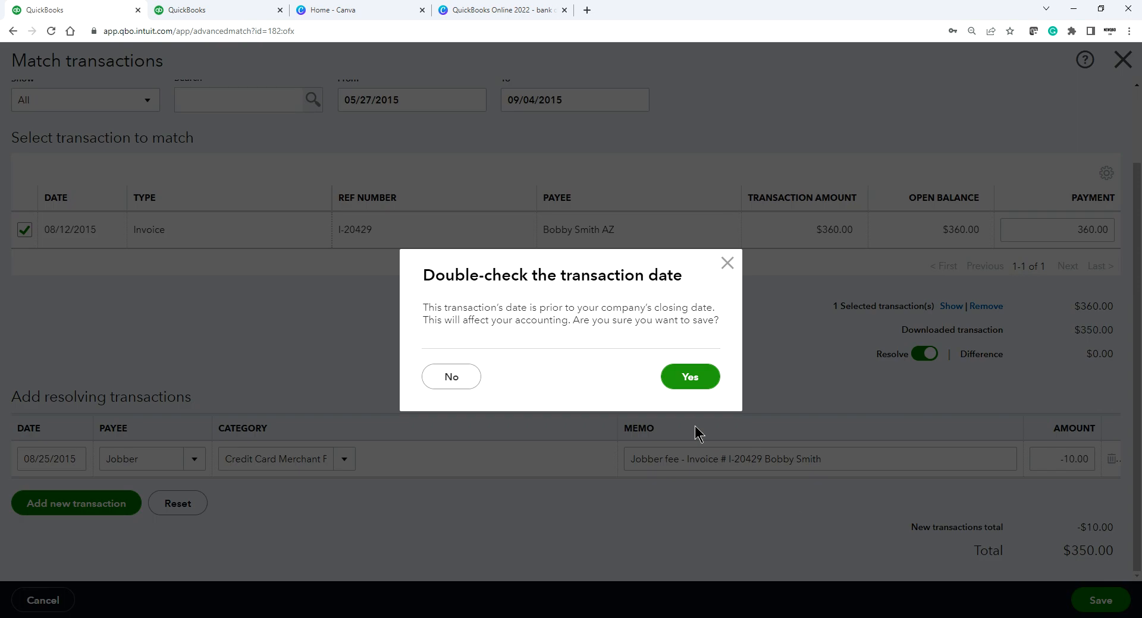
left_click(688, 374)
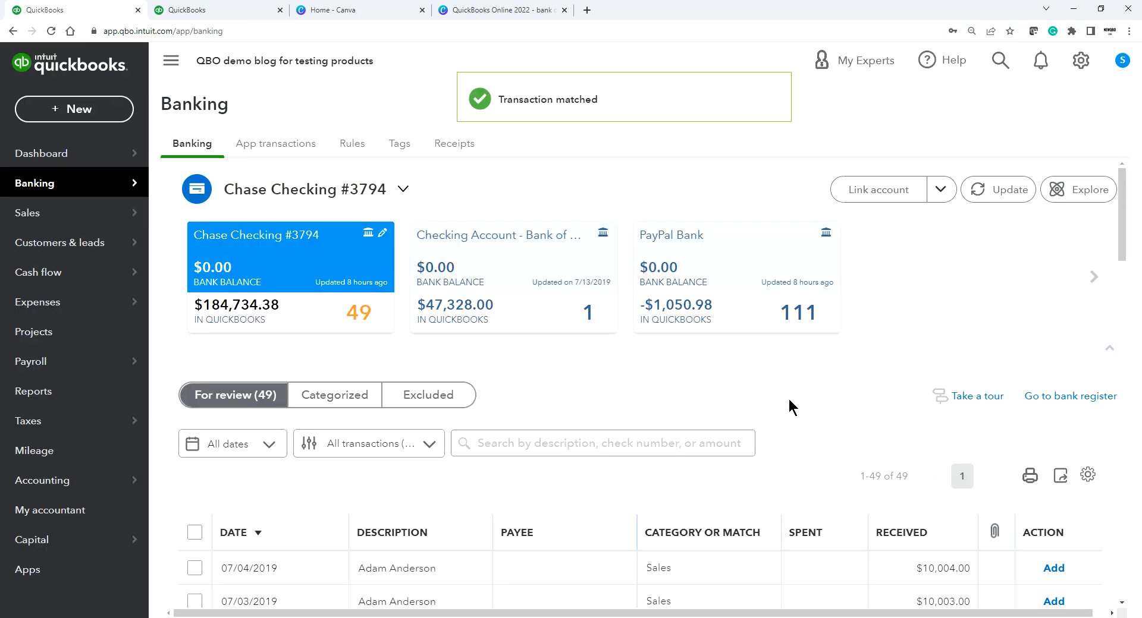
Step: Glance at the Canva design, then return to the 49-transaction Banking For review list
scroll(791, 407, "down", 5)
scroll(790, 405, "down", 2)
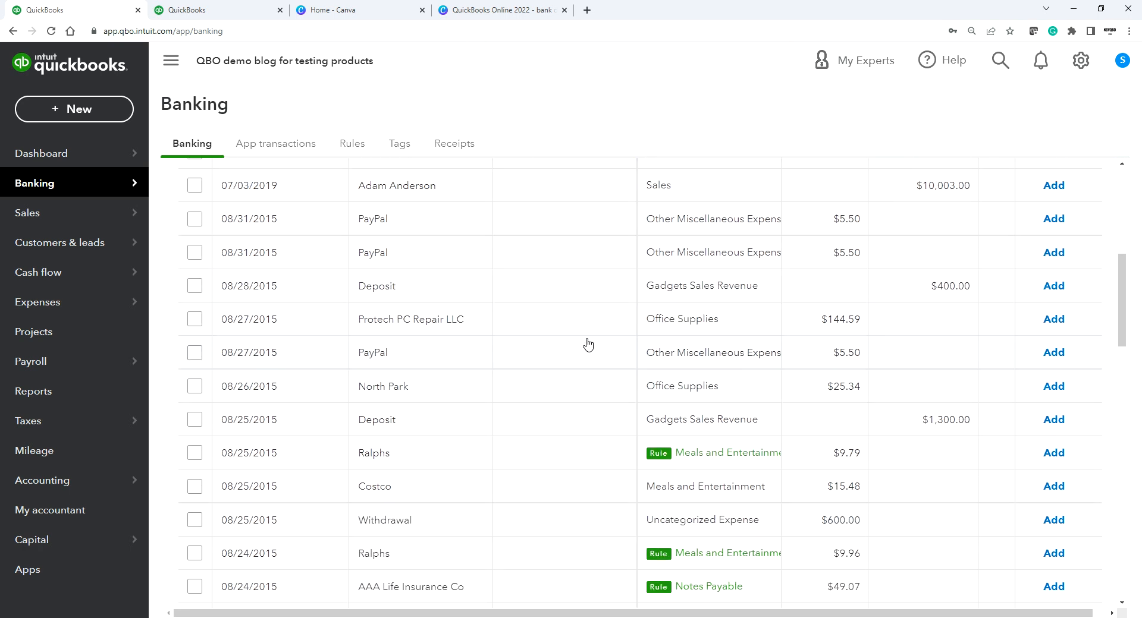
left_click(483, 10)
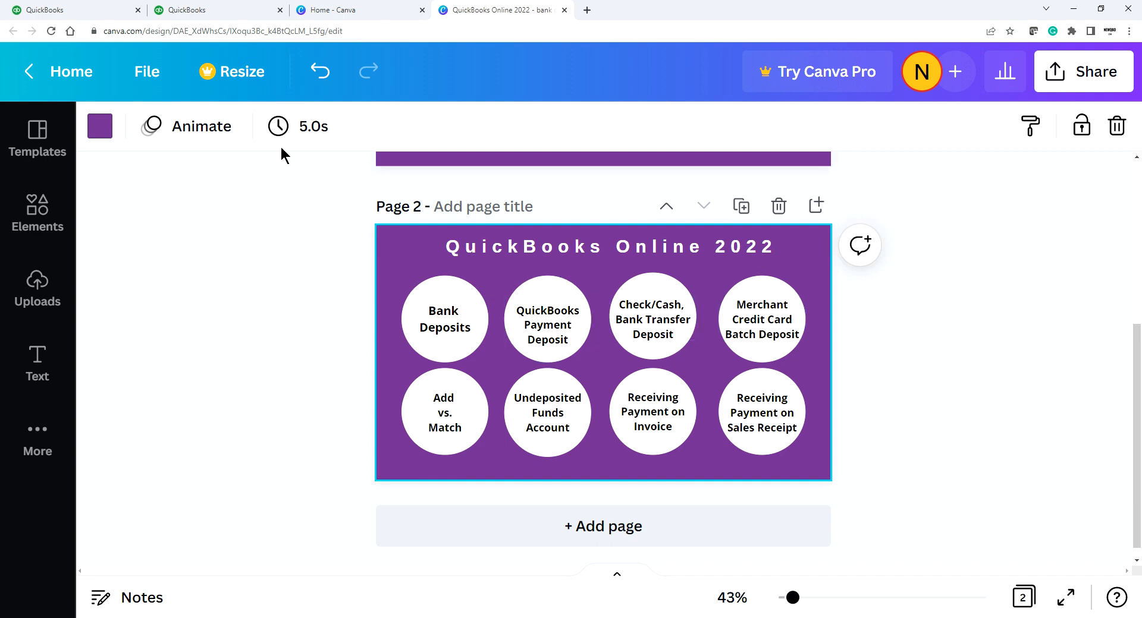
left_click(71, 9)
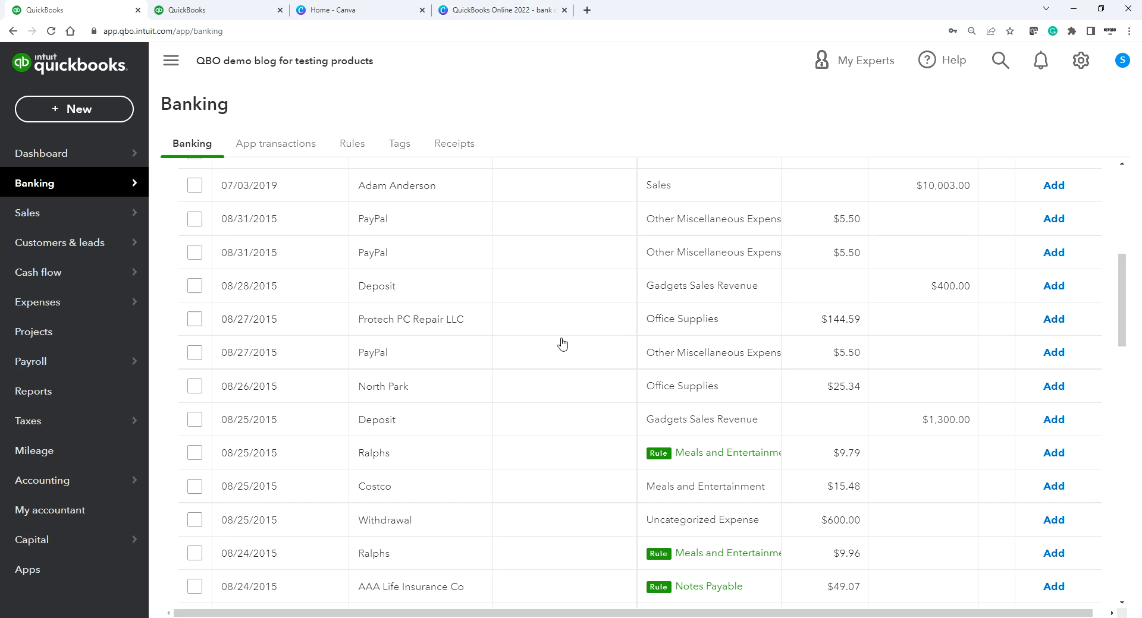
scroll(563, 353, "down", 2)
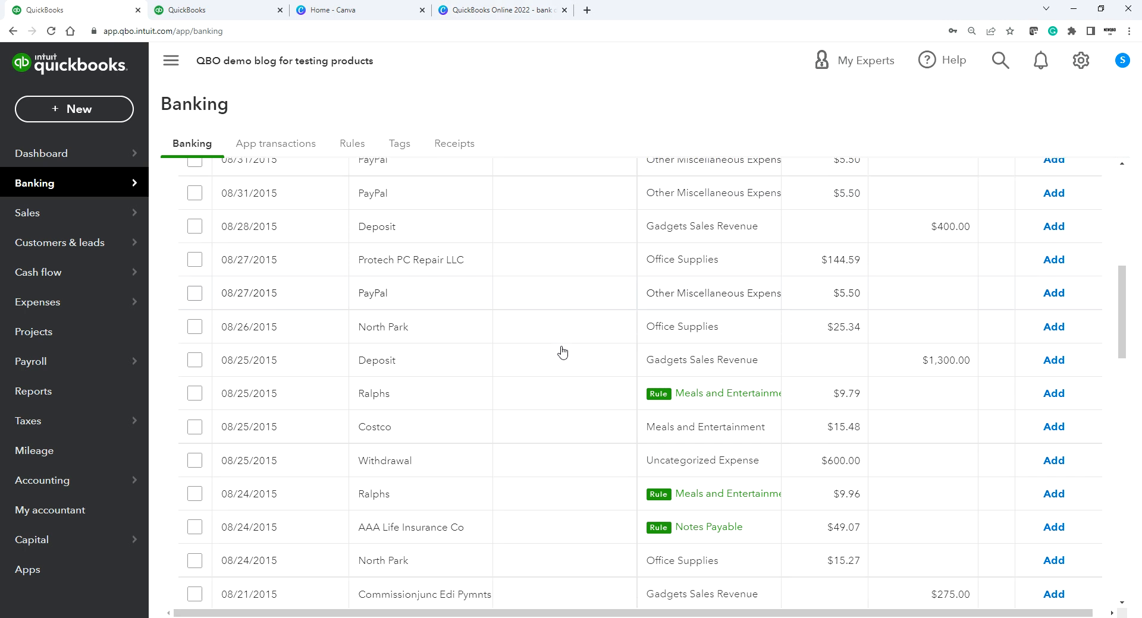
scroll(562, 353, "up", 2)
scroll(562, 353, "up", 4)
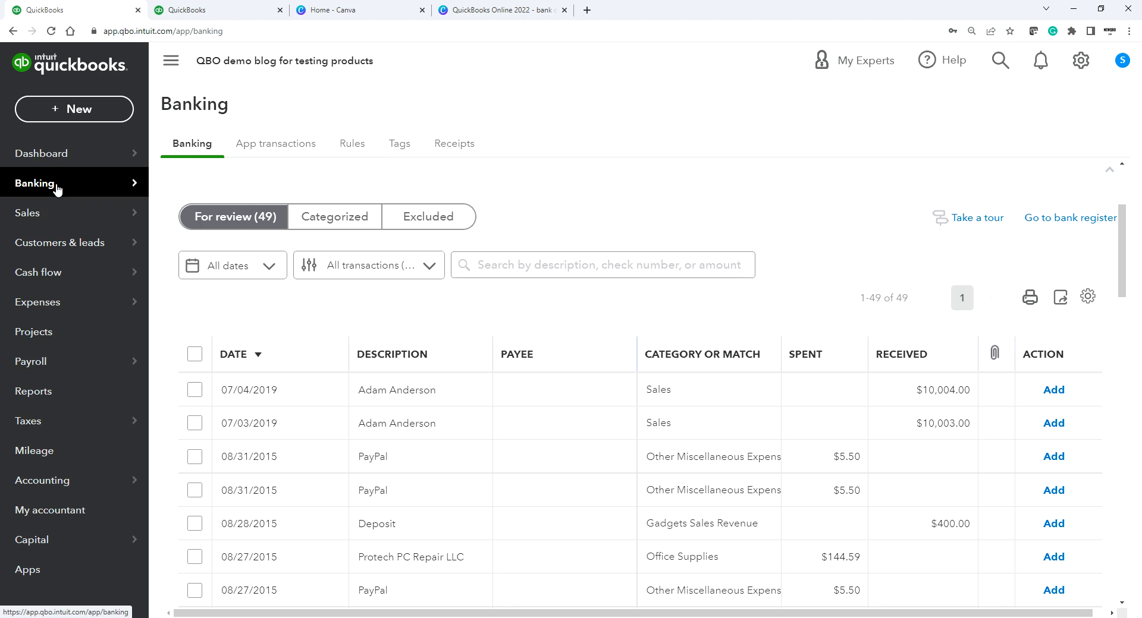
Step: Open Invoice I-20361 from the Sales invoices list and start receiving payment on it
mouse_move(40, 217)
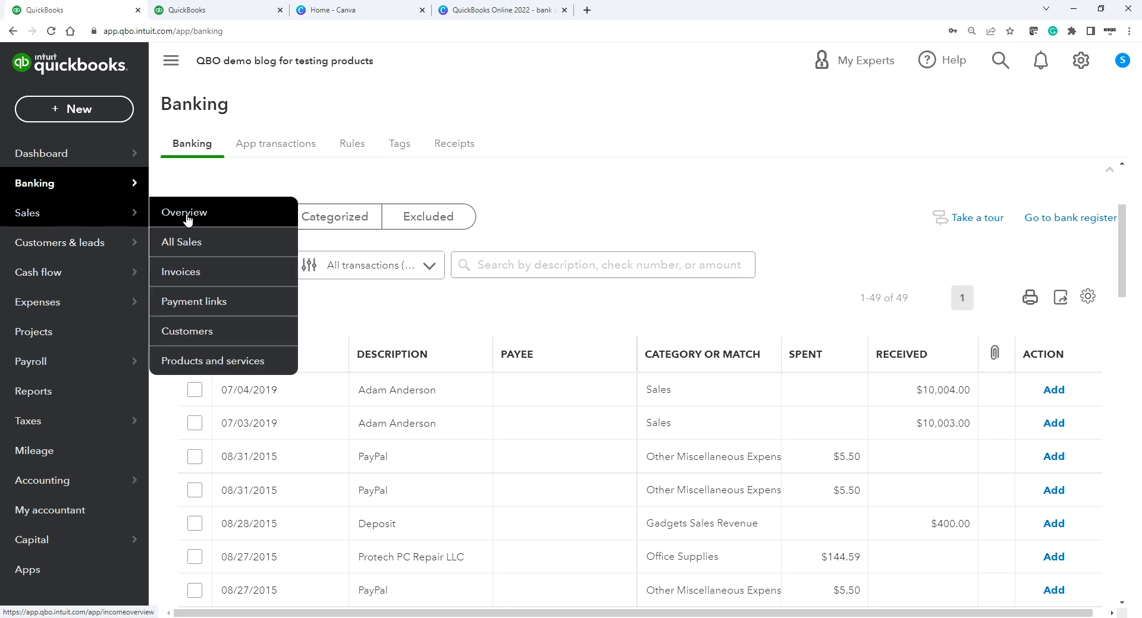
left_click(179, 271)
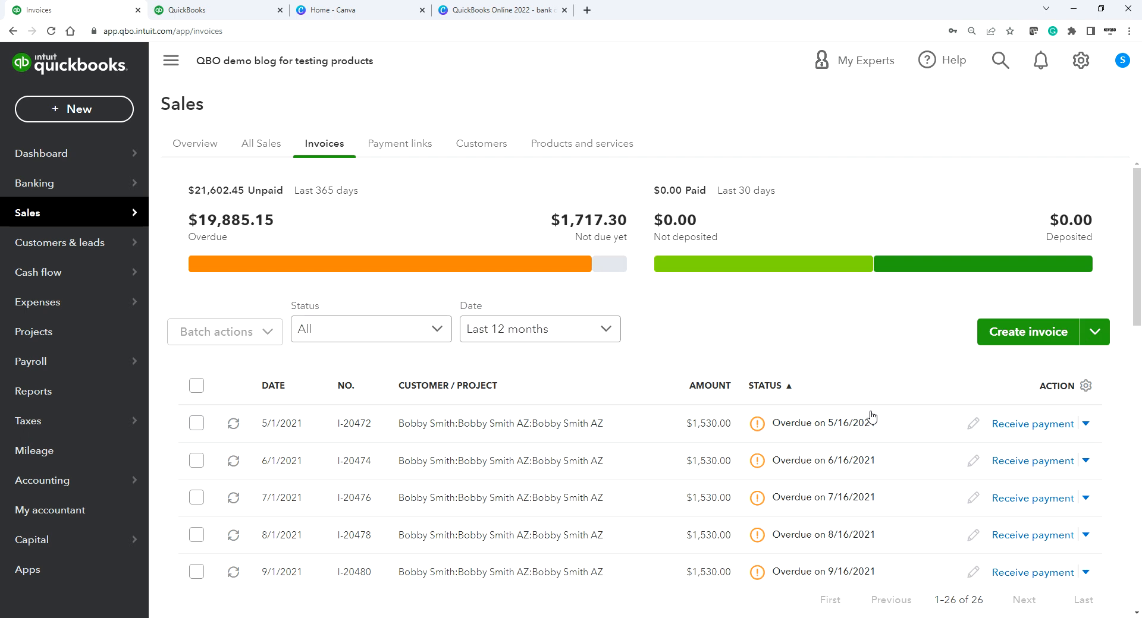
scroll(874, 428, "down", 8)
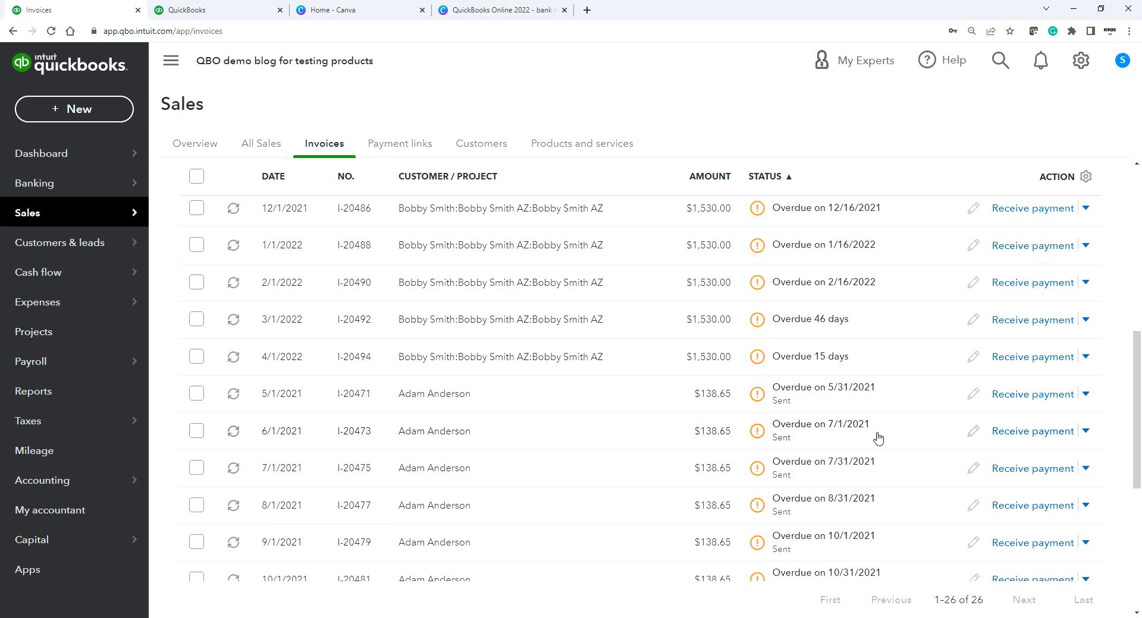
scroll(878, 439, "down", 3)
scroll(878, 438, "up", 3)
left_click(1023, 358)
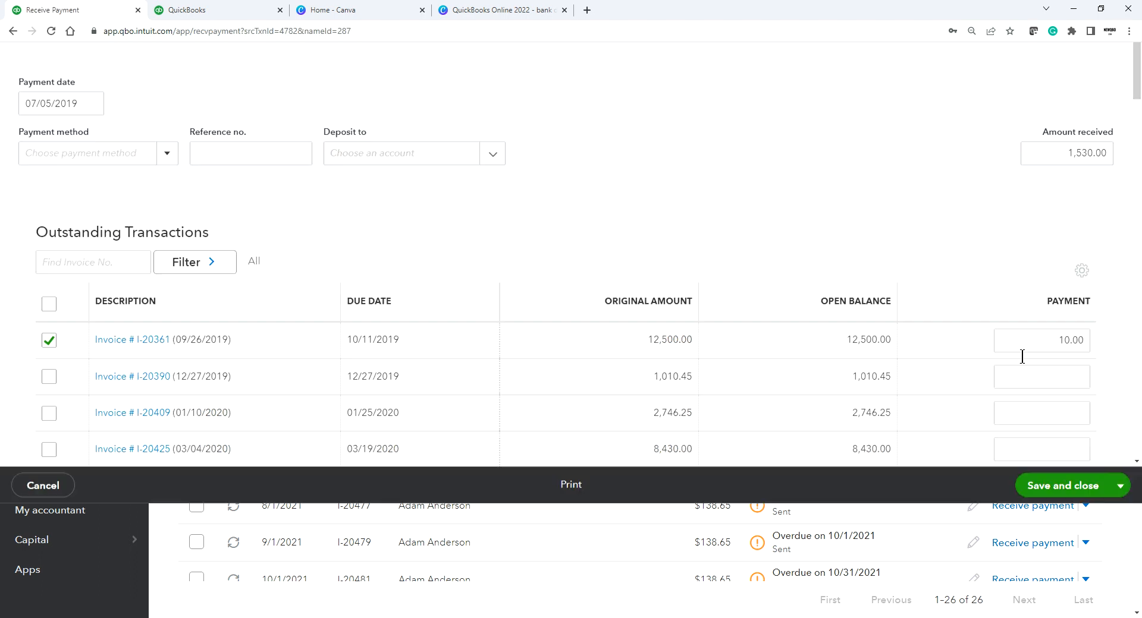
scroll(696, 314, "down", 2)
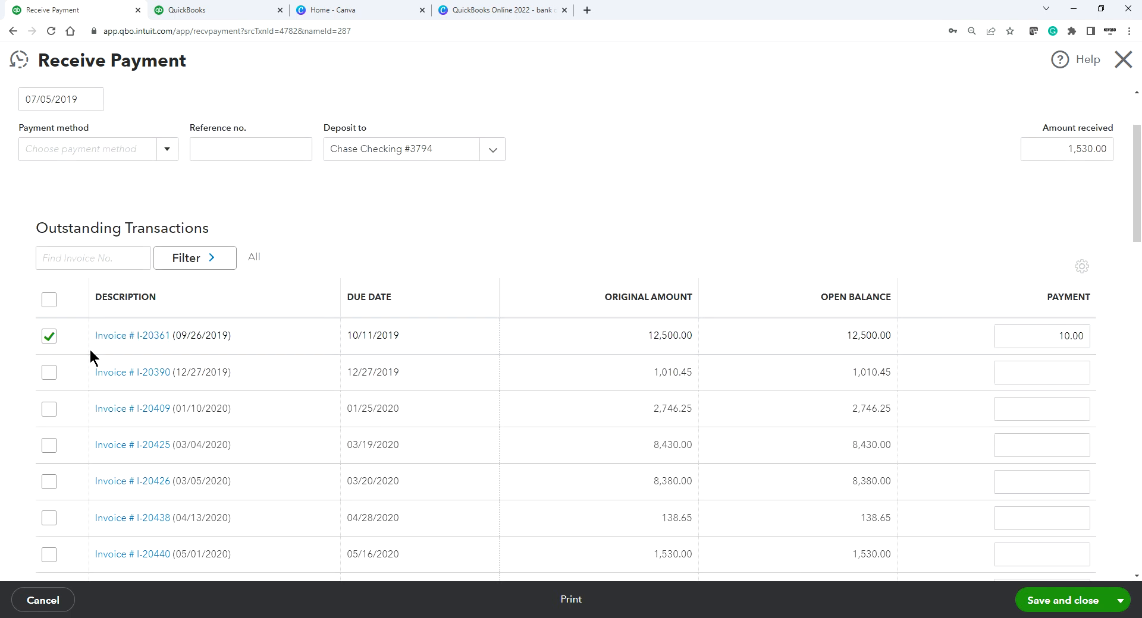
scroll(721, 304, "up", 2)
scroll(642, 310, "down", 2)
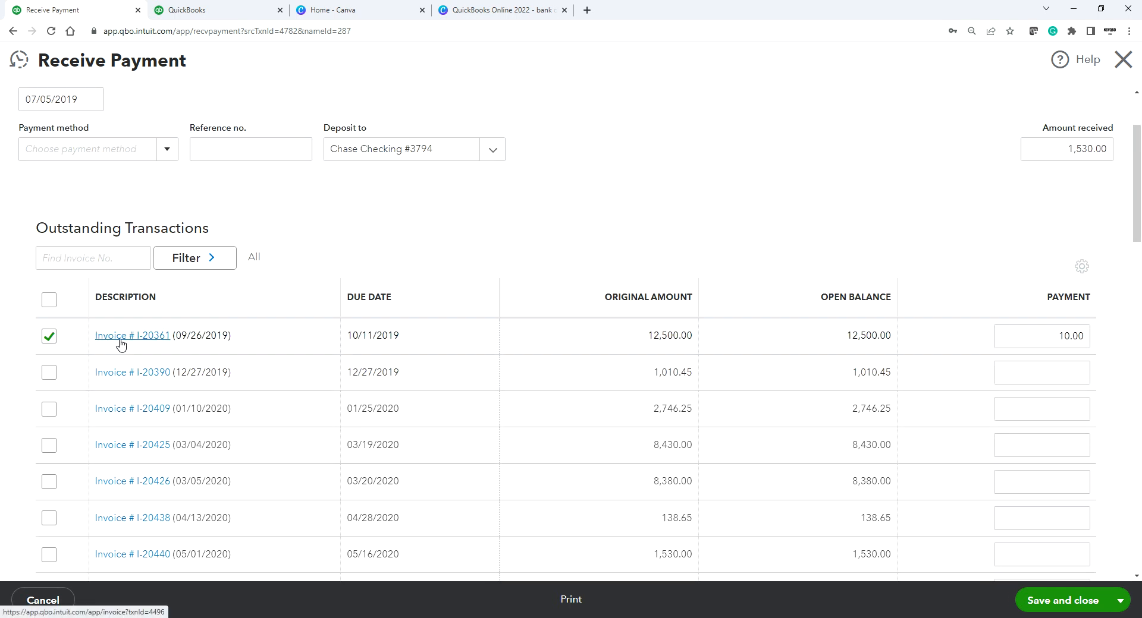
left_click(117, 345)
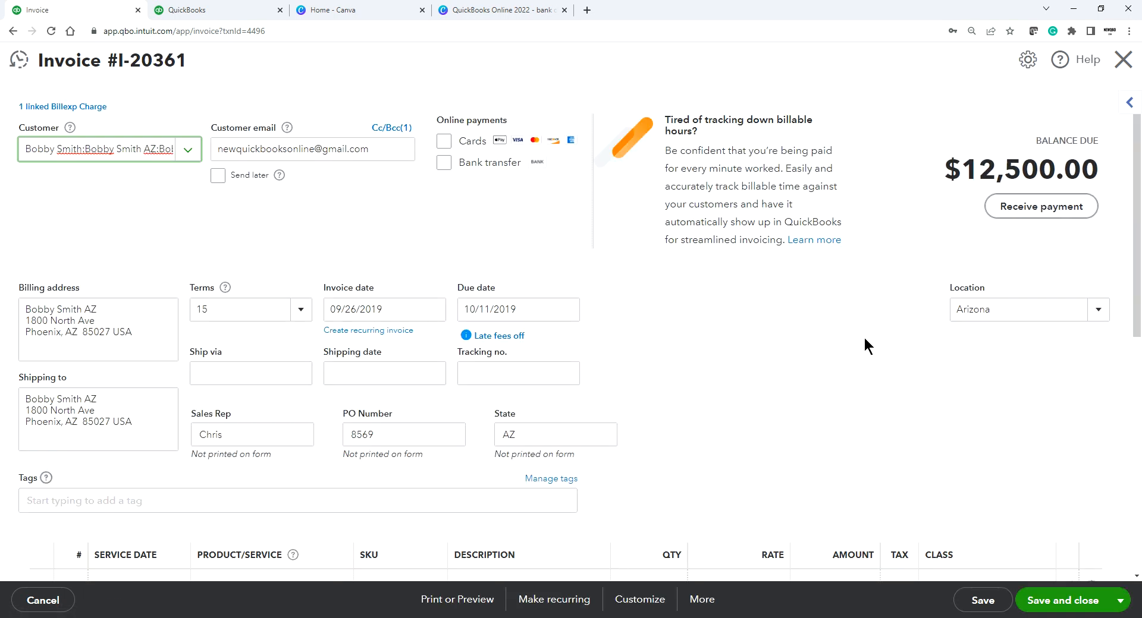
left_click(1035, 213)
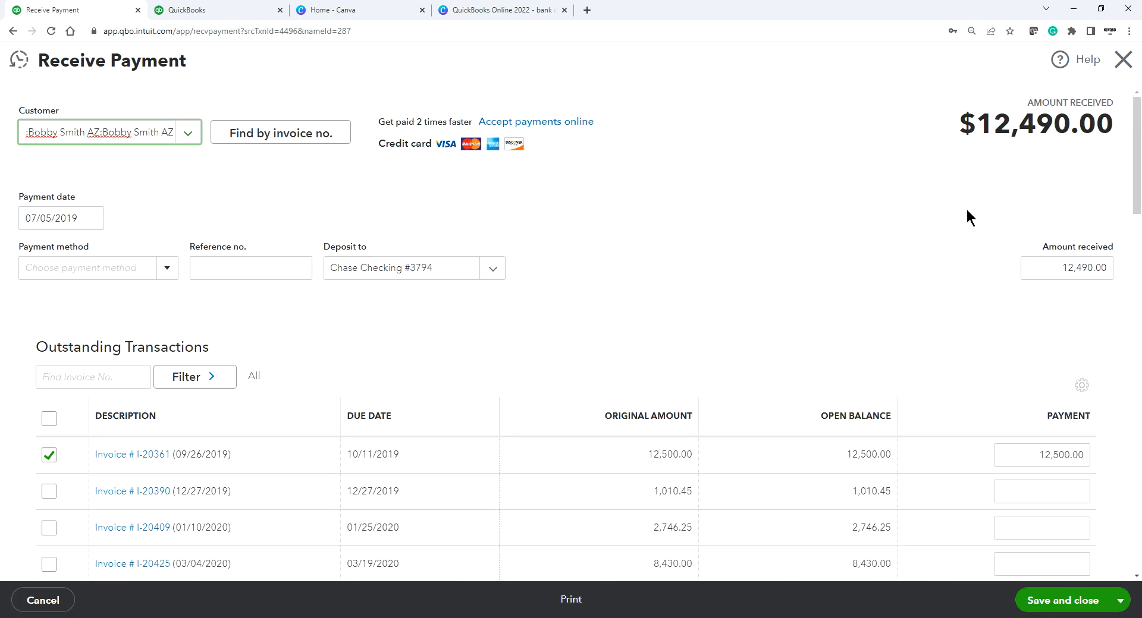
Step: Set the payment method to Cash and the deposit account to Cash on hand
left_click(91, 269)
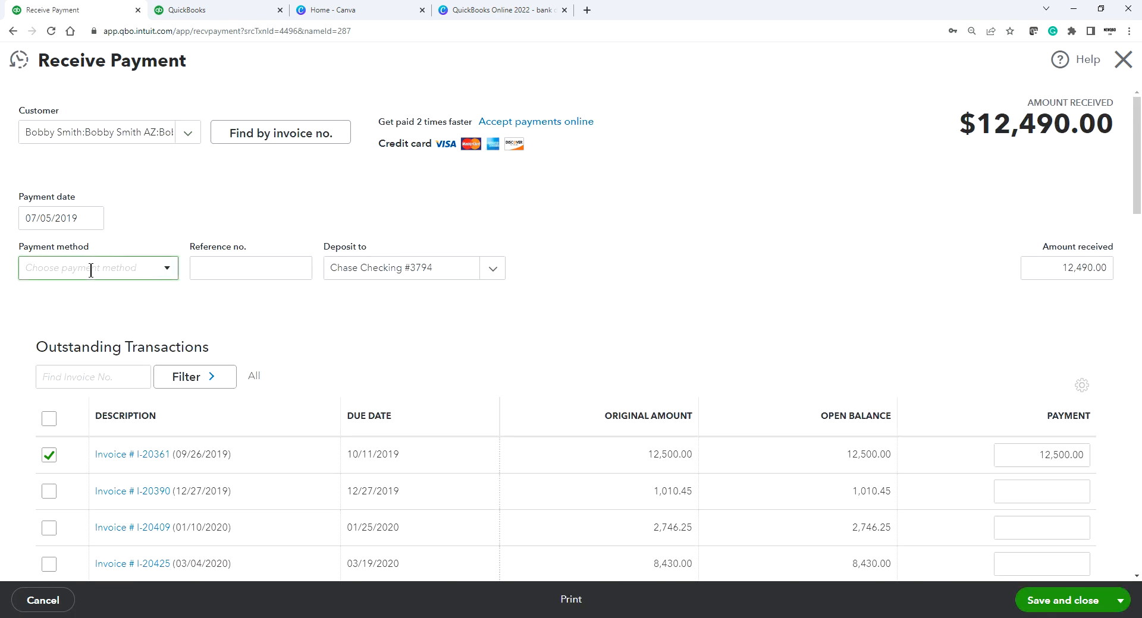
type("Cash")
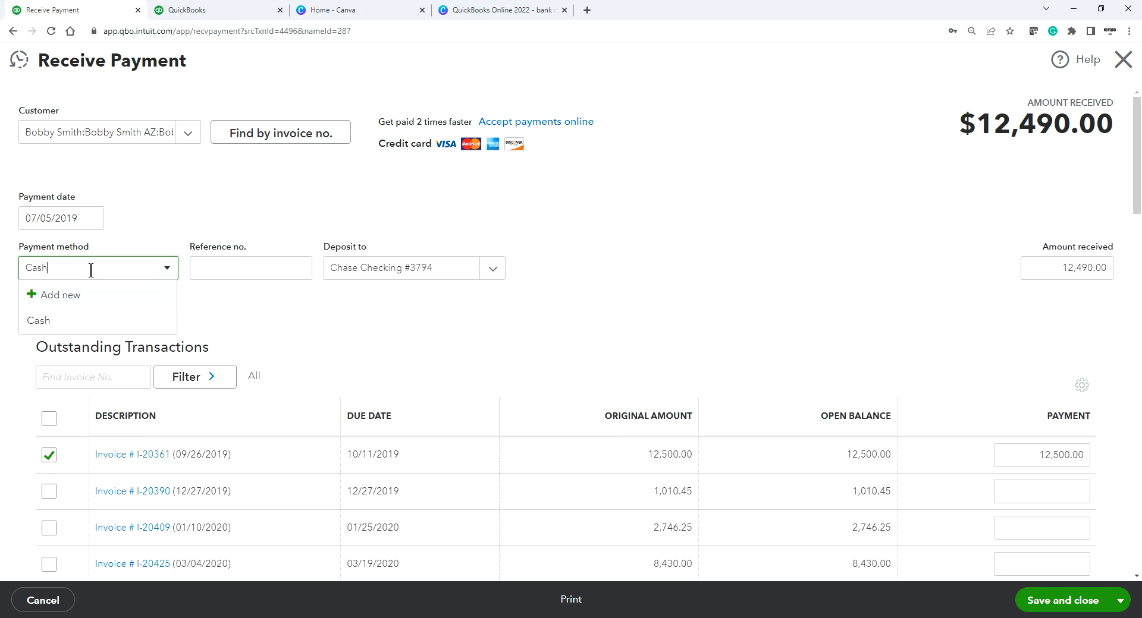
left_click(38, 321)
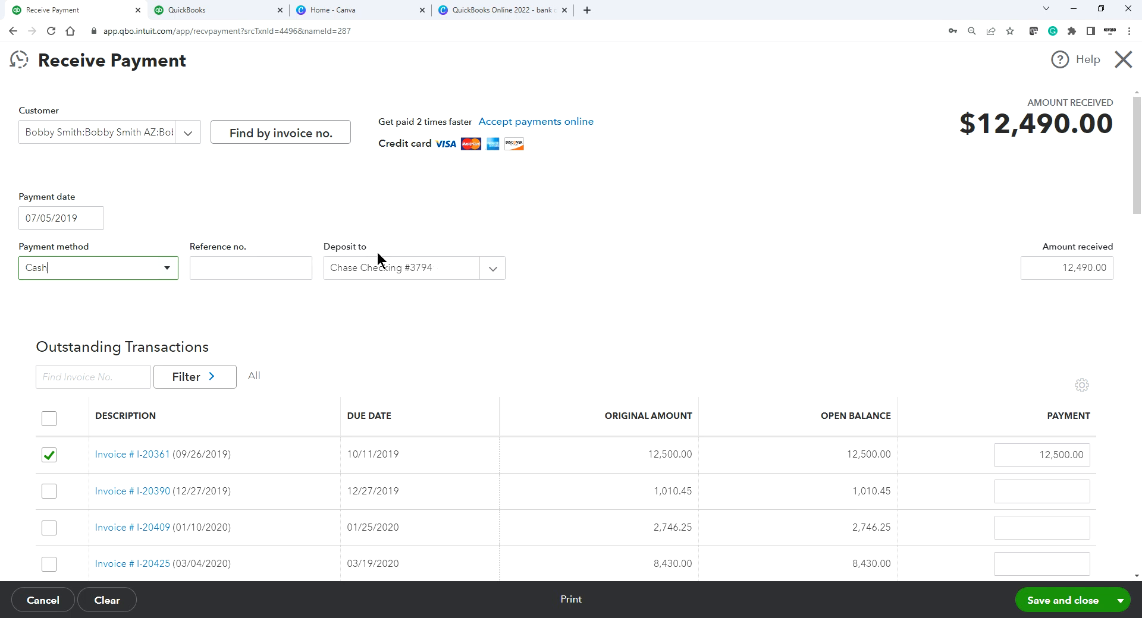
left_click(493, 271)
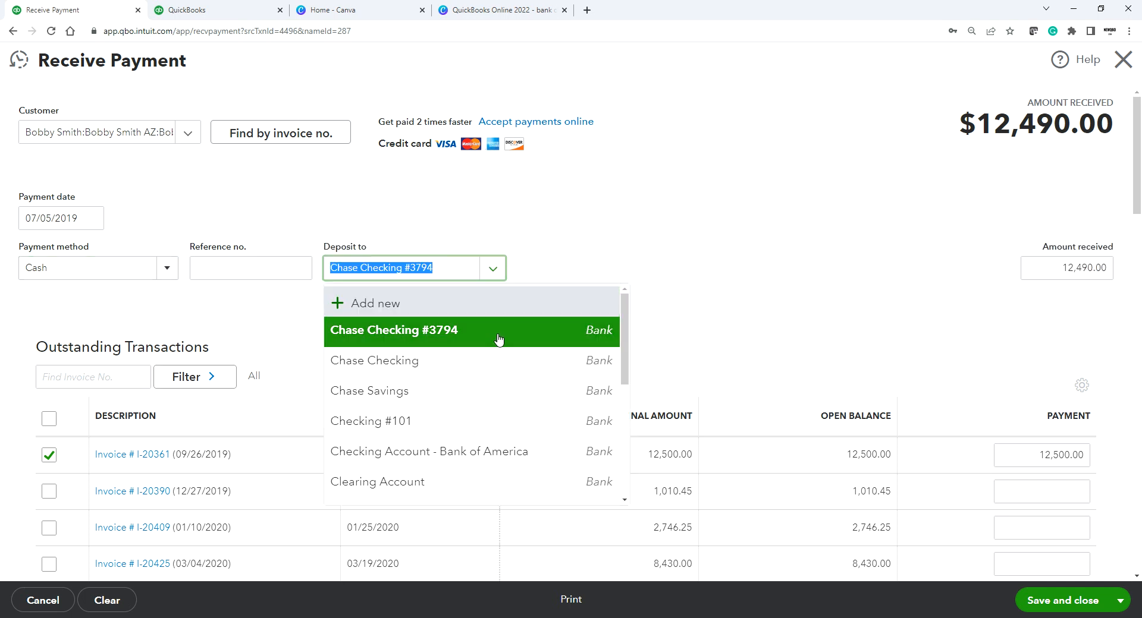
scroll(498, 339, "down", 2)
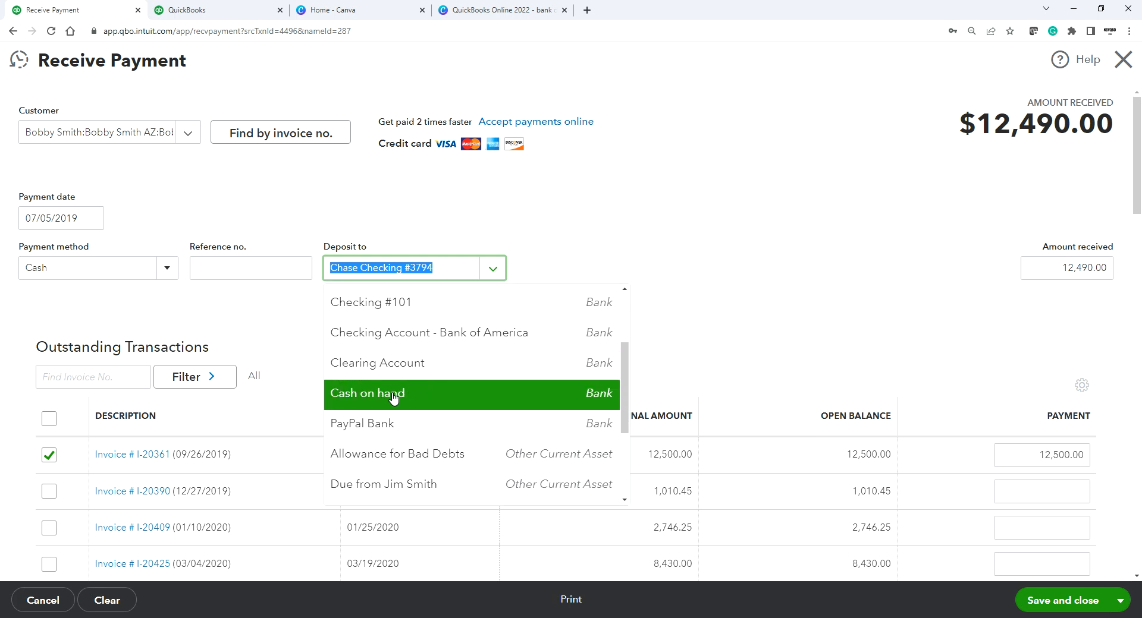
left_click(391, 399)
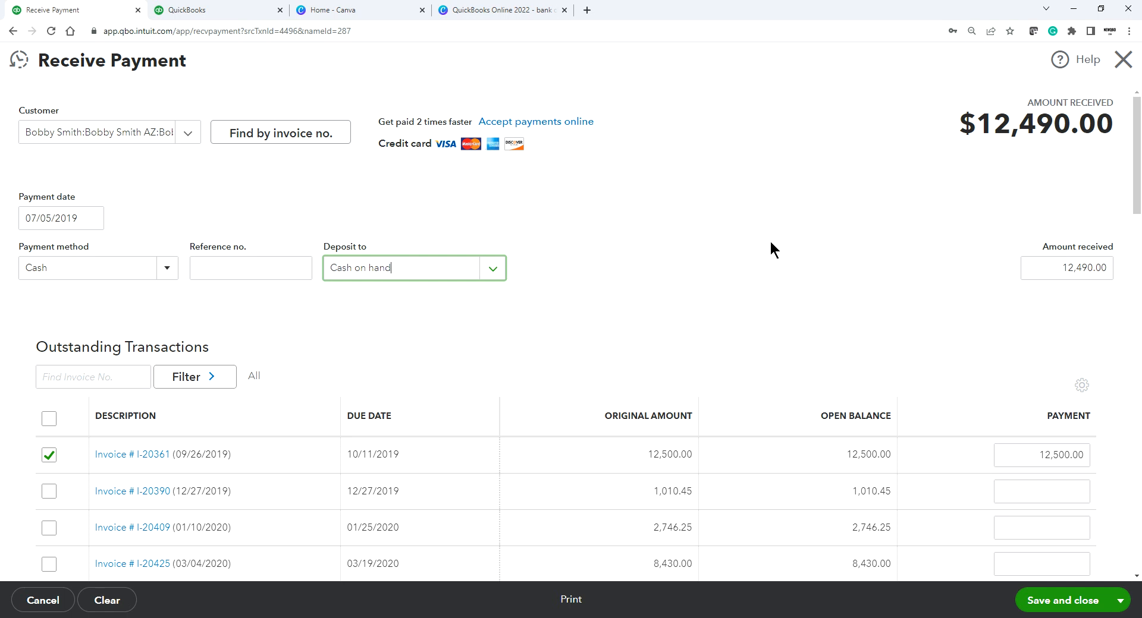
scroll(770, 240, "down", 2)
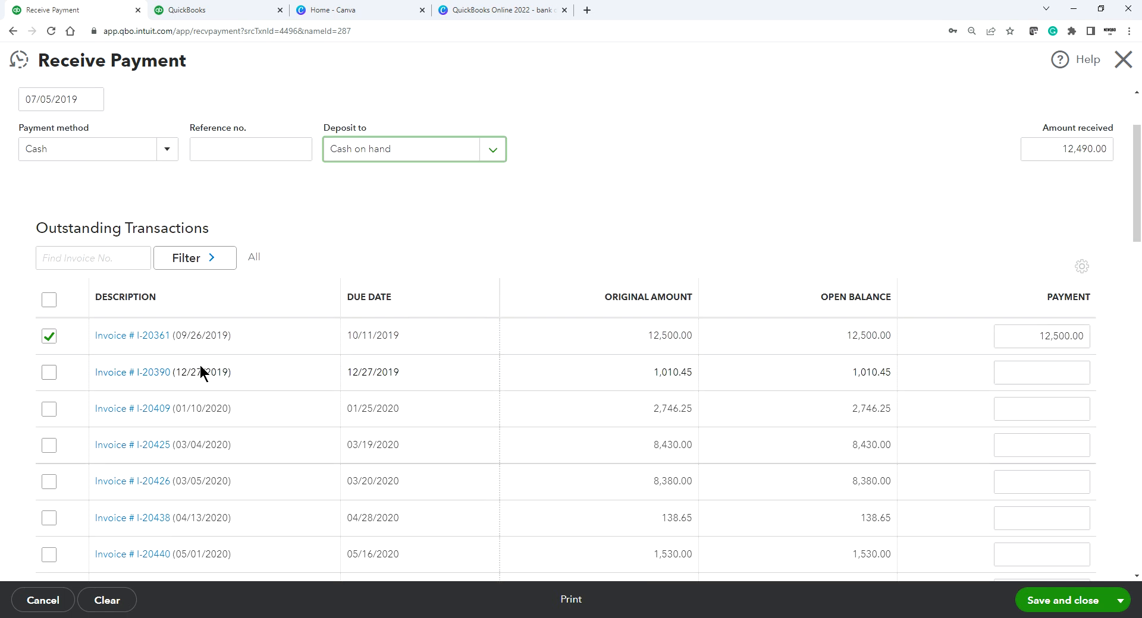
scroll(117, 344, "down", 3)
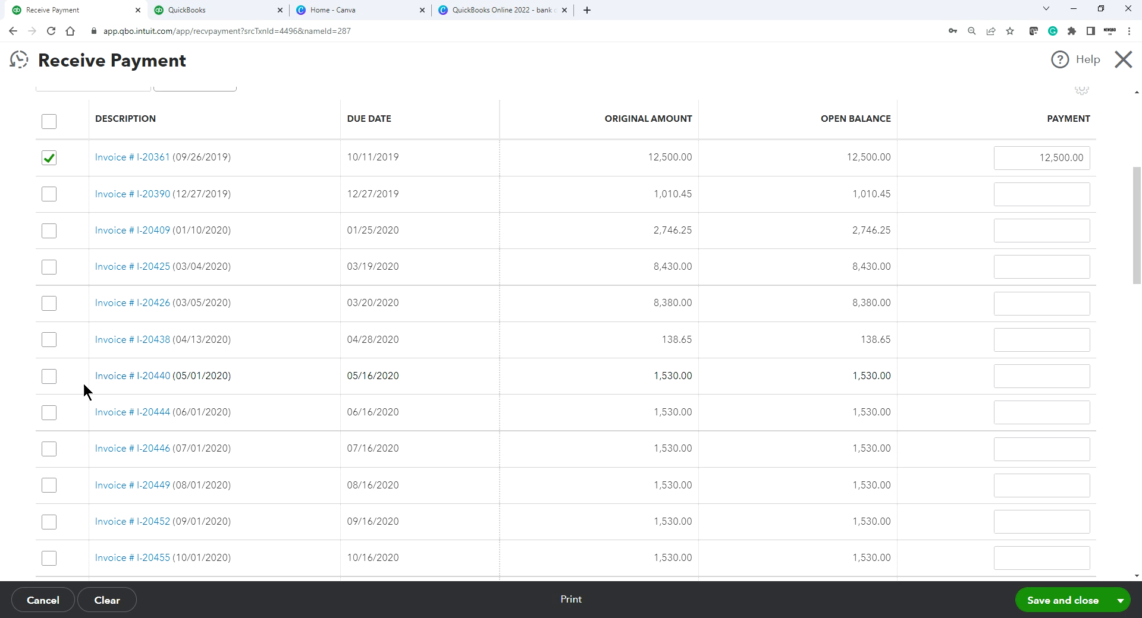
Step: Apply the payment to invoice I-20444 instead of I-20361, keep Cash on hand, and save
left_click(47, 156)
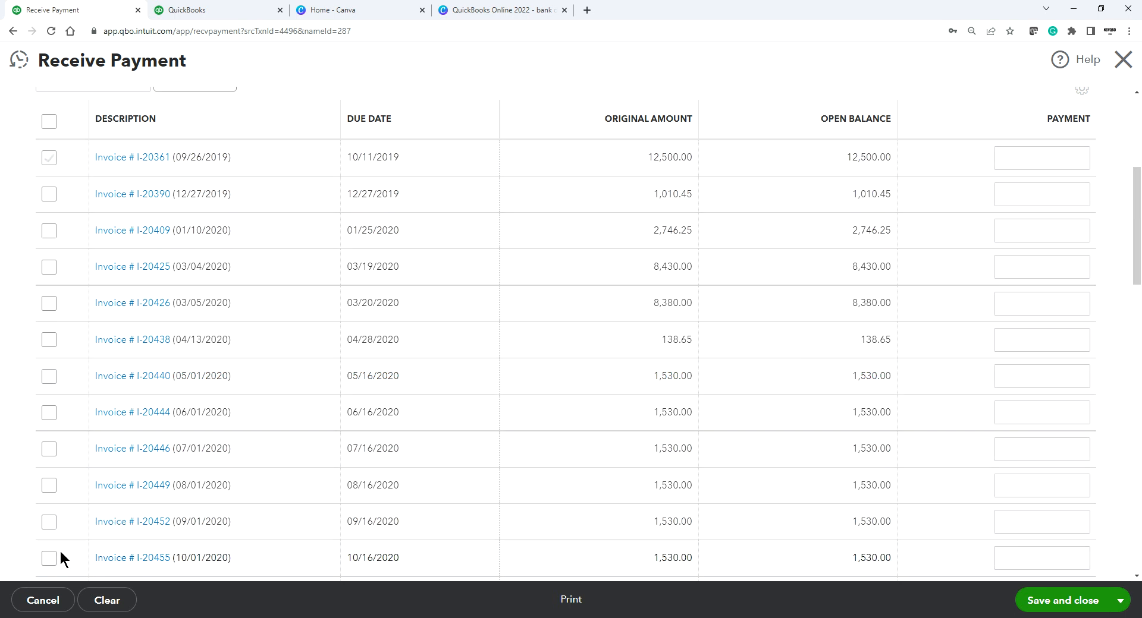
left_click(48, 413)
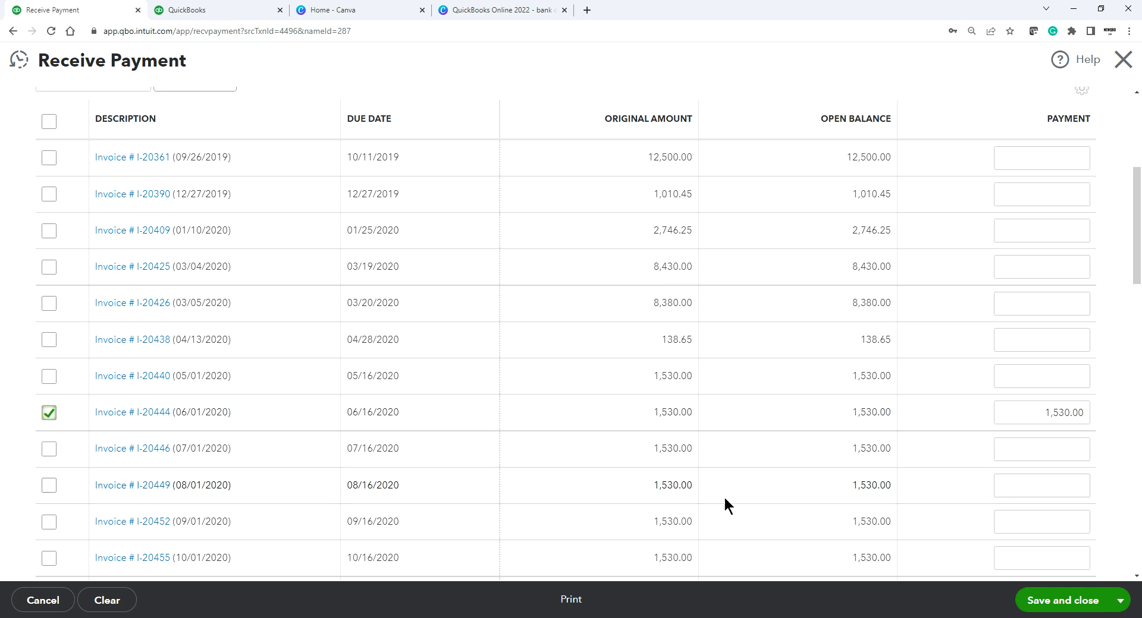
scroll(959, 491, "down", 4)
scroll(961, 490, "up", 5)
scroll(961, 490, "down", 1)
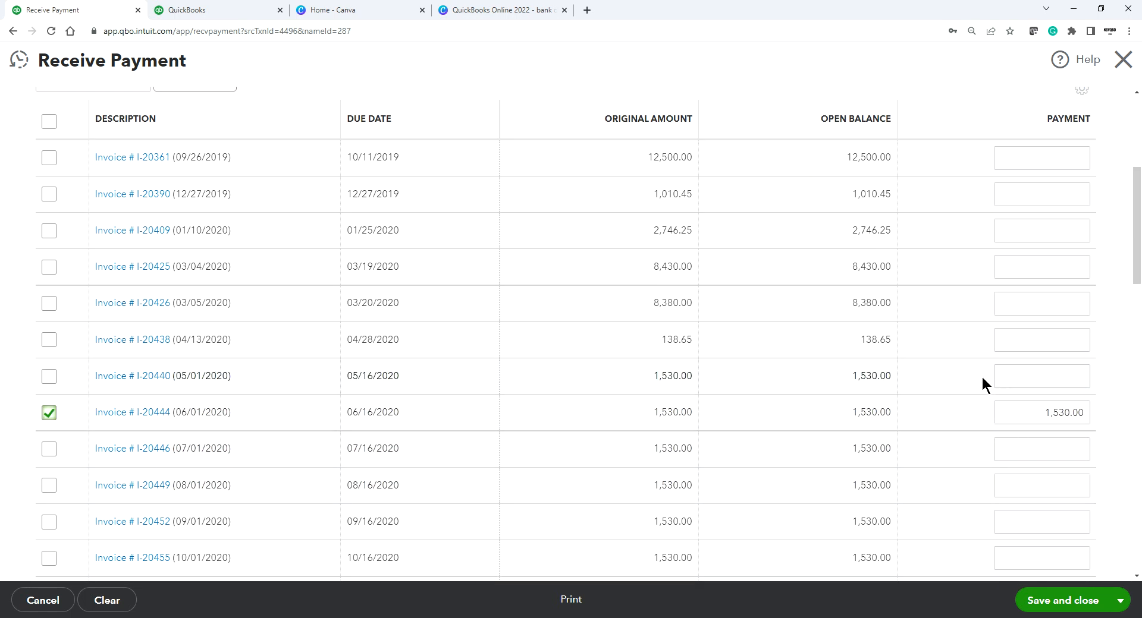
scroll(978, 372, "up", 5)
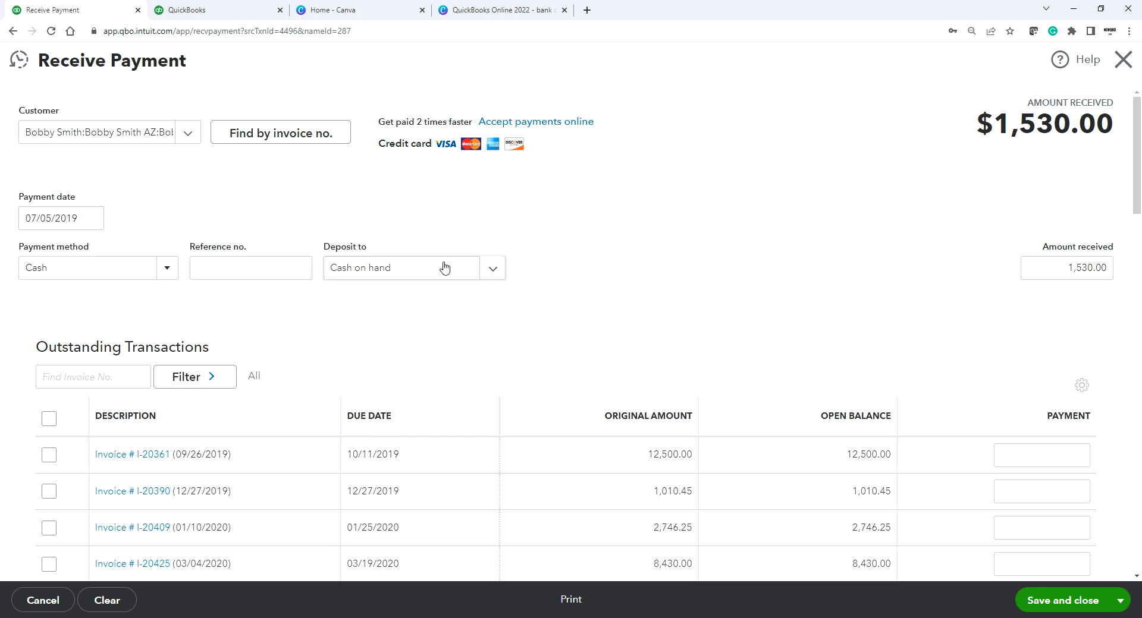
left_click(496, 273)
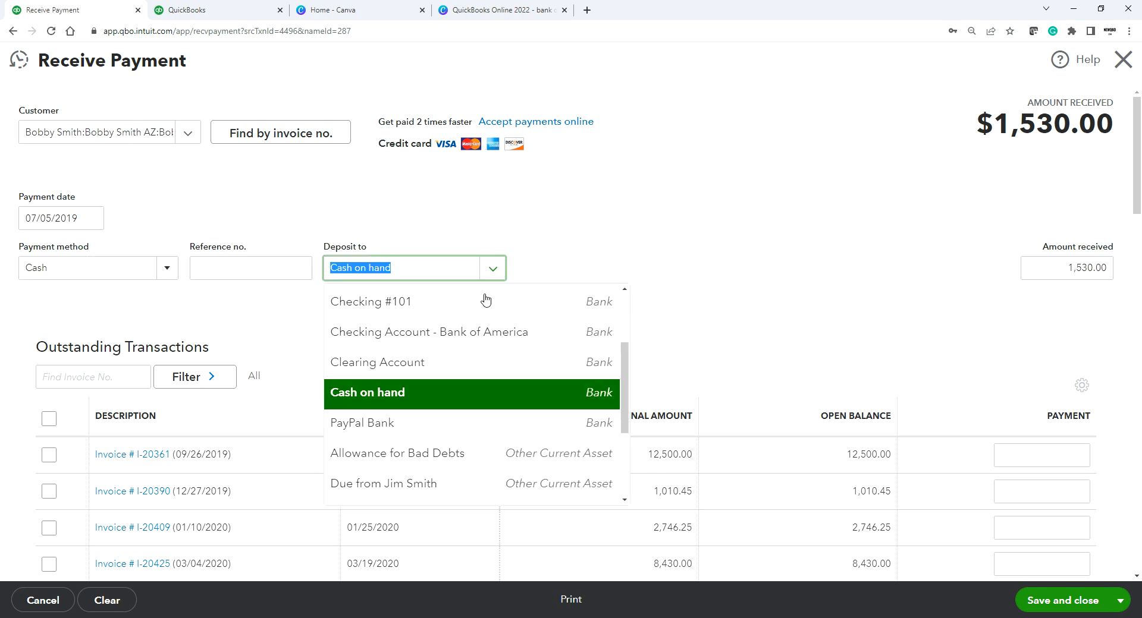
left_click(396, 392)
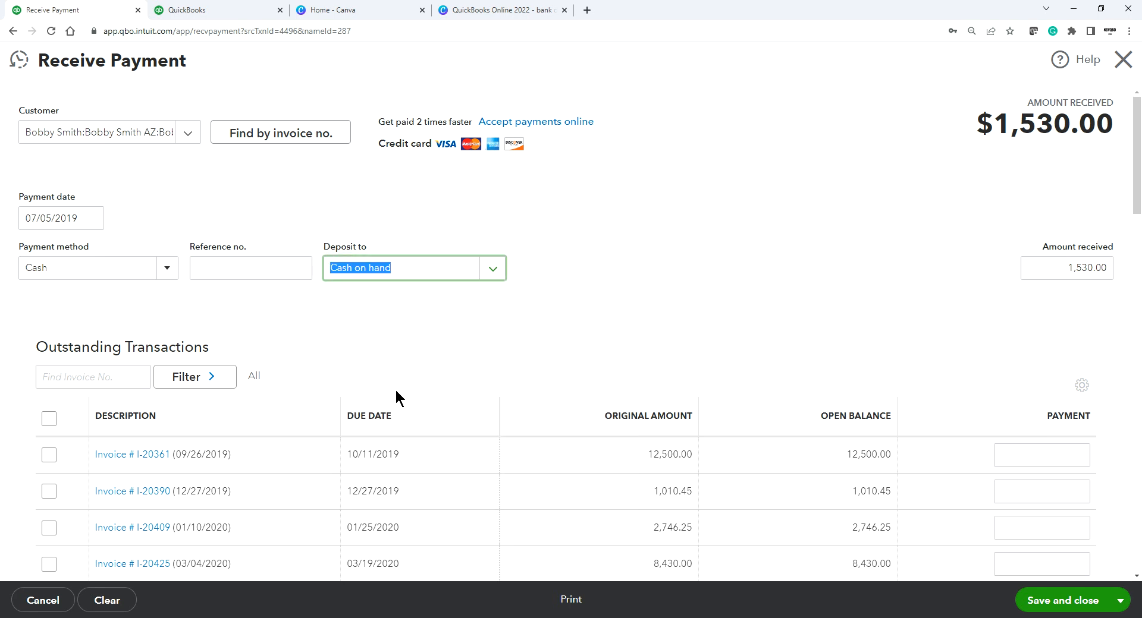
scroll(844, 295, "down", 3)
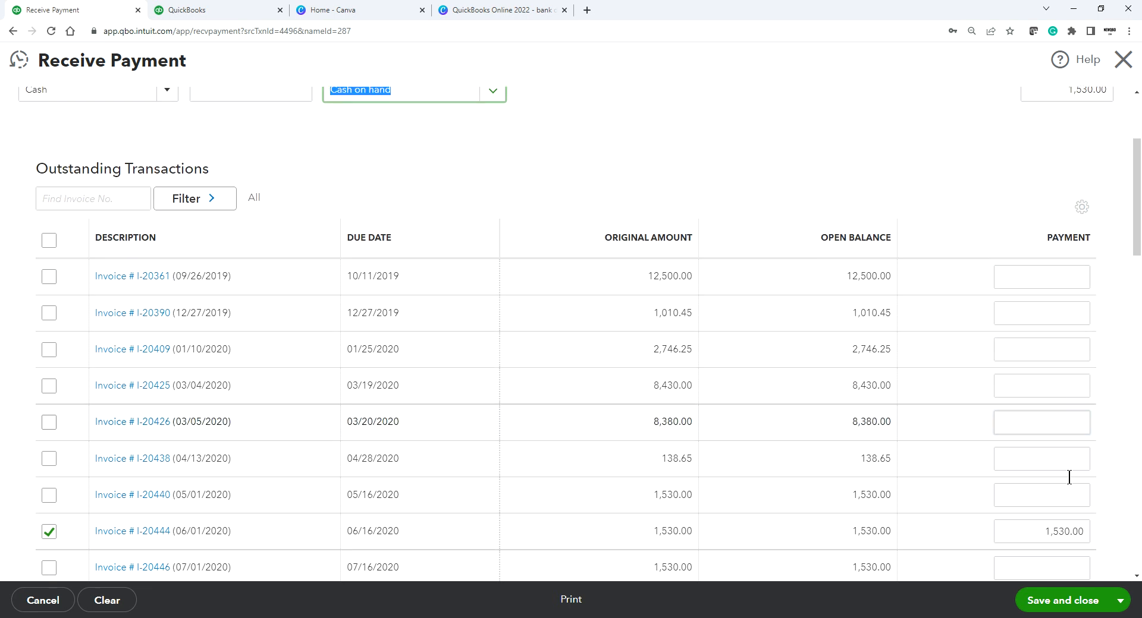
left_click(1053, 607)
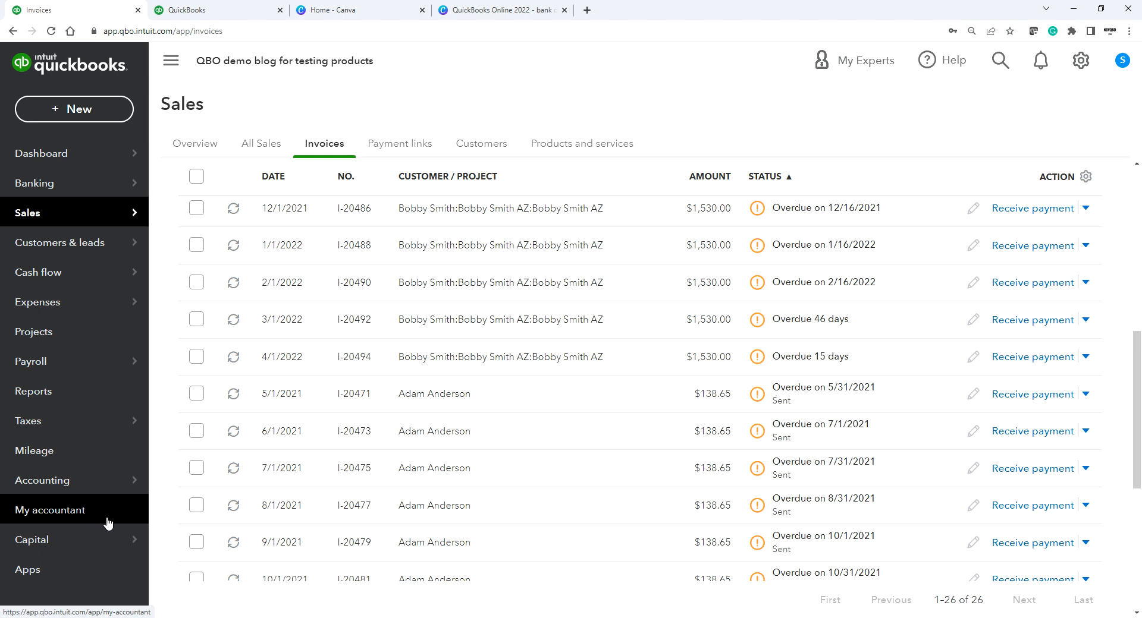
Step: Open the Cash on hand register from the Chart of accounts
mouse_move(59, 487)
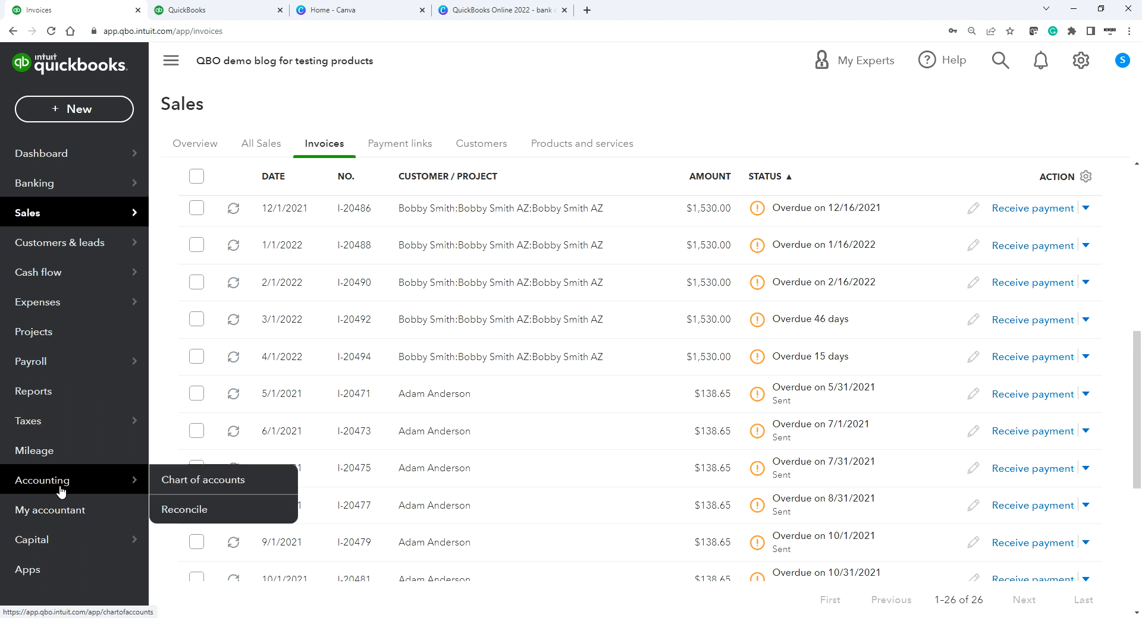
left_click(200, 483)
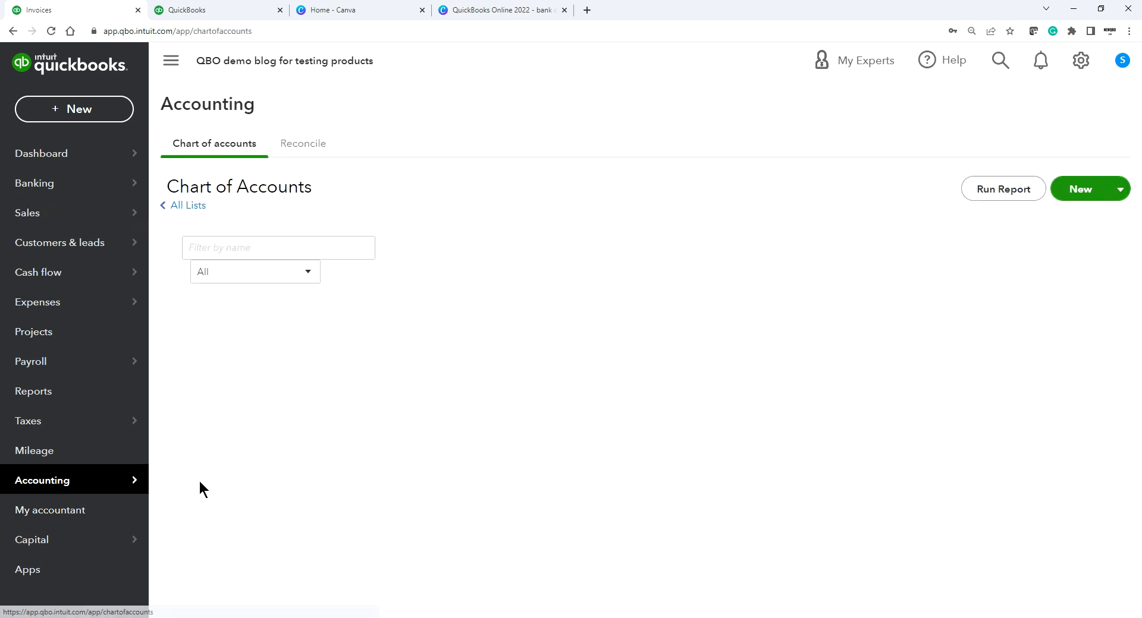
mouse_move(66, 485)
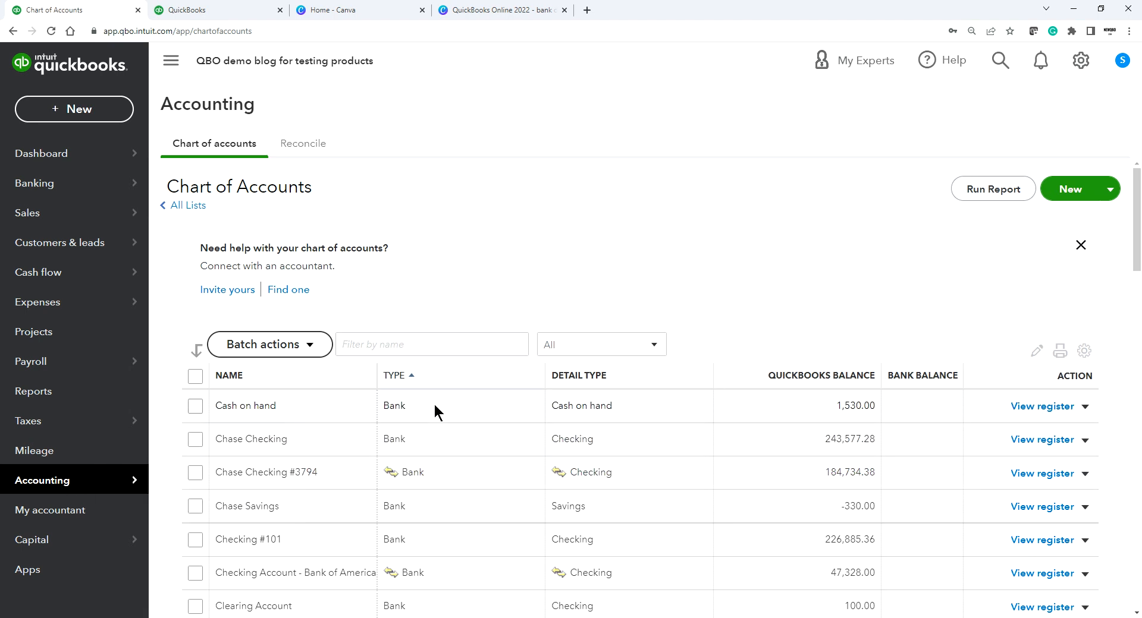
left_click(1034, 406)
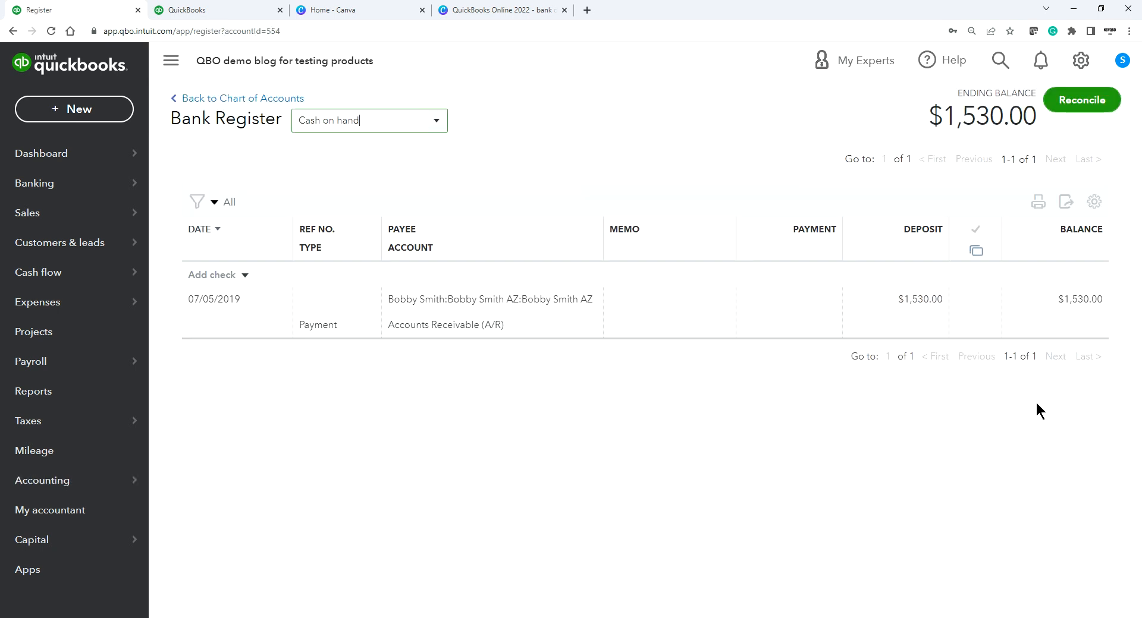
Step: Add an expense in the Cash on hand register with the vendor as payee
left_click(243, 275)
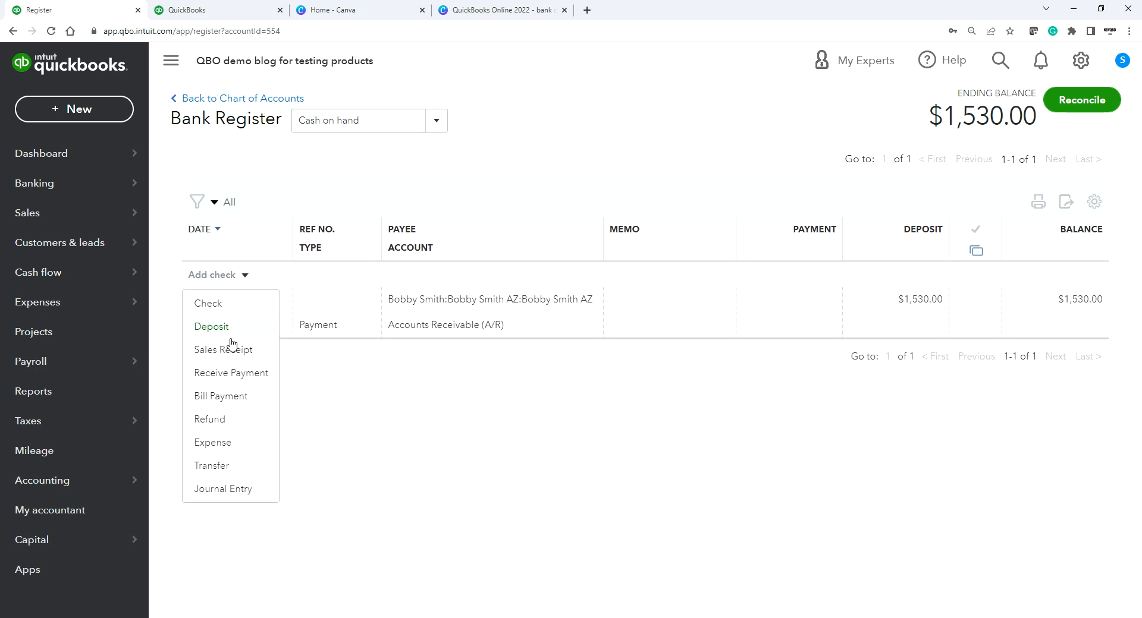
left_click(213, 443)
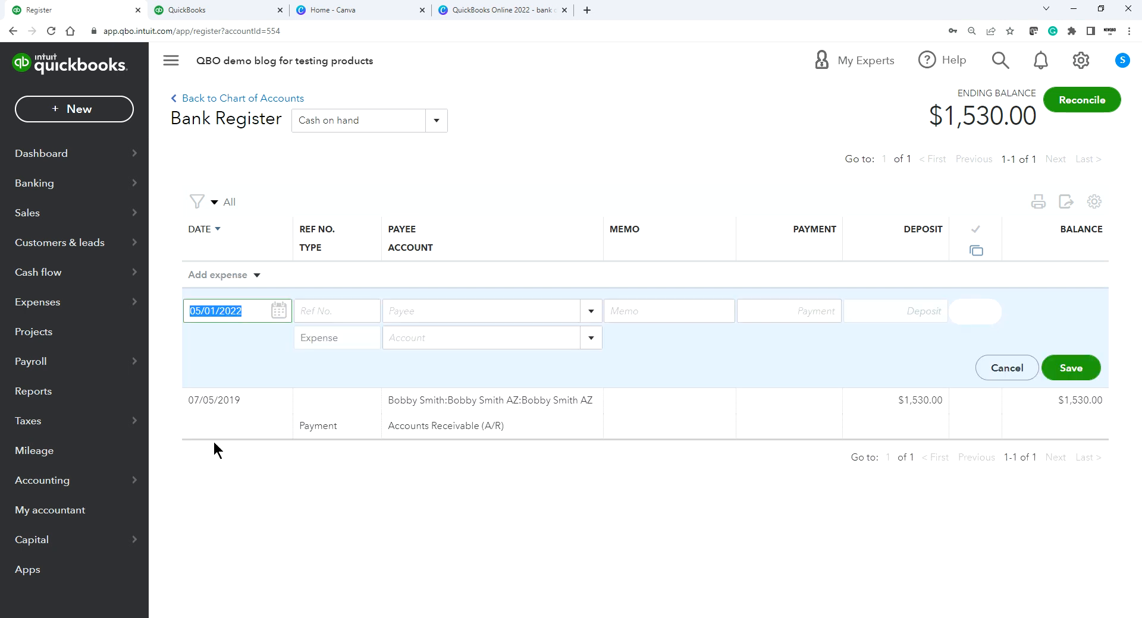
left_click(426, 314)
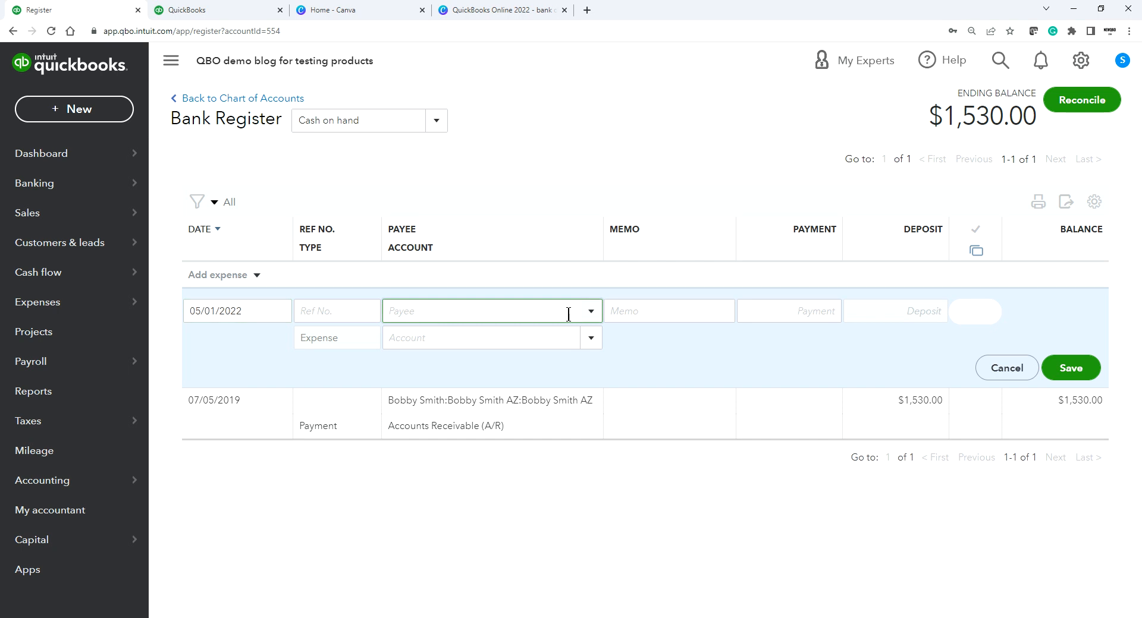
left_click(590, 314)
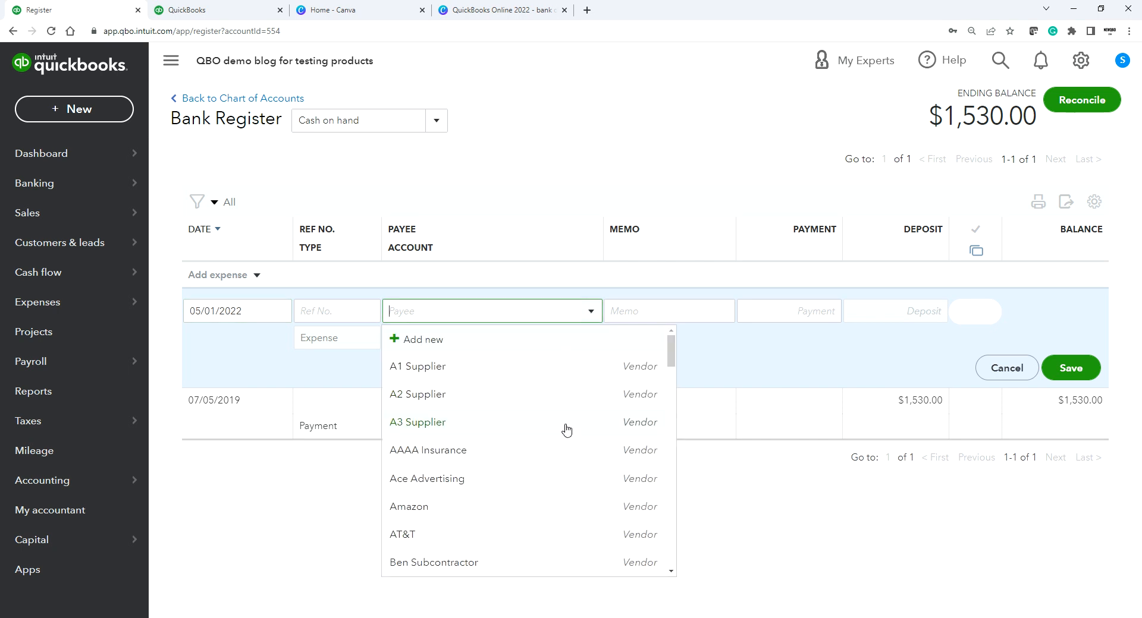
scroll(566, 429, "down", 1)
scroll(535, 508, "down", 3)
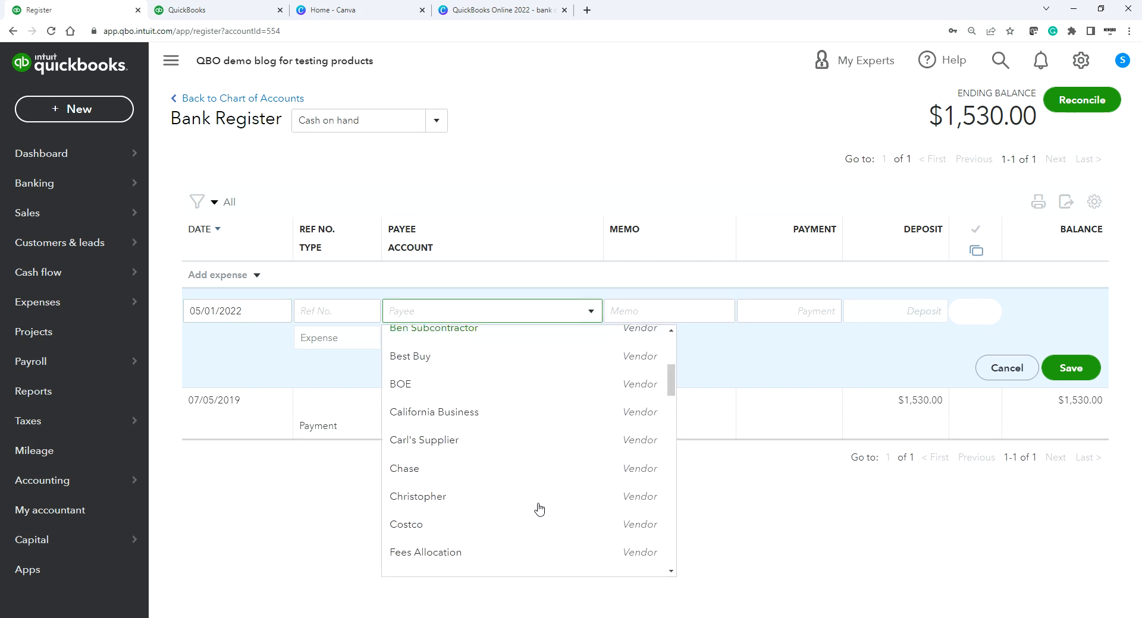
scroll(513, 474, "down", 2)
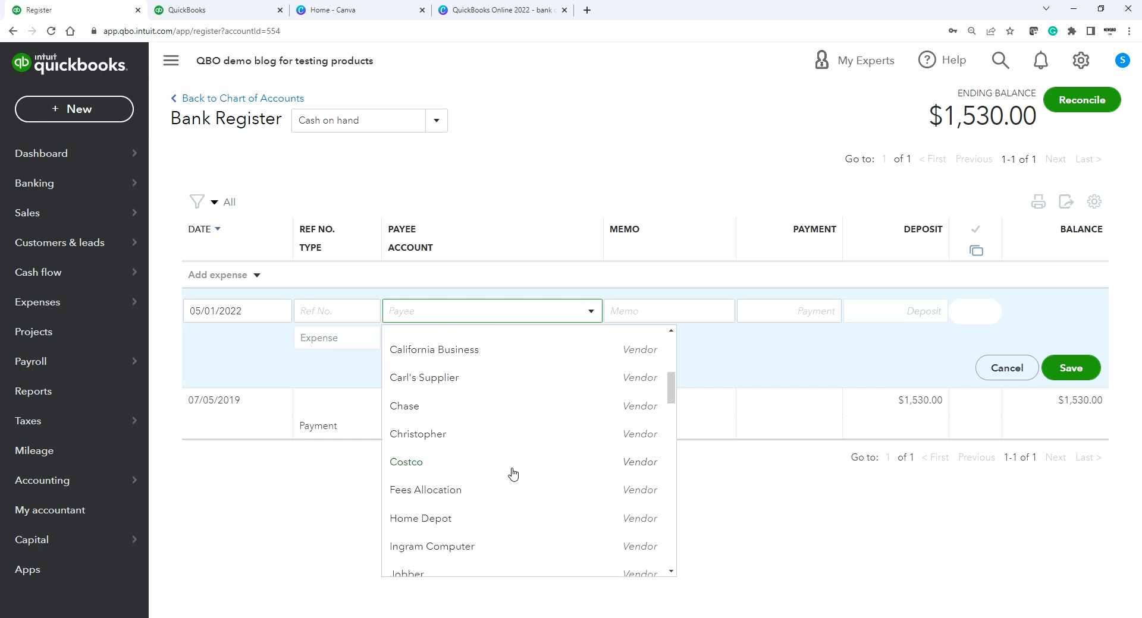
left_click(475, 437)
Step: Book the expense to Owner's Draws for 1,530.00 and save it
left_click(426, 338)
type("ow")
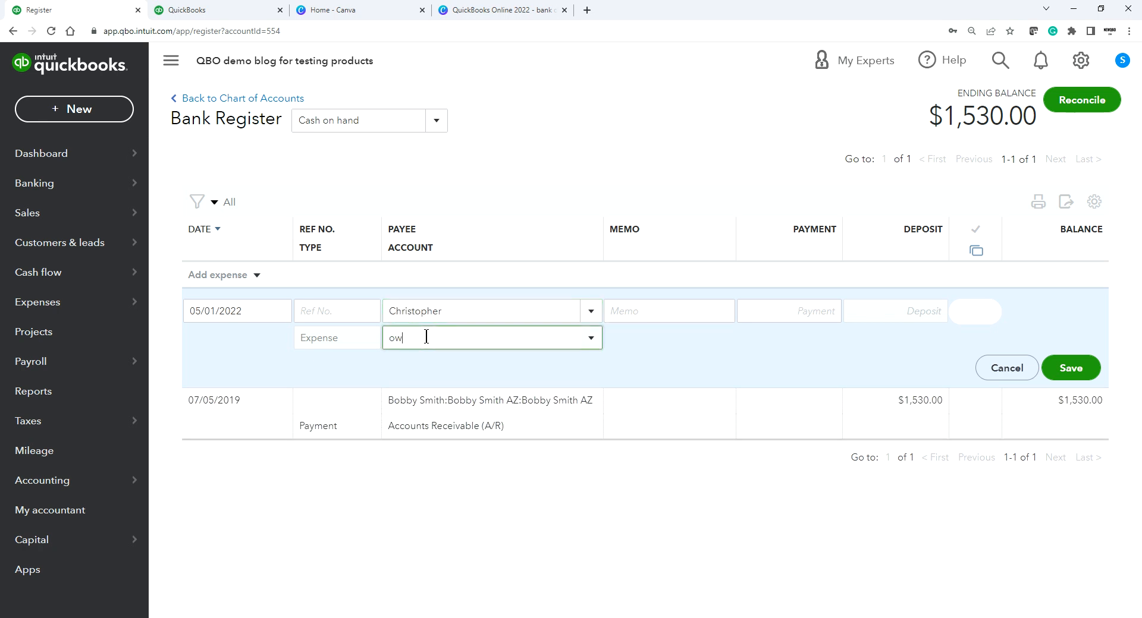
type("ner's Draws")
left_click(432, 396)
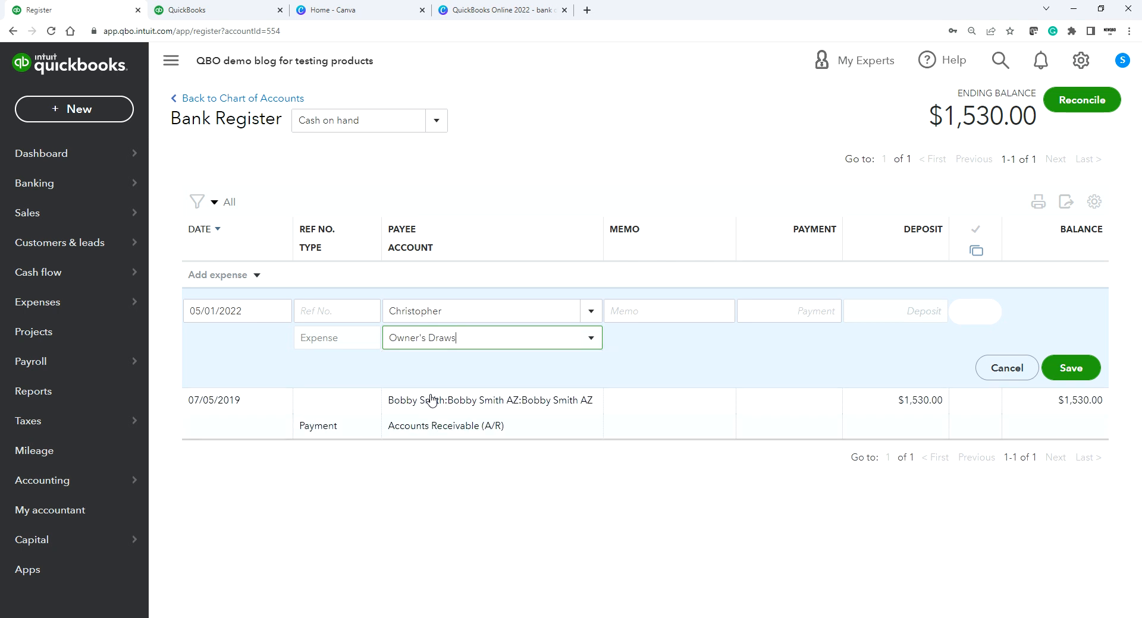
left_click(595, 342)
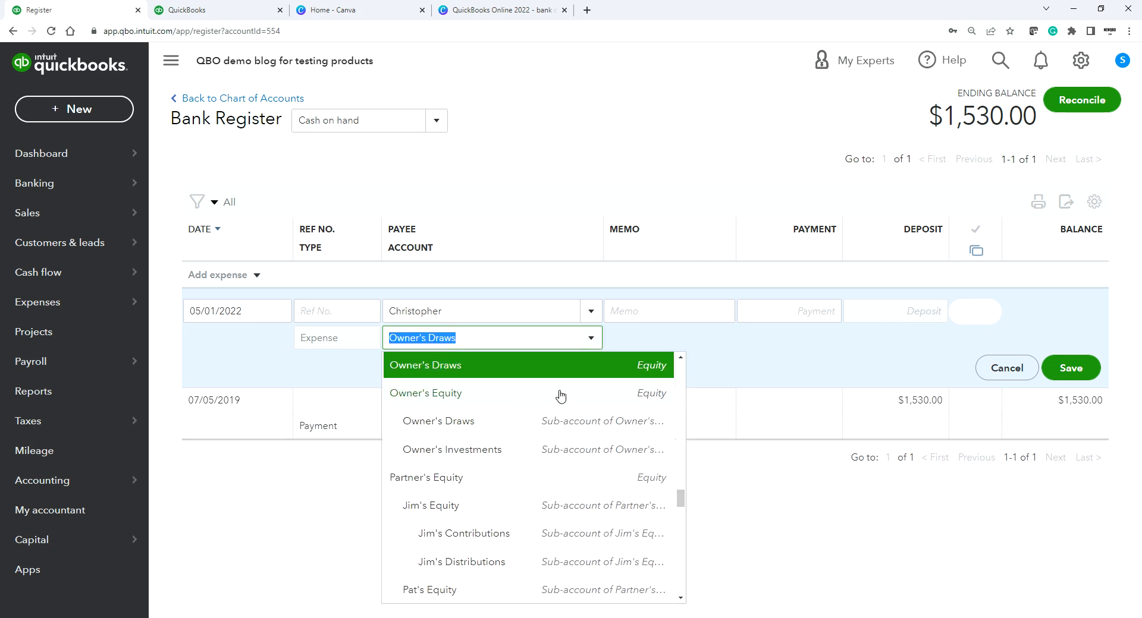
left_click(647, 313)
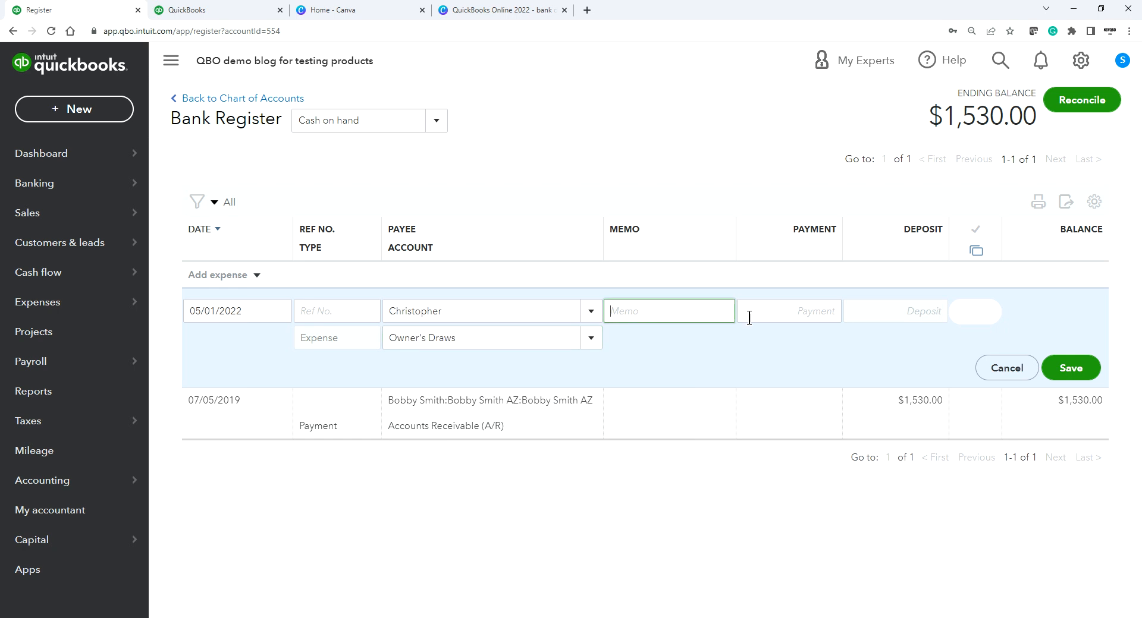
left_click(806, 312)
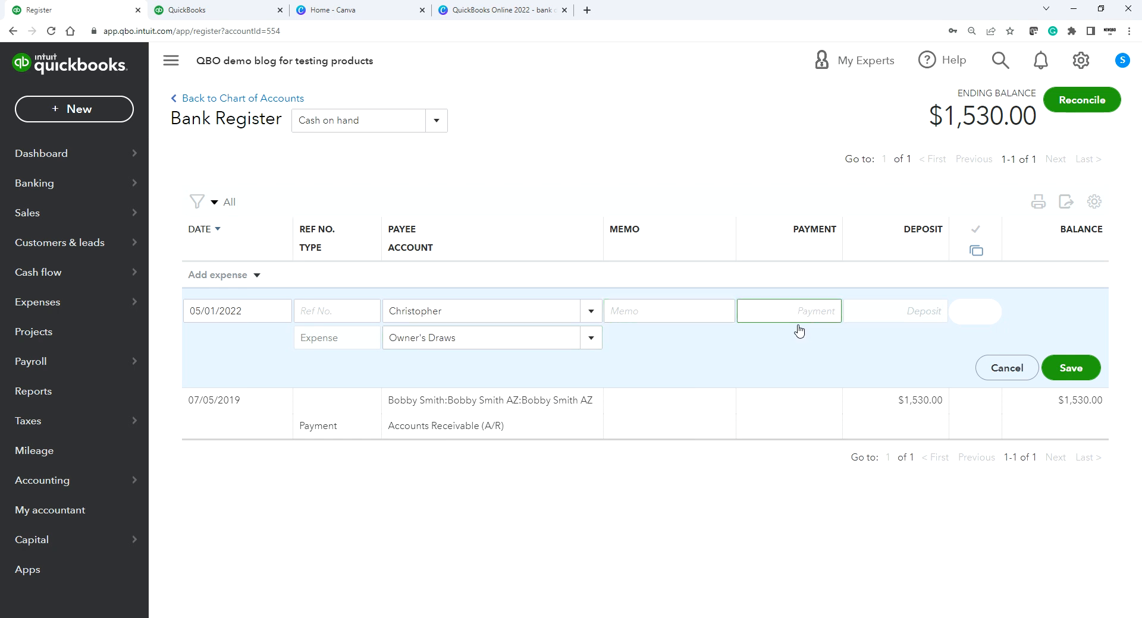
type("1530.00")
left_click(709, 132)
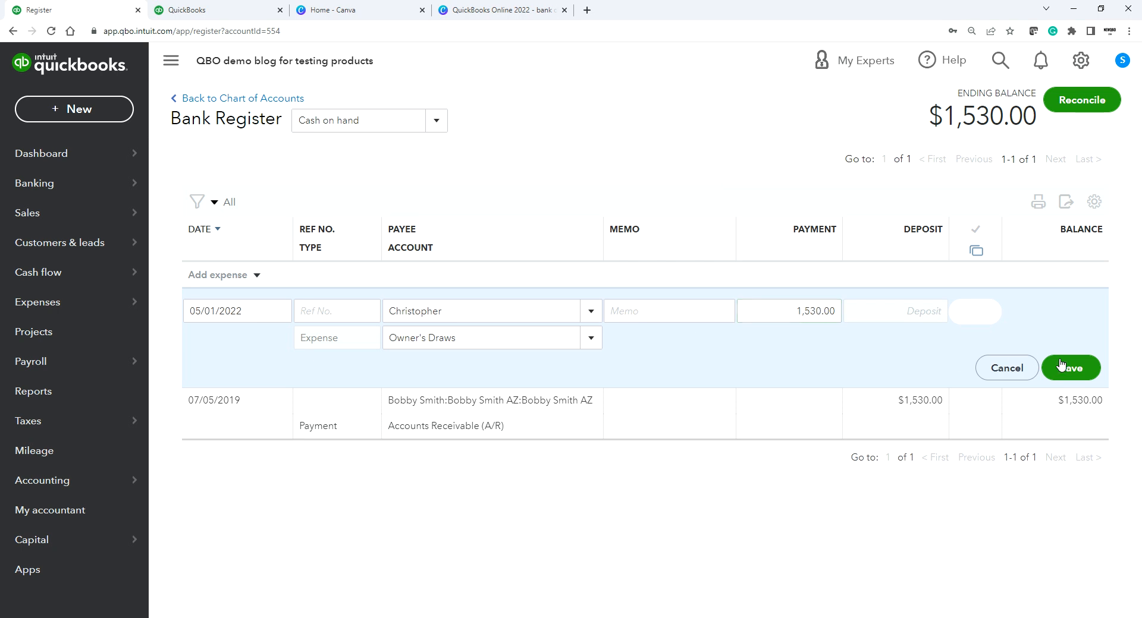
left_click(1080, 371)
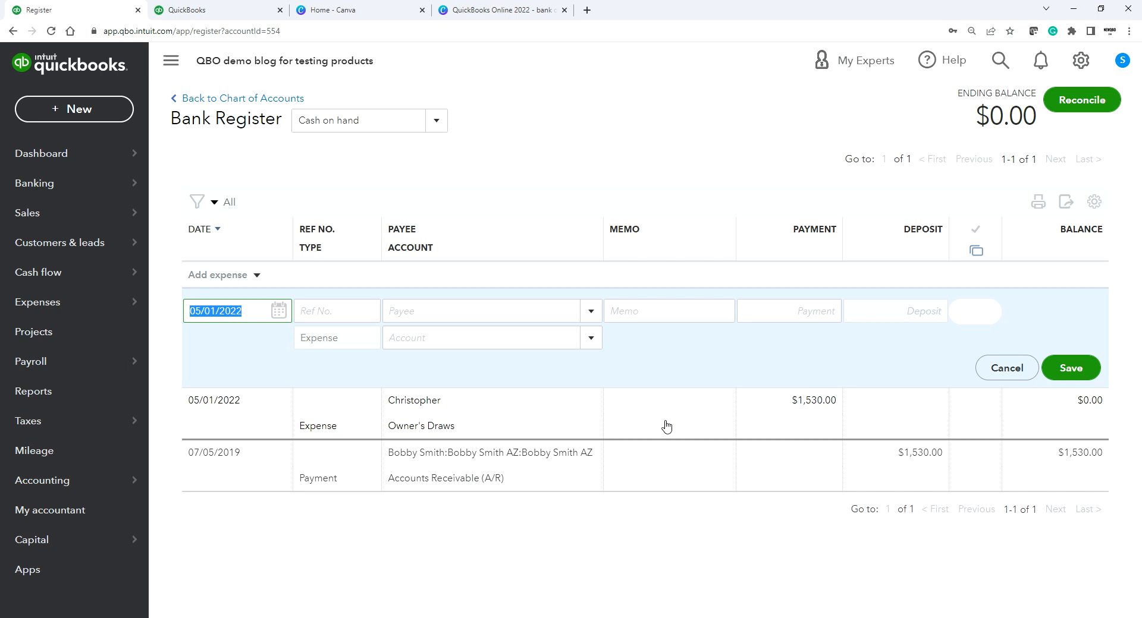
Step: Reopen the $1,530.00 expense and change its account to COS - Job Supplies/Materials
left_click(692, 416)
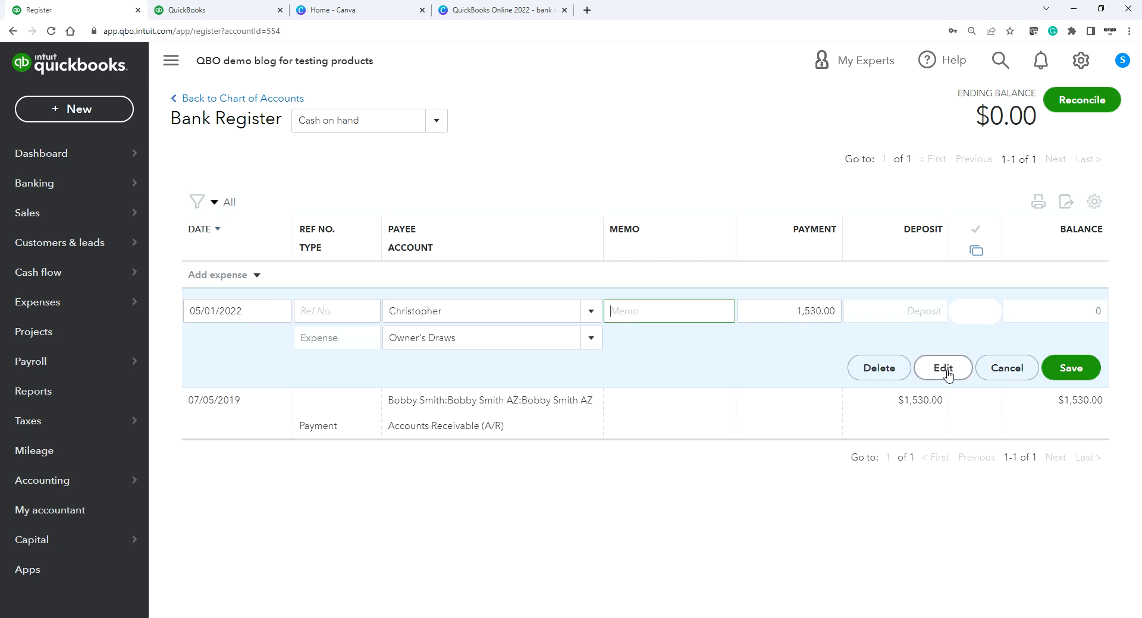
left_click(591, 338)
scroll(584, 424, "down", 15)
scroll(586, 443, "up", 3)
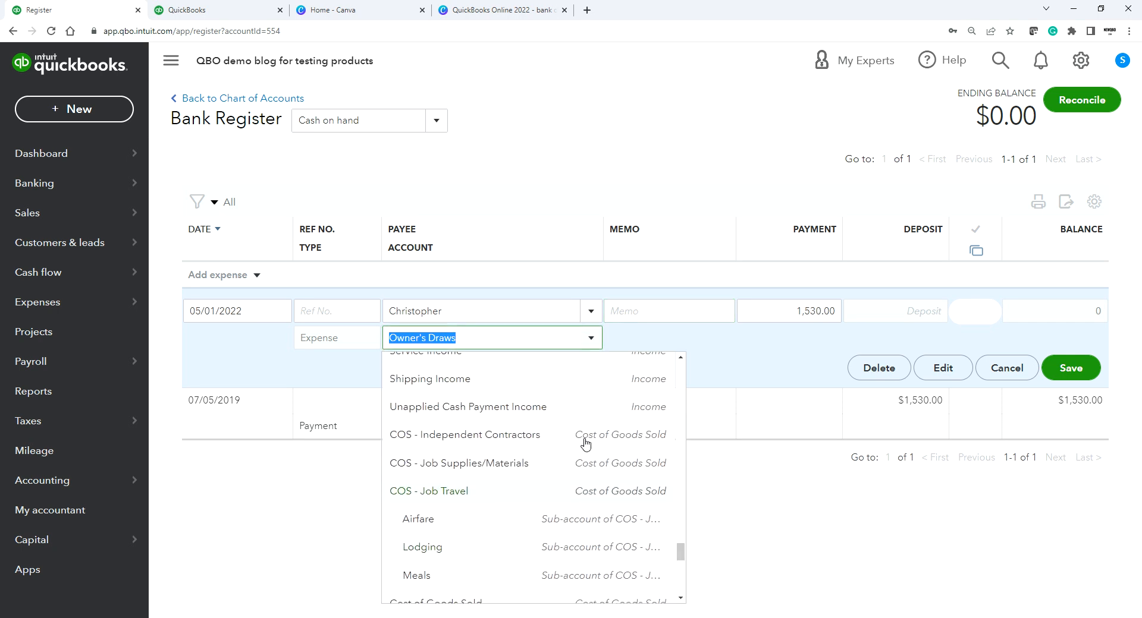
scroll(571, 485, "up", 2)
scroll(565, 470, "down", 2)
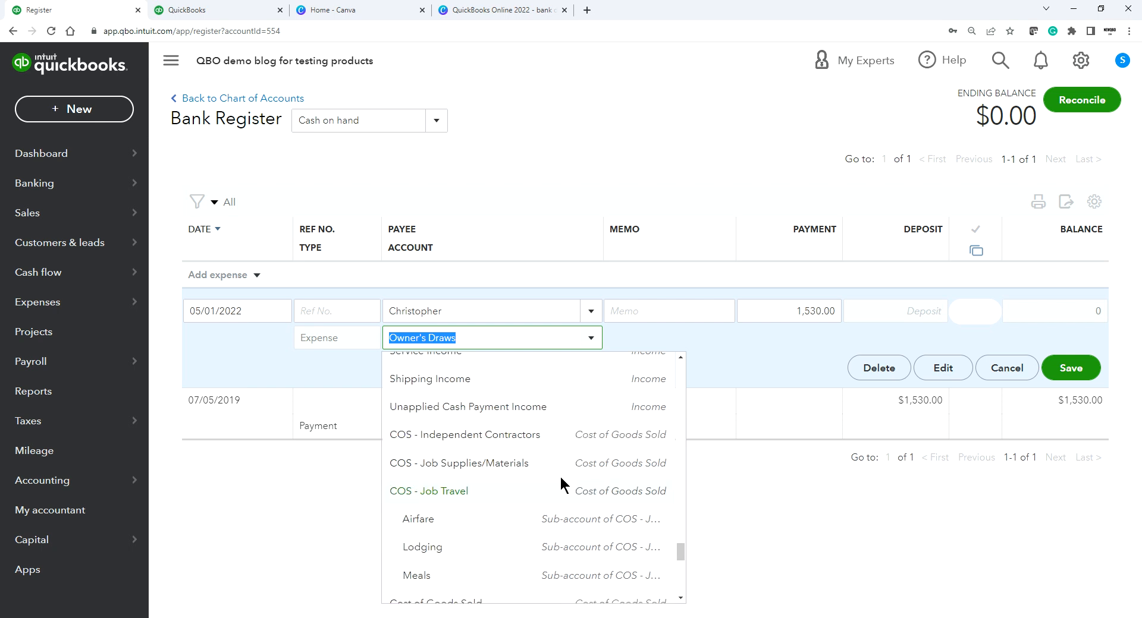
left_click(513, 472)
left_click(796, 132)
Step: Change the expense payee to Carl's Supplier and save it
left_click(582, 314)
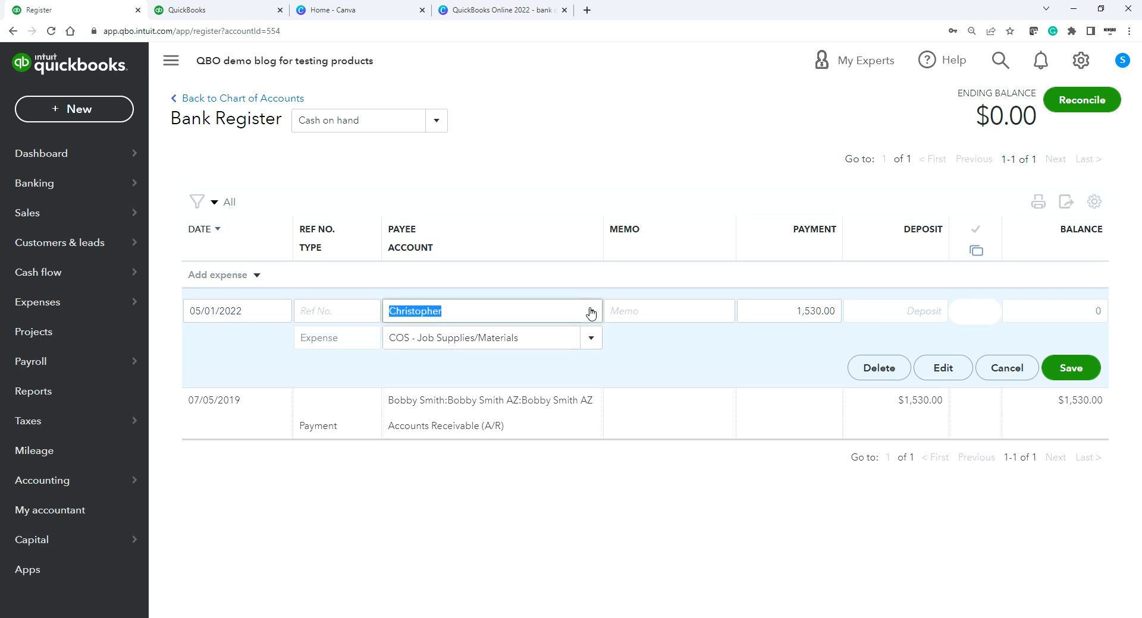
scroll(582, 380, "up", 2)
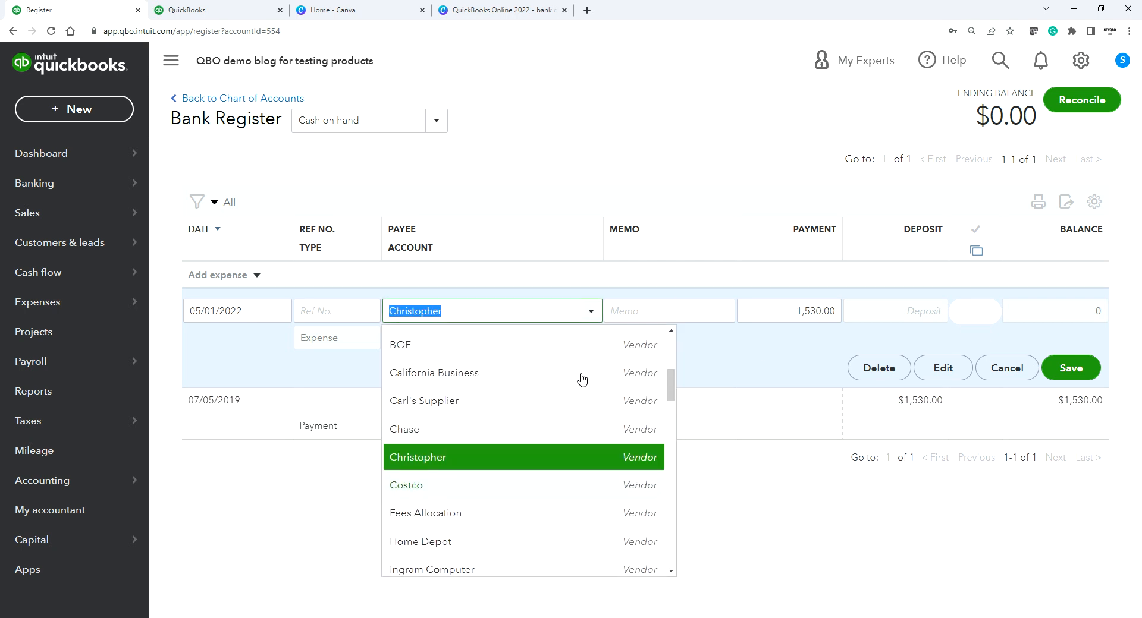
left_click(555, 402)
left_click(683, 496)
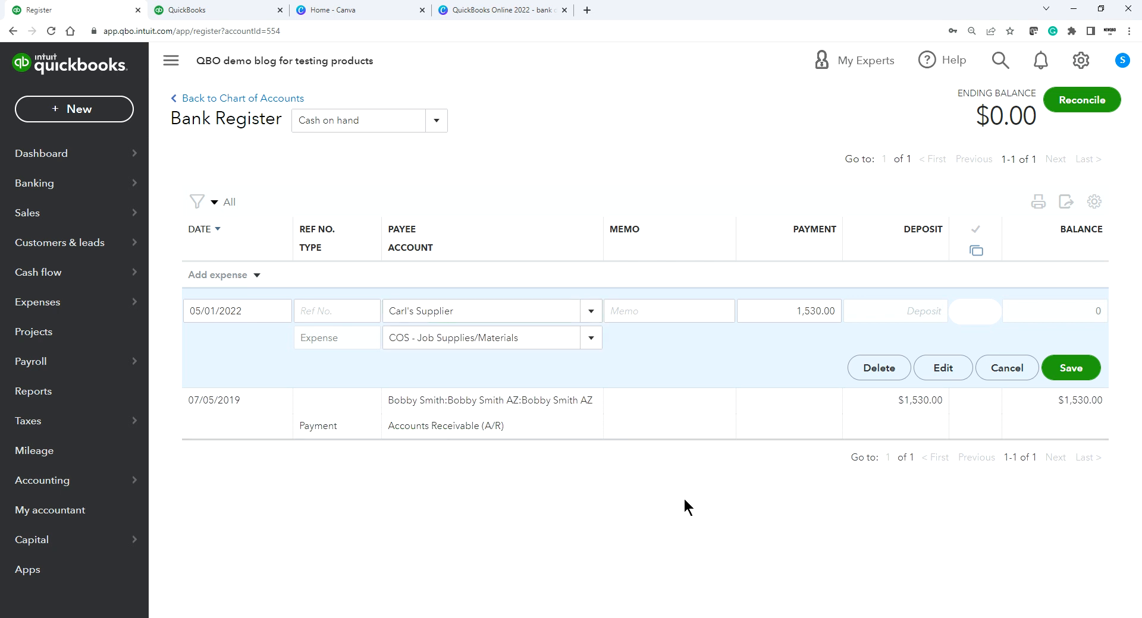
left_click(1069, 369)
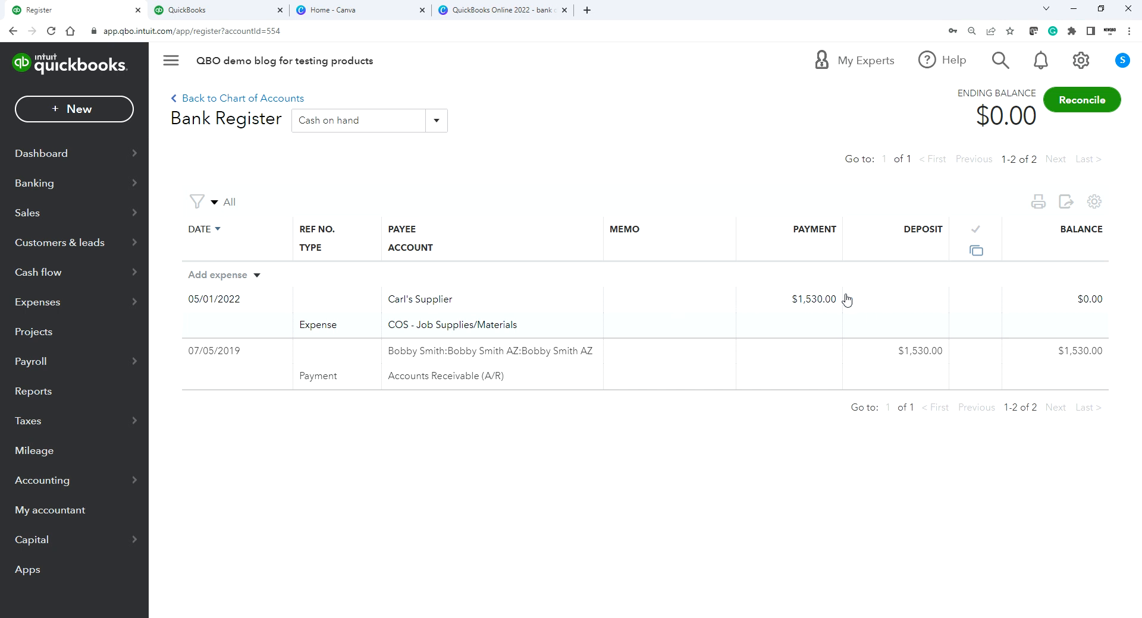
left_click(873, 298)
left_click(935, 370)
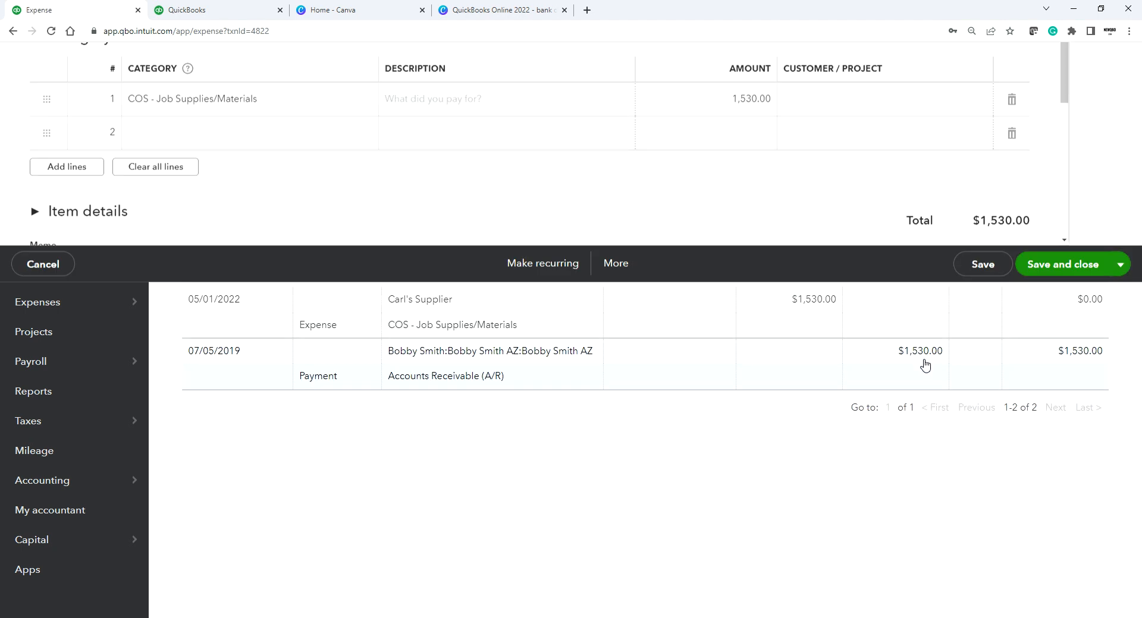
left_click(170, 472)
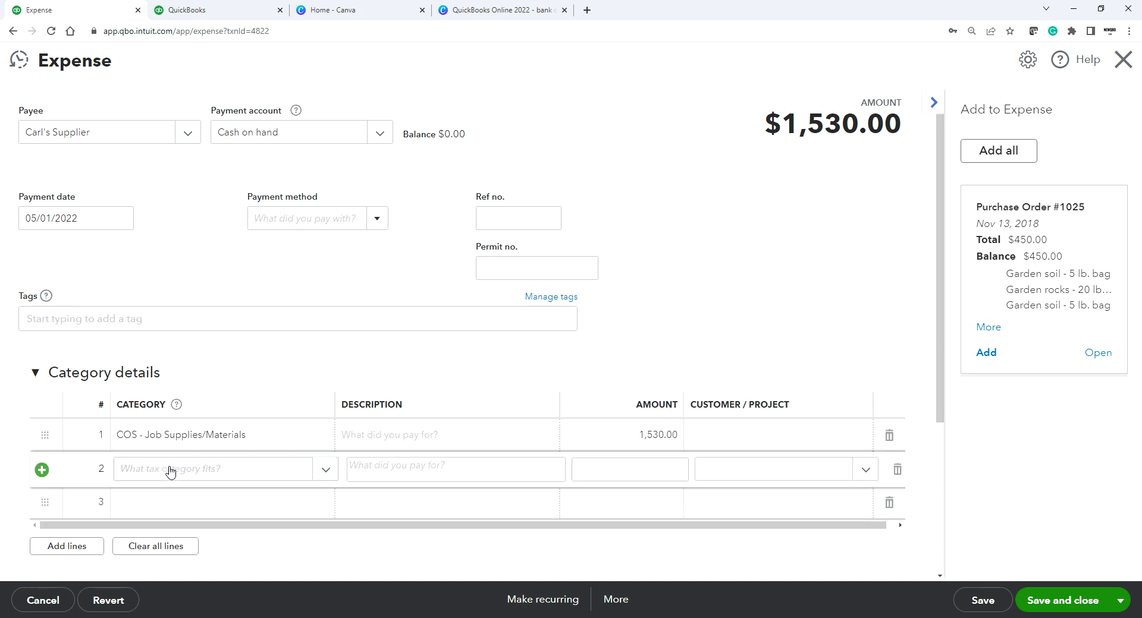
left_click(195, 470)
type("owner")
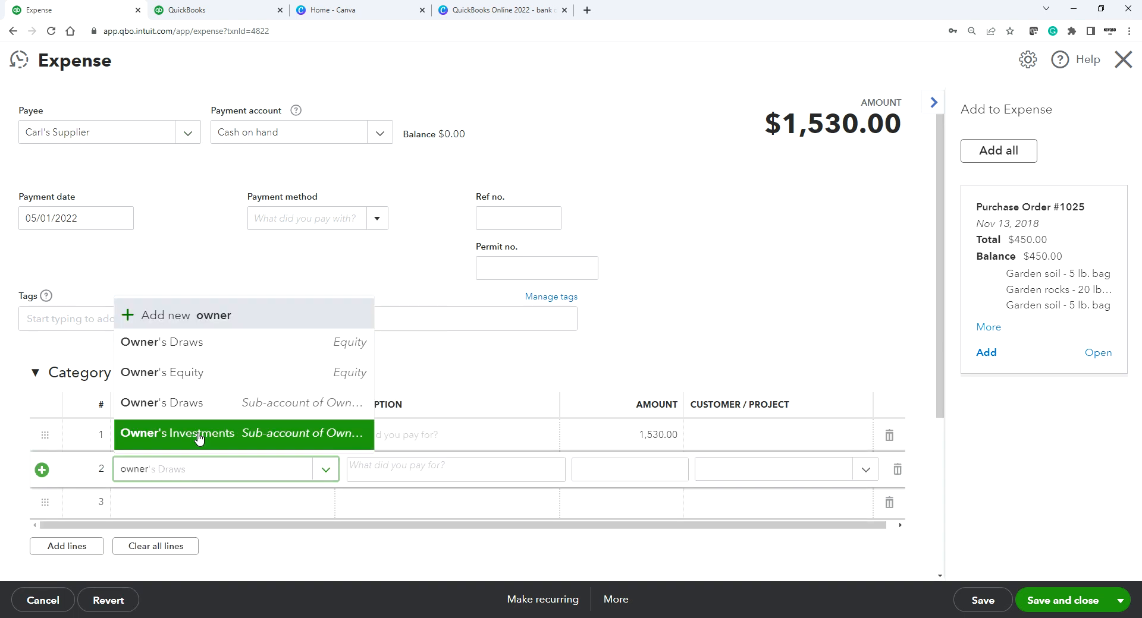
left_click(206, 415)
left_click(630, 473)
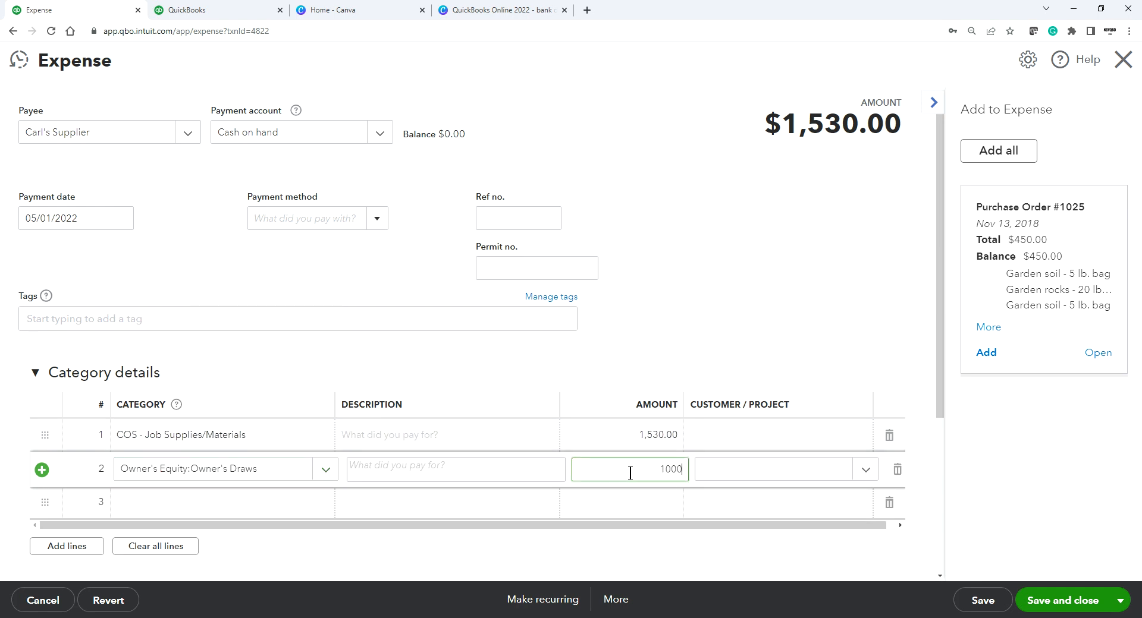
type("1000.00")
left_click(658, 434)
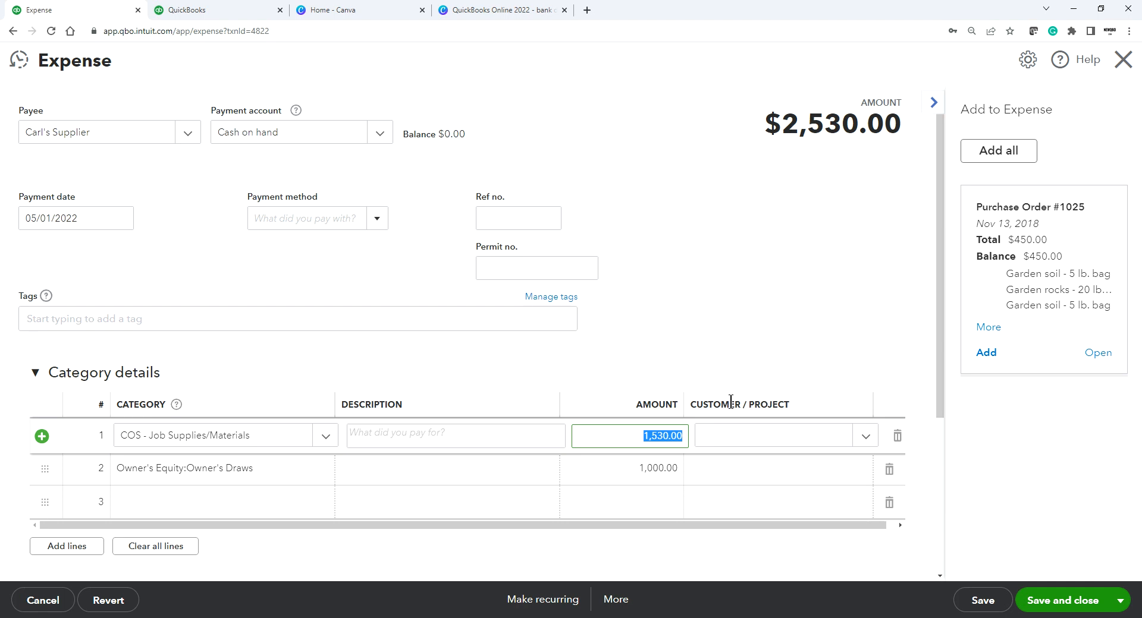
type("530.00")
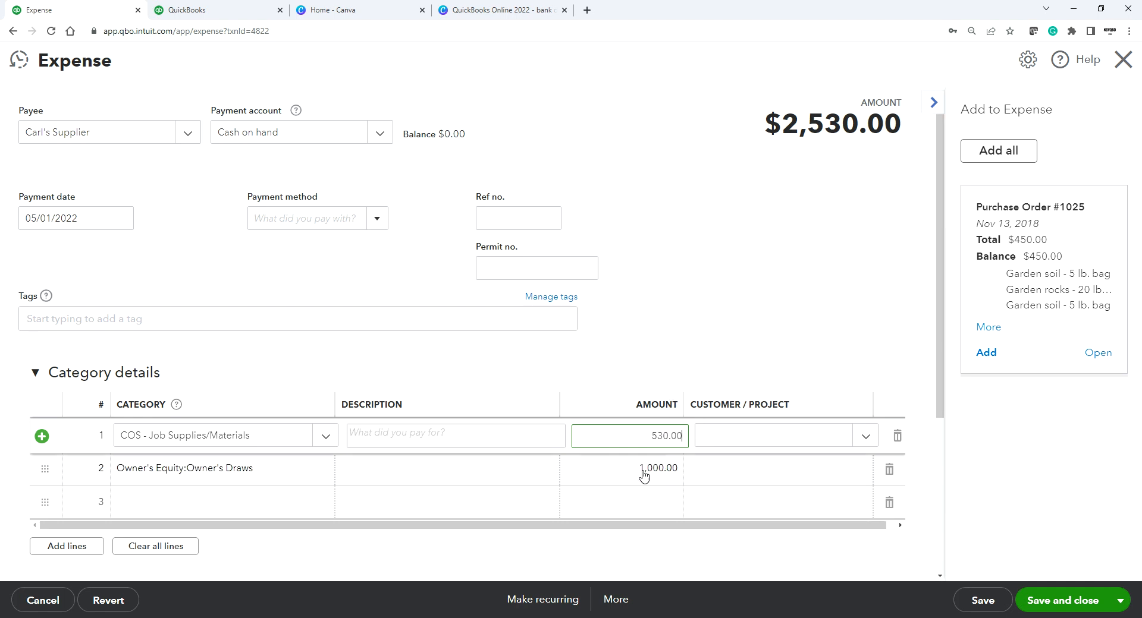
left_click(1122, 59)
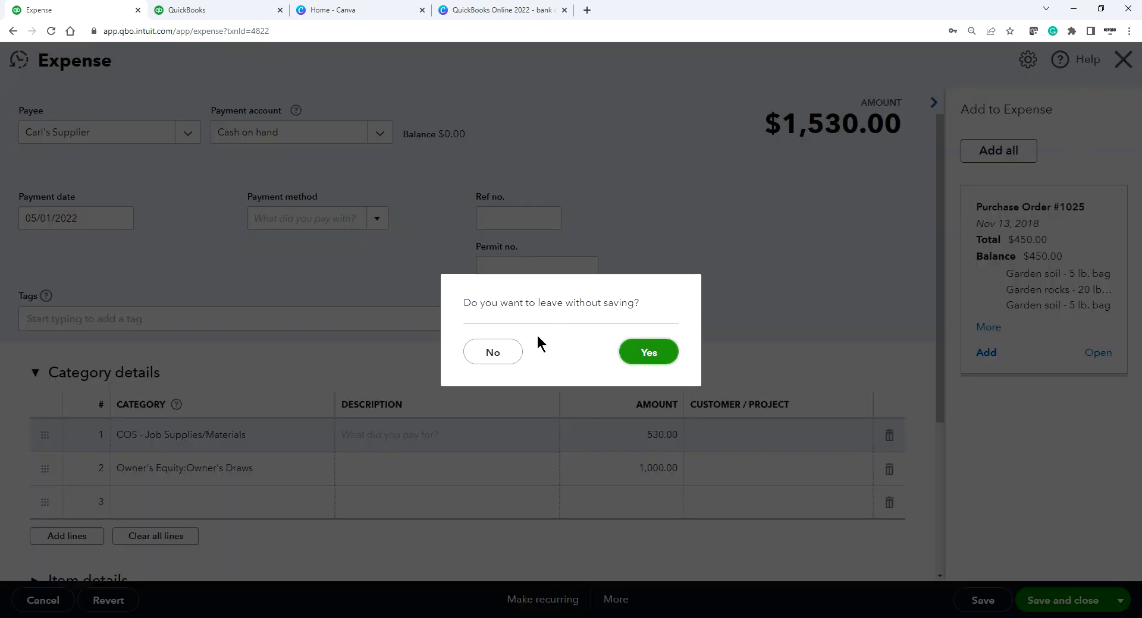
left_click(648, 352)
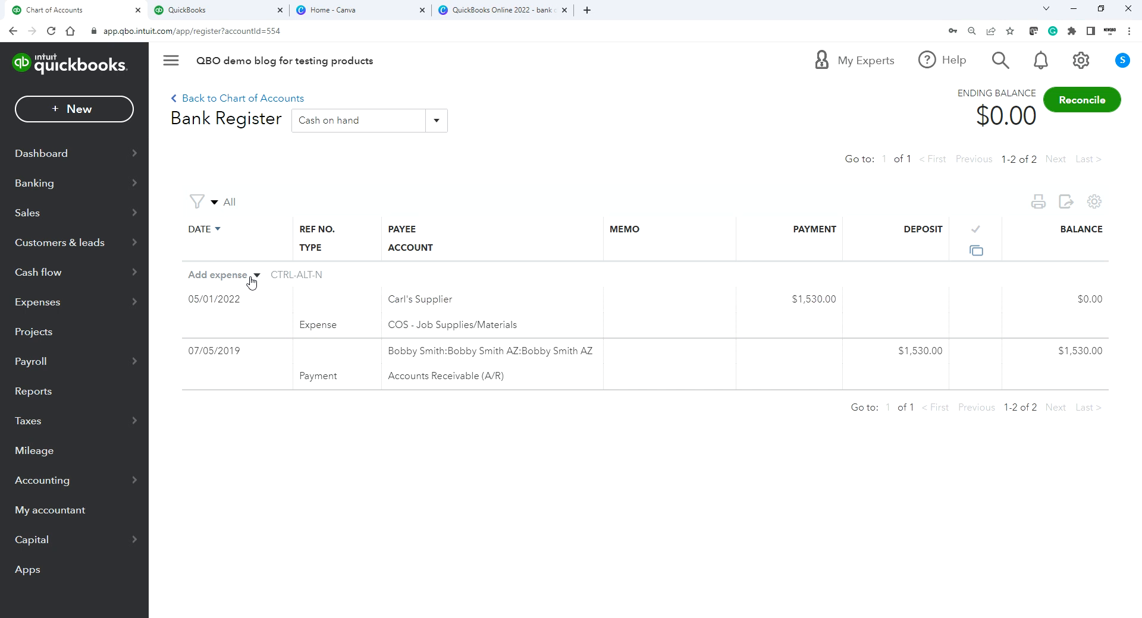
Step: Start a new journal entry in the Cash on hand register with the vendor as payee
left_click(257, 278)
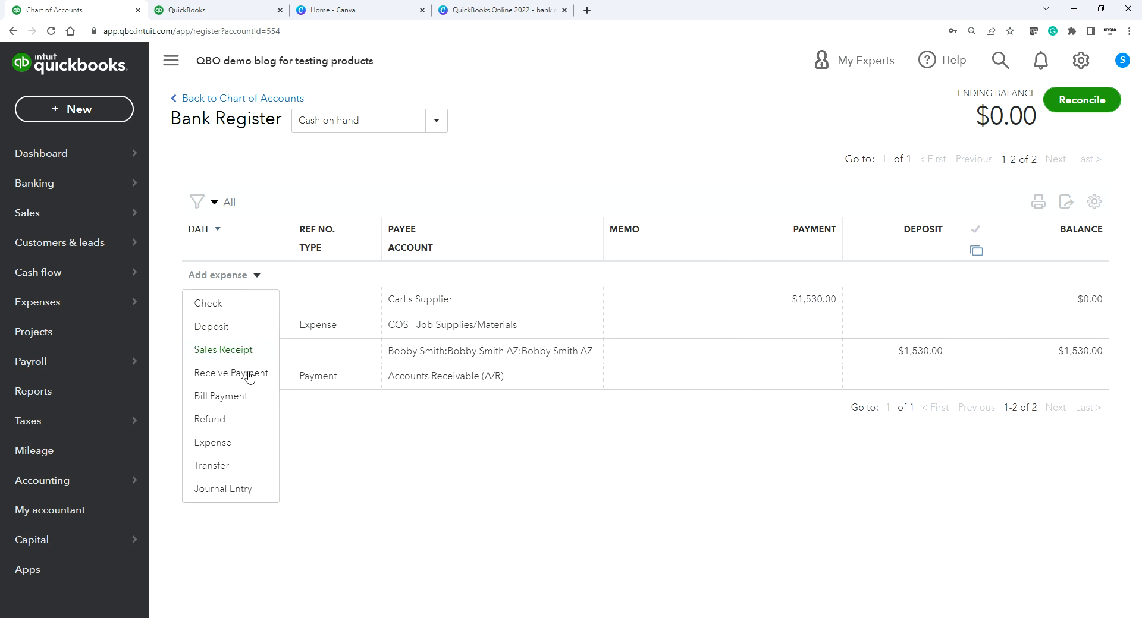
left_click(230, 490)
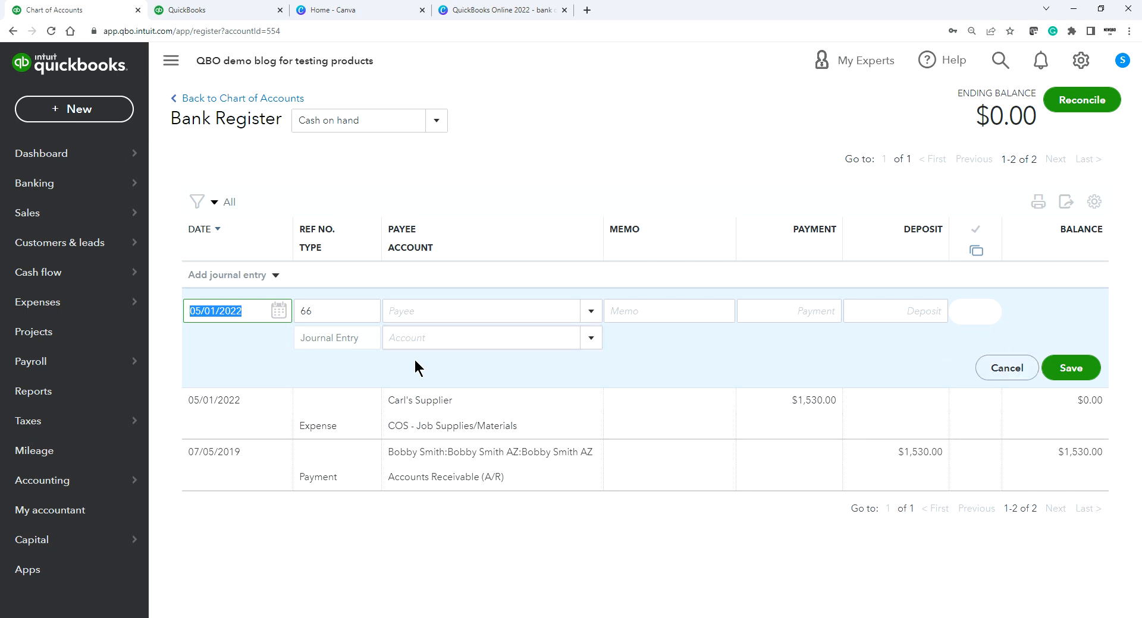
left_click(422, 311)
left_click(595, 312)
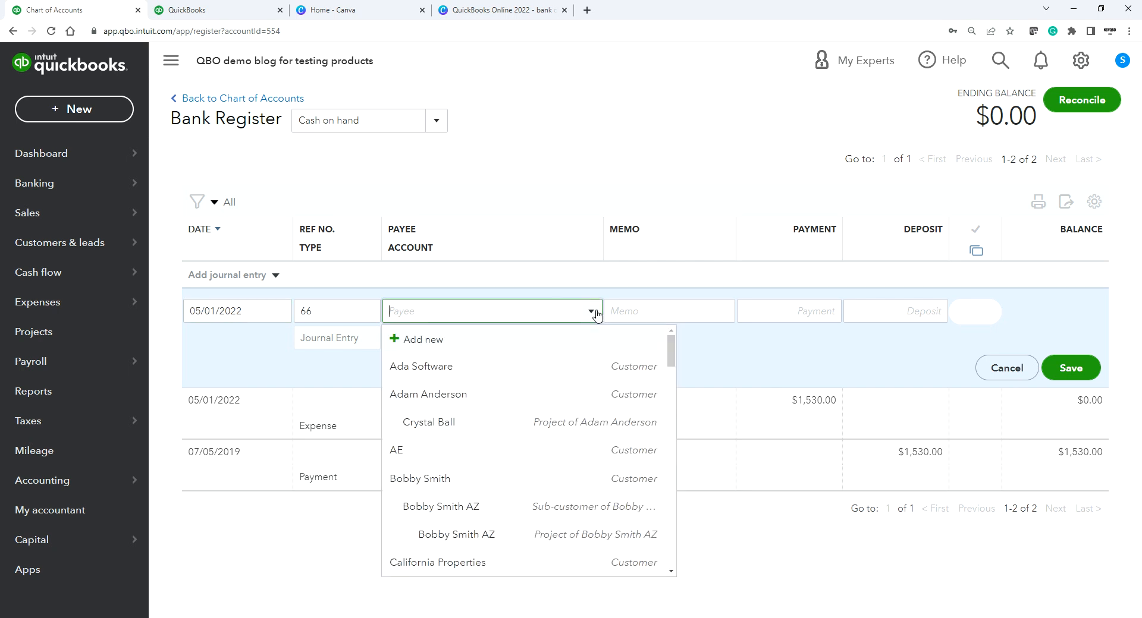
scroll(481, 447, "down", 1)
left_click(273, 554)
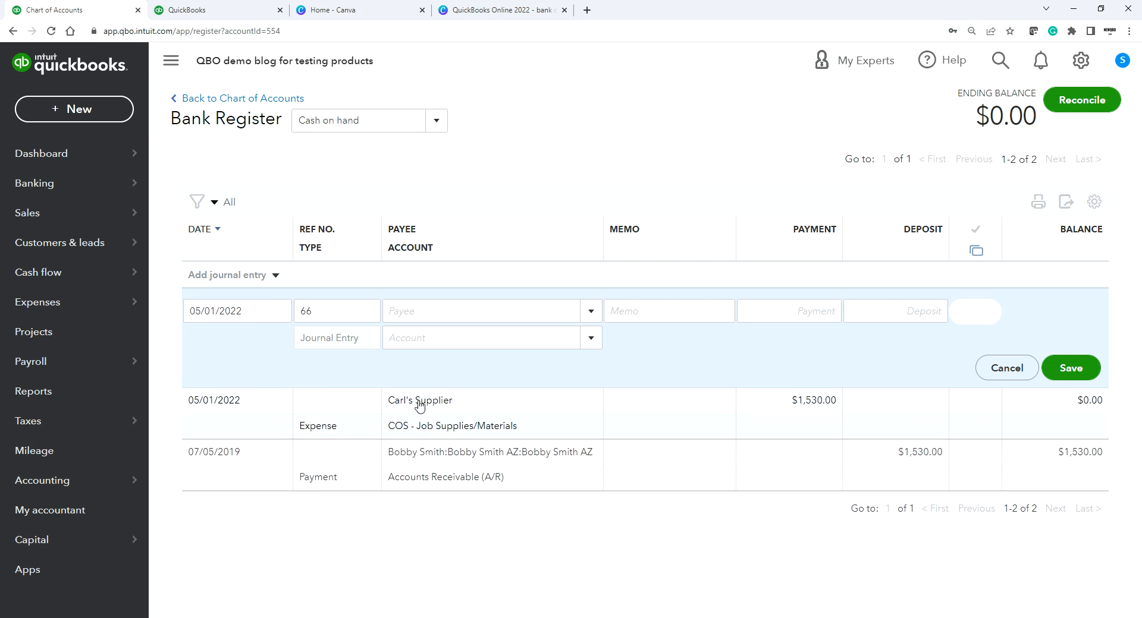
left_click(589, 312)
scroll(556, 419, "down", 2)
scroll(562, 438, "down", 10)
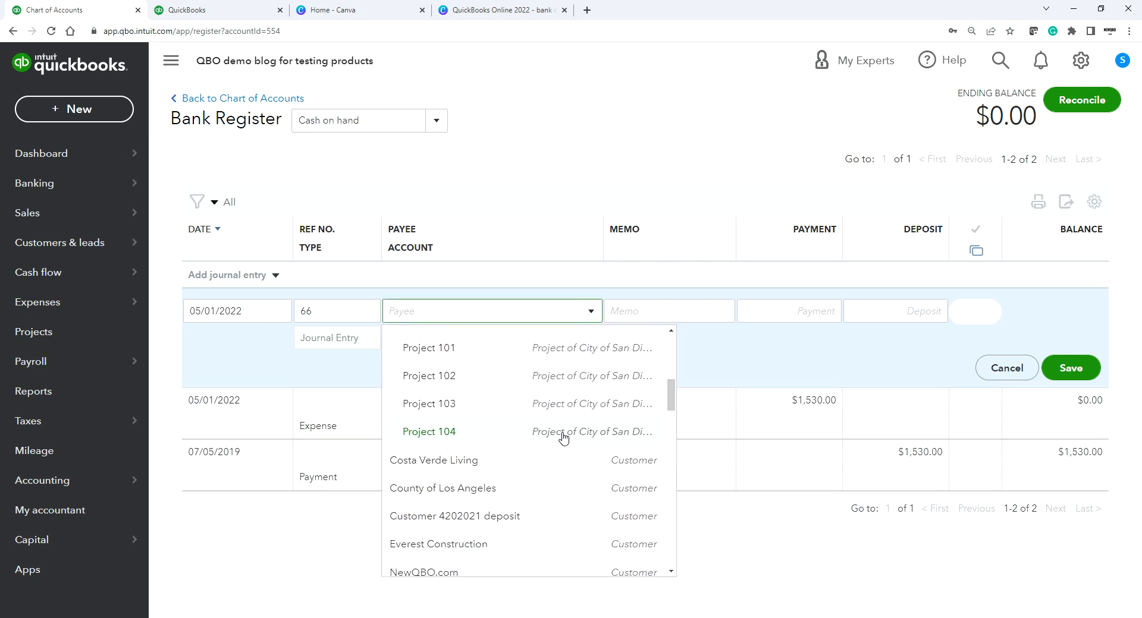
scroll(569, 468, "down", 2)
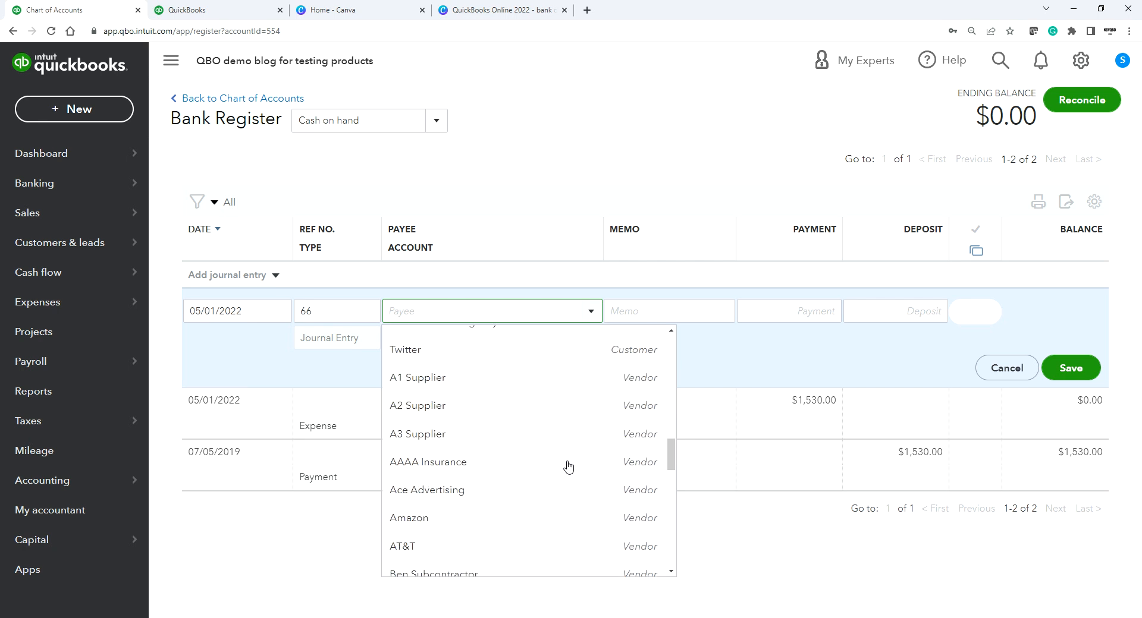
scroll(568, 466, "down", 4)
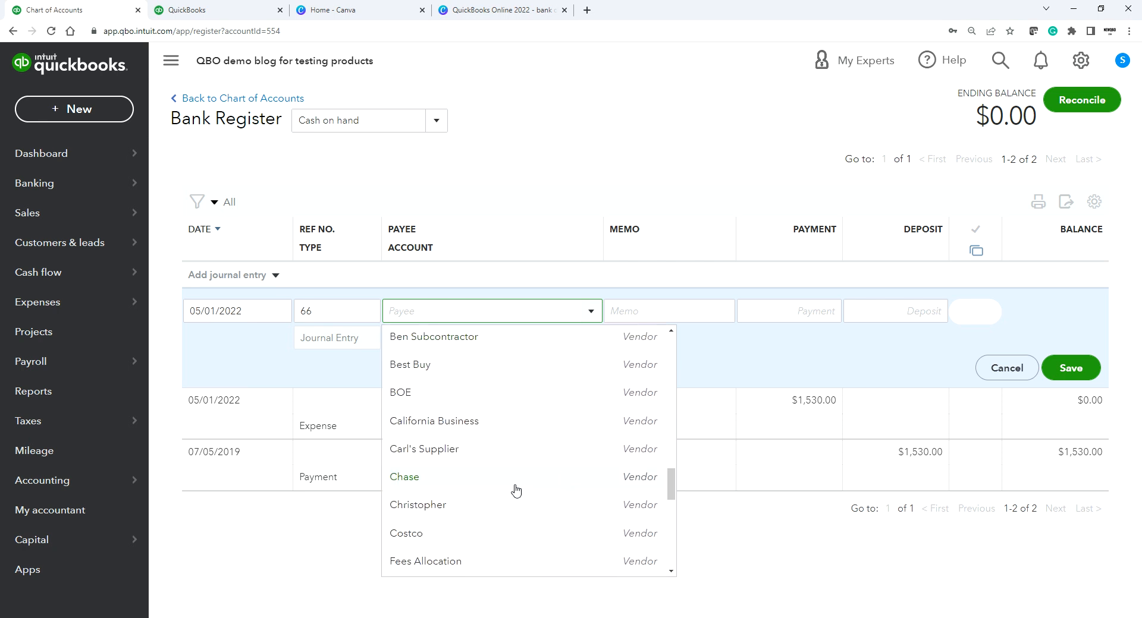
left_click(491, 505)
Step: Post a 1,530.00 payment to Owner's Draws, save entry 66, and reopen it
left_click(446, 338)
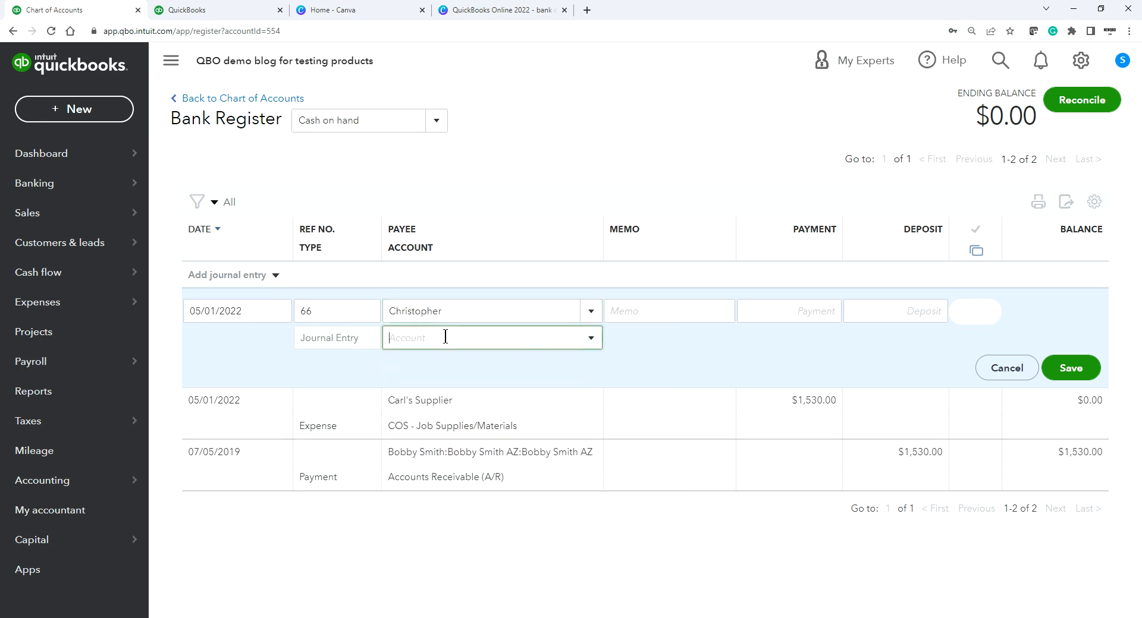
type("draw")
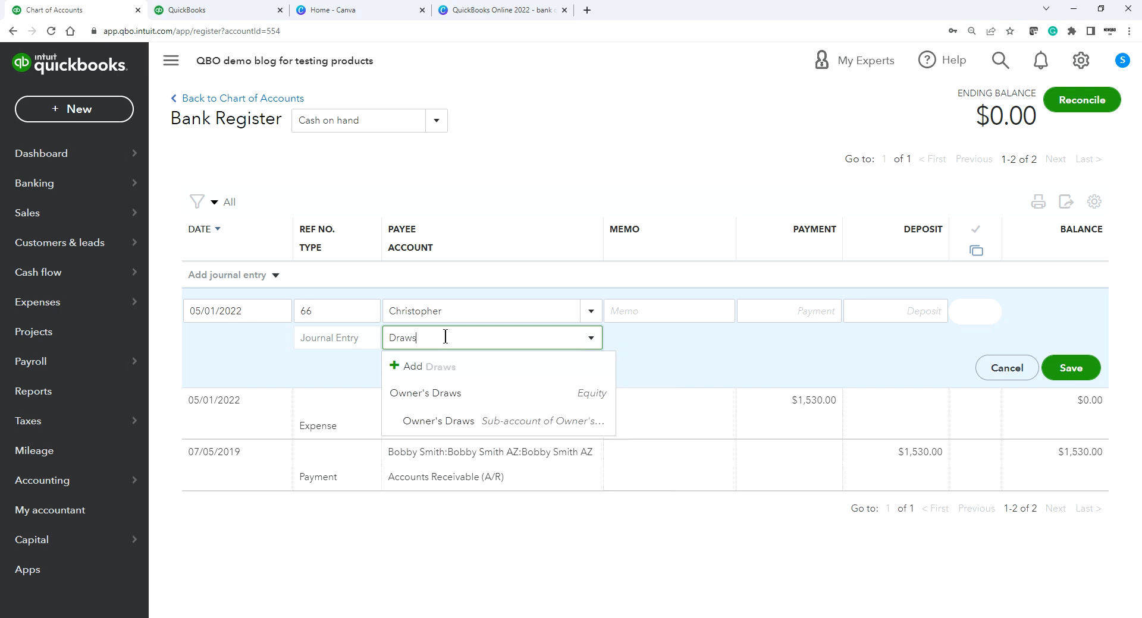
left_click(440, 394)
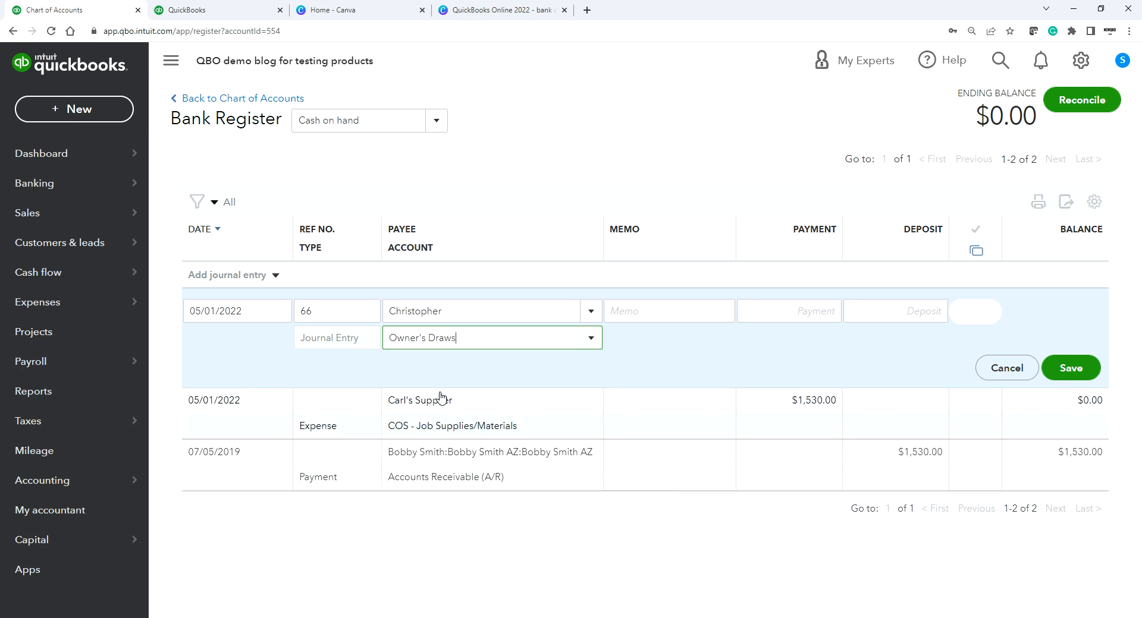
left_click(670, 363)
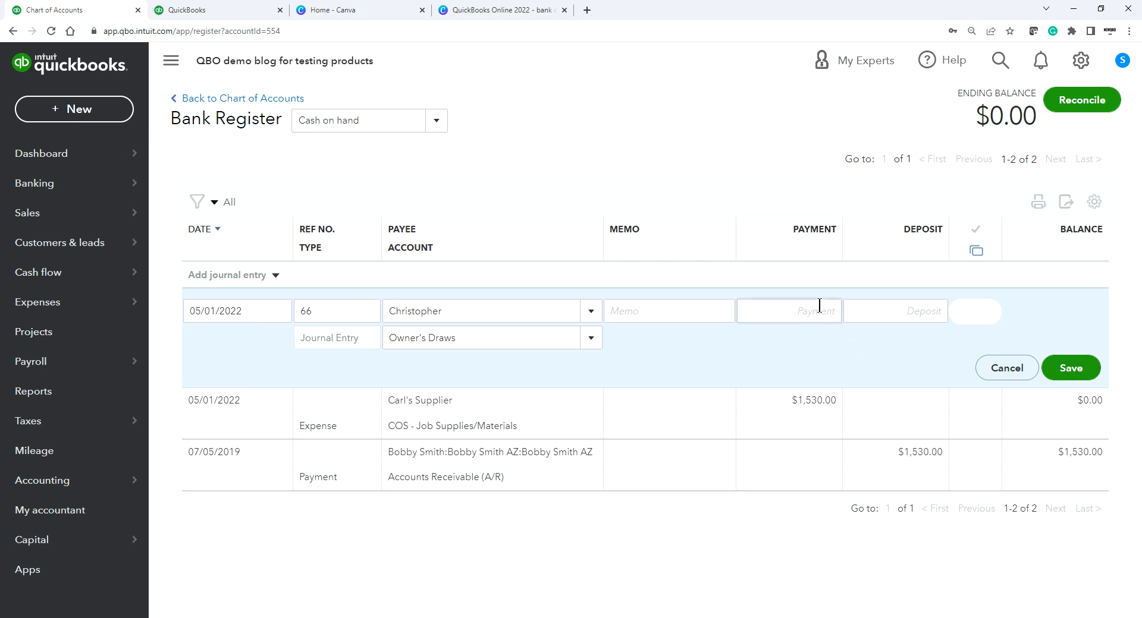
left_click(796, 314)
type("1530.00")
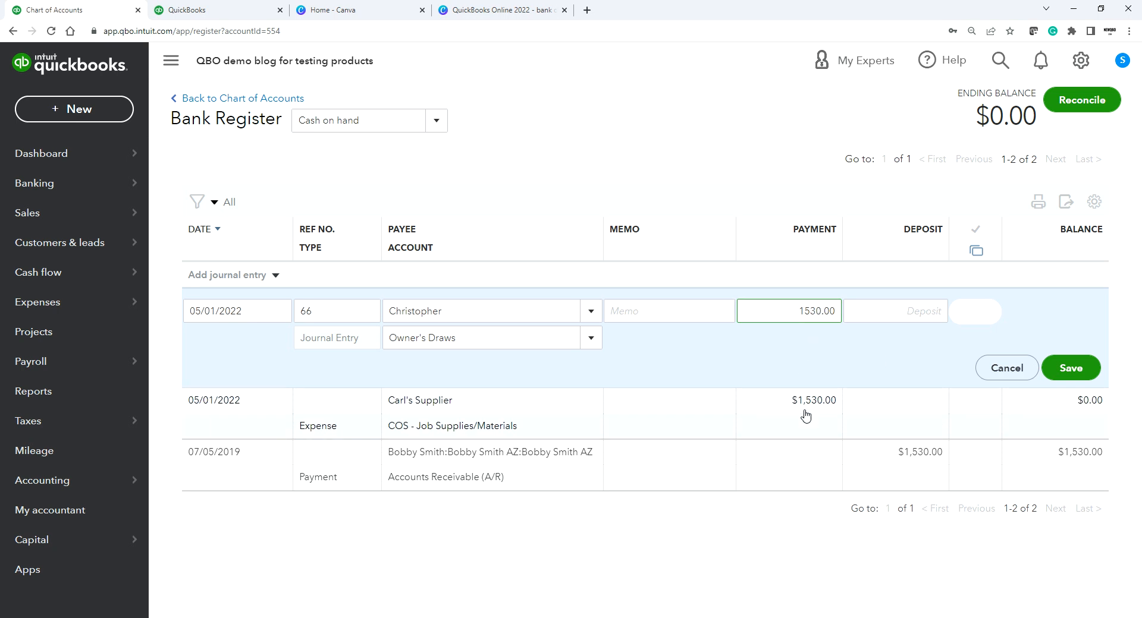
left_click(1060, 370)
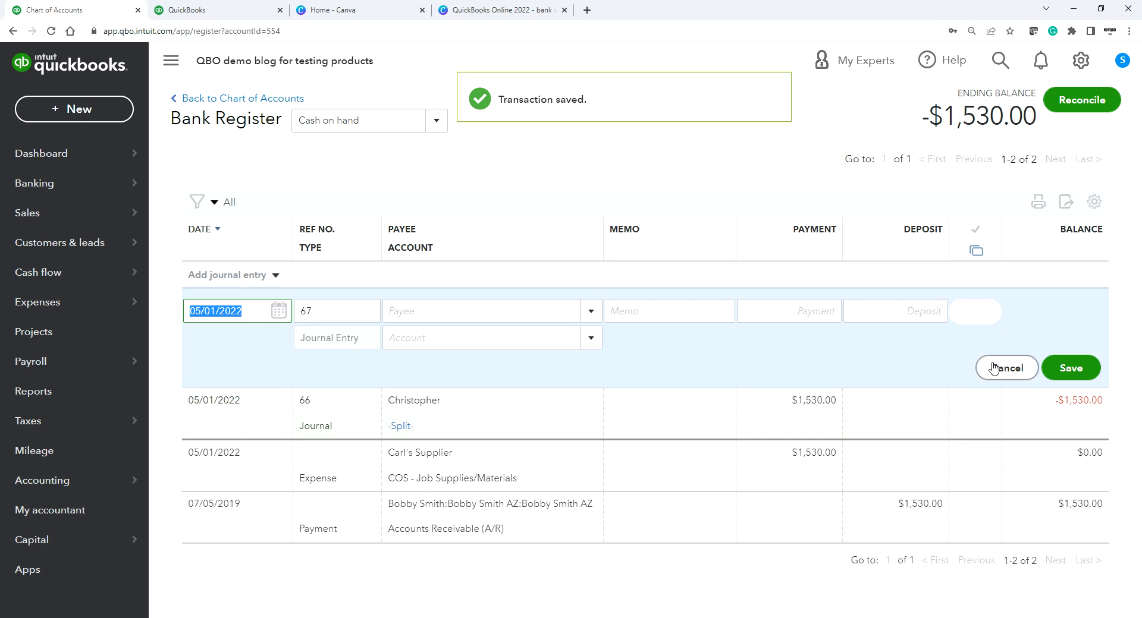
left_click(777, 416)
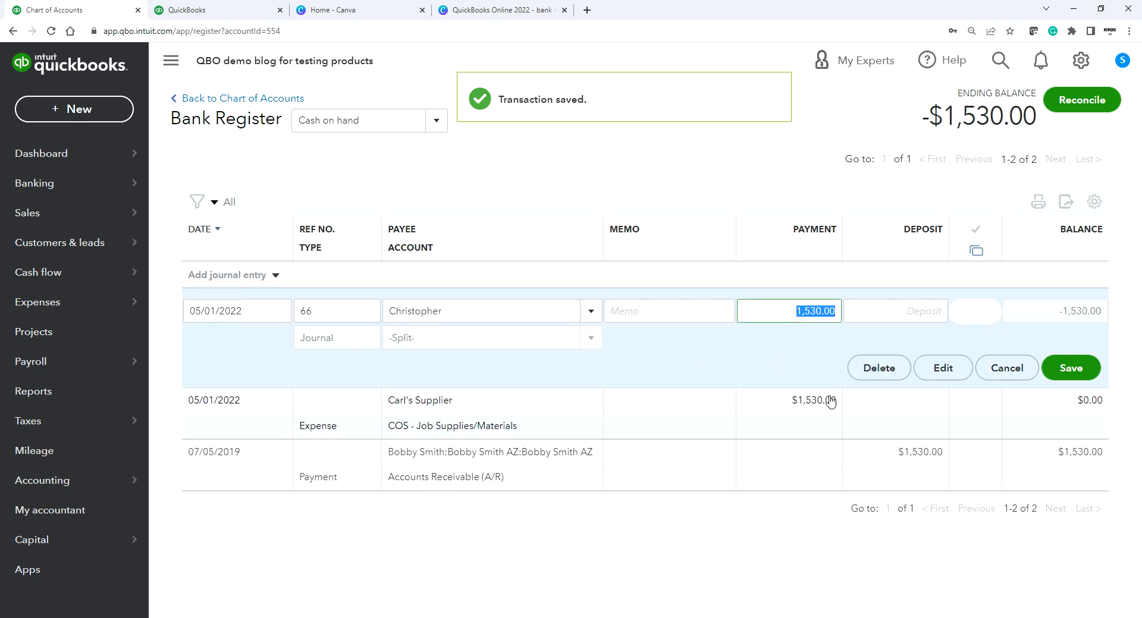
Step: In the full editor, reduce the Cash on hand credit and Owner's Draws debit to 1,000.00 each
left_click(942, 368)
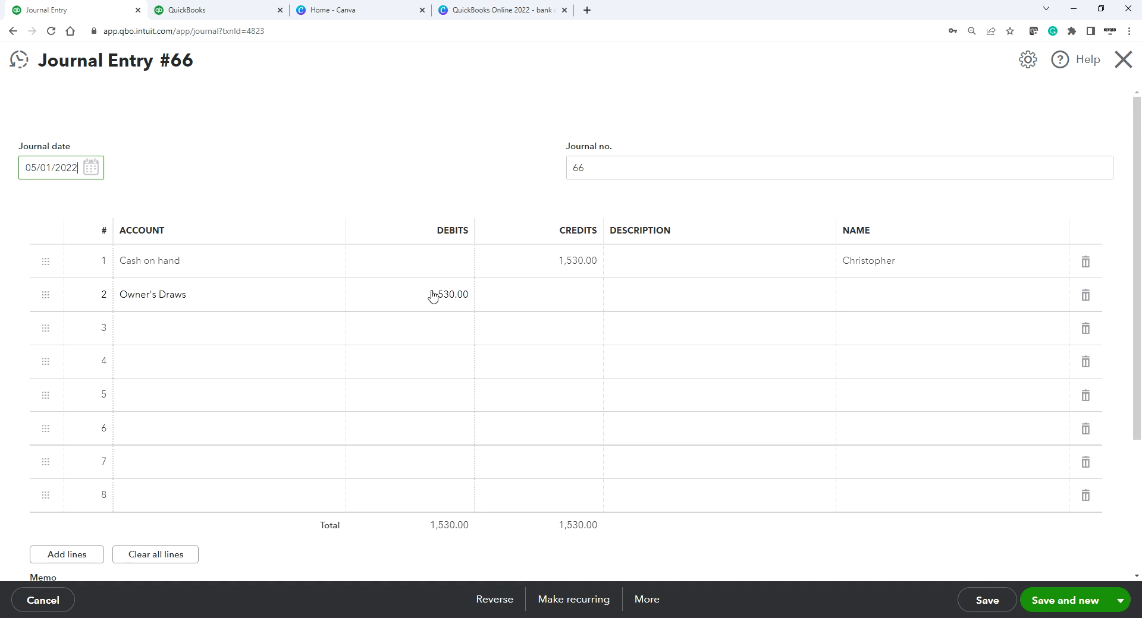
left_click(232, 294)
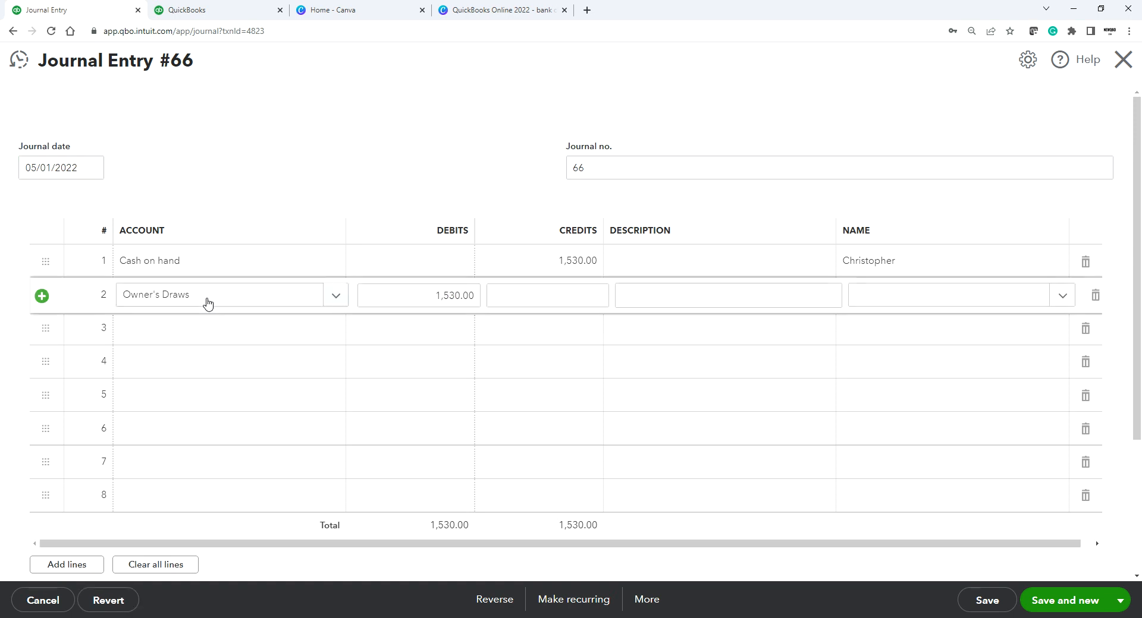
left_click(580, 263)
type("100")
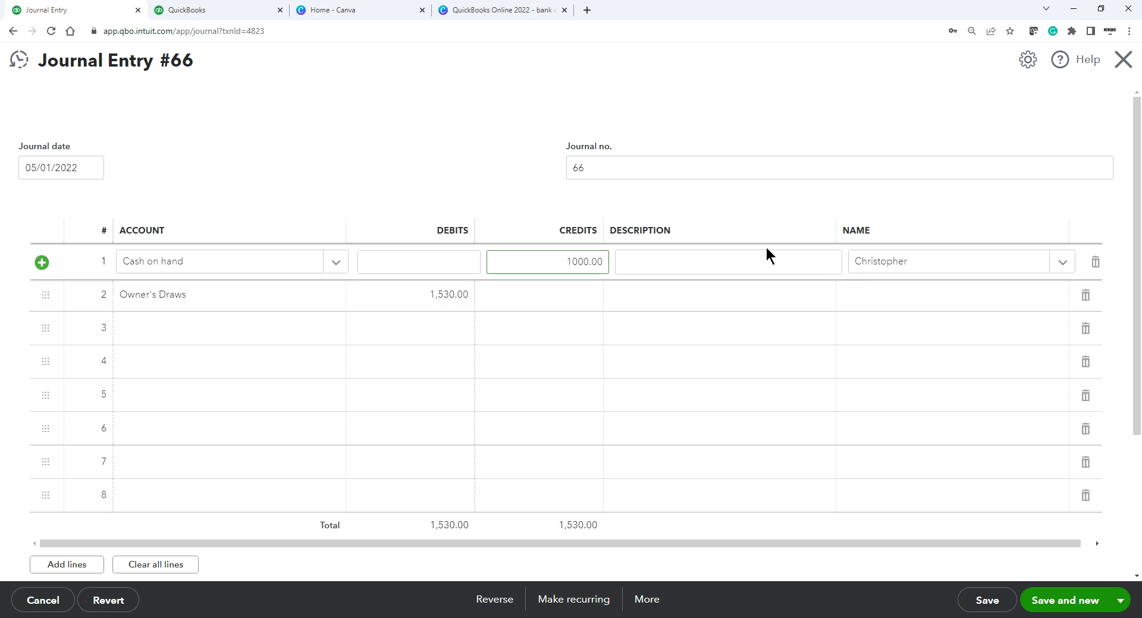
left_click(924, 263)
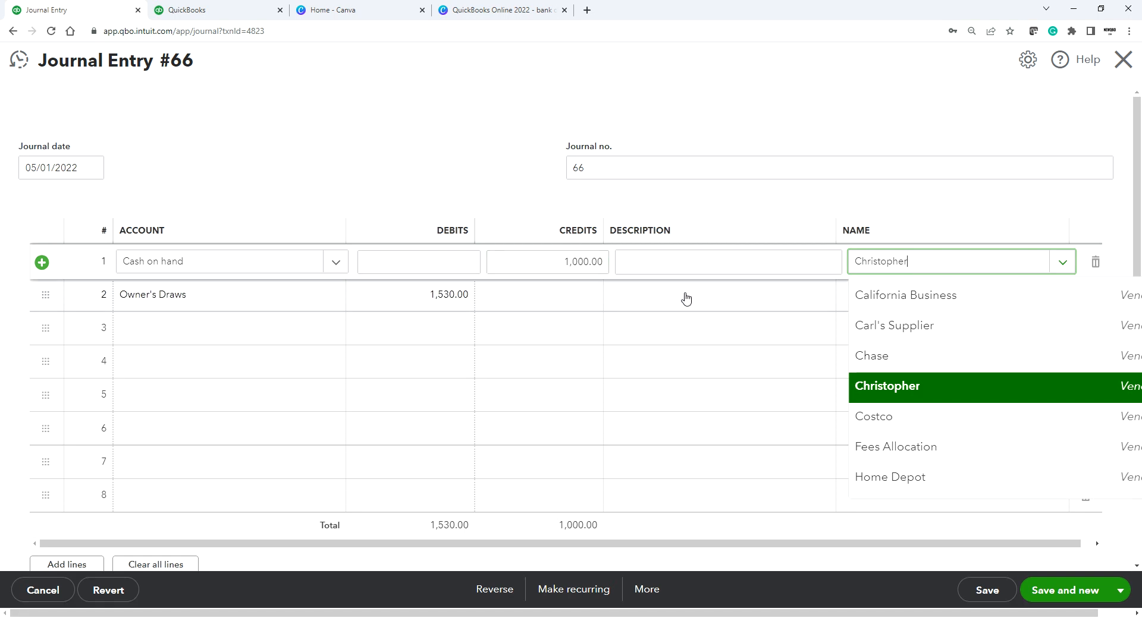
left_click(438, 294)
type("1000")
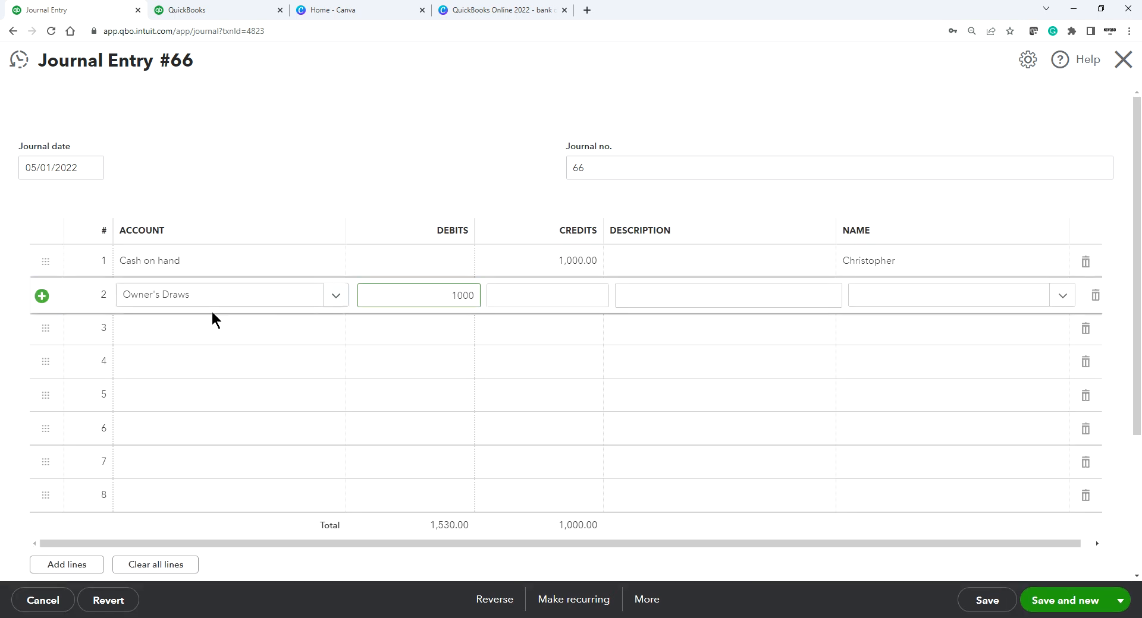
left_click(179, 331)
Step: Add a 530.00 Cash on hand credit line and a Supplies & Materials - COGS debit line
left_click(170, 362)
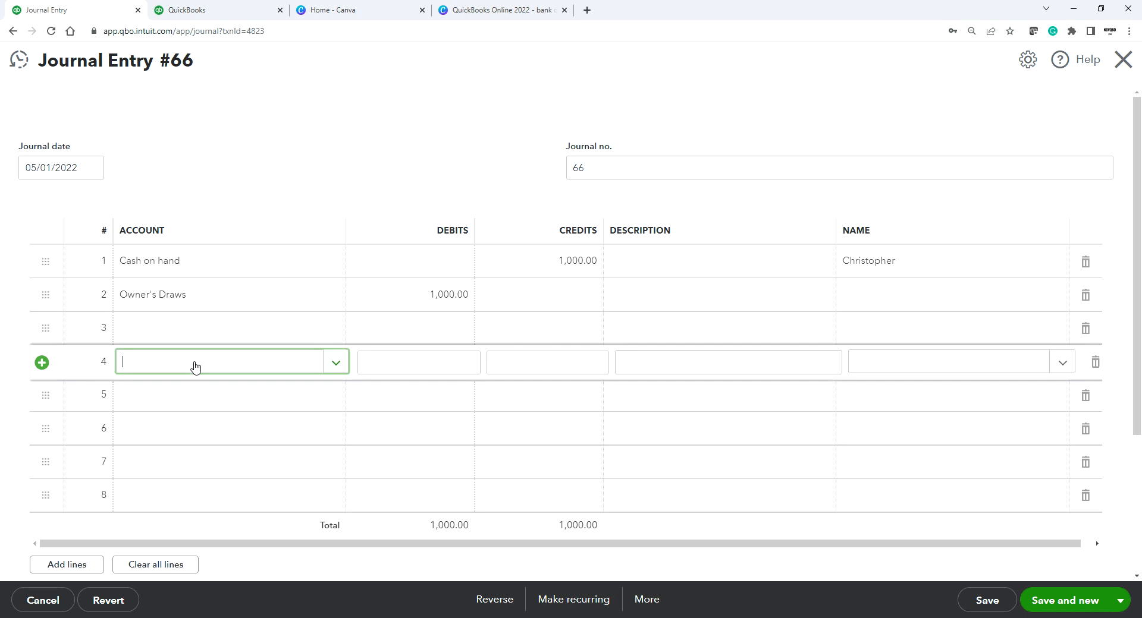
type("Cash")
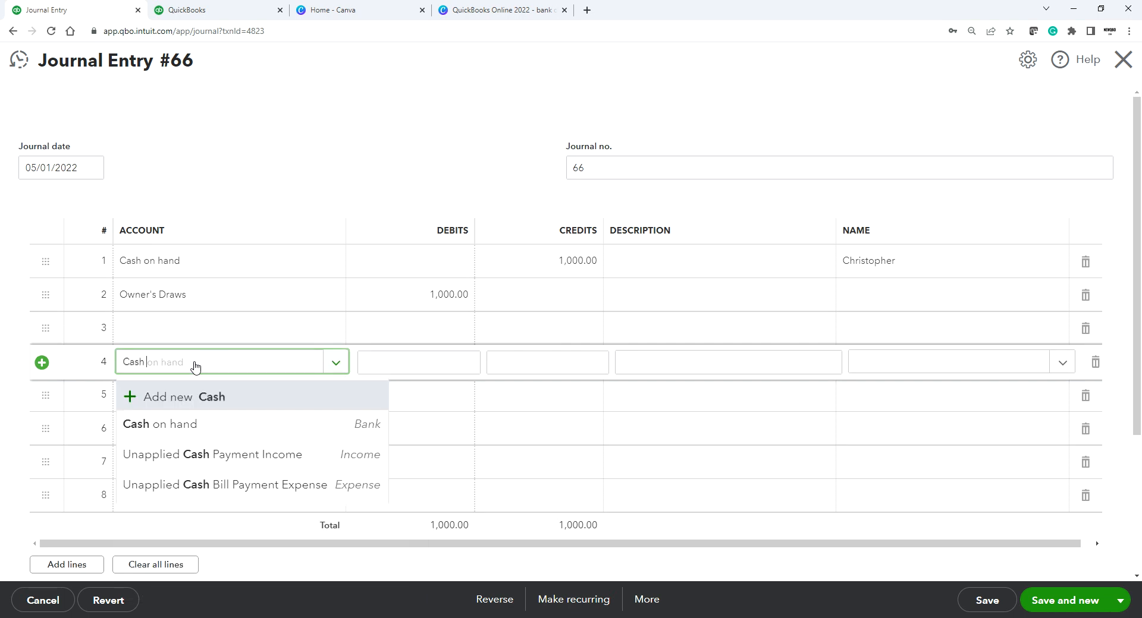
left_click(188, 427)
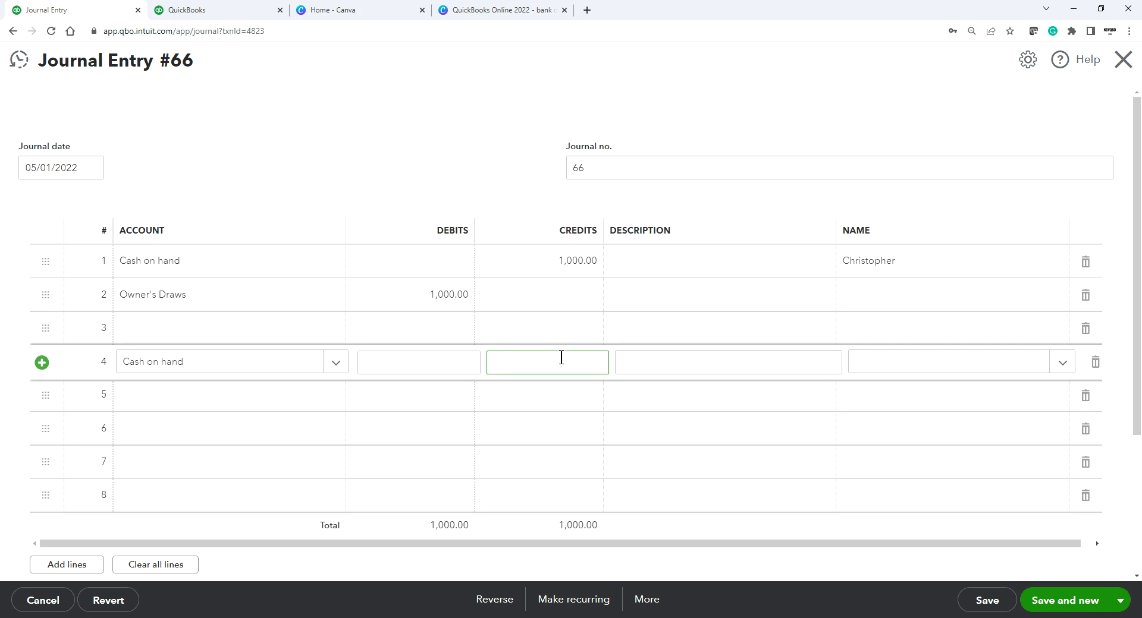
left_click(149, 392)
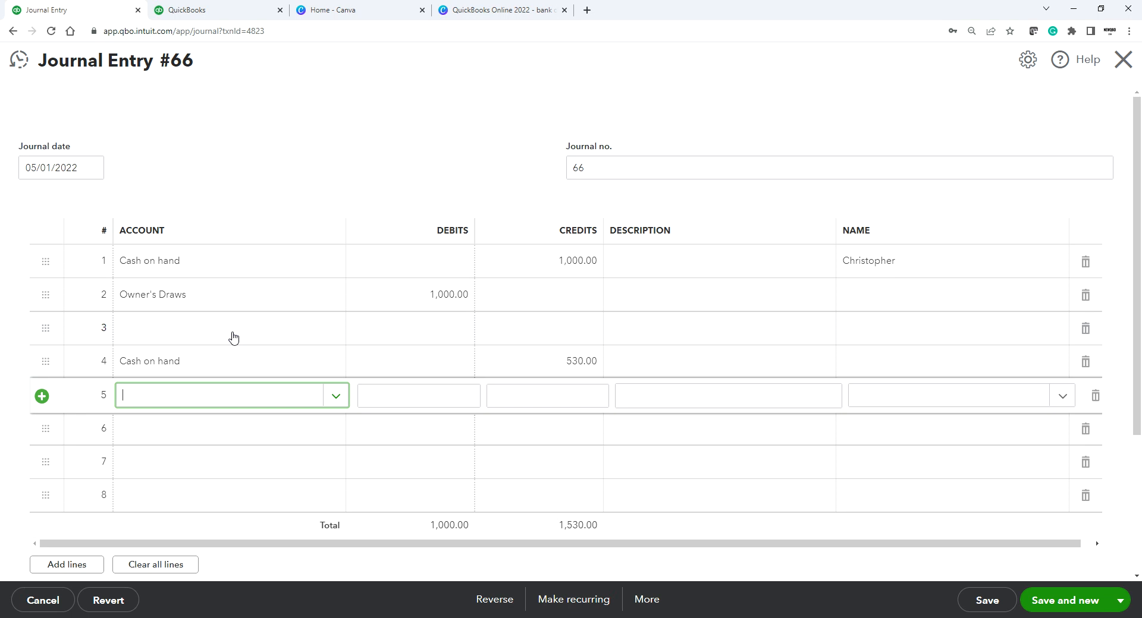
type("supp")
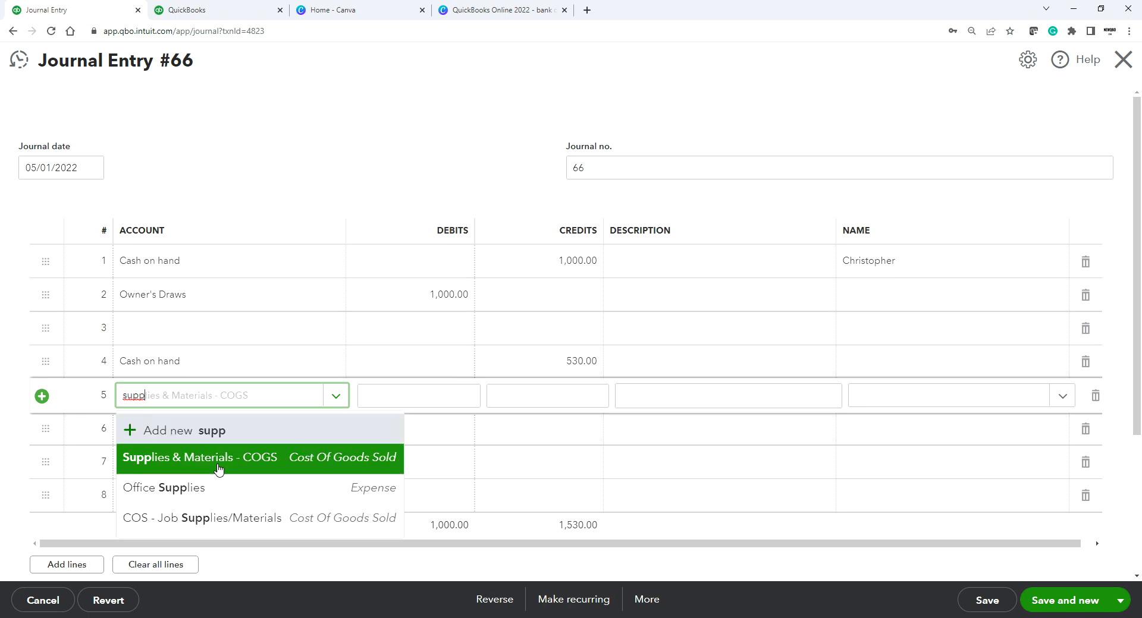
left_click(205, 465)
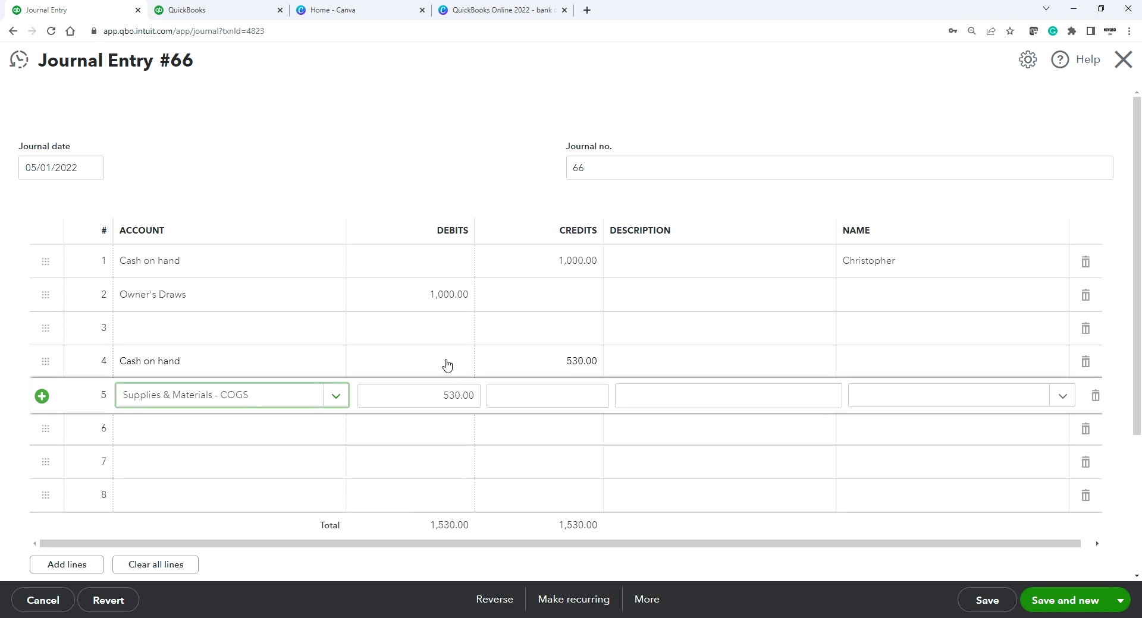
left_click(445, 360)
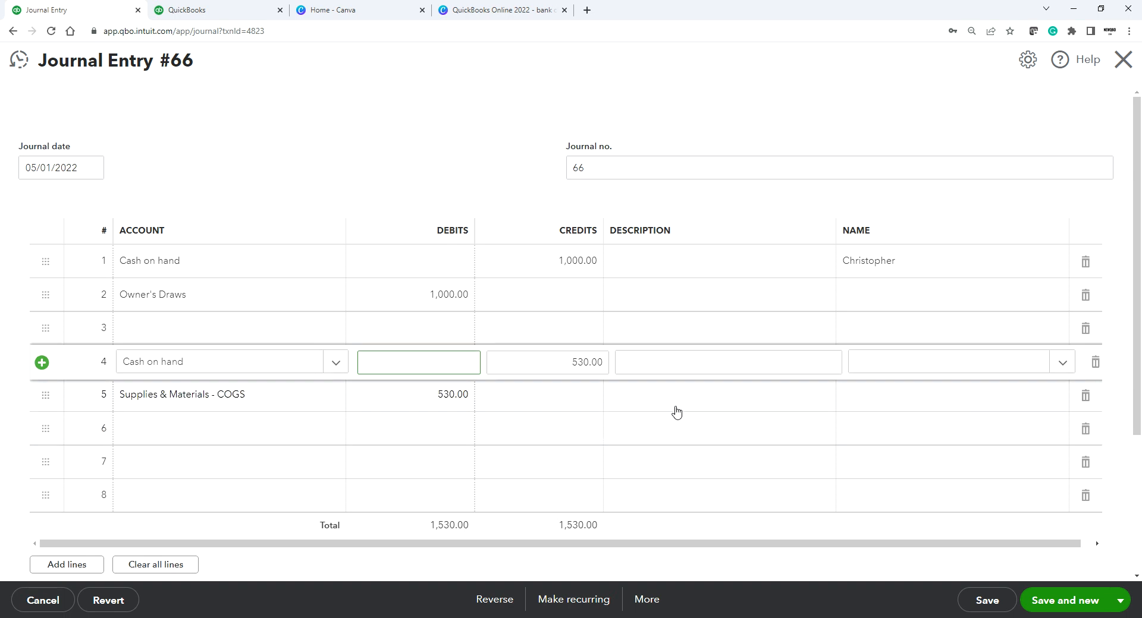
left_click(881, 363)
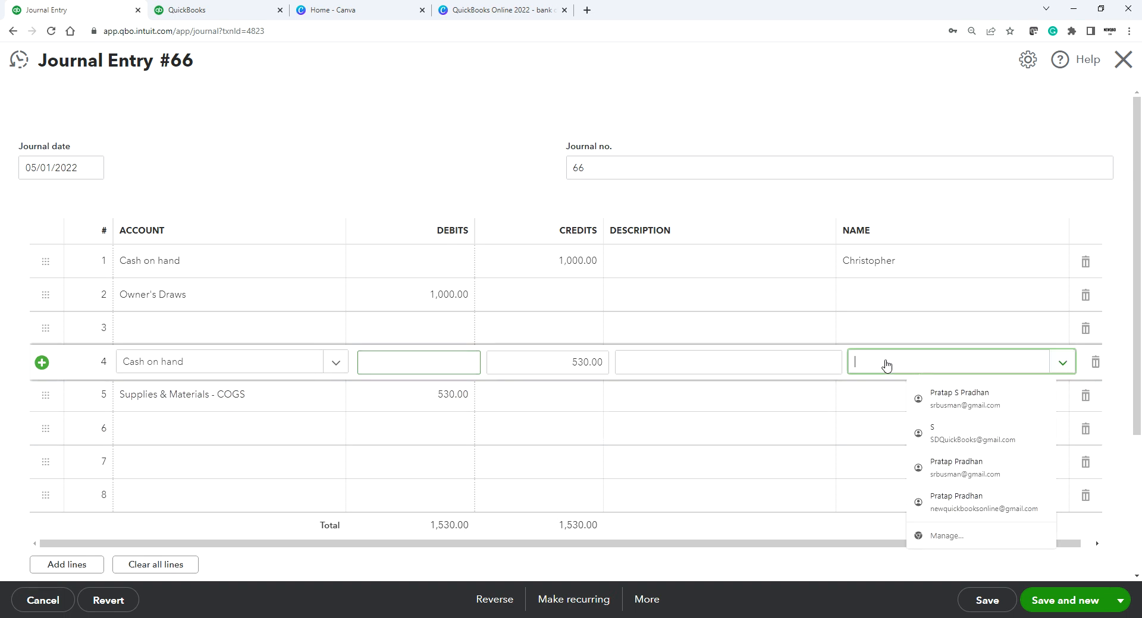
Step: Set A2 Supplier as the name on the row 4 Cash on hand line
left_click(1063, 364)
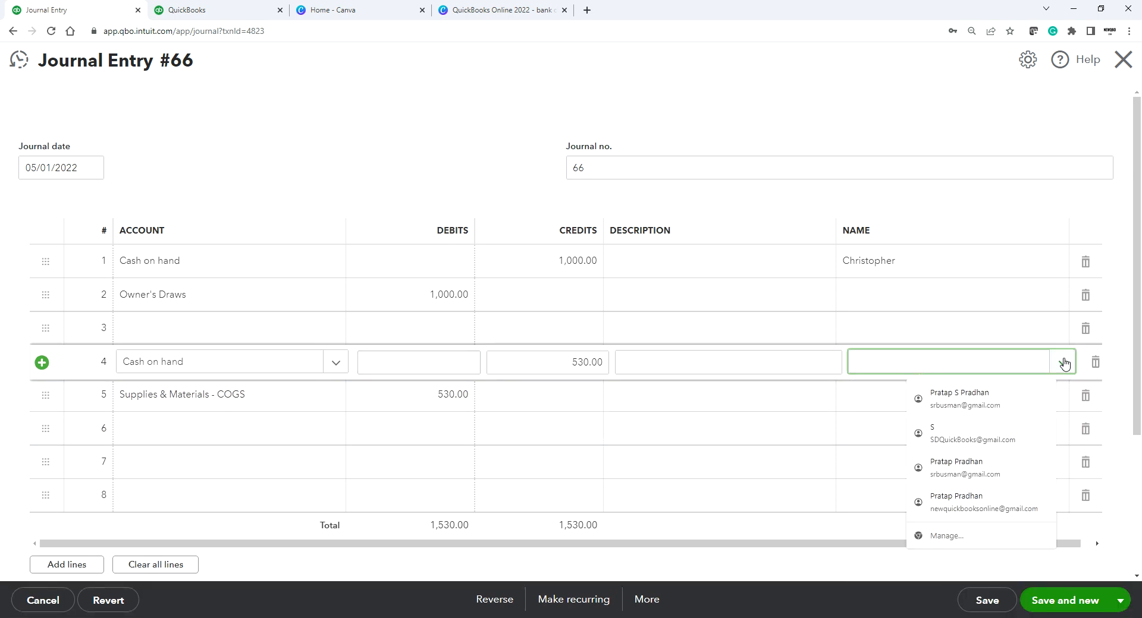
left_click(847, 399)
left_click(872, 400)
scroll(872, 400, "down", 3)
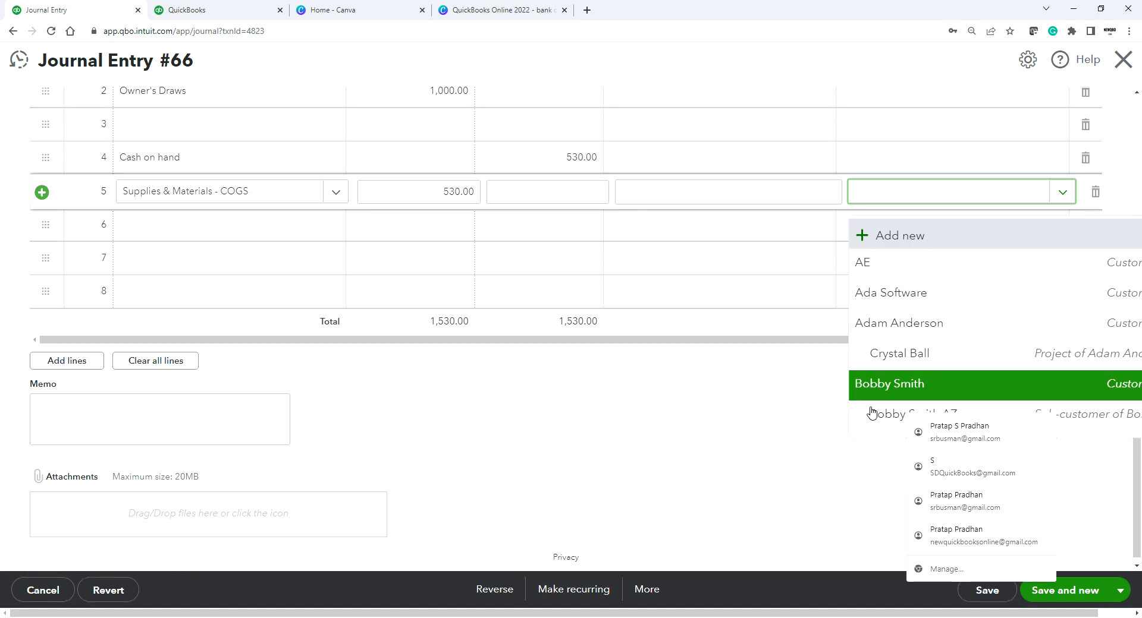
left_click(815, 410)
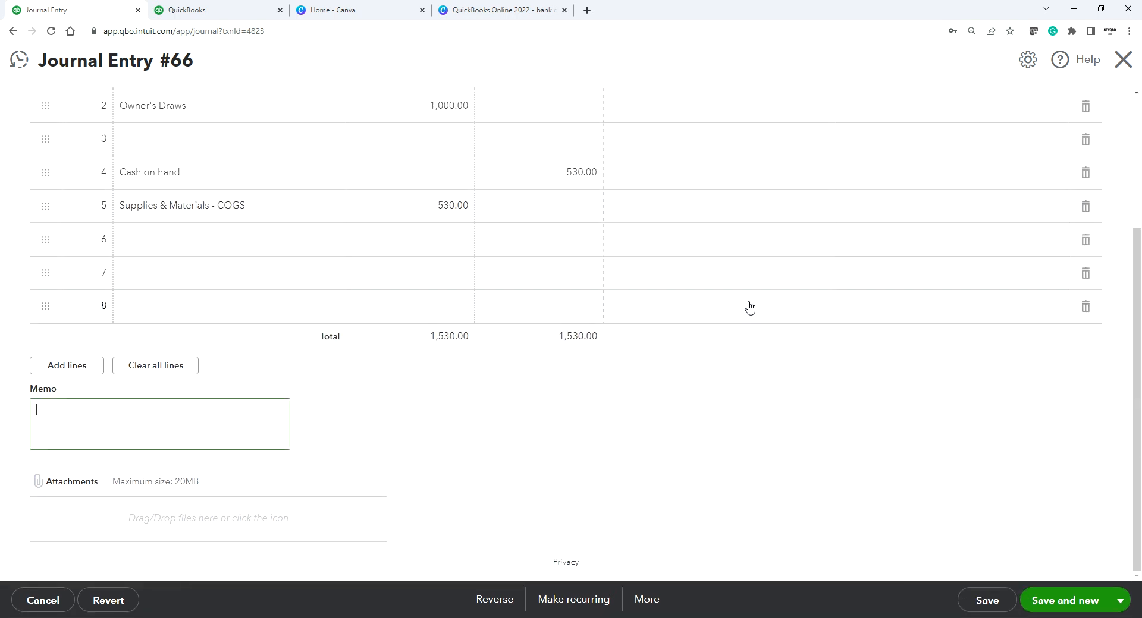
scroll(768, 319, "up", 2)
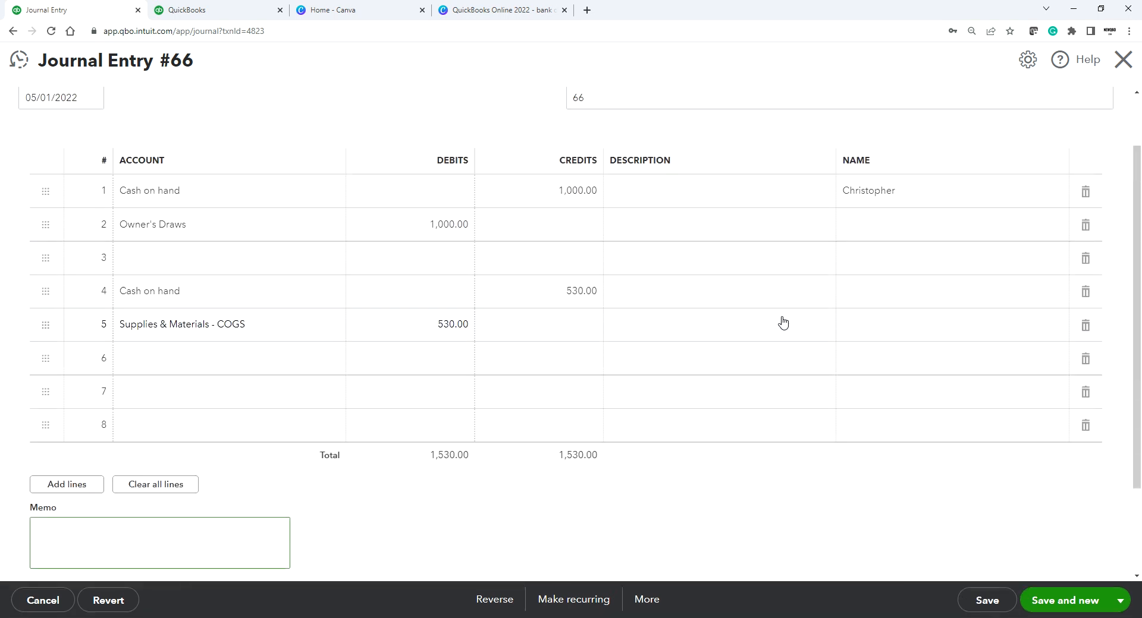
left_click(880, 290)
left_click(1062, 294)
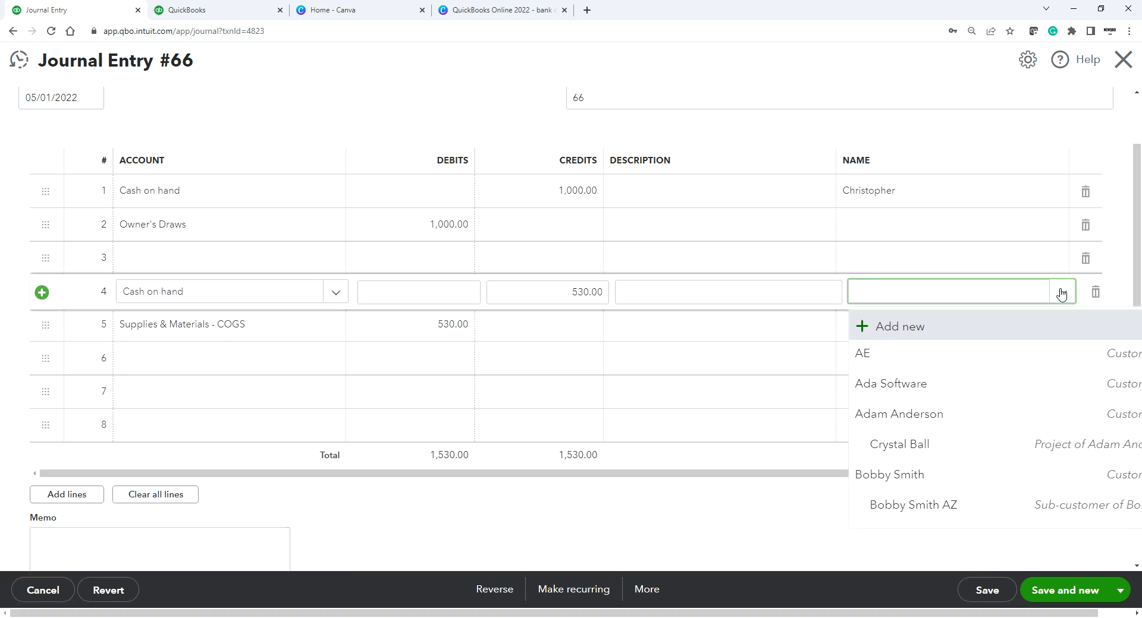
scroll(948, 425, "down", 2)
scroll(952, 431, "down", 8)
scroll(952, 440, "down", 5)
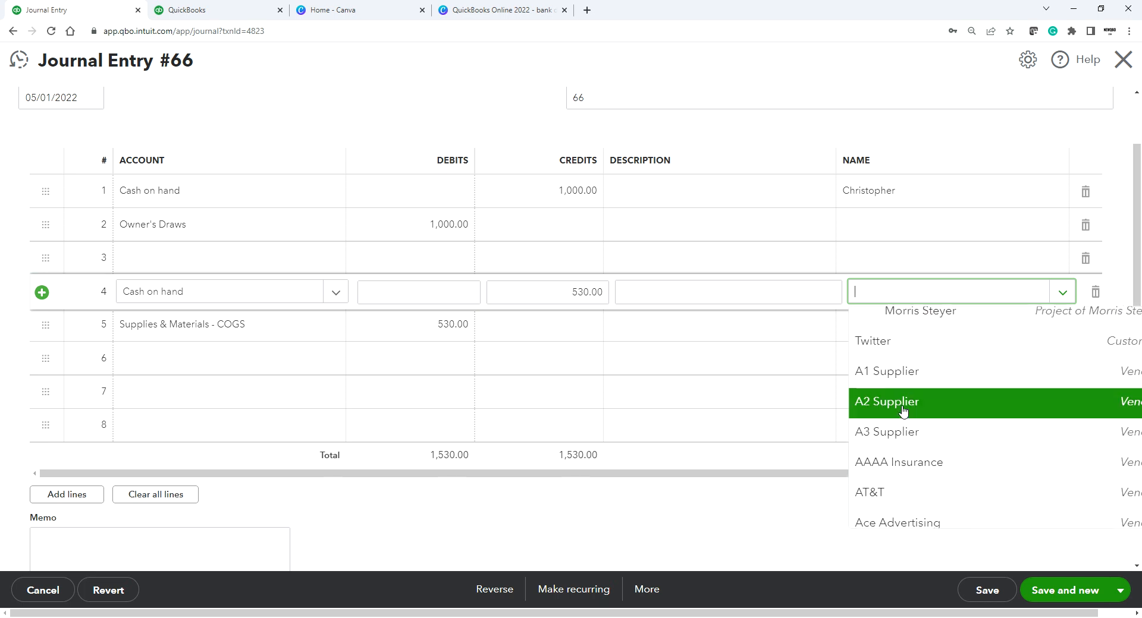
left_click(907, 415)
Step: Set row 5's Supplies & Materials - COGS name to A2 Supplier
left_click(878, 324)
left_click(885, 327)
type("a1")
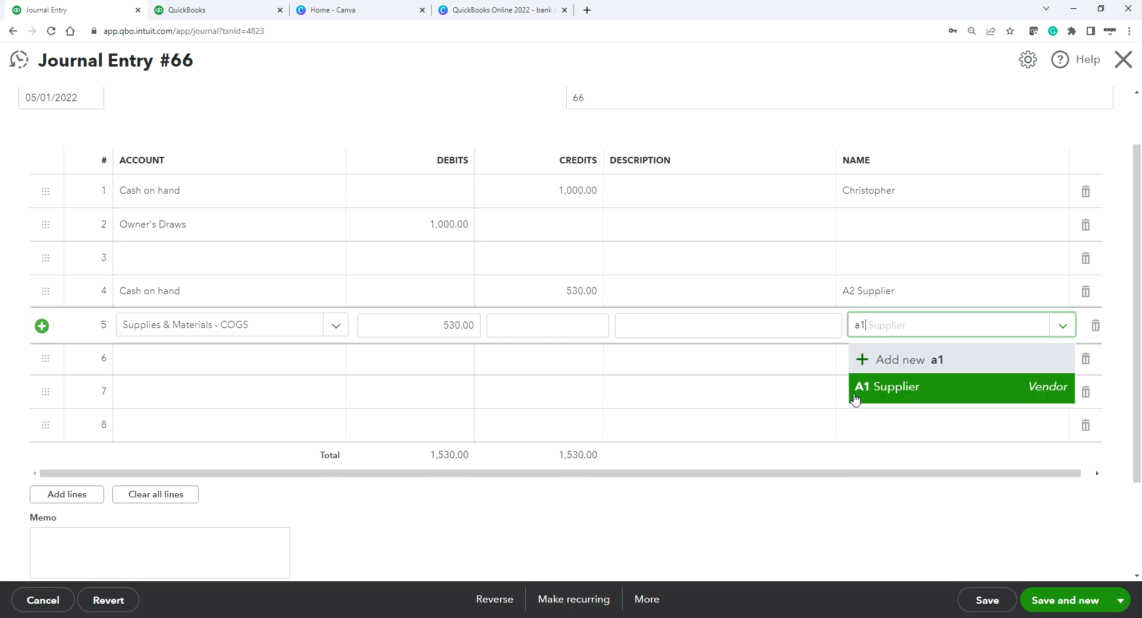
left_click(855, 398)
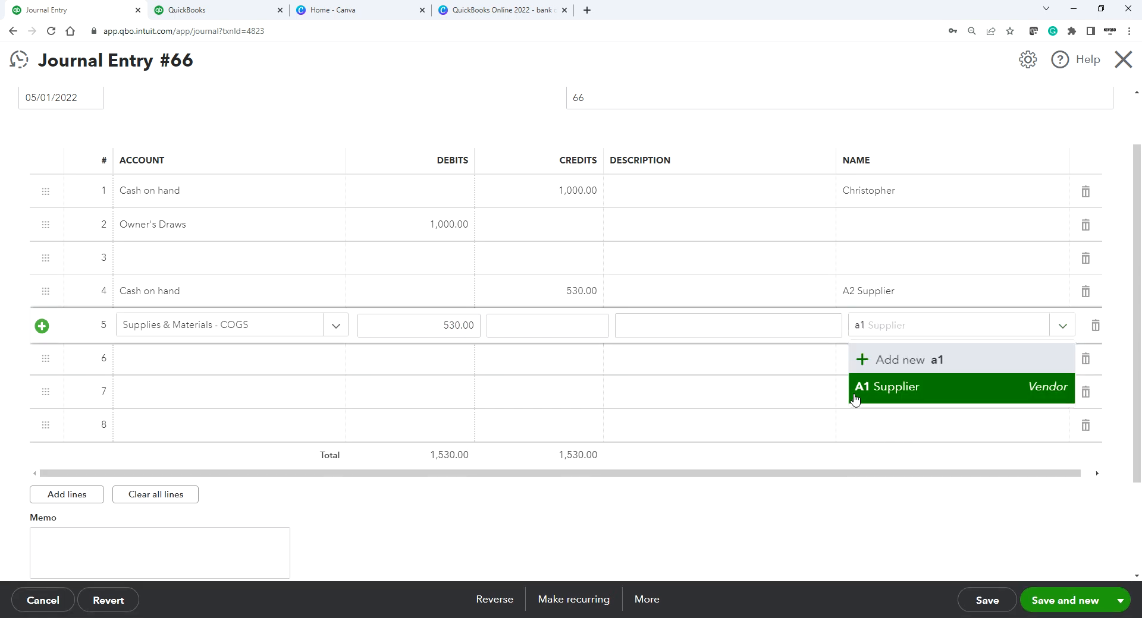
left_click(1053, 328)
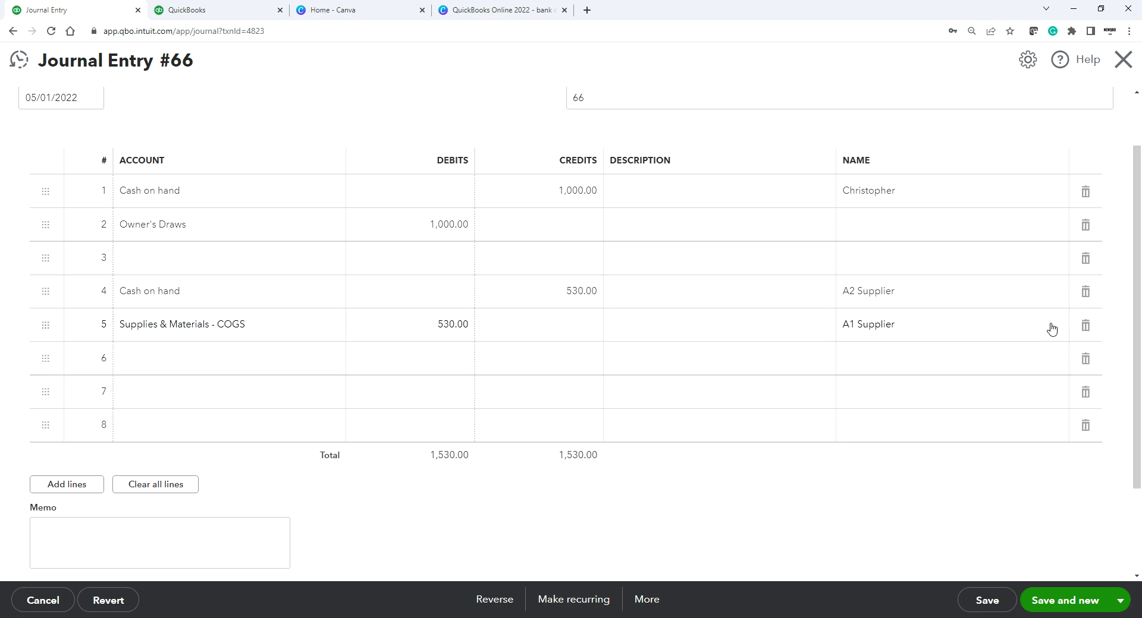
left_click(1061, 328)
left_click(922, 479)
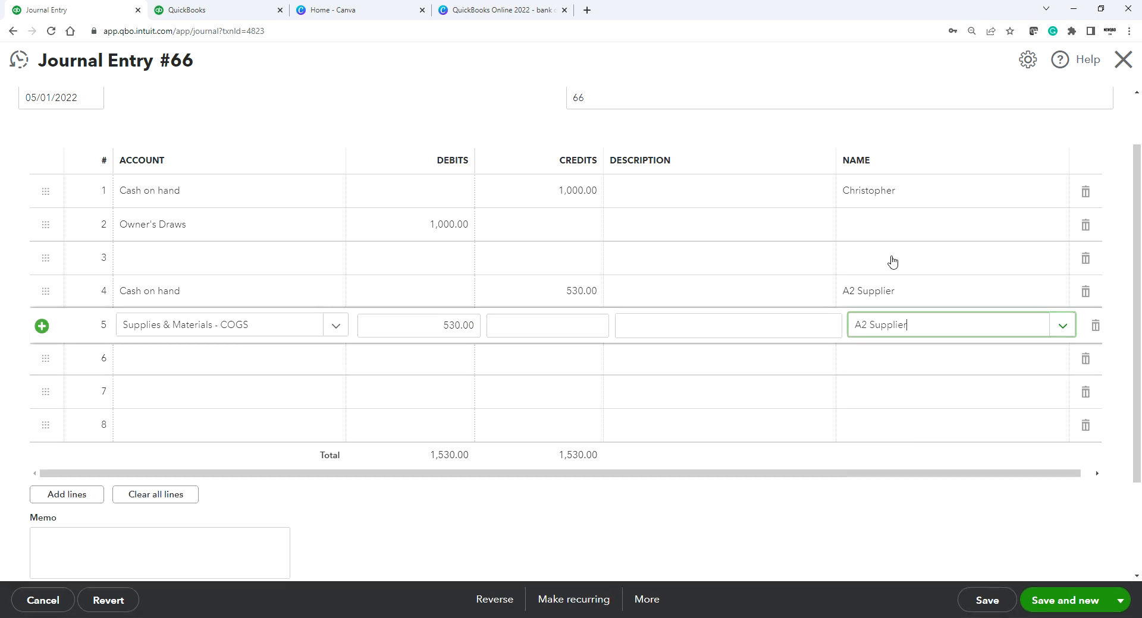
Step: Give the Owner's Draws line the same vendor as row 1, then save and close
left_click(878, 230)
type("ch")
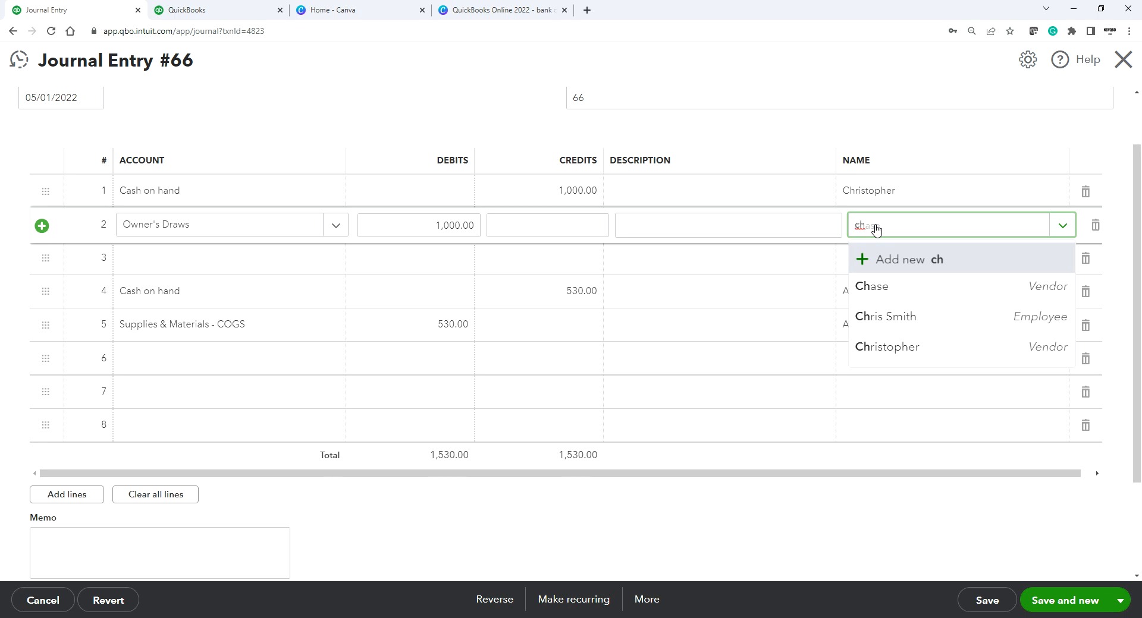
left_click(879, 351)
left_click(701, 504)
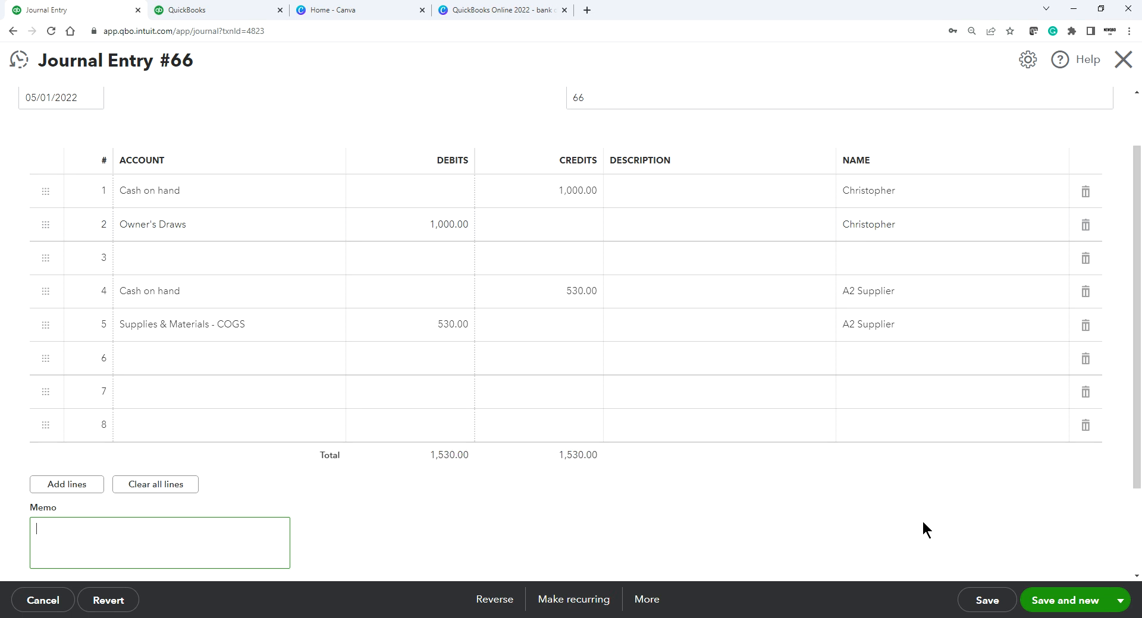
left_click(1120, 601)
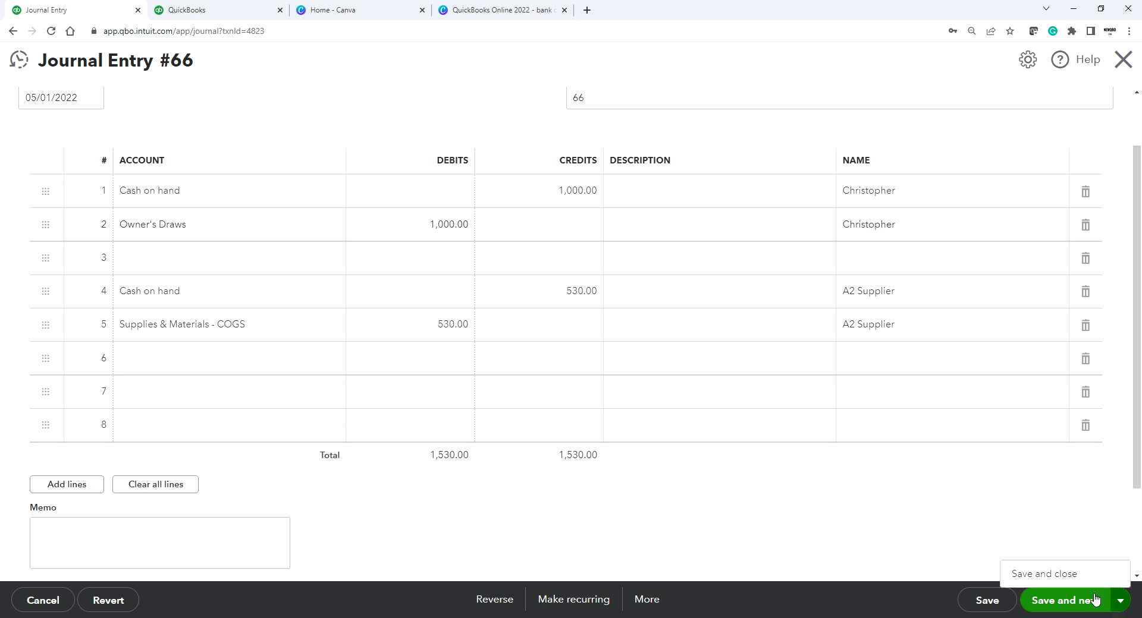
left_click(1050, 580)
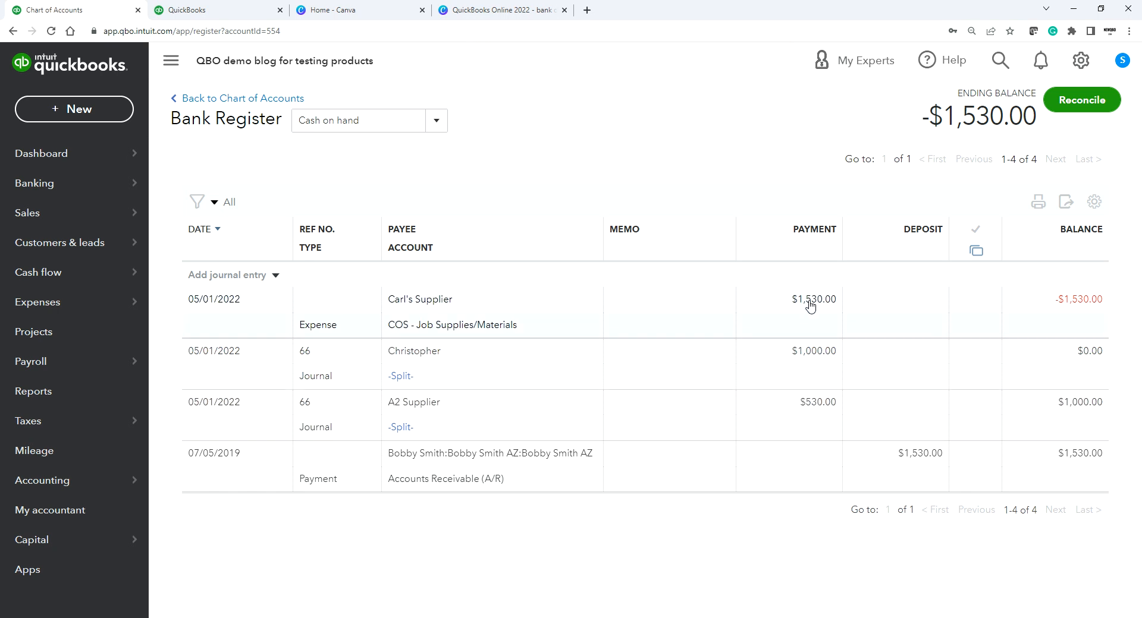
Step: Delete the Carl's Supplier expense from the register and go to the Dashboard
left_click(892, 300)
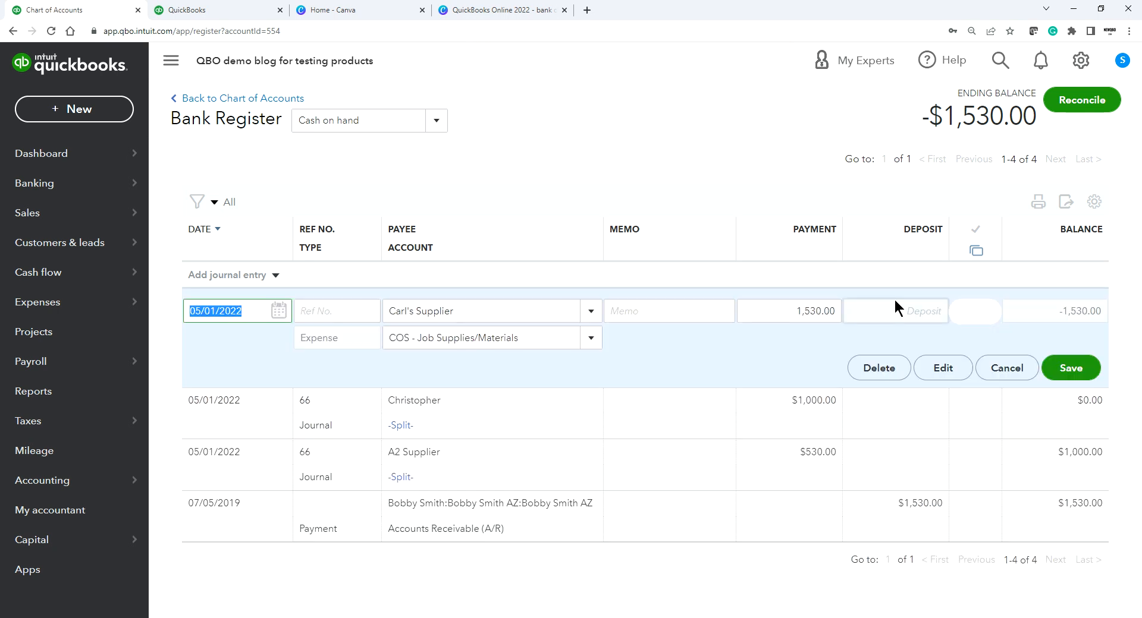
left_click(879, 369)
left_click(655, 351)
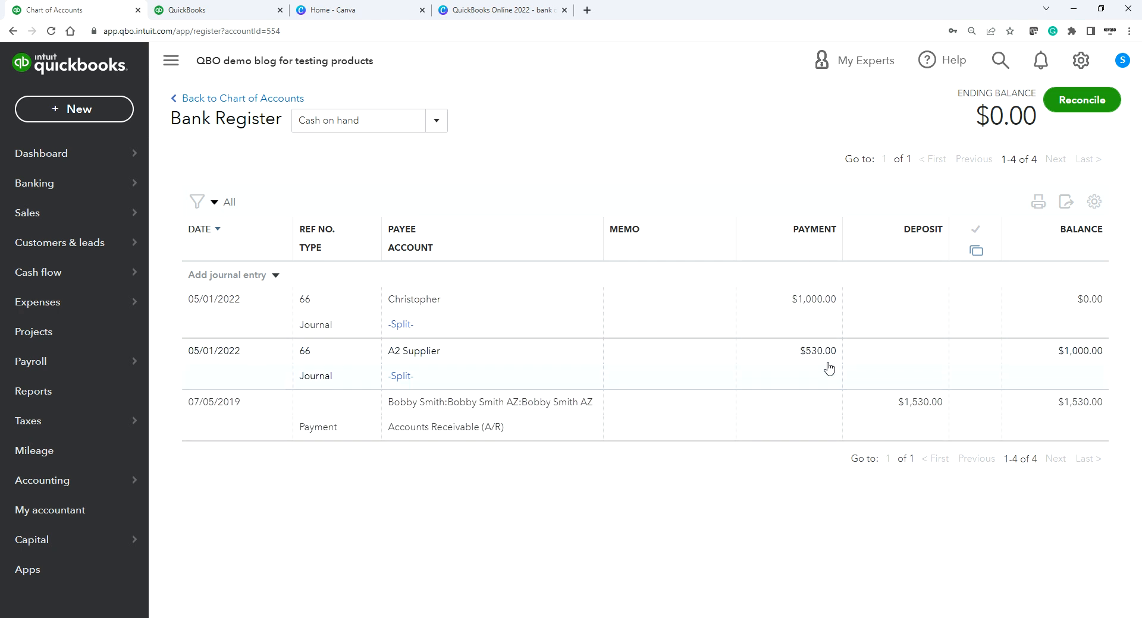
mouse_move(69, 153)
left_click(208, 153)
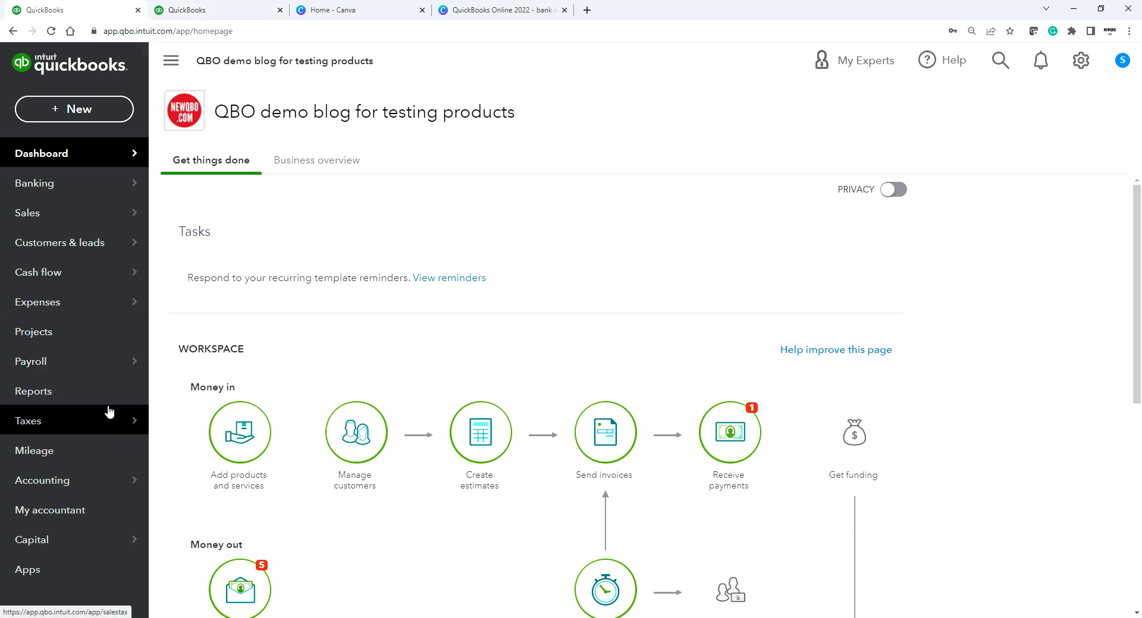
Step: Open the Accounts receivable aging summary from Reports and scroll through its $392,285.02 total
mouse_move(71, 488)
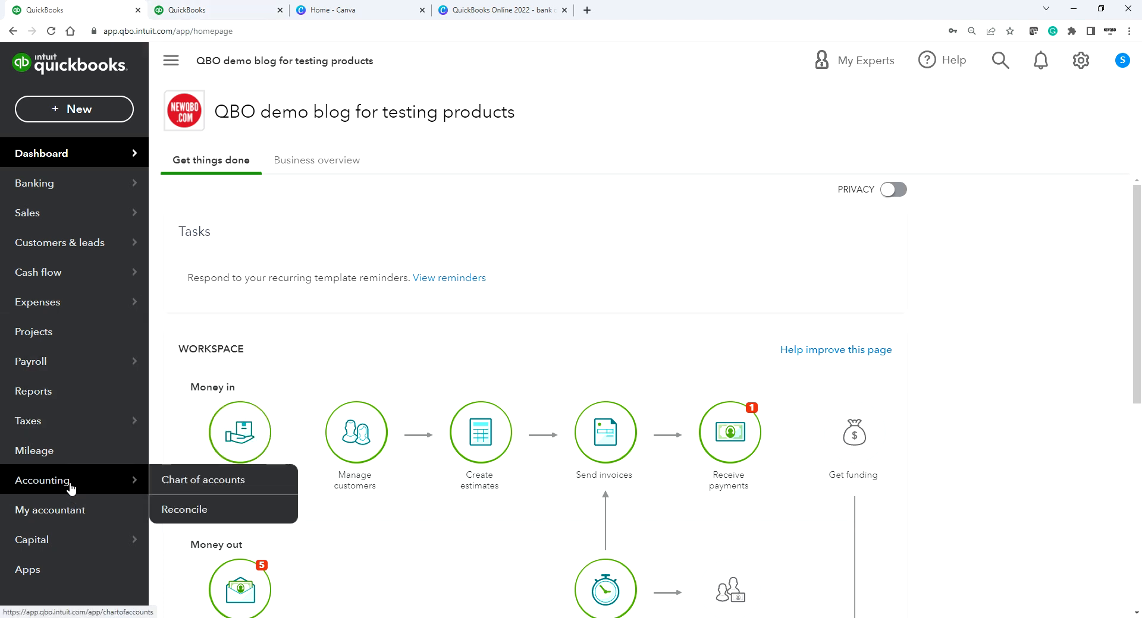
left_click(42, 394)
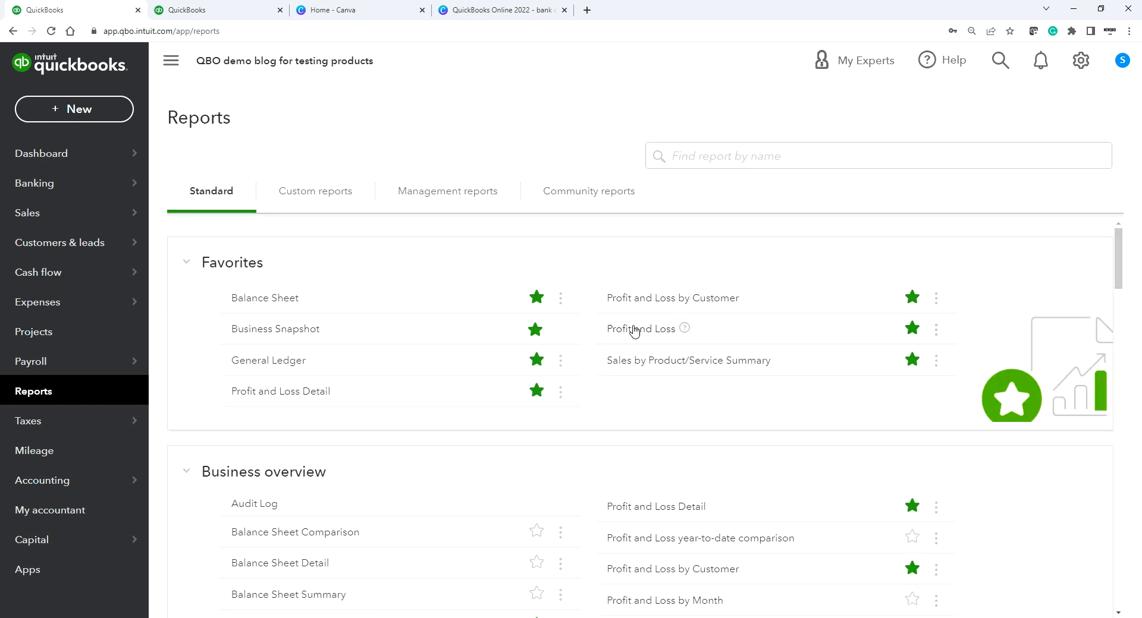
scroll(458, 372, "down", 3)
scroll(458, 368, "down", 6)
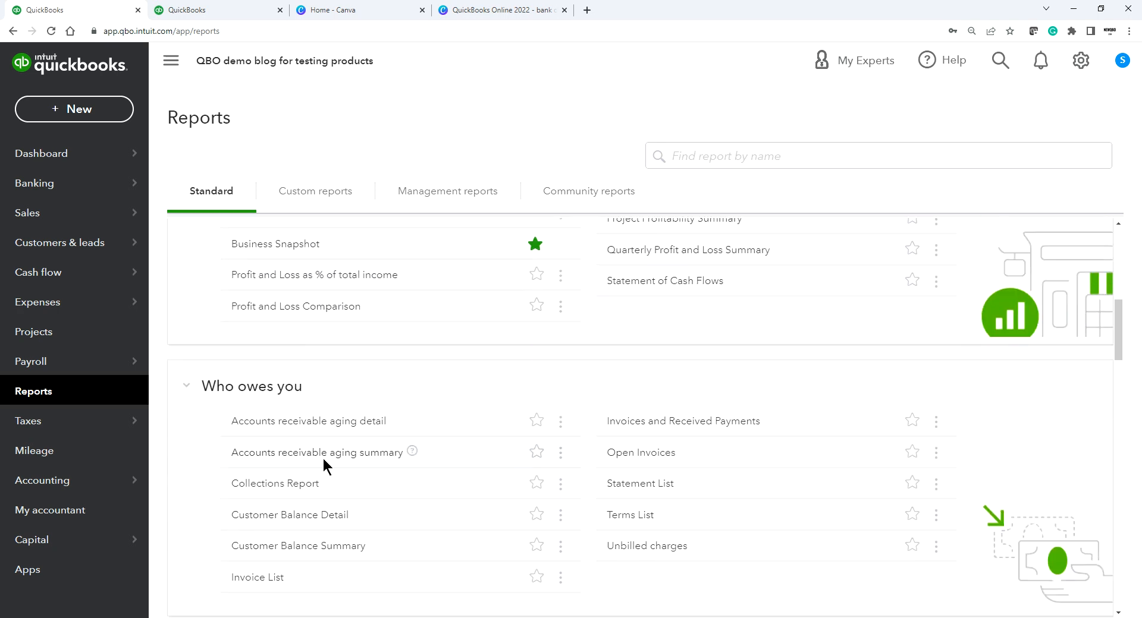
left_click(323, 454)
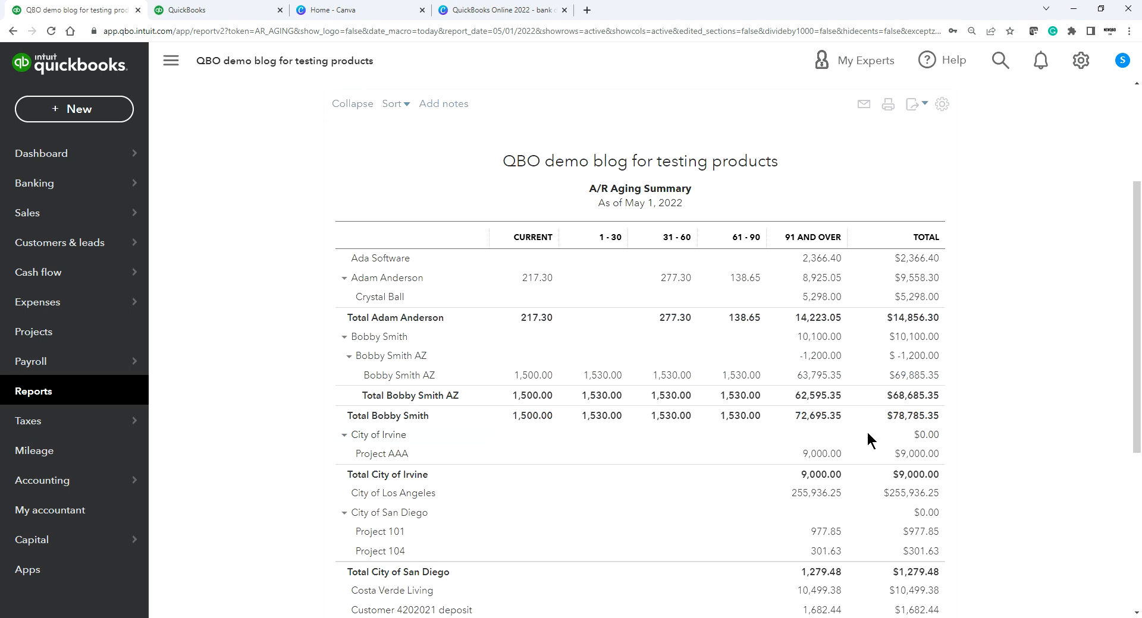
scroll(863, 464, "down", 5)
scroll(862, 459, "up", 8)
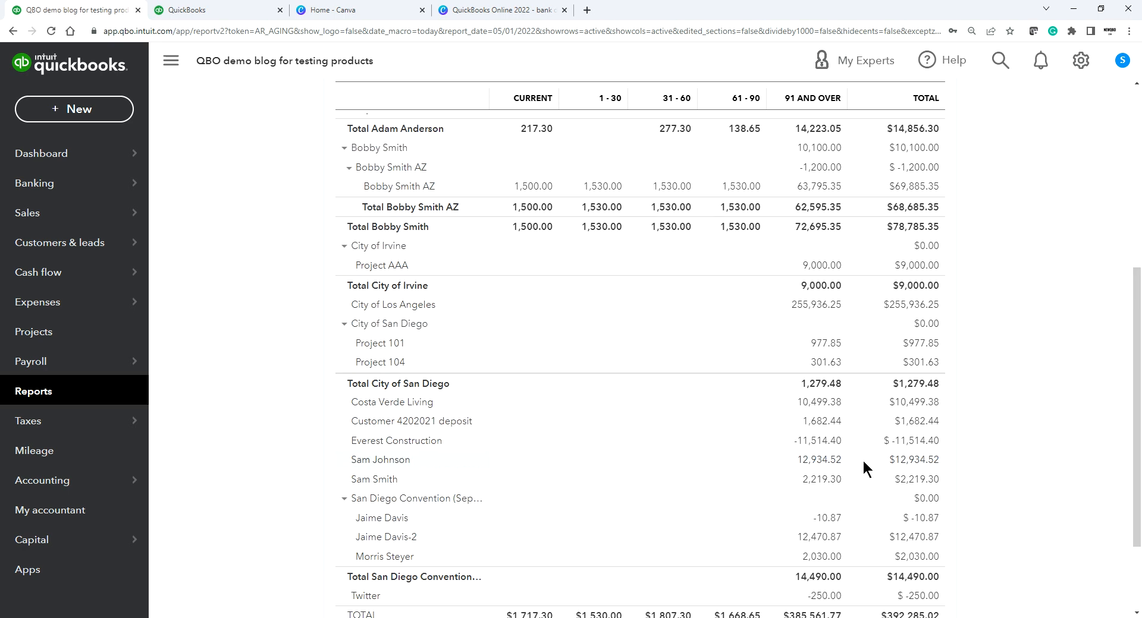
scroll(862, 459, "down", 4)
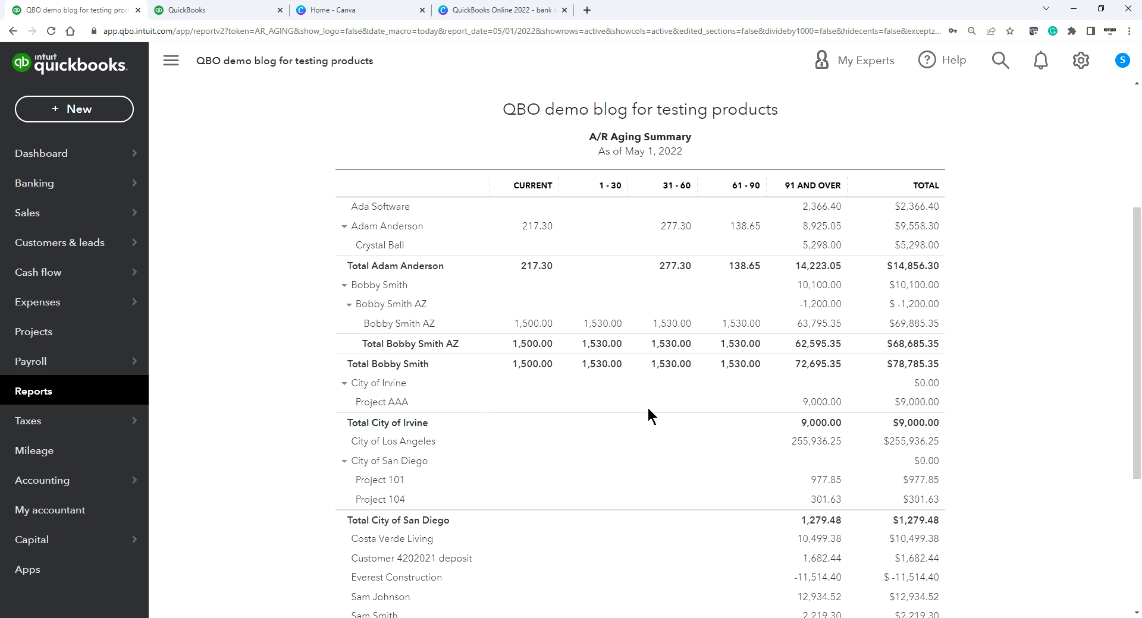
scroll(704, 357, "up", 3)
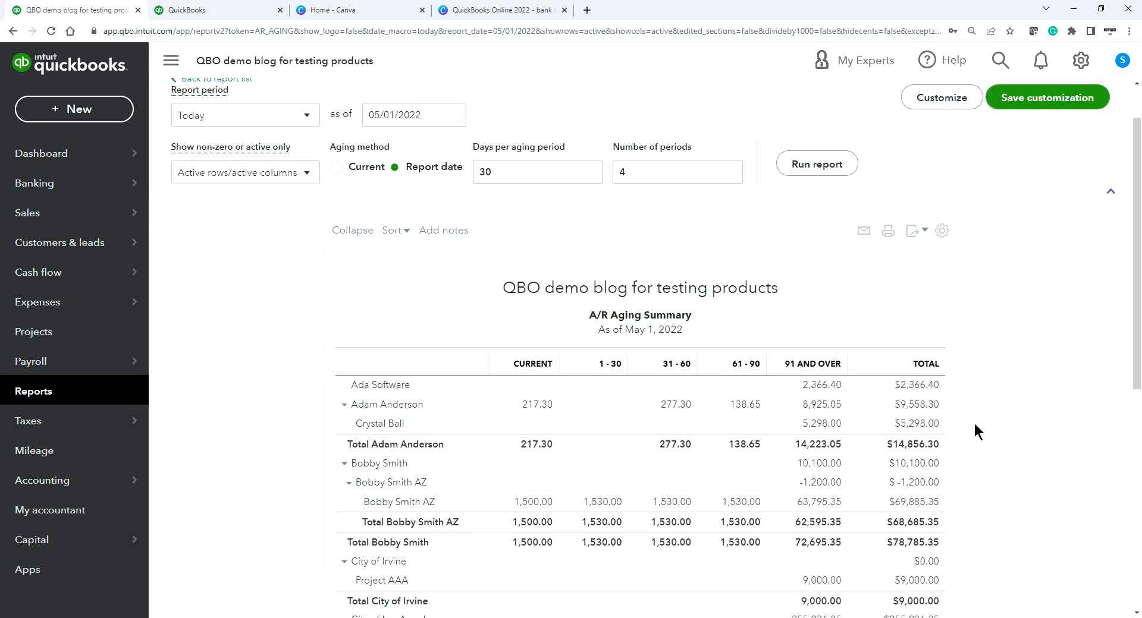
scroll(974, 417, "down", 7)
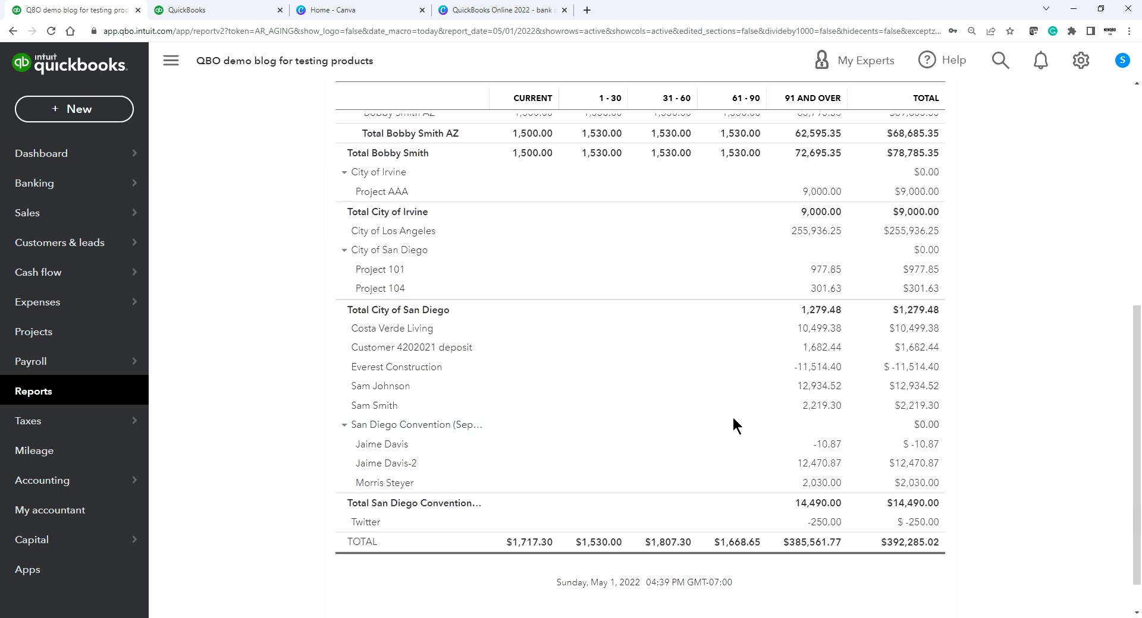
scroll(732, 423, "up", 8)
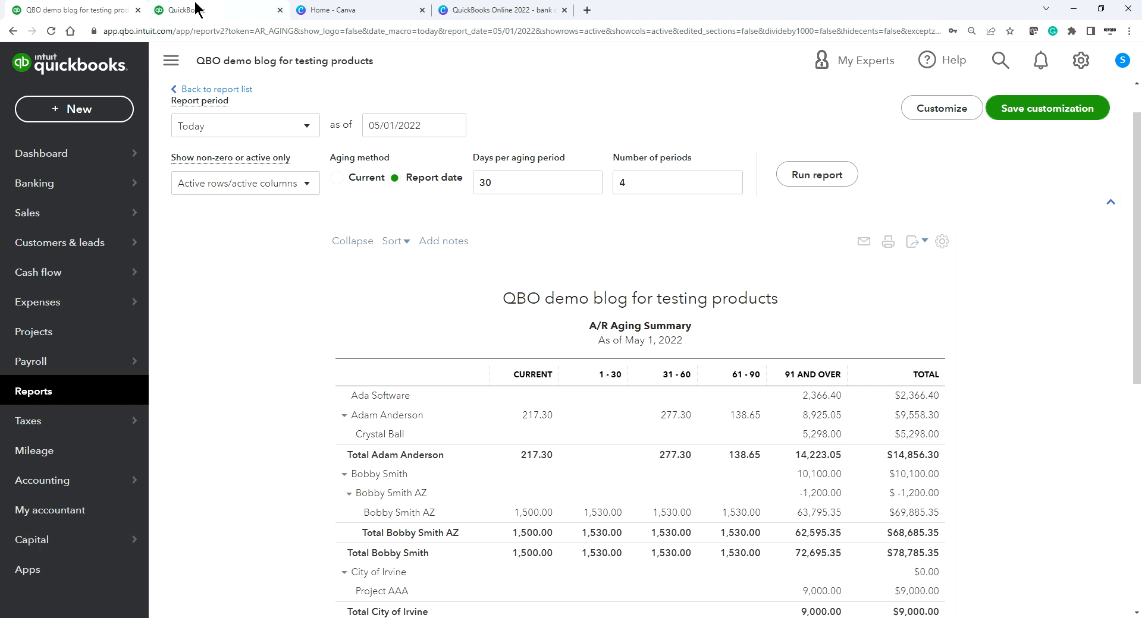
Step: Switch to the Canva tutorial design and scroll through Pages 1 and 2
left_click(492, 9)
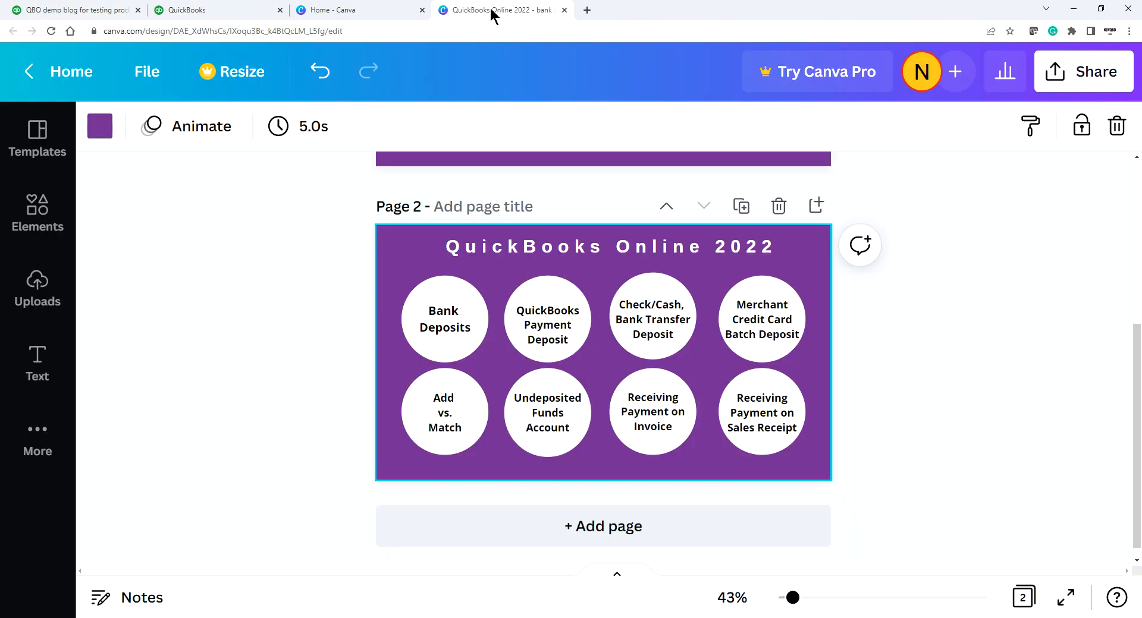
scroll(904, 405, "up", 3)
scroll(961, 412, "up", 2)
scroll(957, 410, "down", 4)
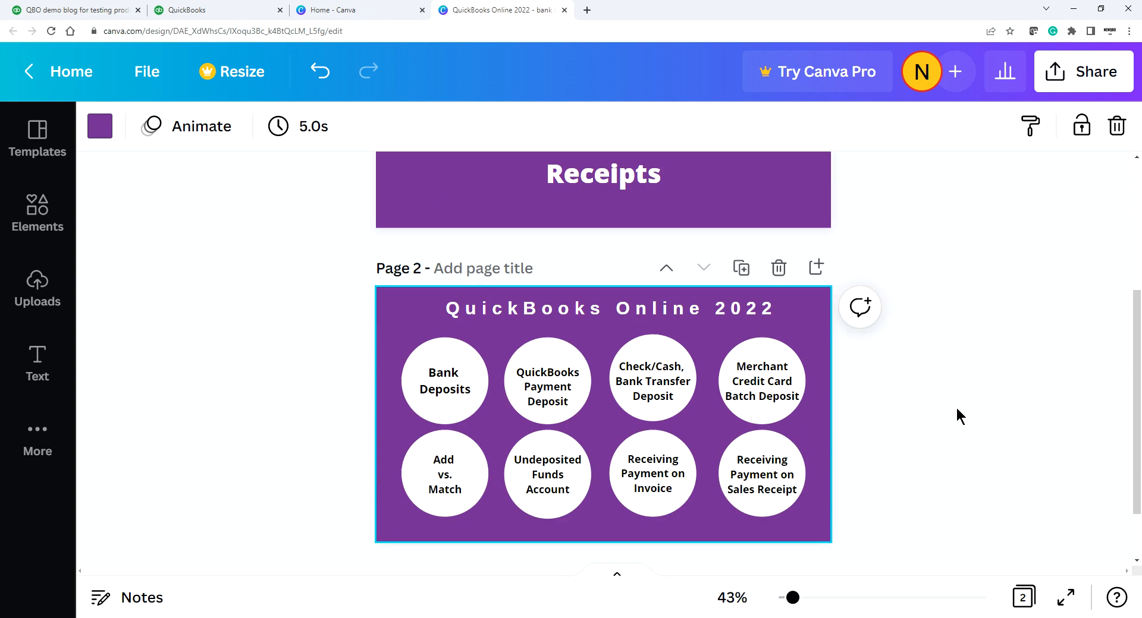
scroll(955, 410, "up", 1)
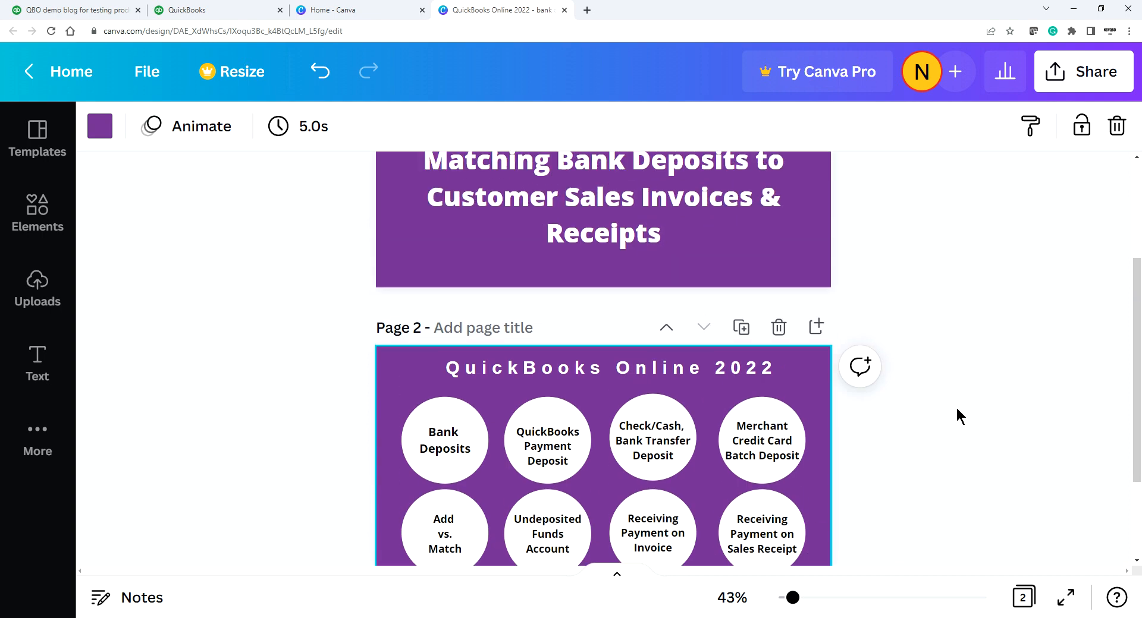
scroll(892, 475, "down", 2)
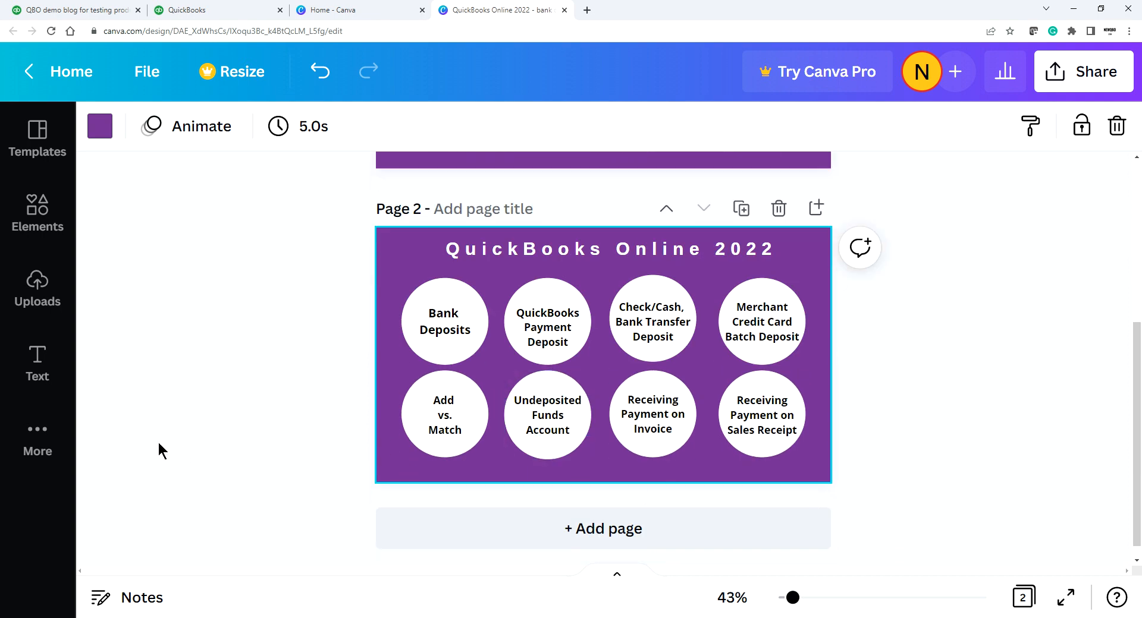
Step: Back in QuickBooks, open a new Bank deposit form and close it unsaved, twice
left_click(85, 11)
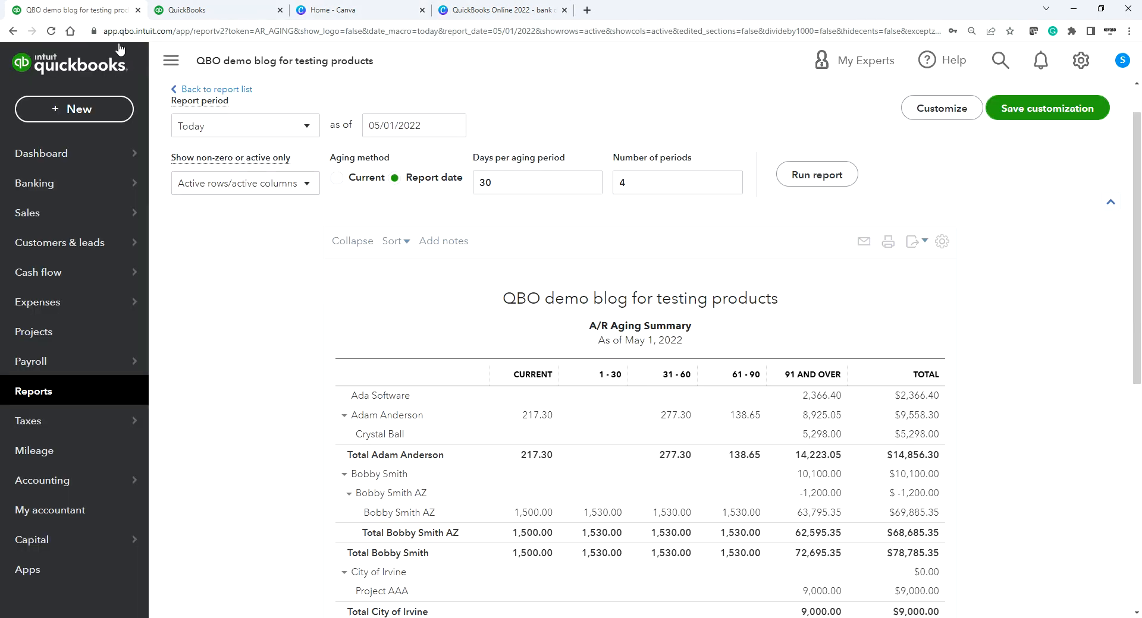
mouse_move(125, 482)
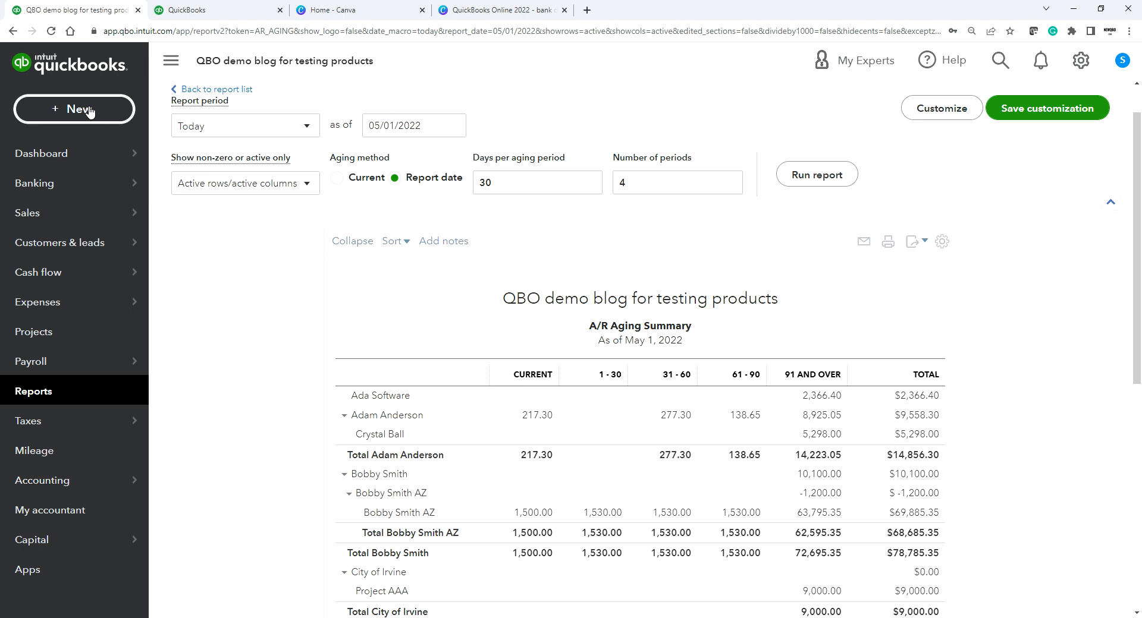
left_click(83, 109)
left_click(598, 199)
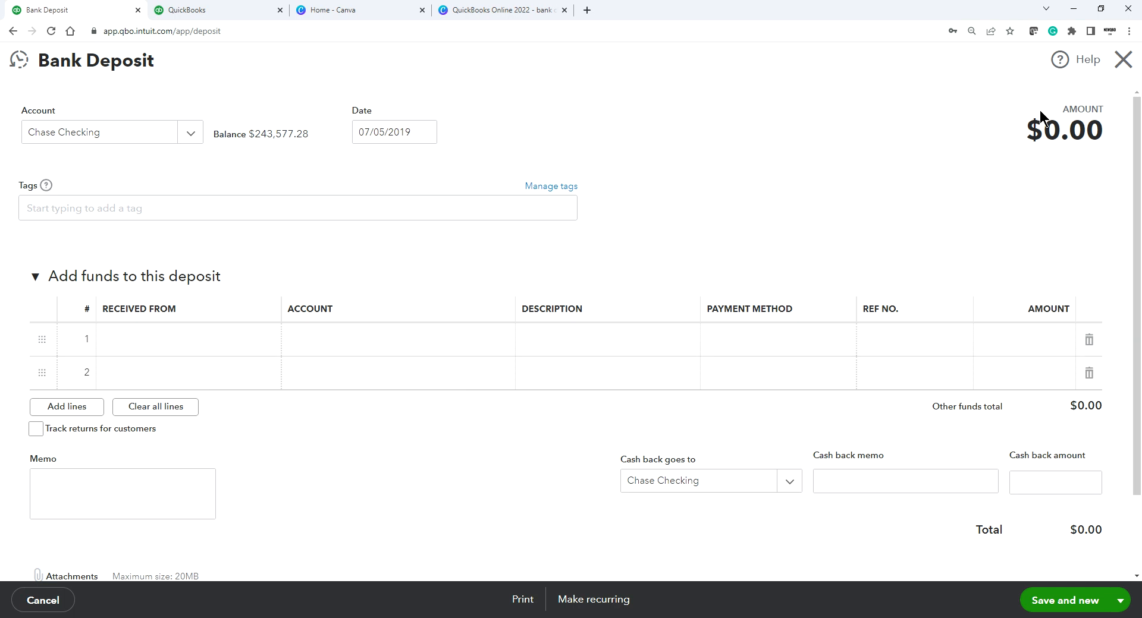
left_click(1124, 62)
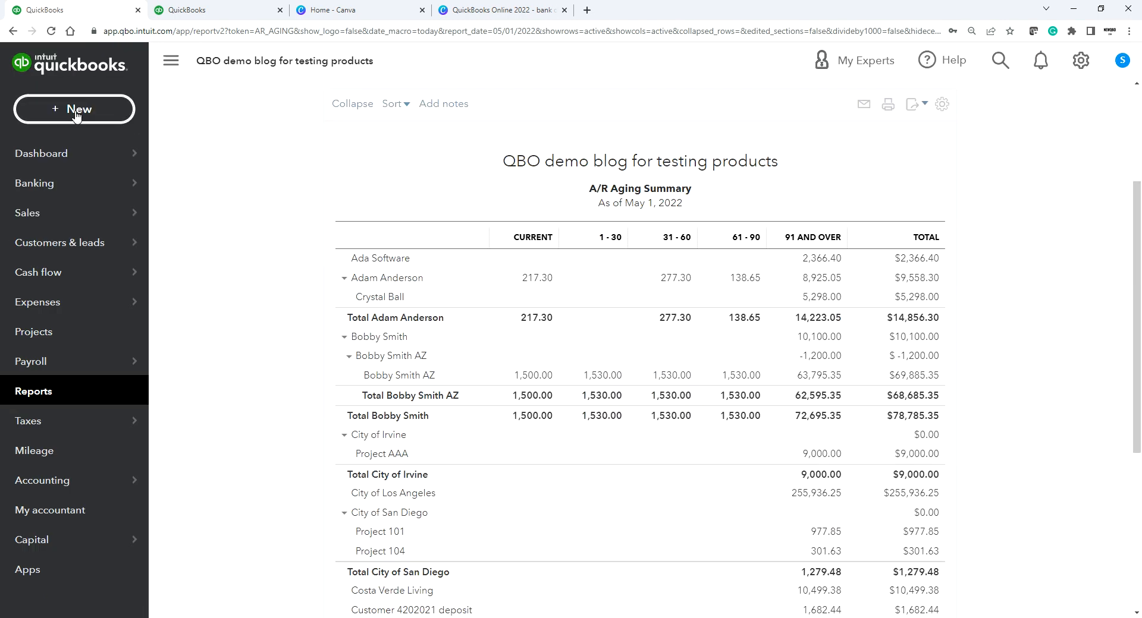
left_click(76, 111)
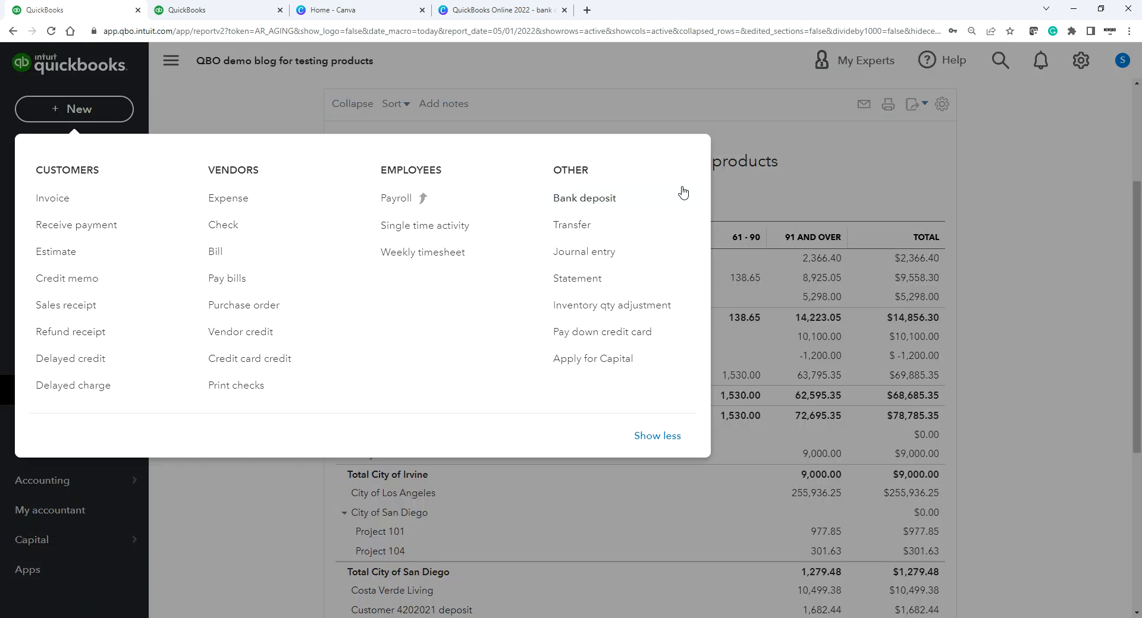
left_click(588, 195)
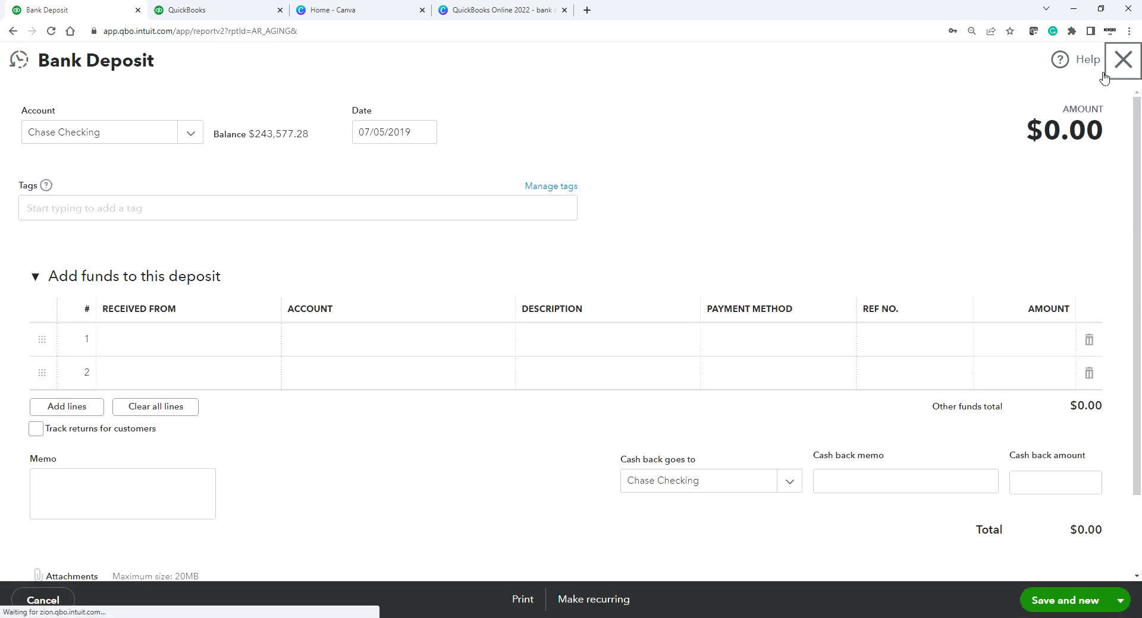
left_click(1122, 61)
Step: Filter the Chart of Accounts by 'und' to confirm Undeposited Funds is at 0.00
mouse_move(47, 485)
left_click(173, 476)
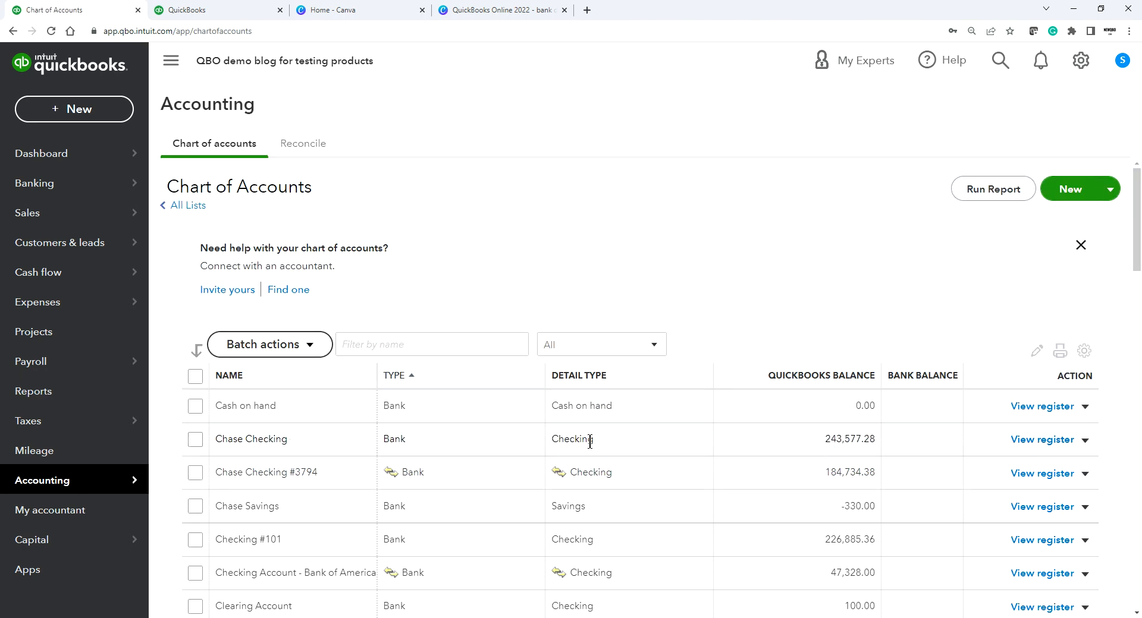
left_click(378, 344)
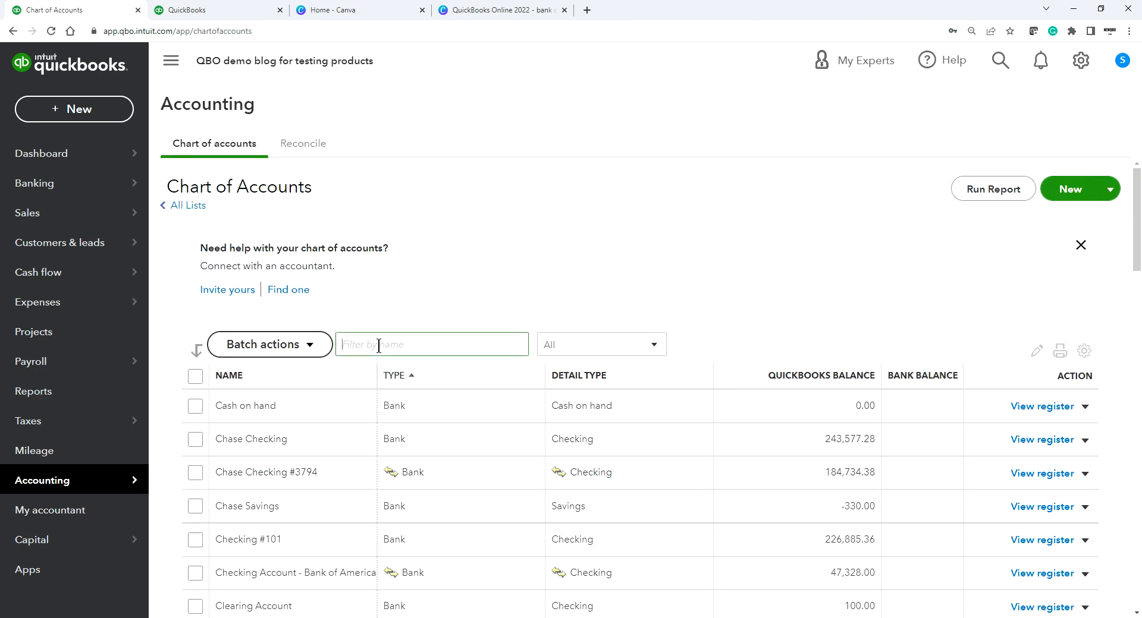
type("und")
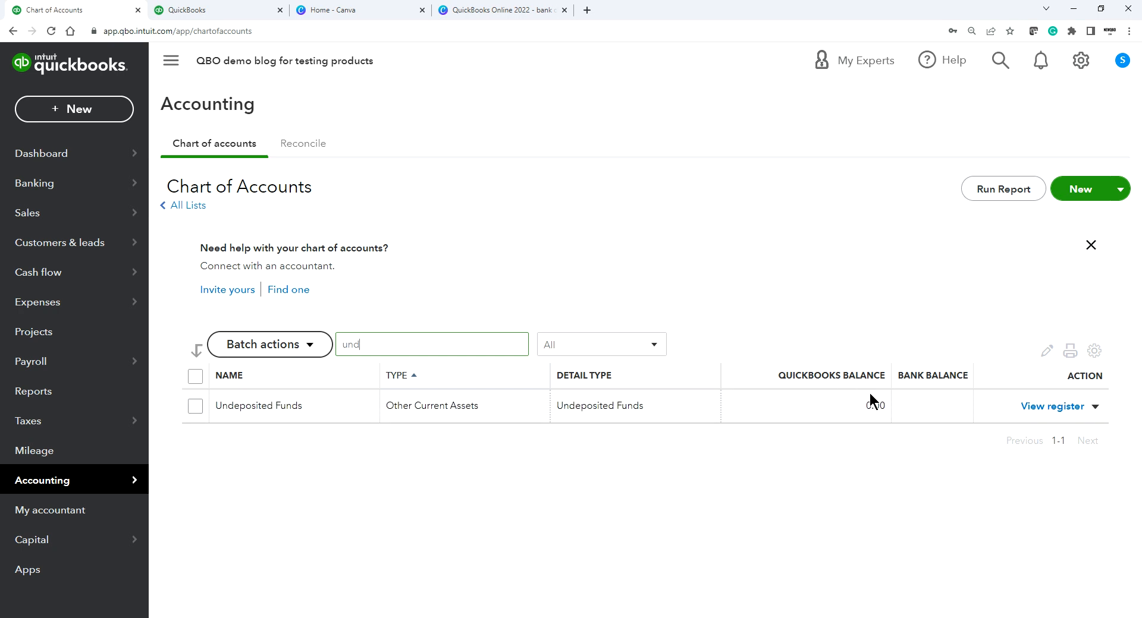
Step: Return to the Dashboard, then bring the Canva design forward and scroll toward Page 1
left_click(84, 153)
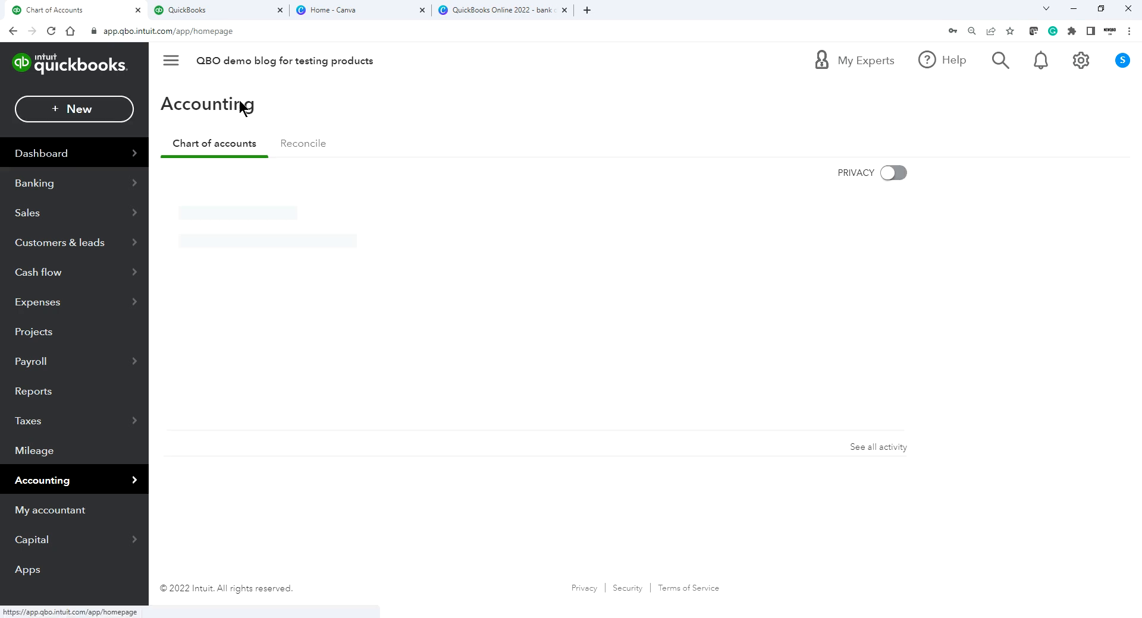
left_click(470, 10)
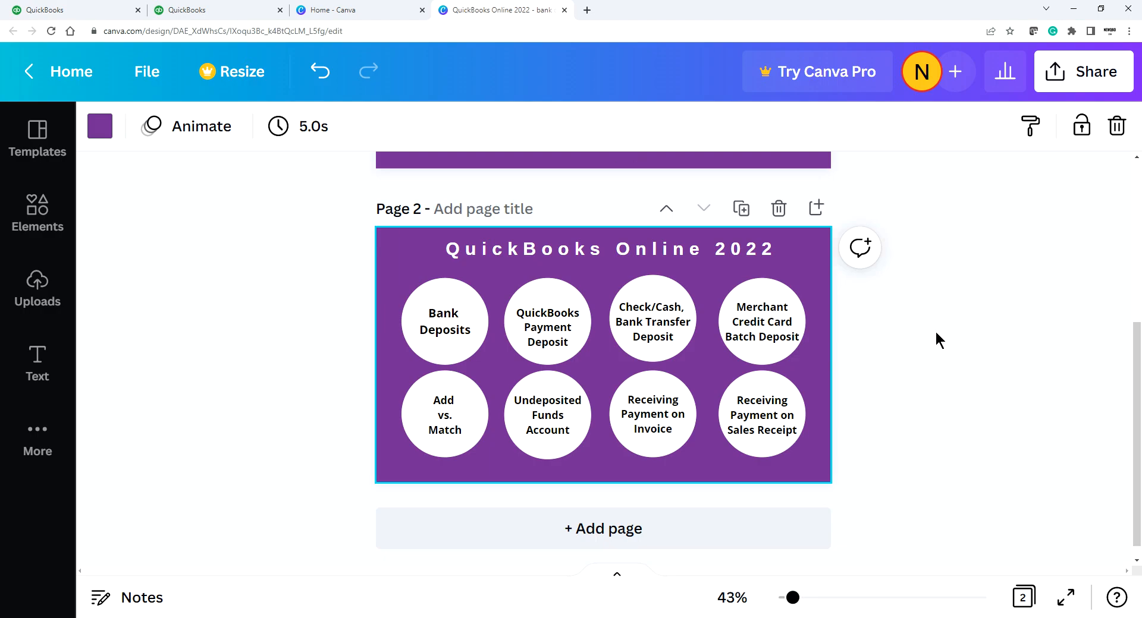
scroll(928, 336, "up", 5)
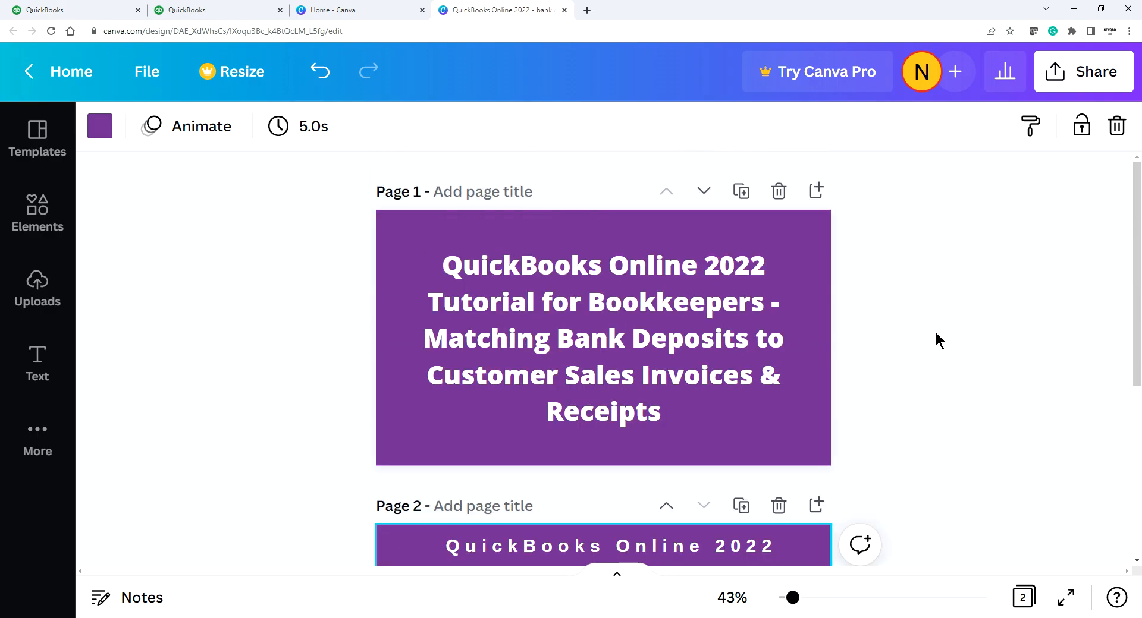